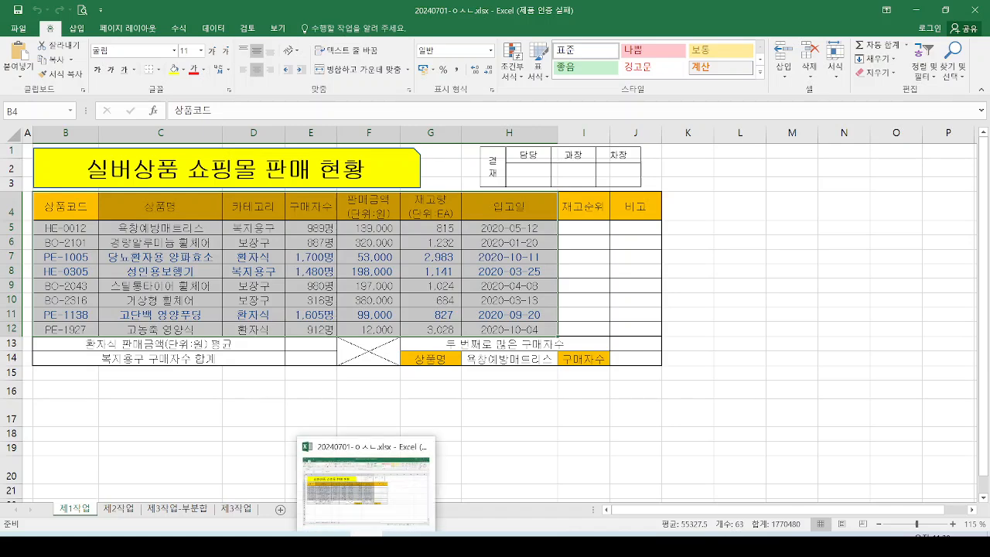
Switch to the PowerPoint slide show and go back to the 【제4작업】 차트 slide.
mouse_move(430, 545)
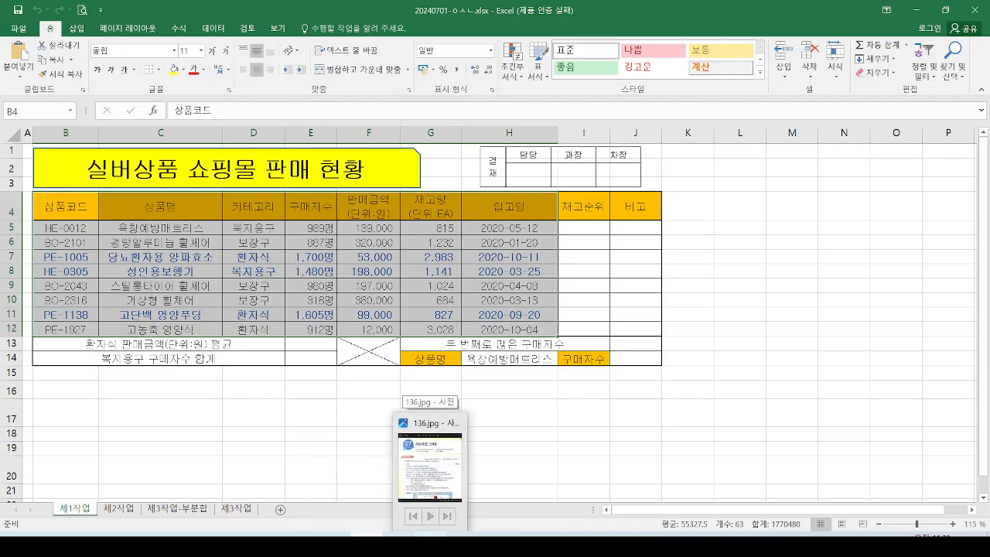
click(144, 544)
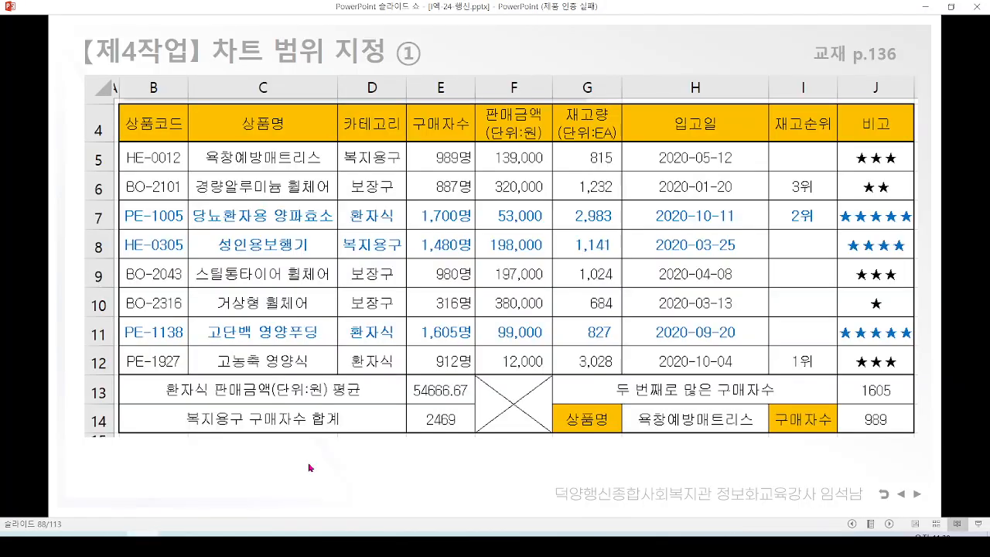
click(308, 467)
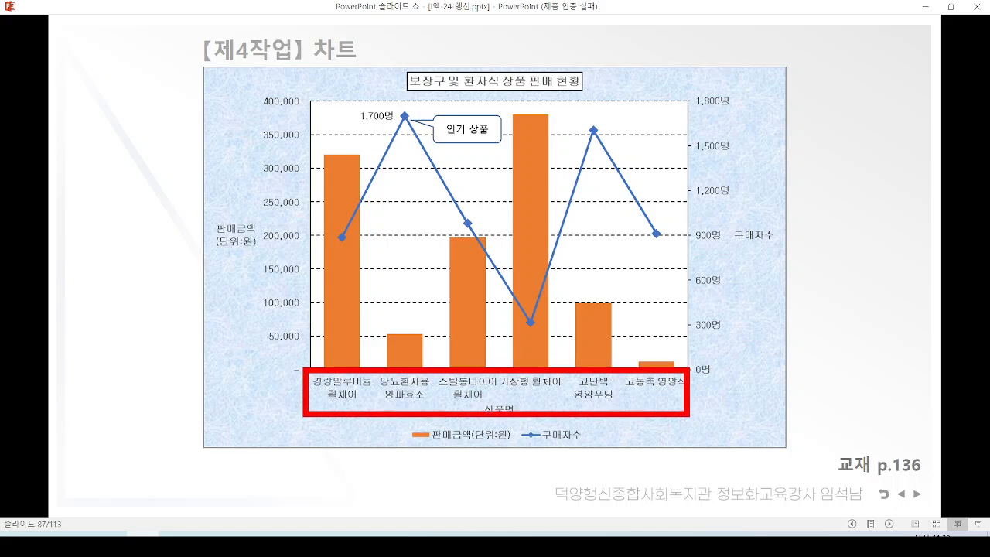
Mark the six product columns above the chart's axis labels with pen strokes and clear the marks.
drag(462, 286, 359, 376)
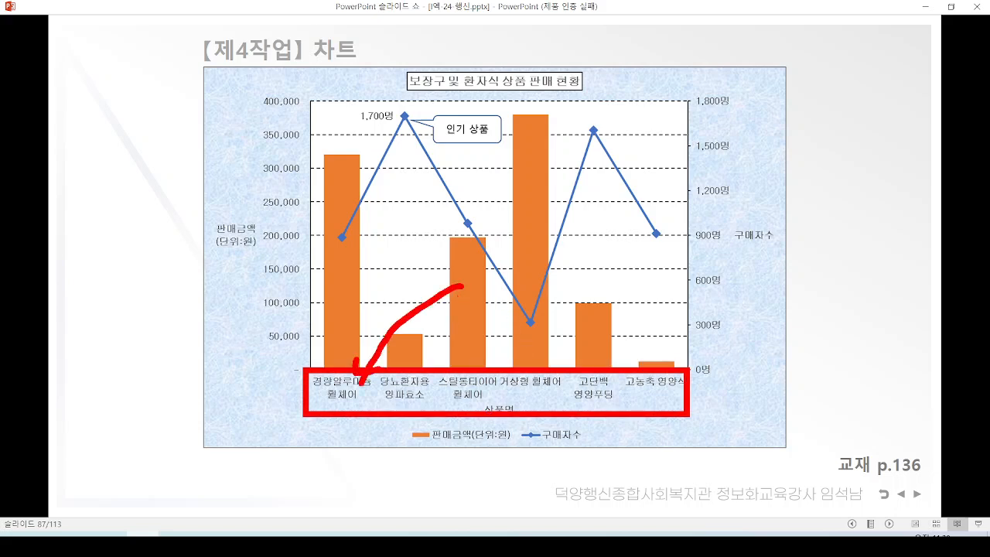
mouse_move(359, 270)
mouse_down()
mouse_move(336, 276)
mouse_move(358, 272)
mouse_up()
mouse_move(402, 361)
mouse_down()
mouse_move(402, 321)
mouse_move(420, 334)
mouse_up()
mouse_move(489, 318)
mouse_down()
mouse_move(447, 300)
mouse_move(485, 325)
mouse_up()
mouse_move(544, 317)
mouse_down()
mouse_move(523, 328)
mouse_move(554, 323)
mouse_up()
drag(625, 358, 588, 319)
mouse_move(587, 319)
mouse_down()
mouse_move(623, 359)
mouse_move(672, 370)
mouse_up()
drag(671, 370, 649, 385)
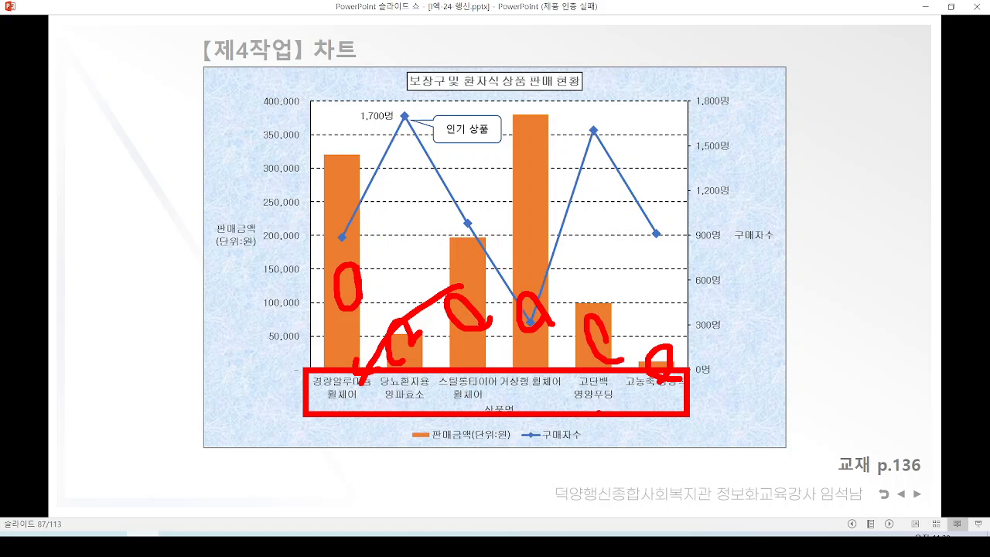
key(e)
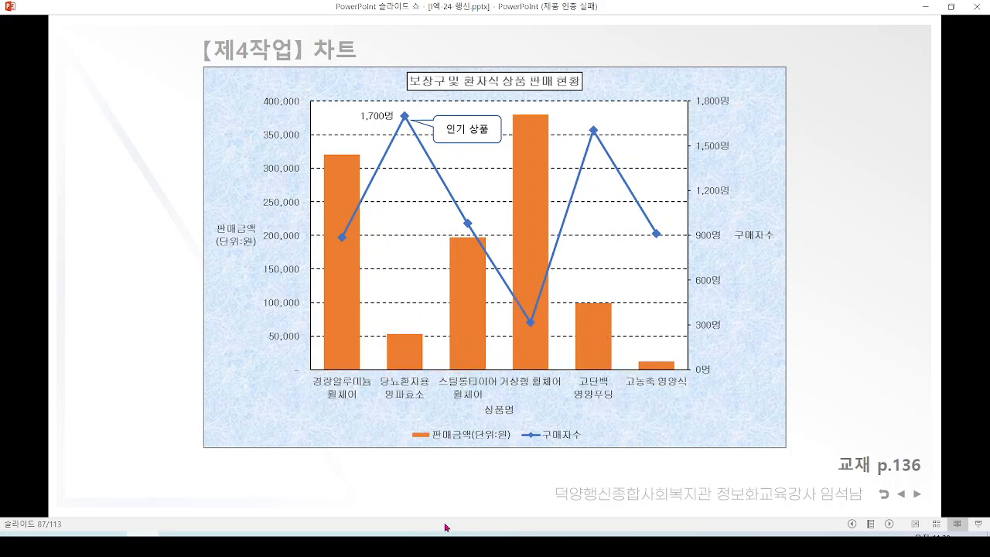
Box the two legend entries and each of the six product names on the chart, and clear the marks.
mouse_move(393, 413)
mouse_down()
mouse_move(433, 441)
mouse_move(501, 458)
mouse_up()
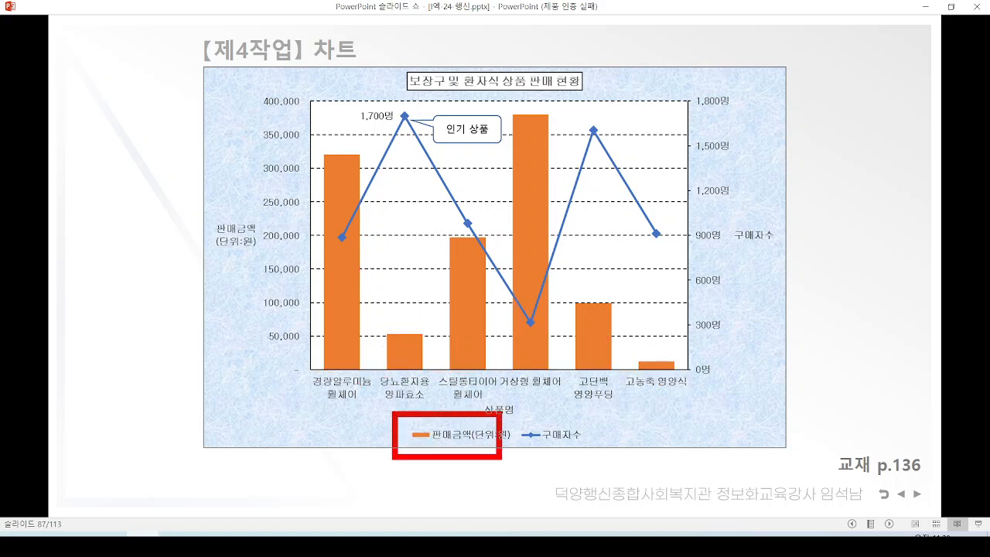
mouse_move(524, 412)
mouse_down()
mouse_move(597, 410)
mouse_move(525, 417)
mouse_up()
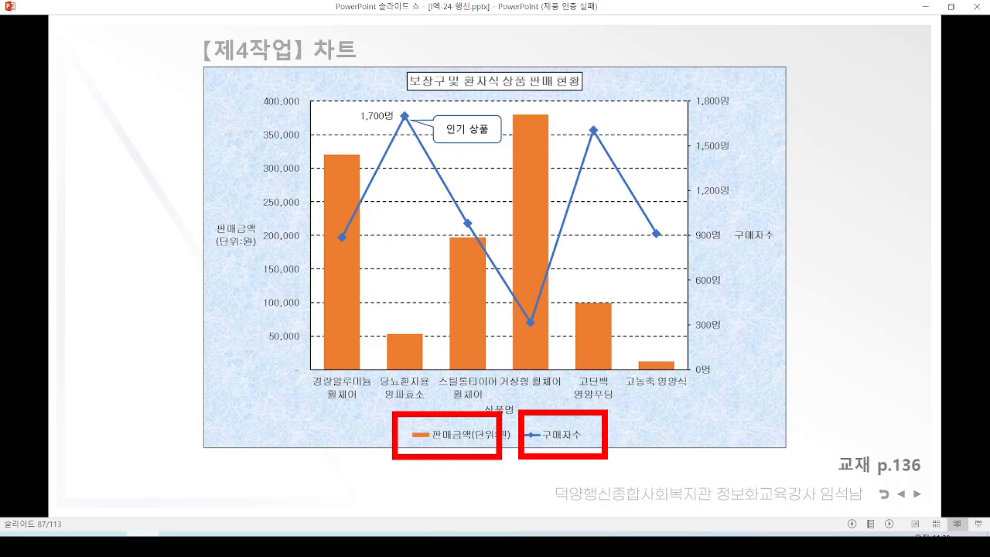
drag(300, 364, 302, 365)
drag(385, 367, 442, 365)
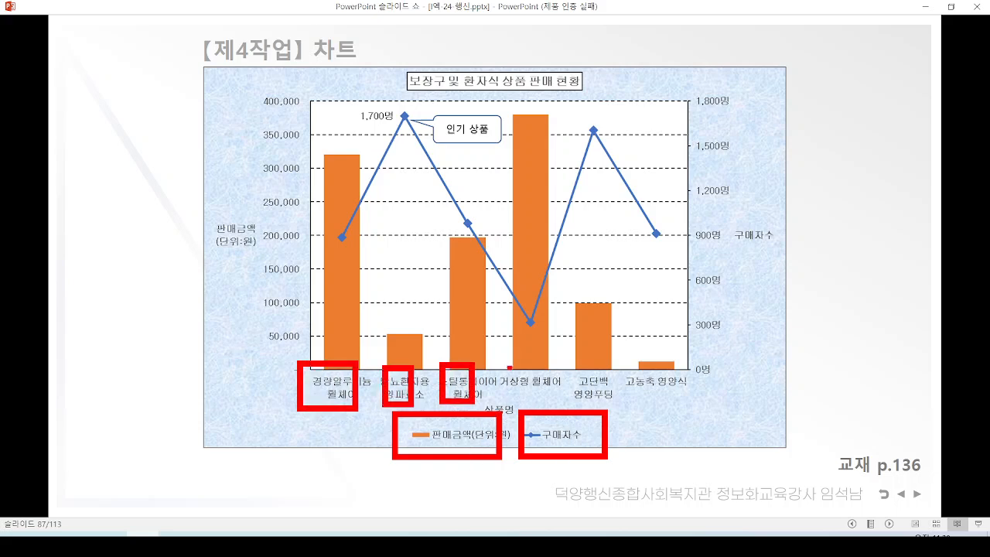
drag(510, 364, 511, 366)
drag(574, 367, 572, 365)
drag(634, 362, 635, 363)
key(e)
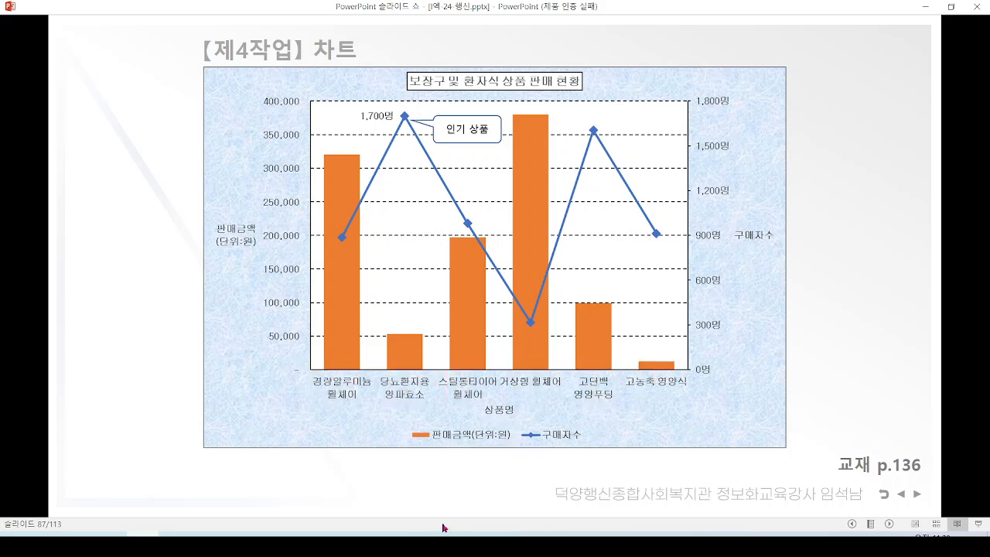
Frame the whole row of product names, circle the 판매금액(단위:원) and 구매자수 legend entries, and clear the marks.
mouse_move(309, 358)
mouse_down()
mouse_move(608, 416)
mouse_move(699, 402)
mouse_up()
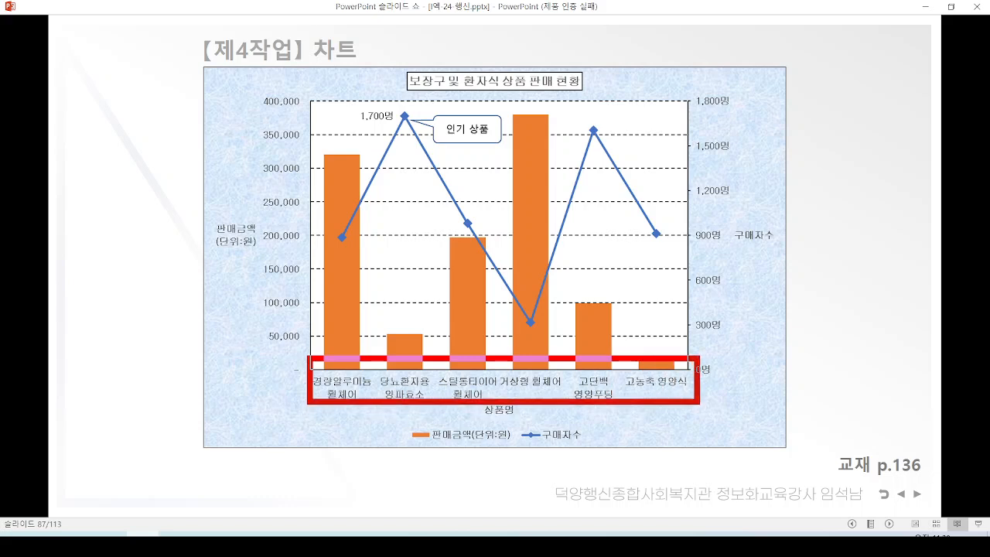
mouse_move(493, 447)
mouse_down()
mouse_move(477, 430)
mouse_move(486, 450)
mouse_up()
drag(591, 453, 596, 446)
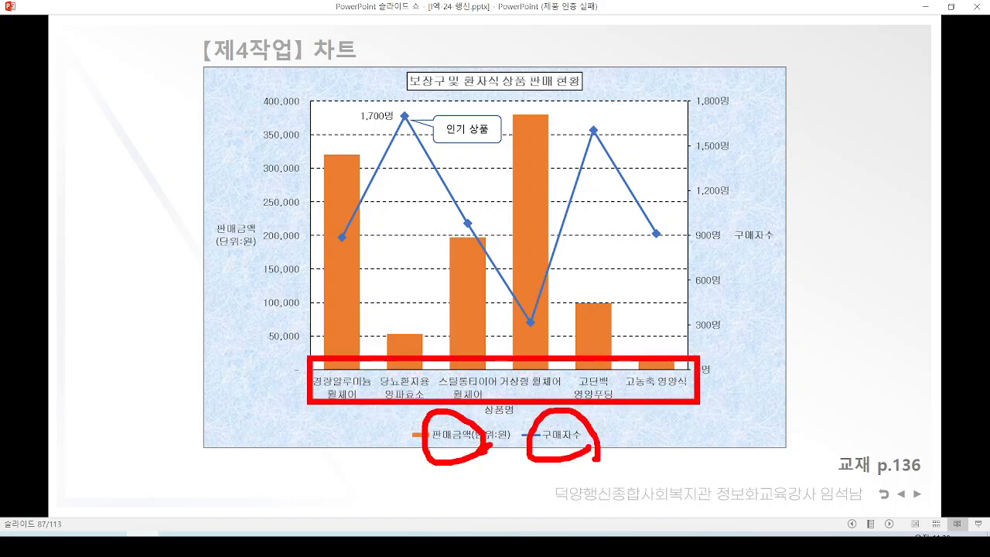
mouse_move(529, 271)
mouse_down()
mouse_move(545, 309)
mouse_move(582, 223)
mouse_up()
key(e)
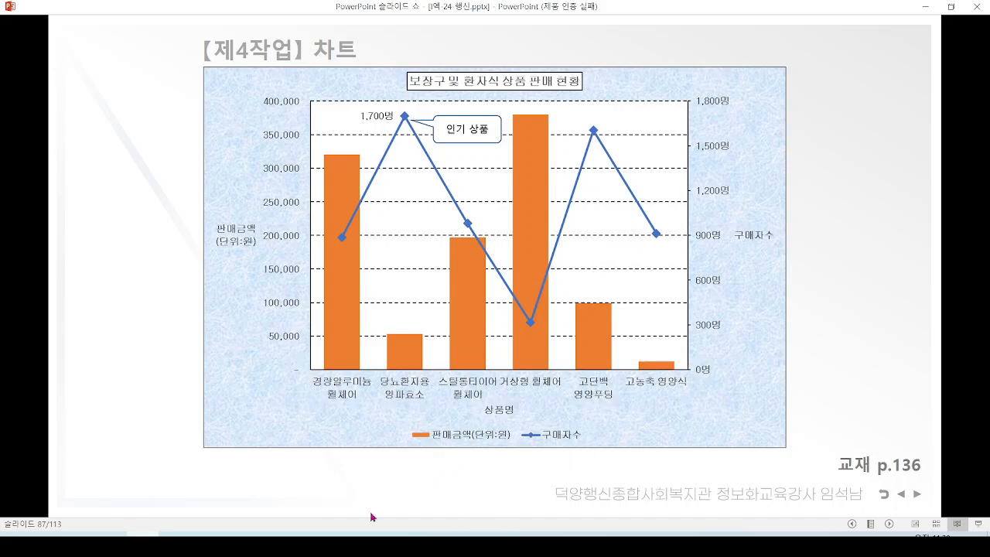
Advance to slide 차트 범위 지정 ① and reveal the 상품명 range outlines around C4, C6:C7 and C9:C12.
key(Right)
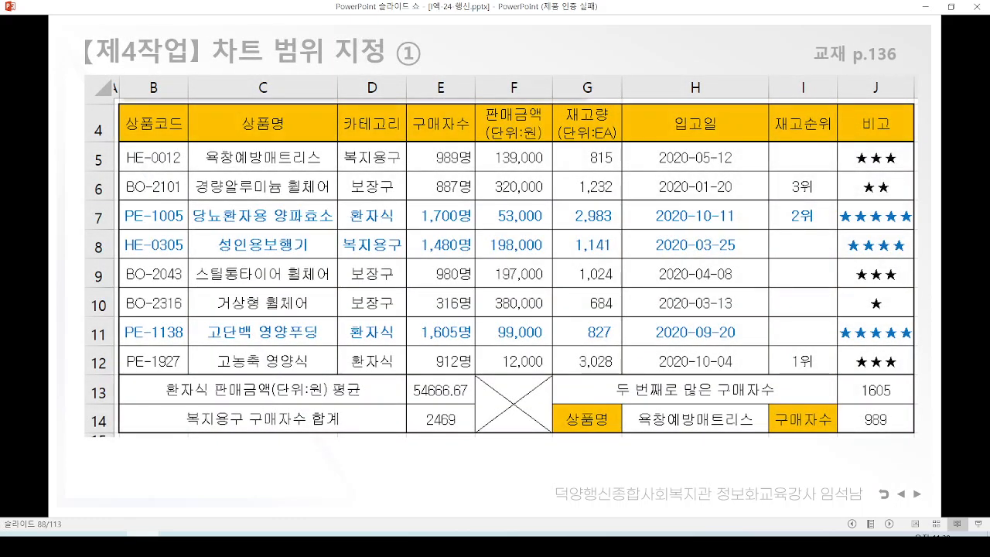
key(Right)
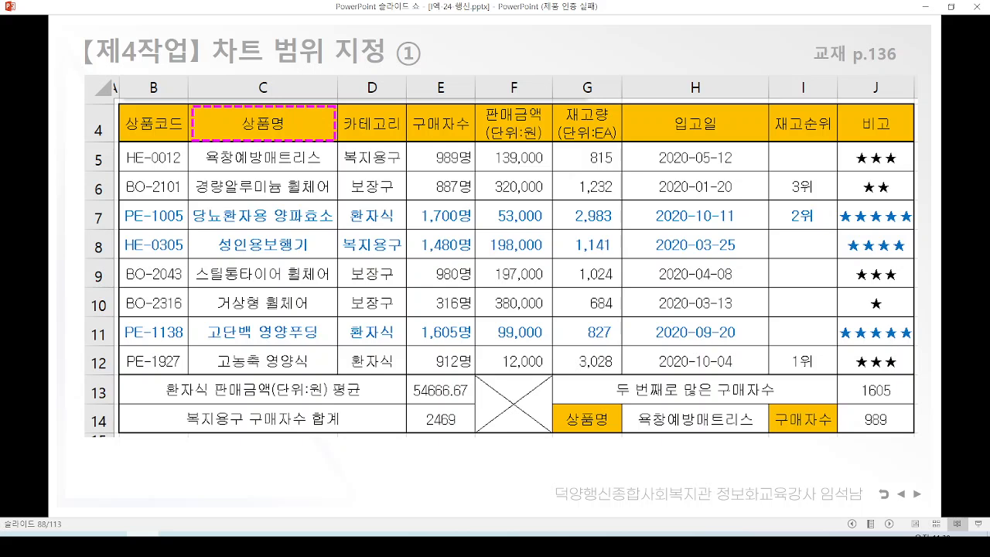
key(Right)
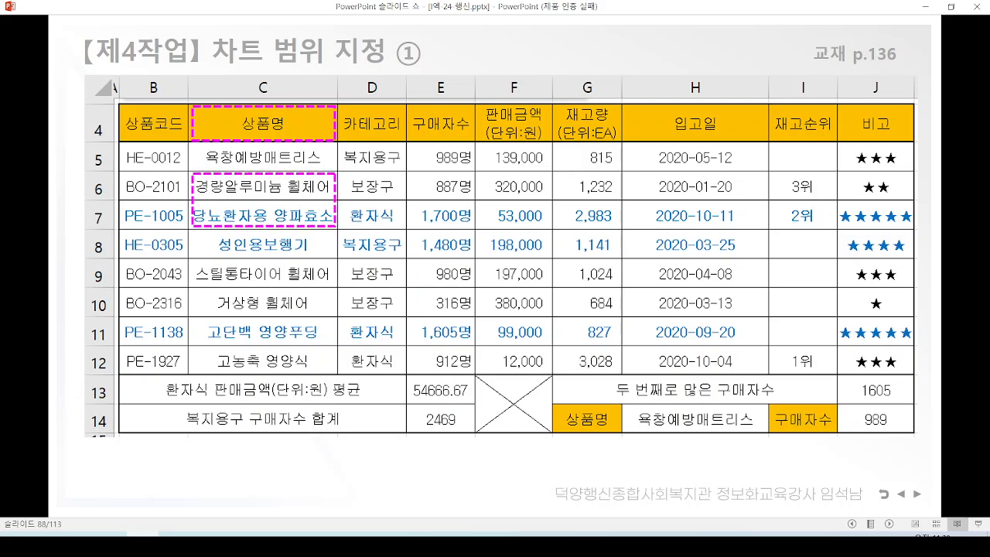
key(Right)
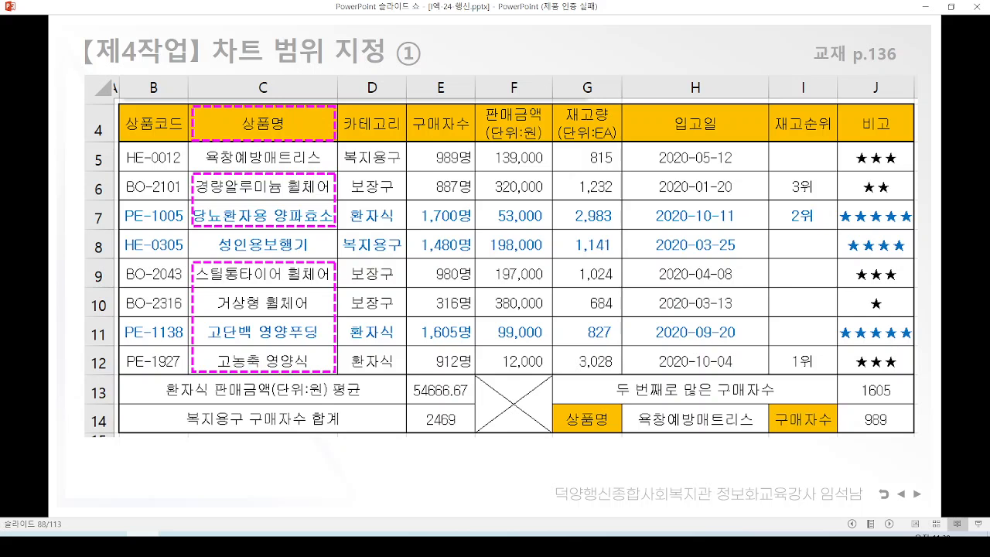
Reveal the 구매자수 and 판매금액 range outlines around E4:F4, E6:F7 and E9:F12 on the slide.
key(Right)
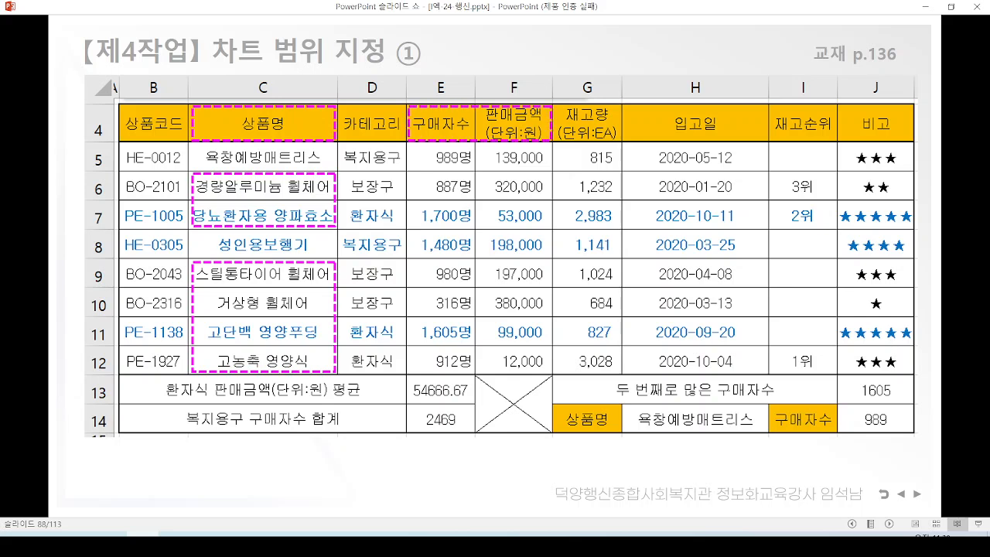
mouse_move(554, 135)
mouse_down()
mouse_move(404, 126)
mouse_move(526, 147)
mouse_up()
key(e)
key(Right)
key(Right)
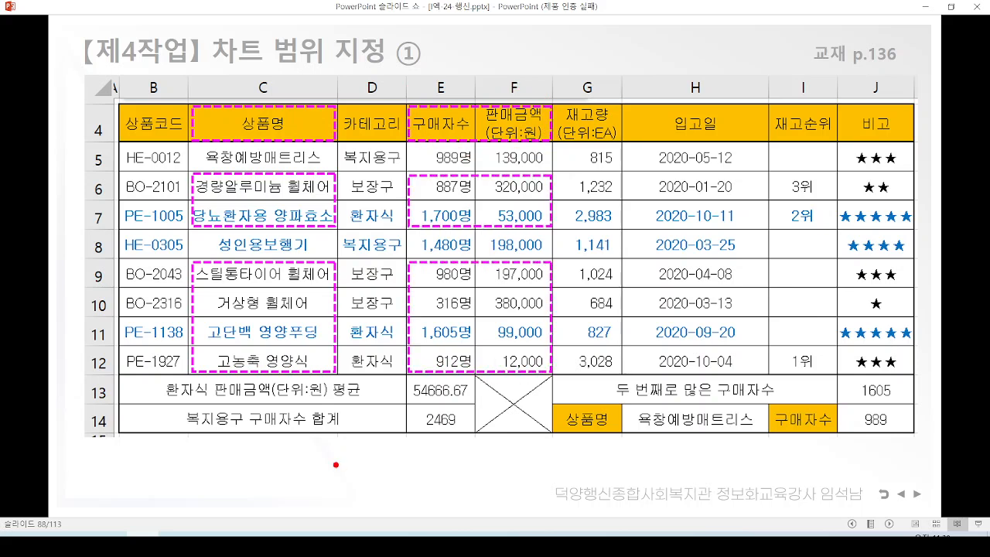
Box the six outlined ranges in columns C, E and F, add downward arrows over columns B and G, and clear the marks.
key(Right)
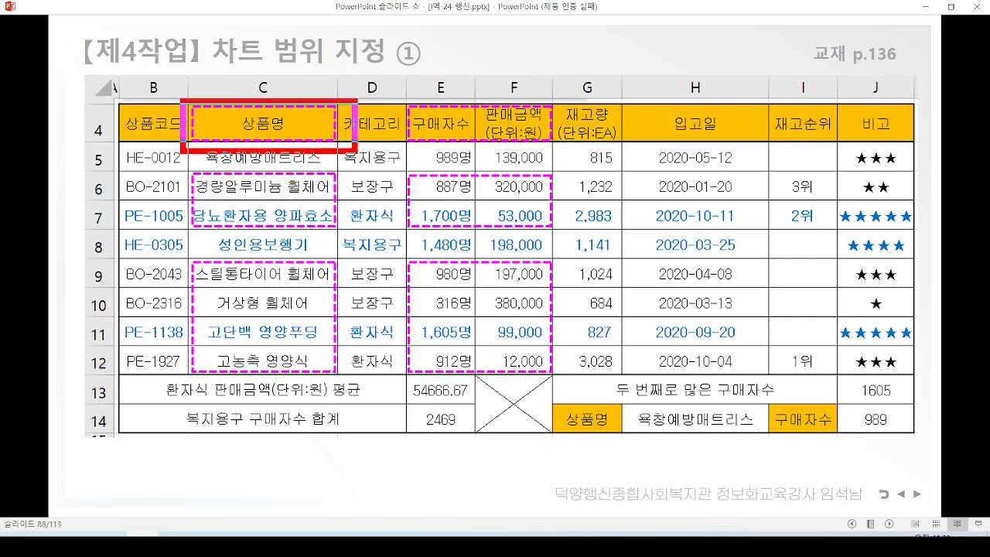
key(Right)
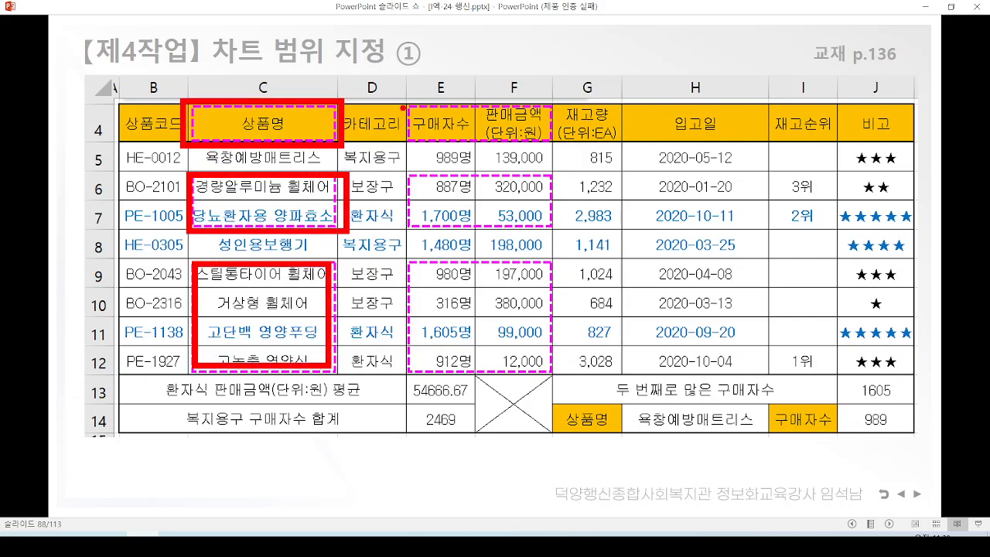
key(Right)
key(Right)
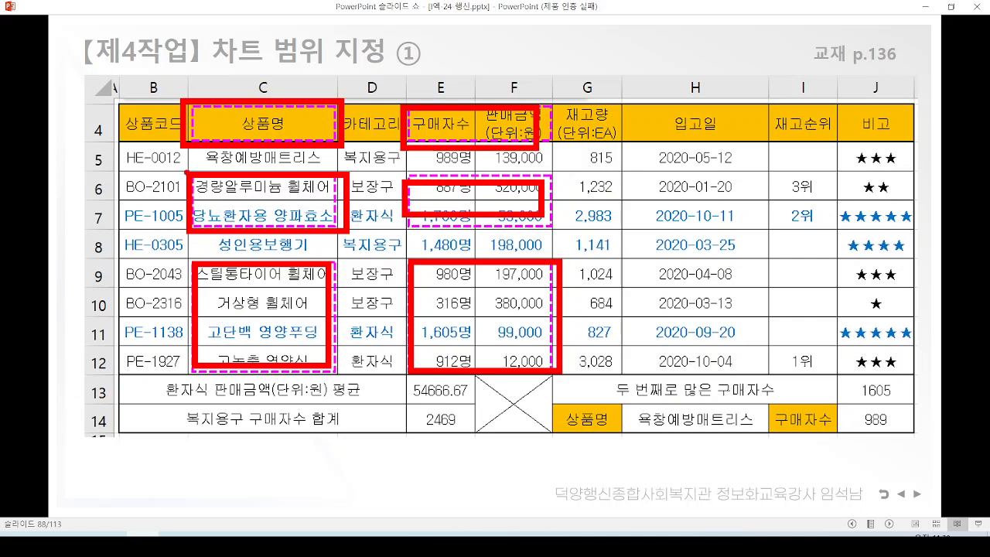
mouse_move(146, 114)
mouse_down()
mouse_move(124, 338)
mouse_move(160, 298)
mouse_up()
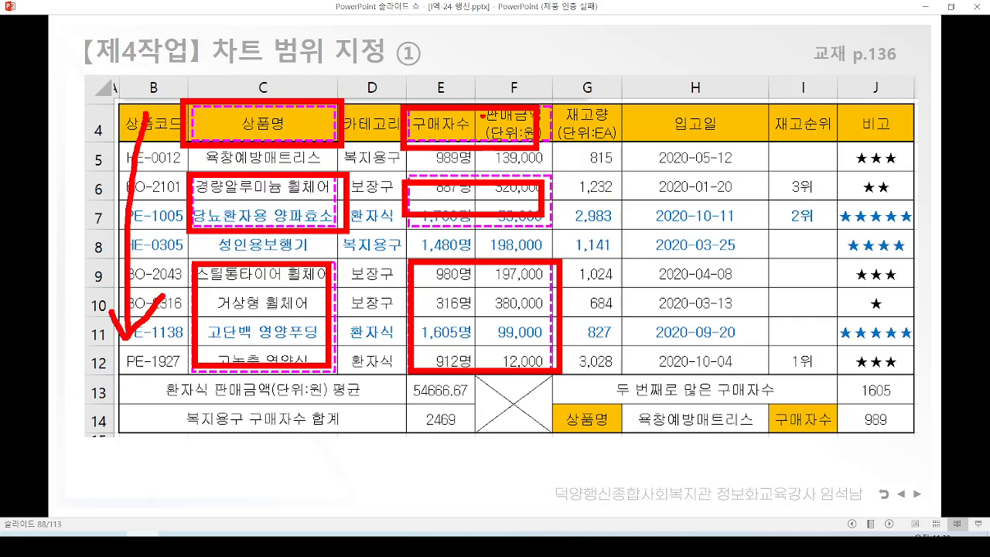
mouse_move(584, 111)
mouse_down()
mouse_move(602, 154)
mouse_move(574, 339)
mouse_up()
mouse_move(569, 310)
mouse_down()
mouse_move(572, 319)
mouse_move(623, 318)
mouse_up()
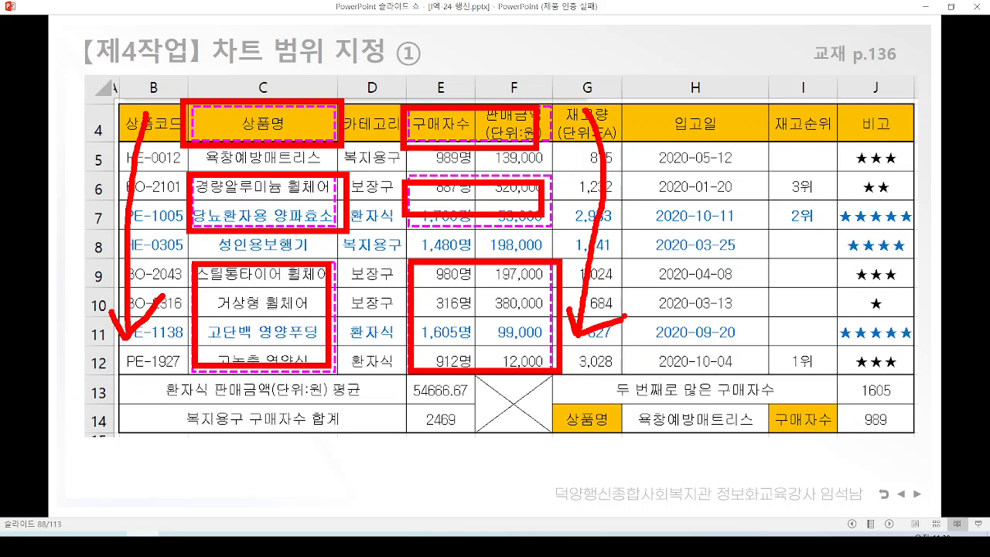
key(Escape)
Advance to slide 차트 범위 지정 ②, box the 상품명 header, tick its outlined product and value cells, and clear the marks.
key(Right)
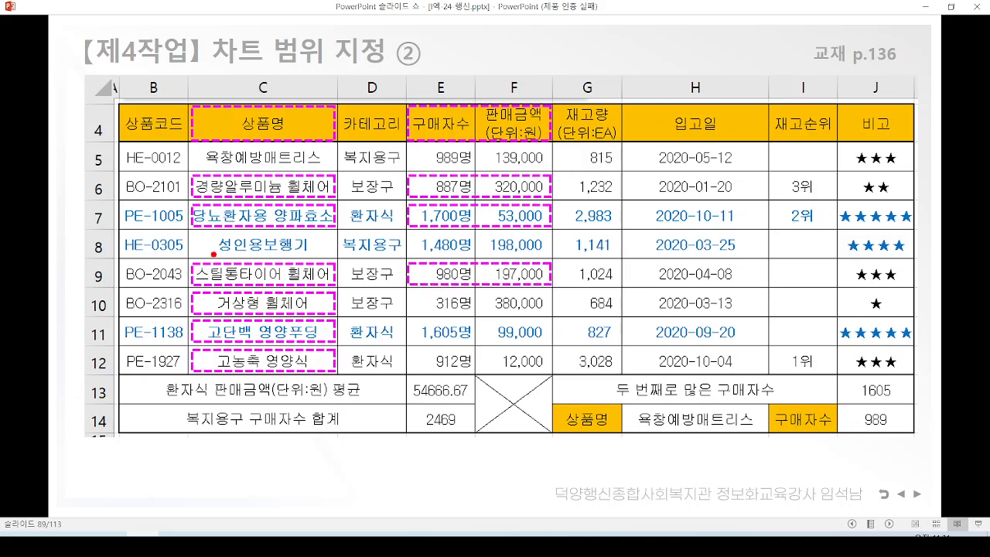
click(185, 106)
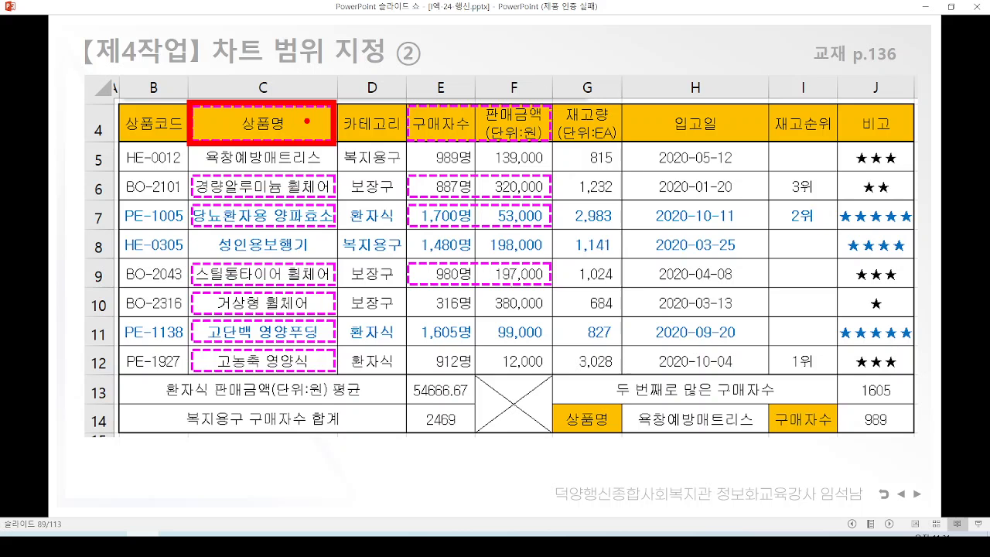
mouse_move(314, 166)
mouse_down()
mouse_move(324, 191)
mouse_move(340, 178)
mouse_up()
drag(328, 203, 334, 212)
mouse_move(320, 270)
mouse_down()
mouse_move(345, 261)
mouse_move(333, 297)
mouse_move(355, 349)
mouse_up()
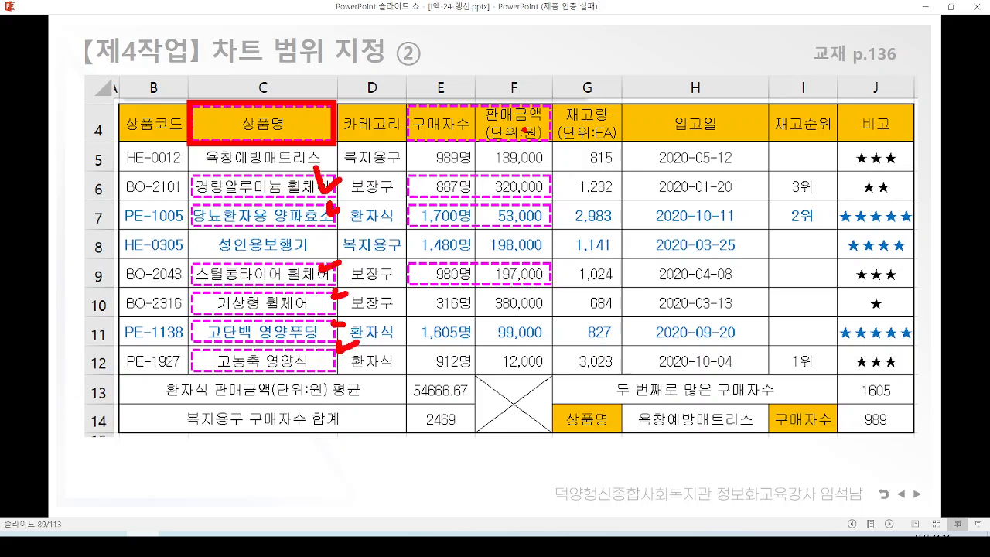
mouse_move(529, 116)
mouse_down()
mouse_move(543, 144)
mouse_move(566, 126)
mouse_up()
drag(543, 178, 560, 183)
drag(546, 212, 557, 214)
drag(548, 280, 567, 271)
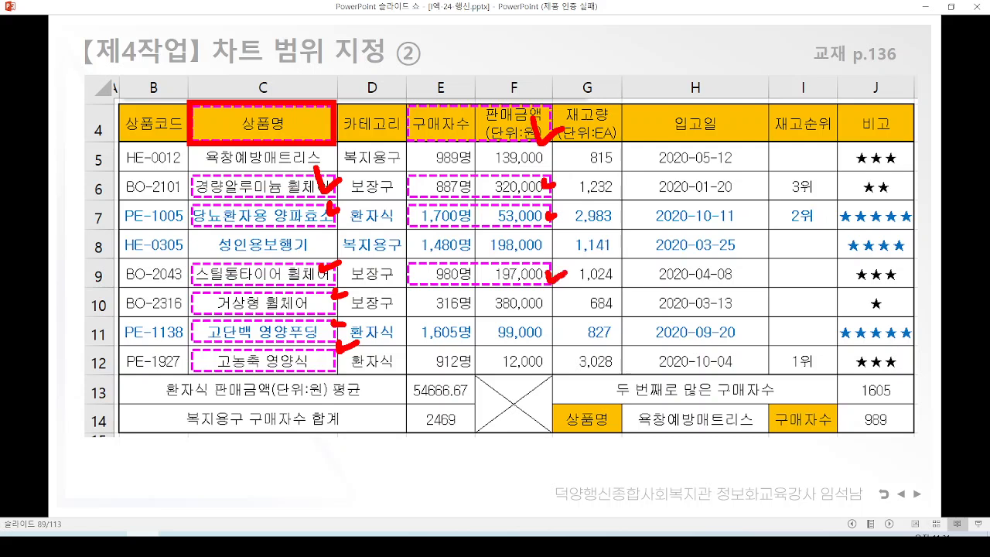
key(Escape)
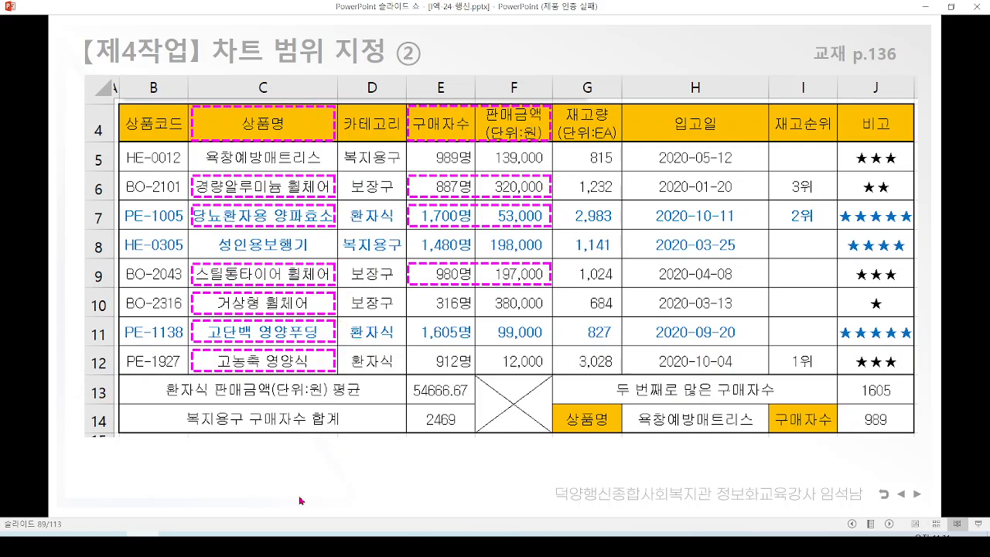
Go back through the outlines of slide 차트 범위 지정 ② to the fully outlined slide ①.
key(Left)
key(Left)
key(Left)
key(Left)
key(Left)
key(Left)
key(Left)
key(Left)
key(Left)
key(Left)
key(Left)
key(Left)
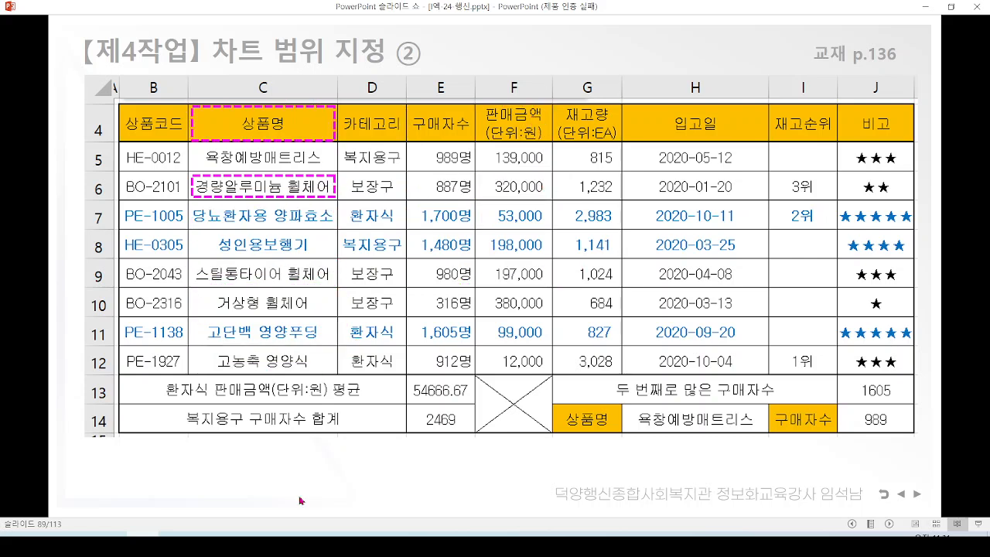
key(Left)
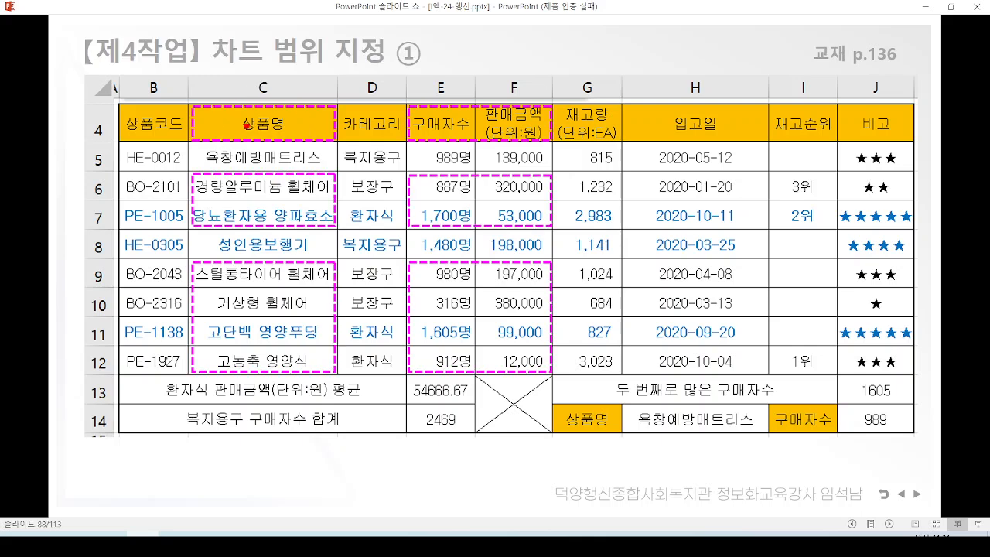
Circle the 상품명, 구매자수 and 판매금액 headers and box the outlined data blocks C6:C7, C9:C12, E6:F7 and E9:F12.
mouse_move(270, 116)
mouse_down()
mouse_move(232, 143)
mouse_move(289, 128)
mouse_up()
drag(304, 169, 347, 170)
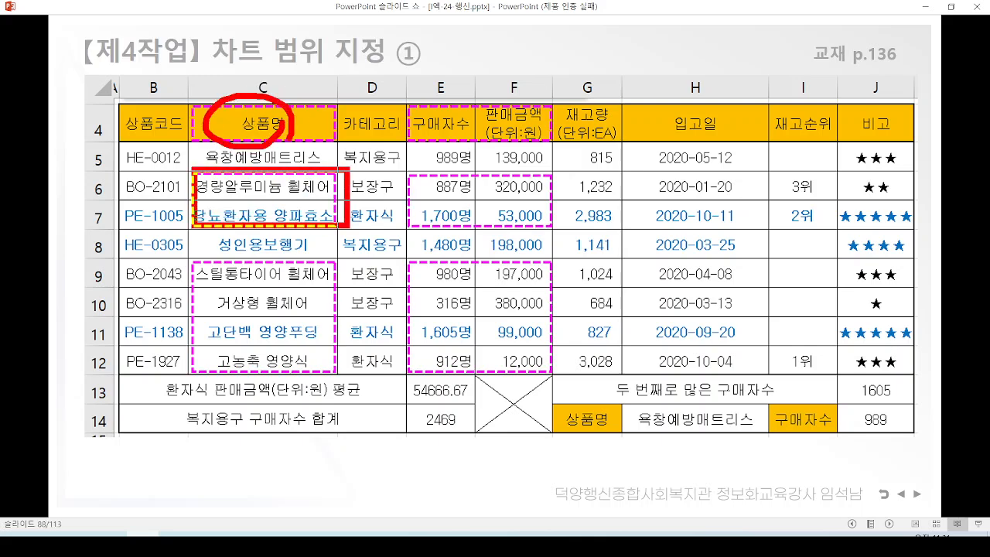
mouse_move(202, 255)
mouse_down()
mouse_move(347, 257)
mouse_move(203, 255)
mouse_up()
mouse_move(437, 105)
mouse_down()
mouse_move(540, 123)
mouse_move(425, 116)
mouse_up()
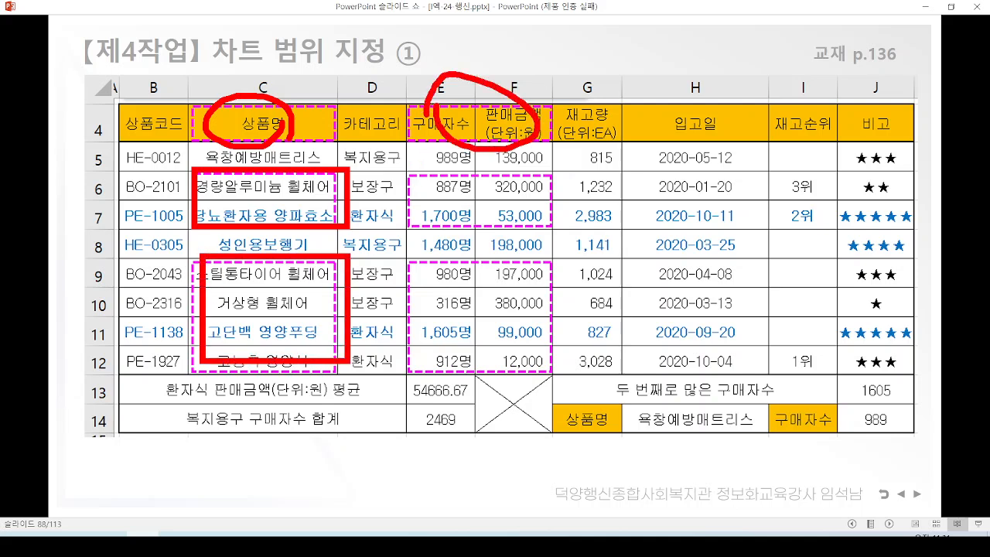
drag(408, 172, 409, 218)
mouse_move(410, 260)
mouse_down()
mouse_move(526, 374)
mouse_move(407, 259)
mouse_up()
Draw bracket strokes beside the boxed data blocks in columns C and F to show each contiguous selection.
mouse_move(340, 170)
mouse_down()
mouse_move(372, 191)
mouse_move(359, 230)
mouse_up()
drag(540, 163, 559, 242)
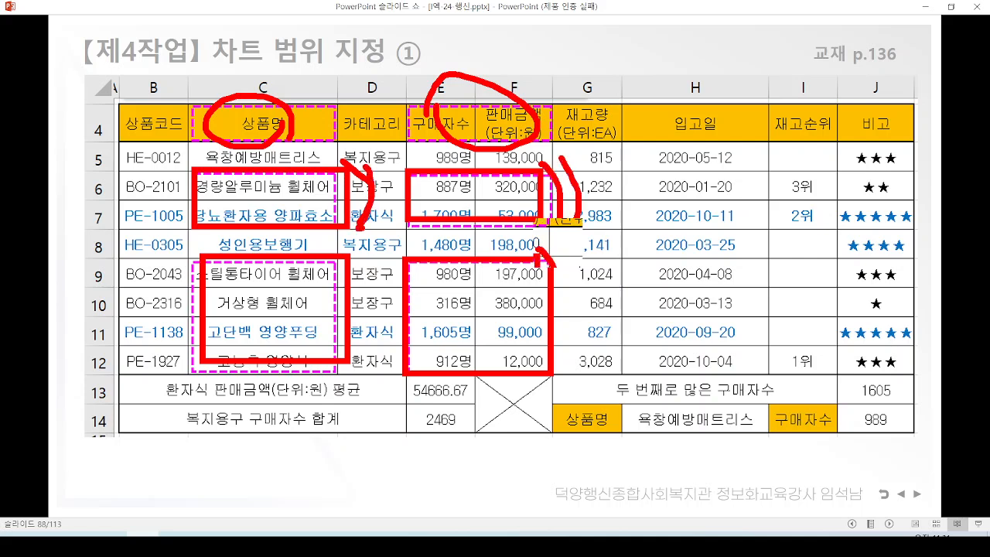
drag(352, 288, 331, 371)
drag(349, 268, 343, 370)
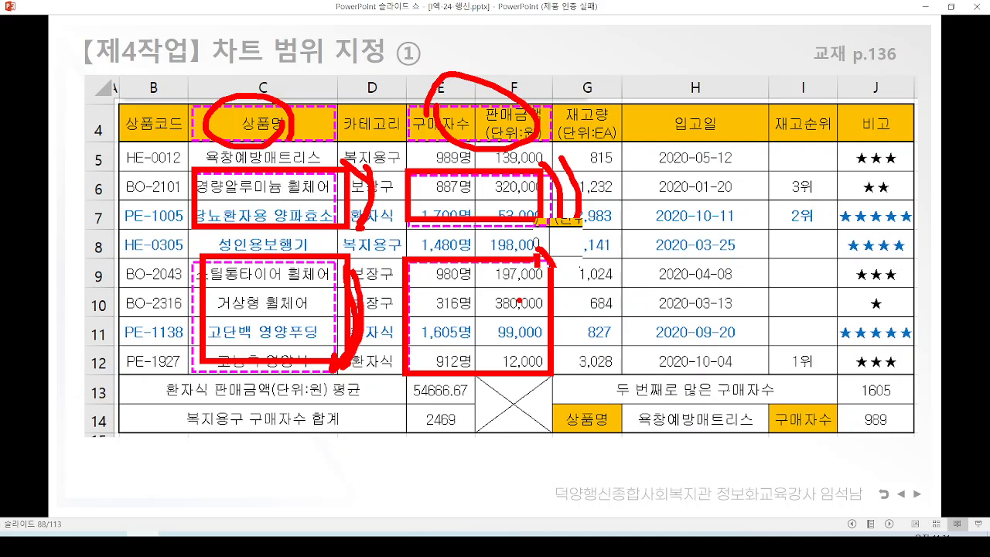
Bracket the boxed E9:F12 block with pen strokes and advance past slide 차트 범위 지정 ② to slide ③.
mouse_move(542, 260)
mouse_down()
mouse_move(556, 357)
mouse_move(532, 379)
mouse_up()
drag(555, 269, 563, 396)
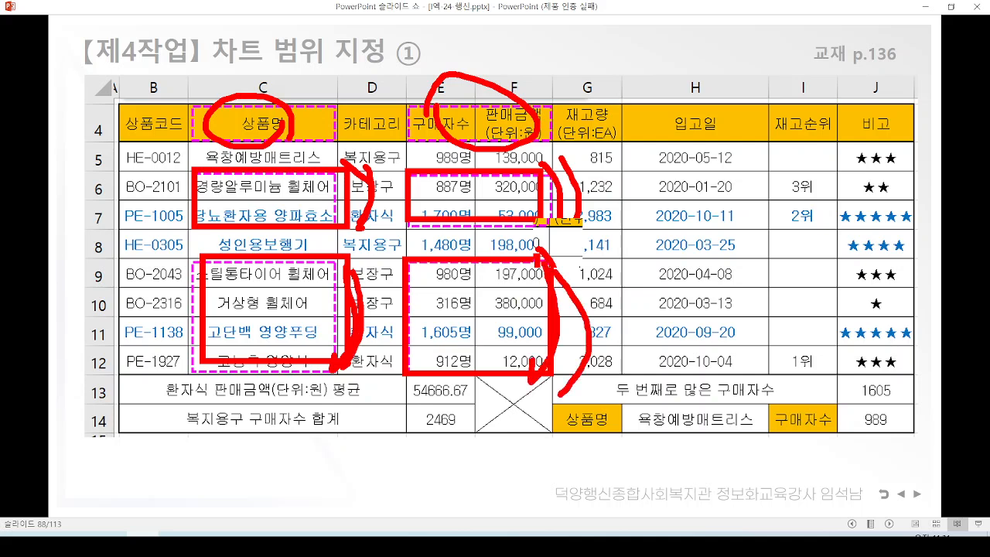
key(Right)
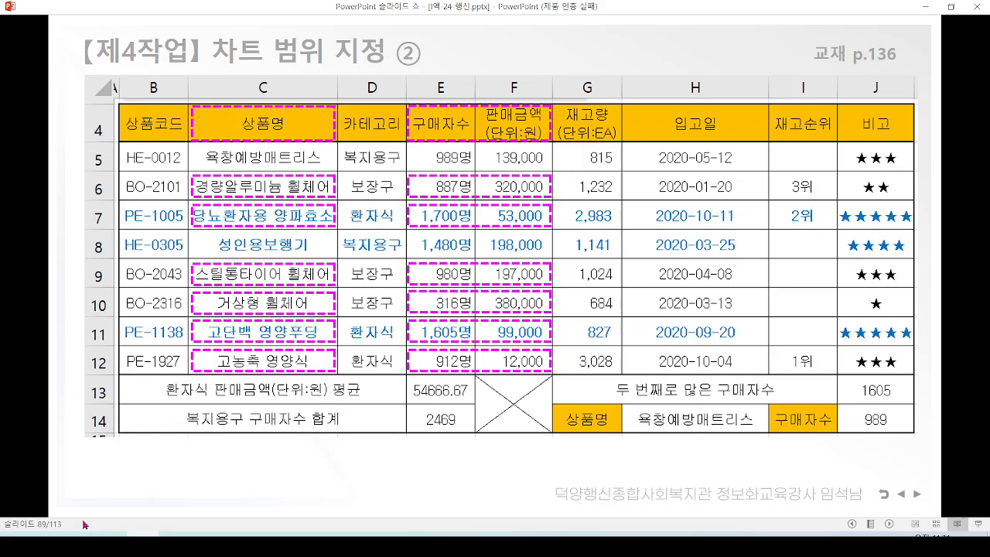
key(Right)
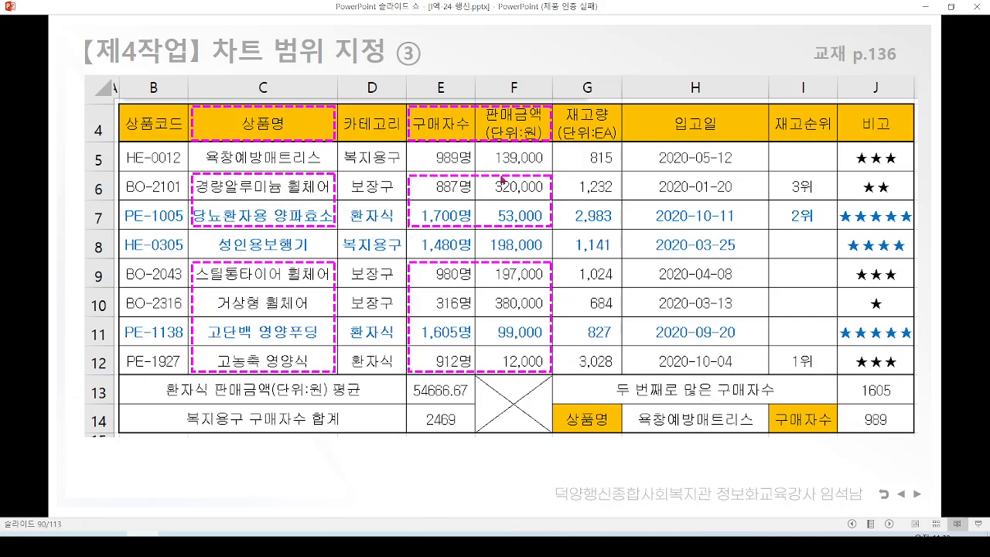
Circle the ③ in the slide title, tick the outlined headers and data blocks, and clear the marks.
mouse_move(423, 62)
mouse_down()
mouse_move(390, 68)
mouse_move(440, 86)
mouse_up()
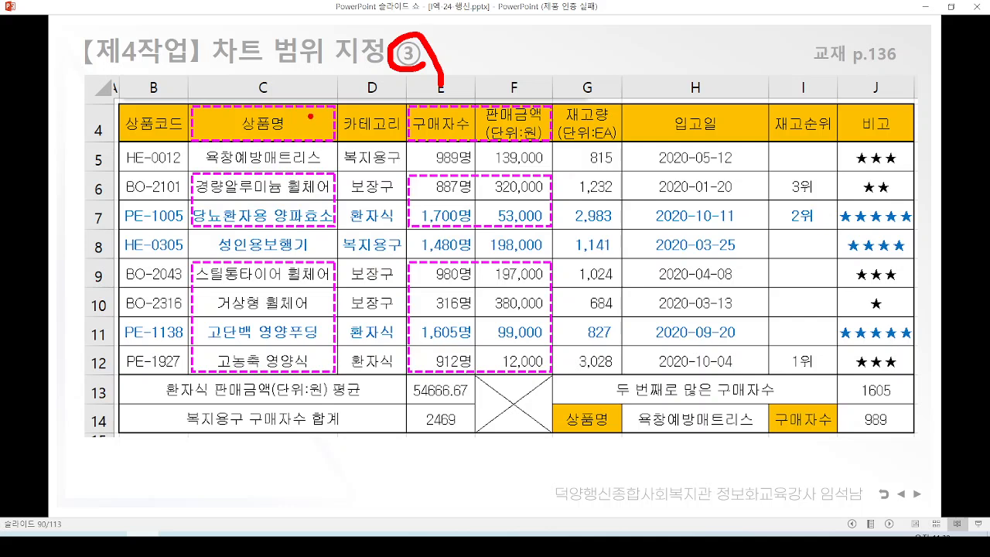
drag(310, 117, 365, 130)
mouse_move(413, 119)
mouse_down()
mouse_move(415, 140)
mouse_move(441, 130)
mouse_up()
mouse_move(326, 172)
mouse_down()
mouse_move(321, 190)
mouse_move(352, 177)
mouse_up()
drag(408, 161, 436, 182)
mouse_move(314, 280)
mouse_down()
mouse_move(308, 300)
mouse_move(336, 270)
mouse_up()
drag(427, 274, 432, 285)
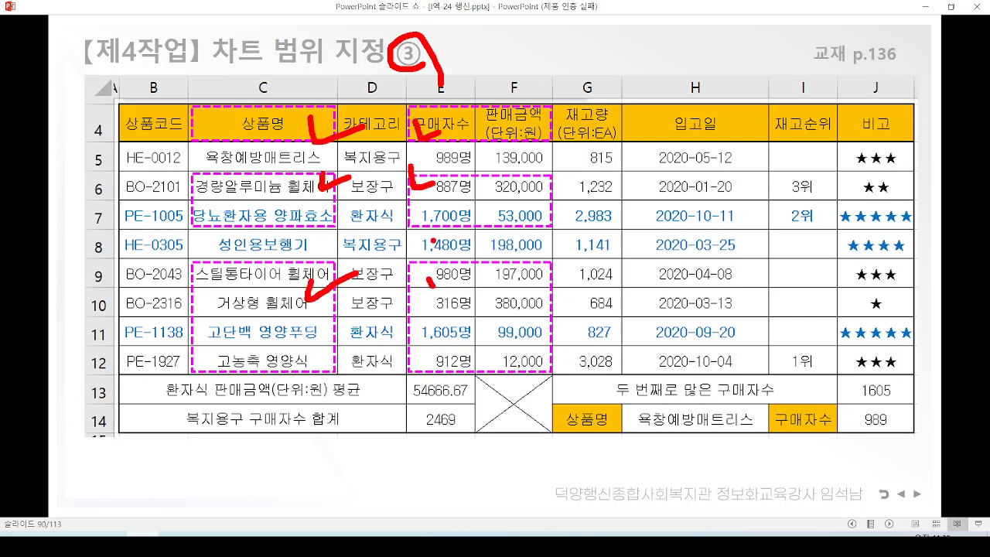
key(e)
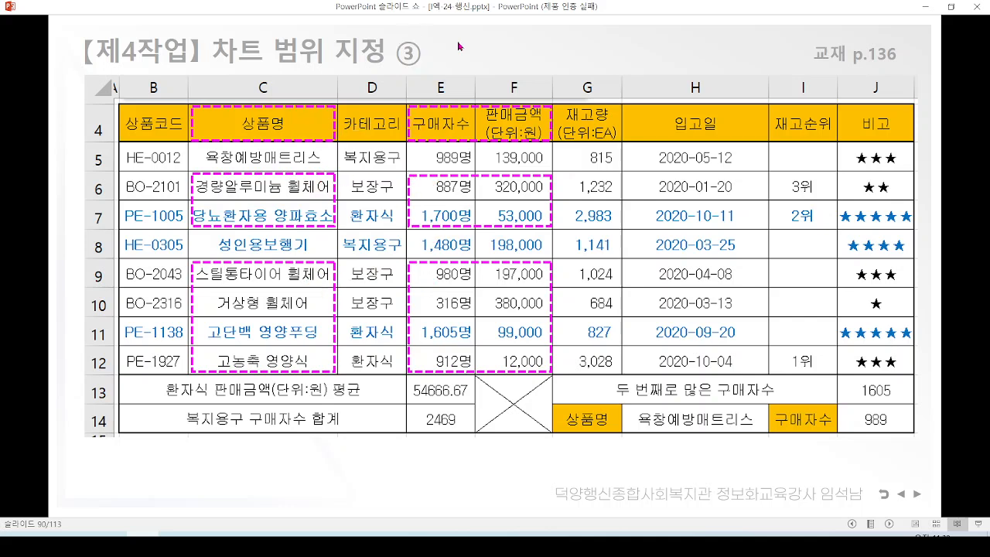
Return to slide 차트 범위 지정 ①, tick the outlined blocks beside columns C and F, and clear the marks.
click(900, 492)
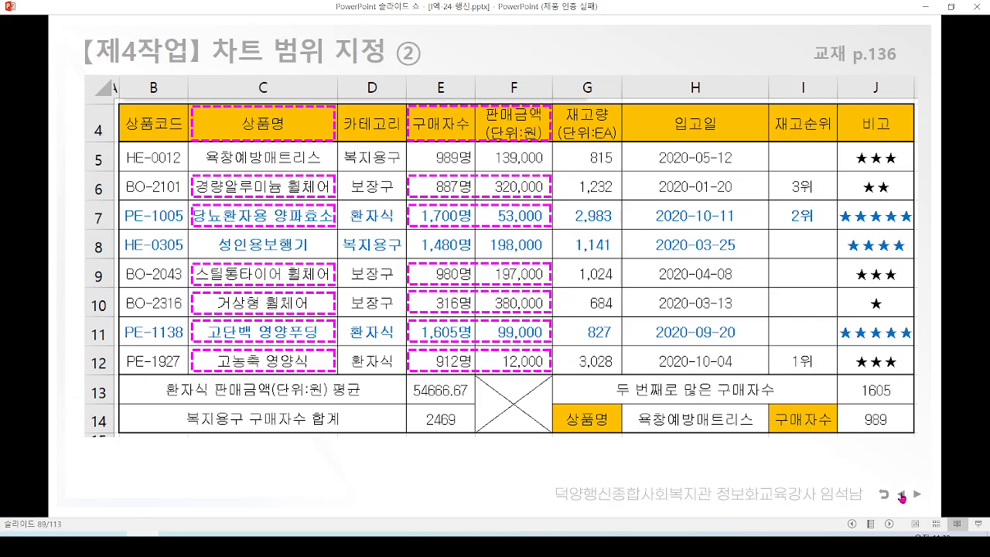
click(899, 493)
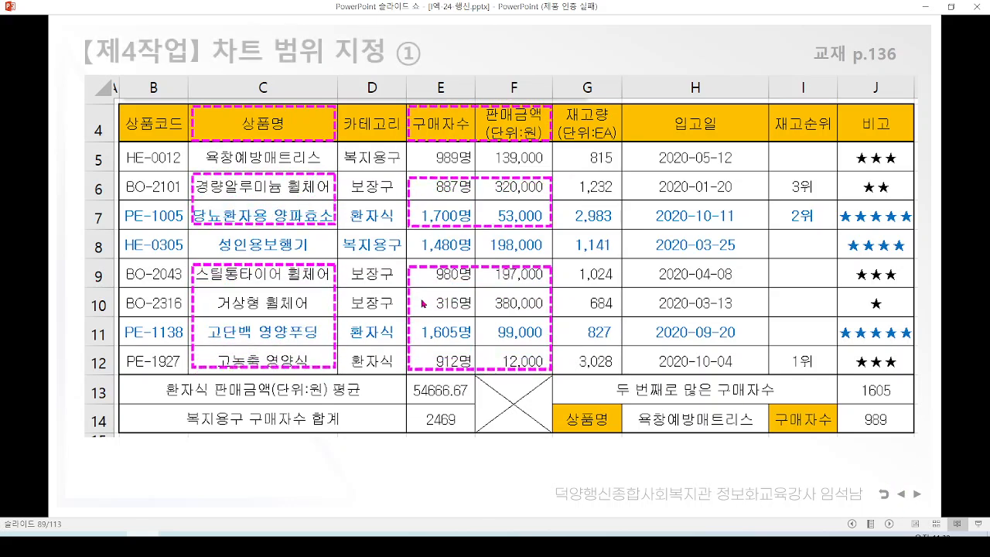
drag(340, 115, 370, 109)
drag(343, 192, 368, 179)
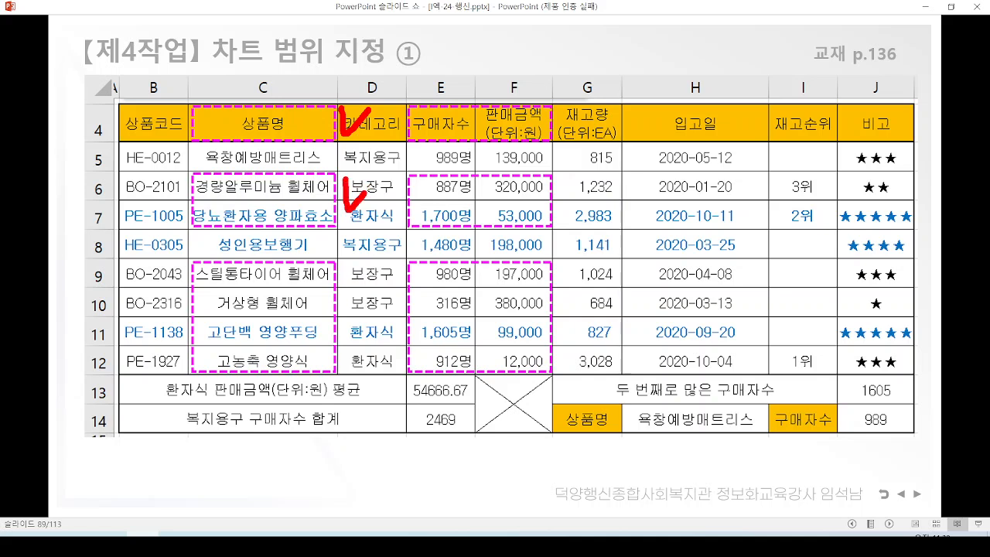
drag(339, 287, 366, 283)
drag(554, 95, 596, 108)
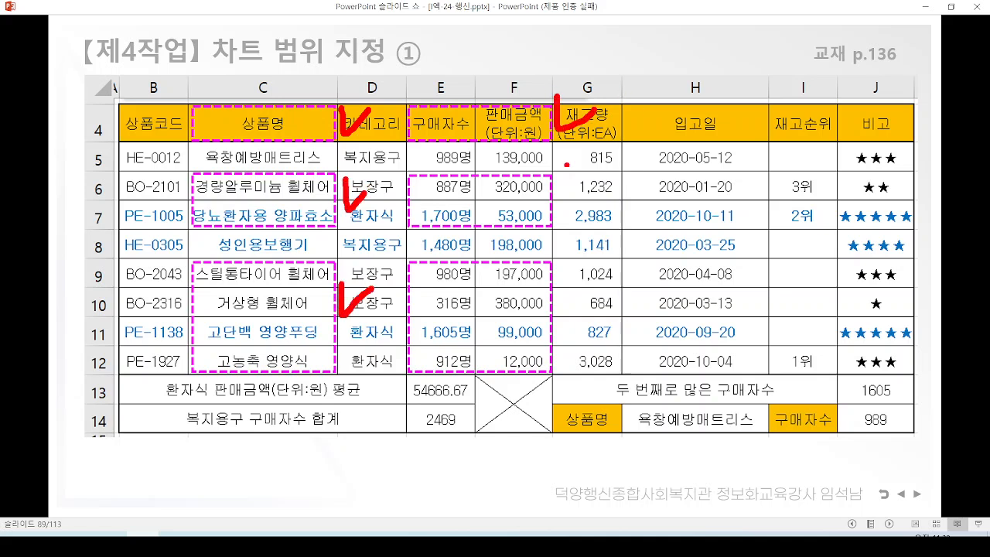
drag(565, 167, 606, 182)
mouse_move(560, 267)
mouse_down()
mouse_move(573, 302)
mouse_move(597, 270)
mouse_up()
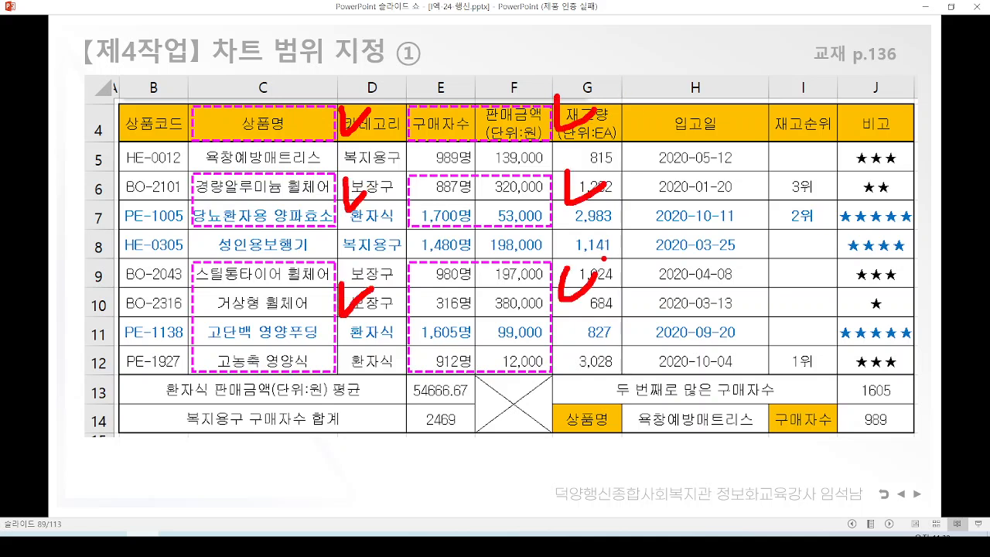
key(Left)
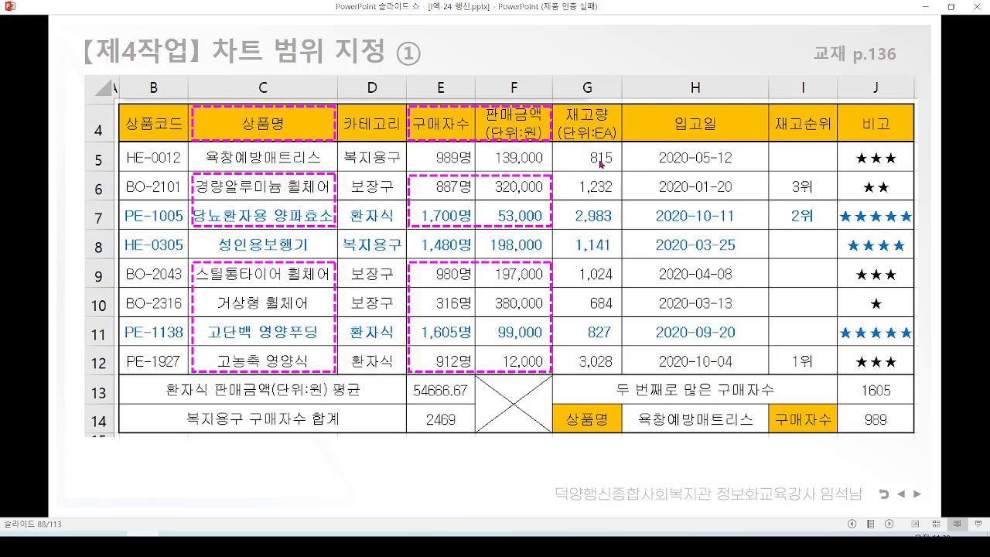
Switch to the 제1작업 sheet in Excel and deselect the table by selecting cell F8.
click(926, 11)
click(389, 263)
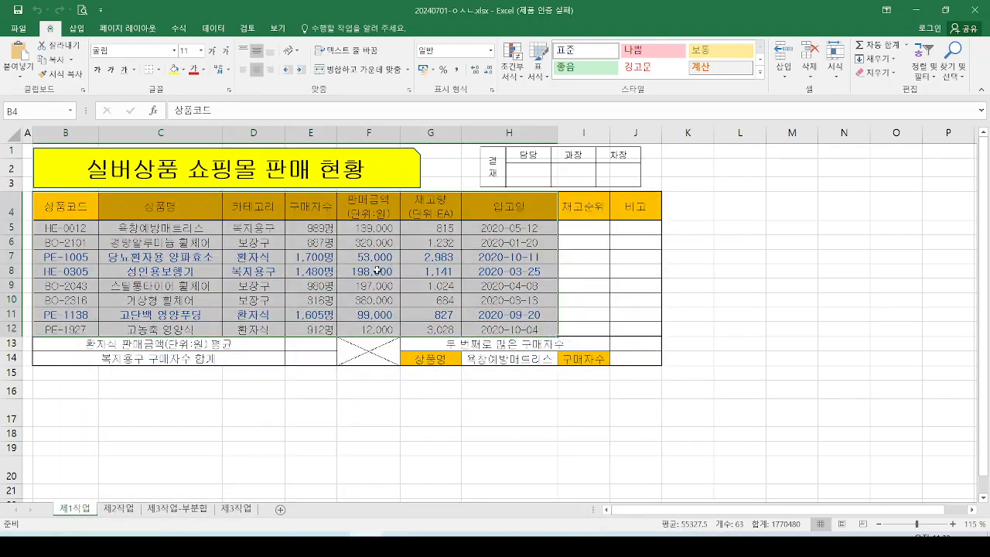
click(377, 270)
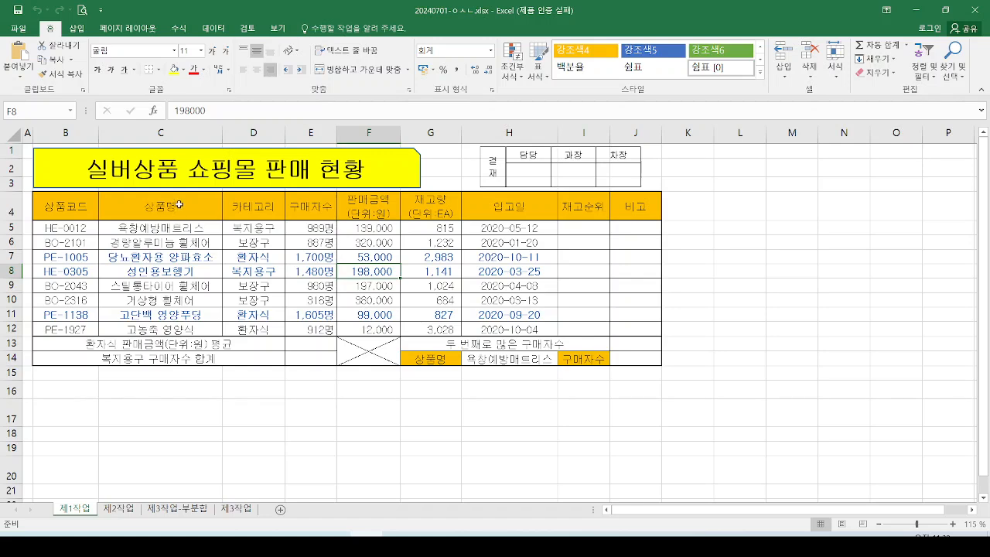
Bring up the 136.jpg task page, show its ≪출력형태≫ chart enlarged, mark the chart with pen strokes, and clear them.
click(431, 546)
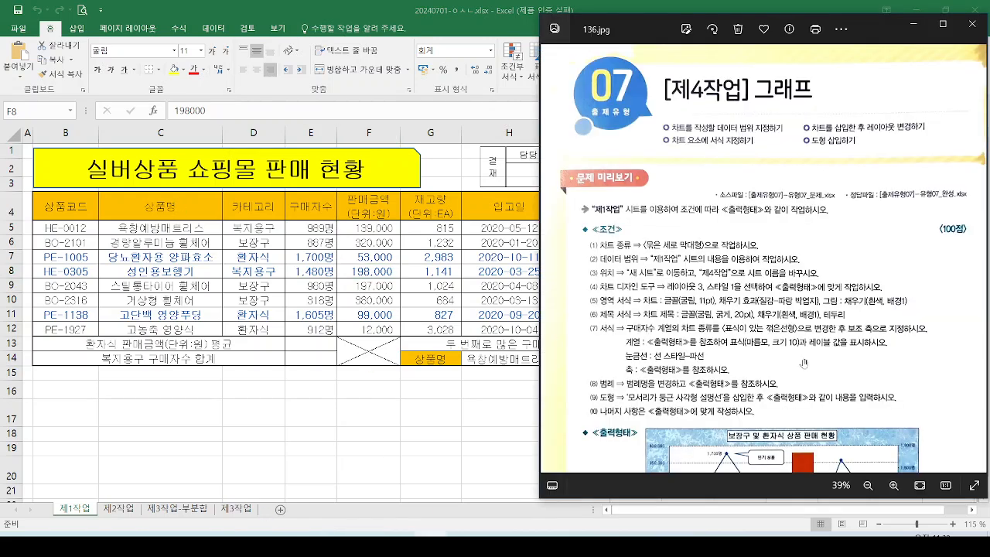
scroll(780, 302, down, 5)
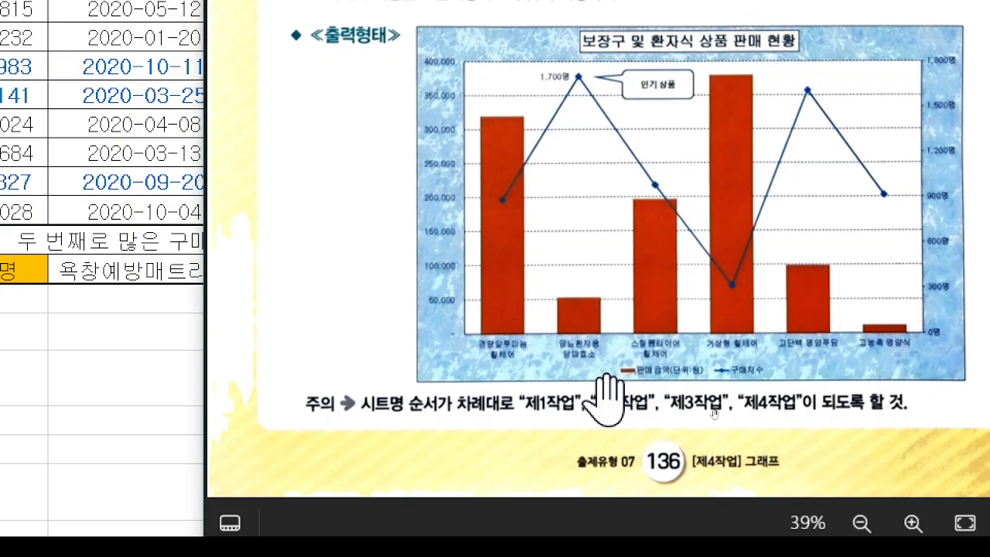
click(499, 461)
mouse_move(530, 315)
mouse_down()
mouse_move(458, 357)
mouse_move(537, 323)
mouse_move(608, 316)
mouse_move(628, 340)
mouse_move(623, 309)
mouse_up()
mouse_move(751, 305)
mouse_down()
mouse_move(770, 335)
mouse_move(727, 294)
mouse_up()
mouse_move(816, 307)
mouse_down()
mouse_move(788, 336)
mouse_move(875, 315)
mouse_move(867, 317)
mouse_up()
key(Escape)
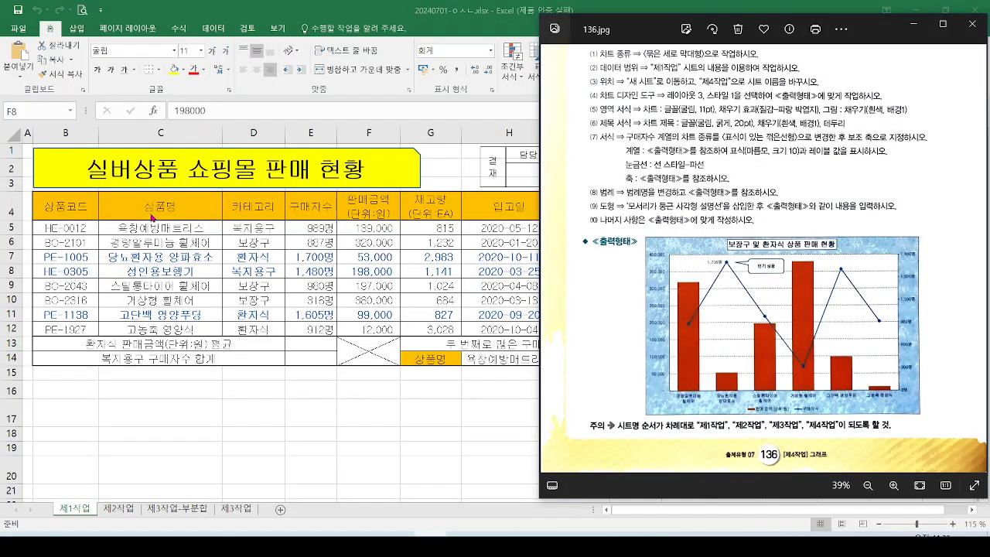
Try to pin the 136.jpg viewer on top of the worksheet.
click(158, 211)
key(alt+Tab)
key(ctrl+F12)
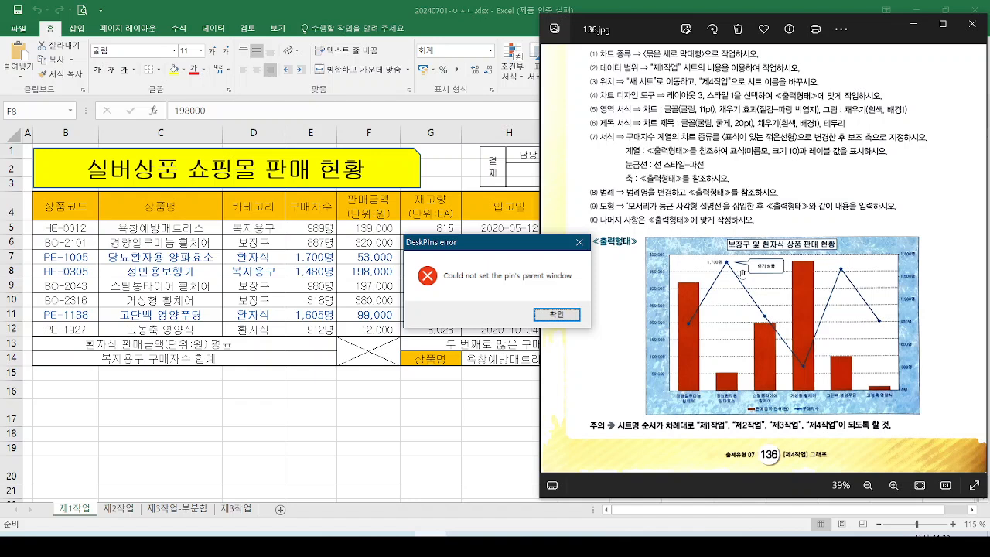
click(557, 315)
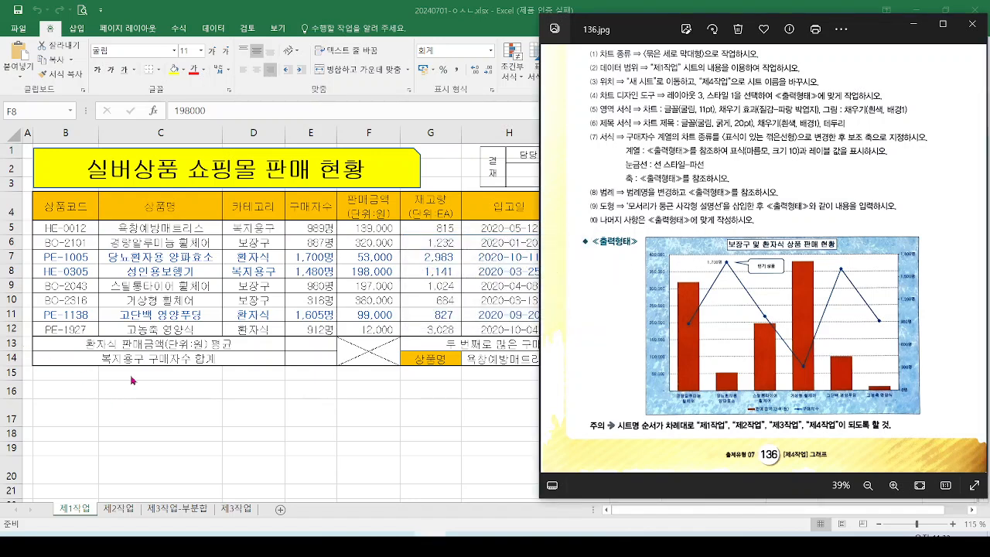
Box and tick the 상품명 header C4 and the product names in C6:C7 and C9:C12, and clear the marks.
click(188, 218)
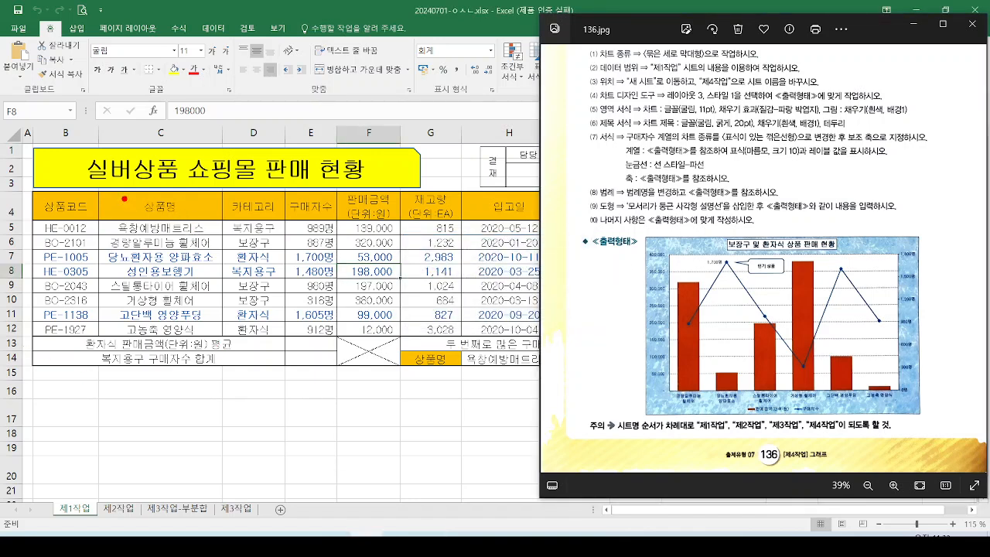
drag(126, 193, 209, 218)
drag(97, 232, 219, 267)
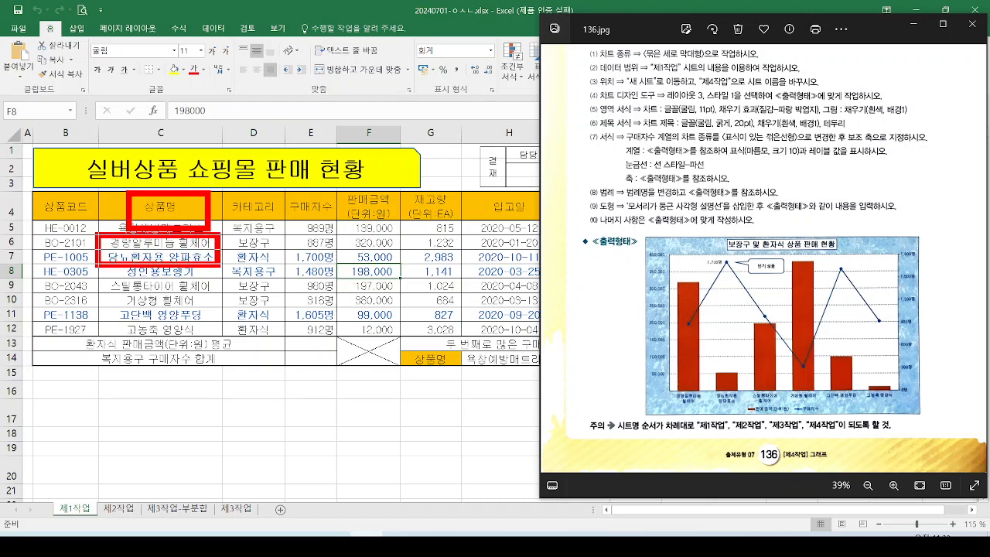
drag(219, 267, 218, 265)
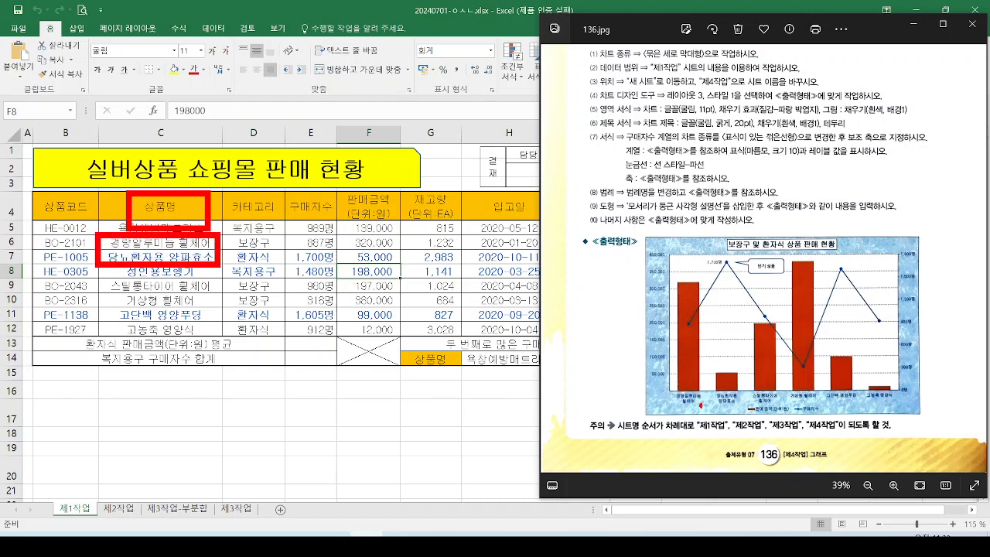
mouse_move(99, 283)
mouse_down()
mouse_move(155, 297)
mouse_move(222, 296)
mouse_move(218, 341)
mouse_up()
mouse_move(212, 201)
mouse_down()
mouse_move(219, 217)
mouse_move(238, 203)
mouse_up()
drag(236, 235, 253, 249)
drag(237, 285, 267, 280)
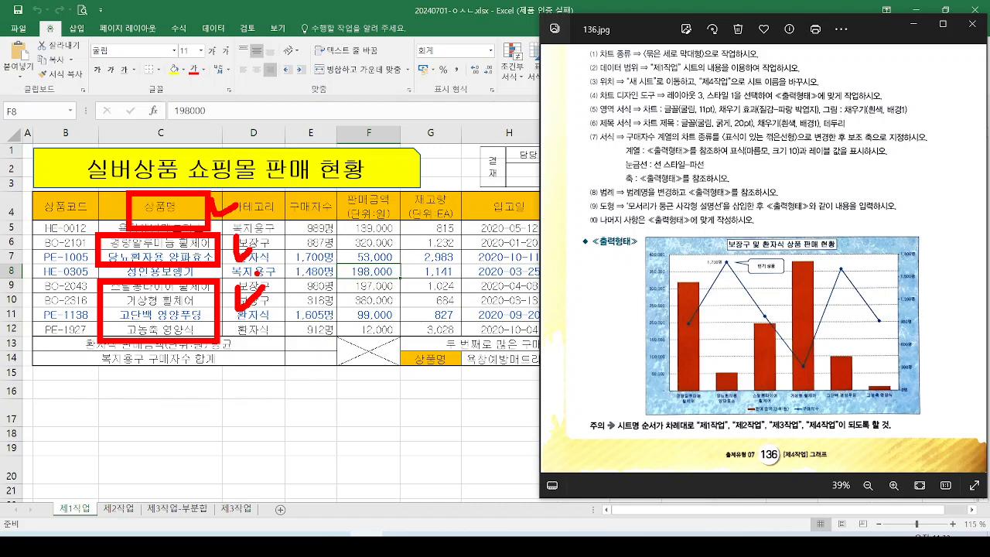
key(Escape)
Select the 상품명 header in C4, mark it and the sample chart with pen strokes, and clear the marks.
click(128, 201)
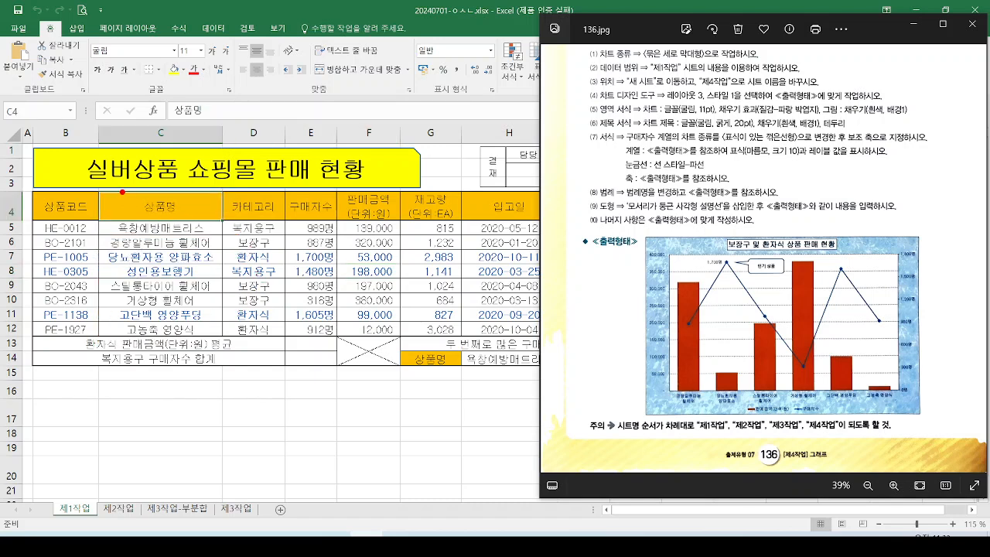
mouse_move(778, 357)
mouse_down()
mouse_move(653, 391)
mouse_move(805, 382)
mouse_up()
mouse_move(109, 188)
mouse_down()
mouse_move(119, 212)
mouse_move(222, 218)
mouse_up()
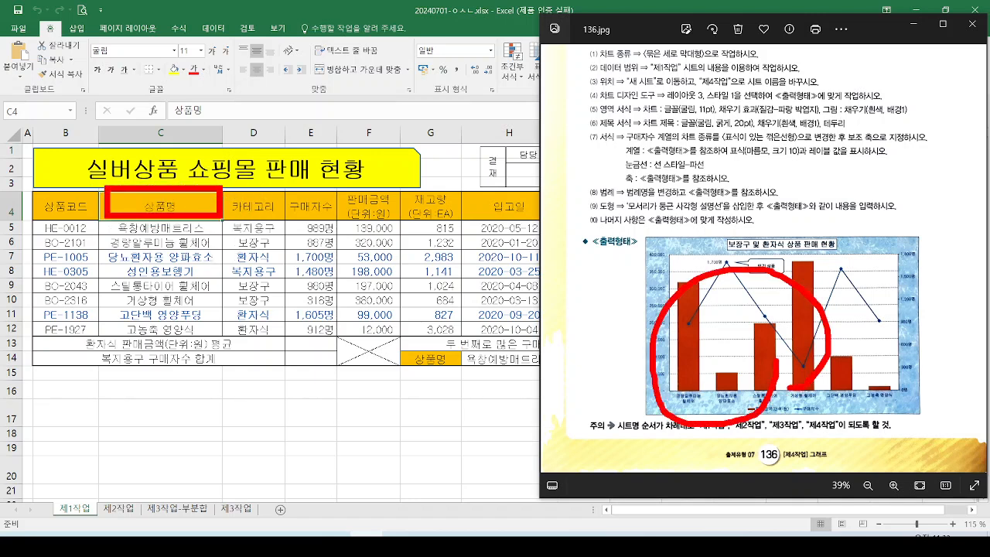
key(Escape)
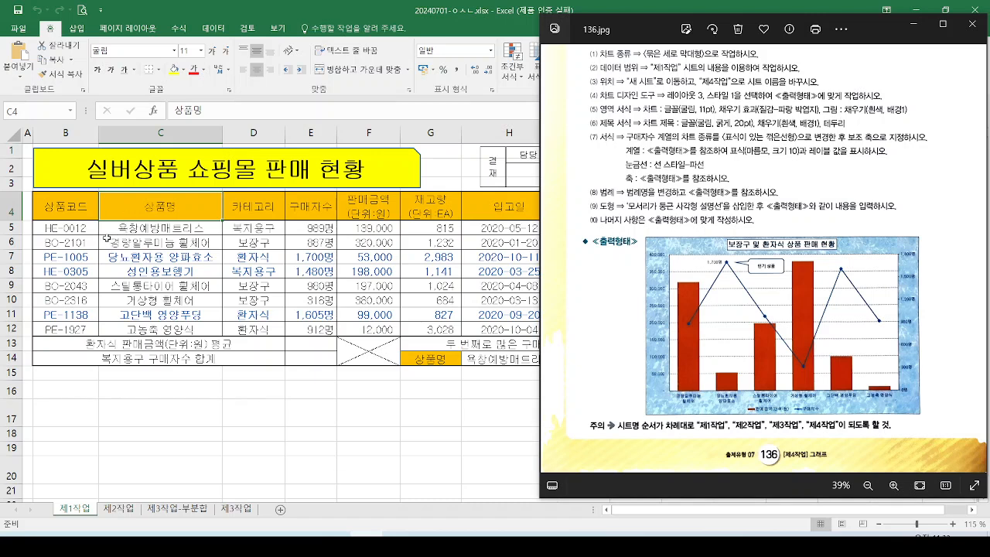
Add C6:C7 and C9:C12 to the C4 selection and clear the drawn marks.
ctrl+drag(104, 242, 105, 254)
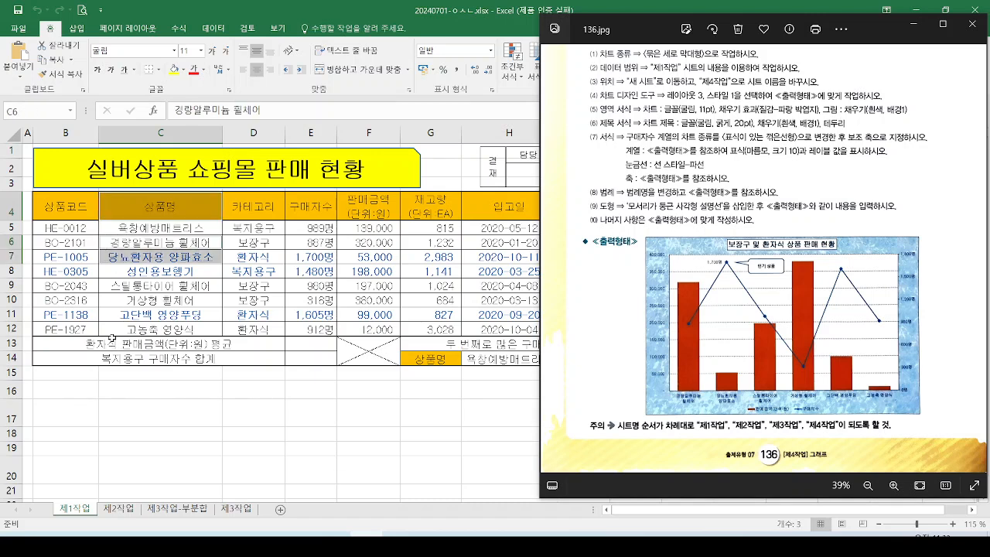
ctrl+click(113, 285)
ctrl+drag(113, 300, 114, 329)
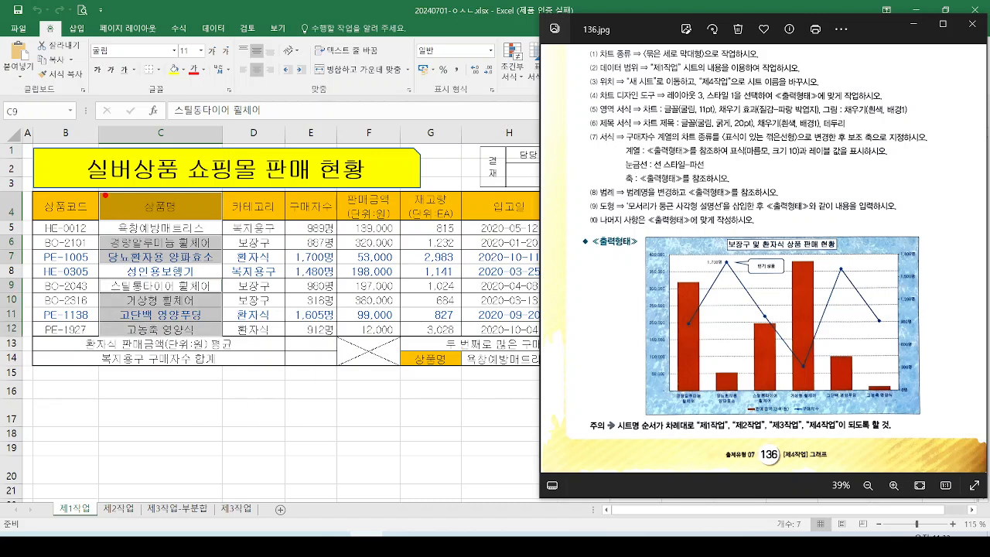
mouse_move(105, 195)
ctrl+mouse_down()
mouse_move(178, 231)
mouse_move(151, 249)
mouse_move(185, 257)
ctrl+mouse_up()
ctrl+drag(138, 299, 185, 334)
key(Escape)
Enlarge the sample chart's legend, mark its 판매금액(단위:원) and 구매자수 entries, and box the matching headers E4:F4.
key(ctrl+4)
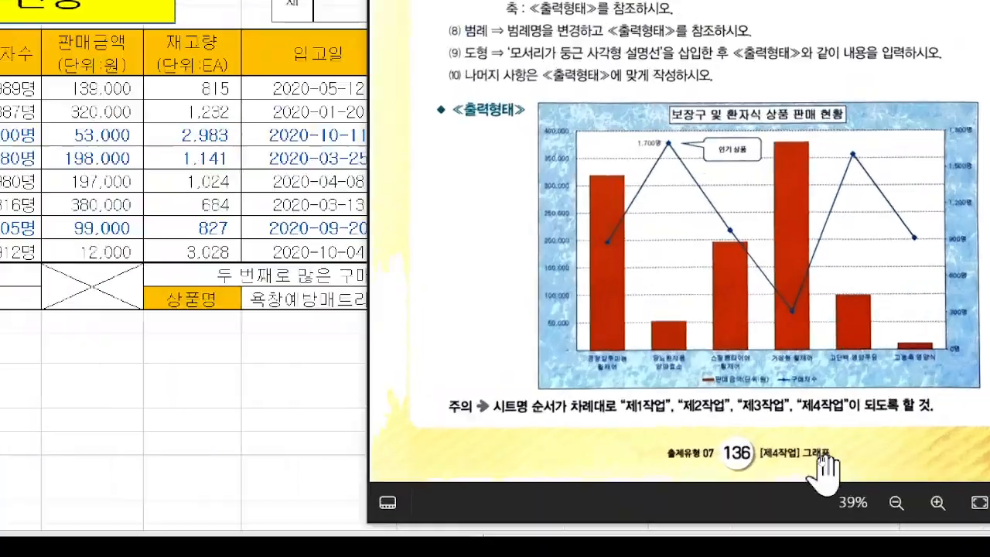
key(ctrl+4)
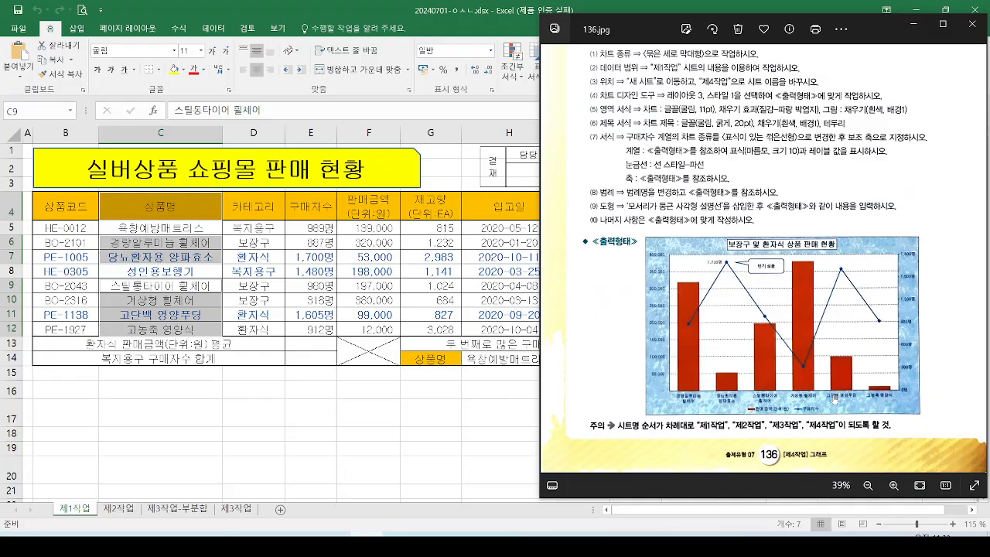
scroll(831, 400, up, 5)
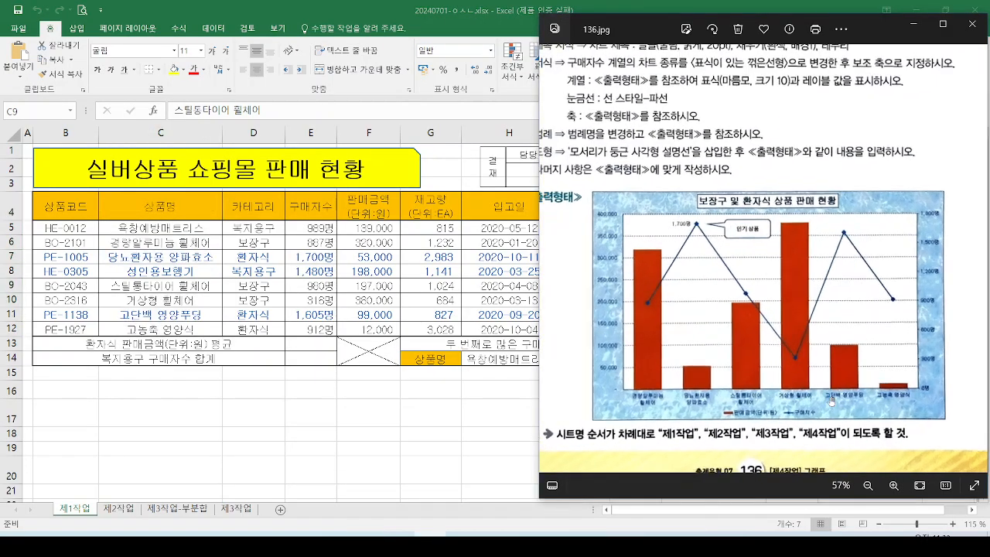
drag(815, 410, 827, 323)
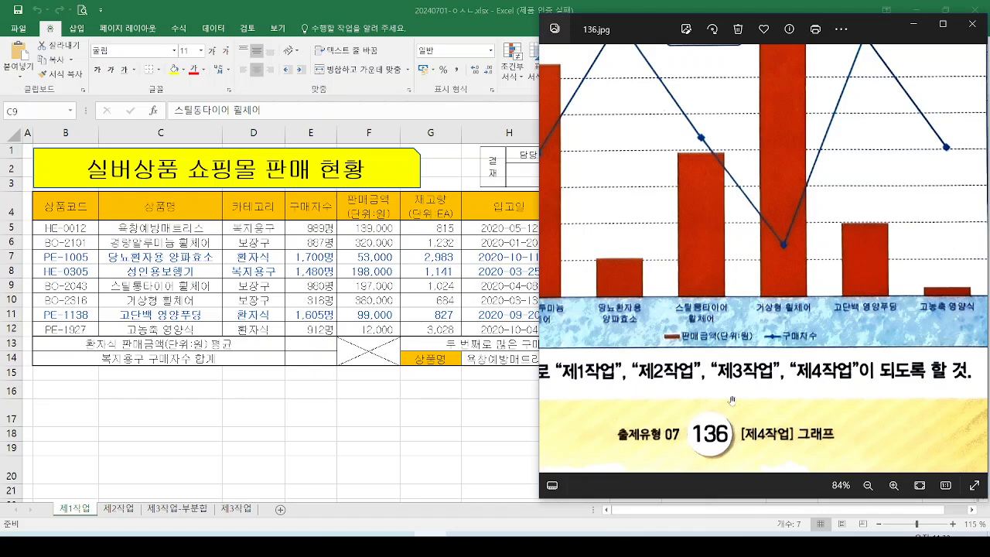
drag(645, 317, 856, 358)
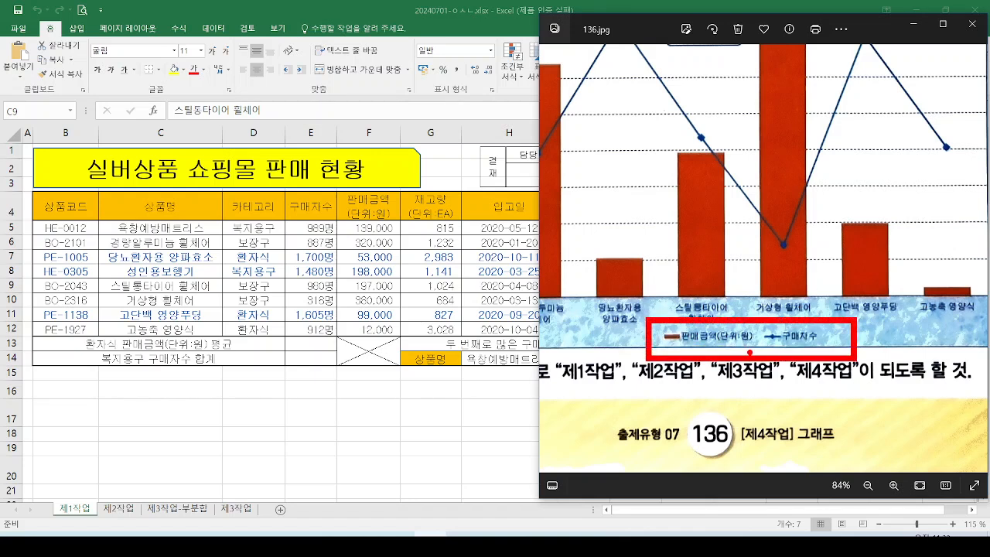
mouse_move(750, 342)
mouse_down()
mouse_move(649, 363)
mouse_move(720, 363)
mouse_up()
mouse_move(840, 352)
mouse_down()
mouse_move(744, 362)
mouse_move(850, 365)
mouse_up()
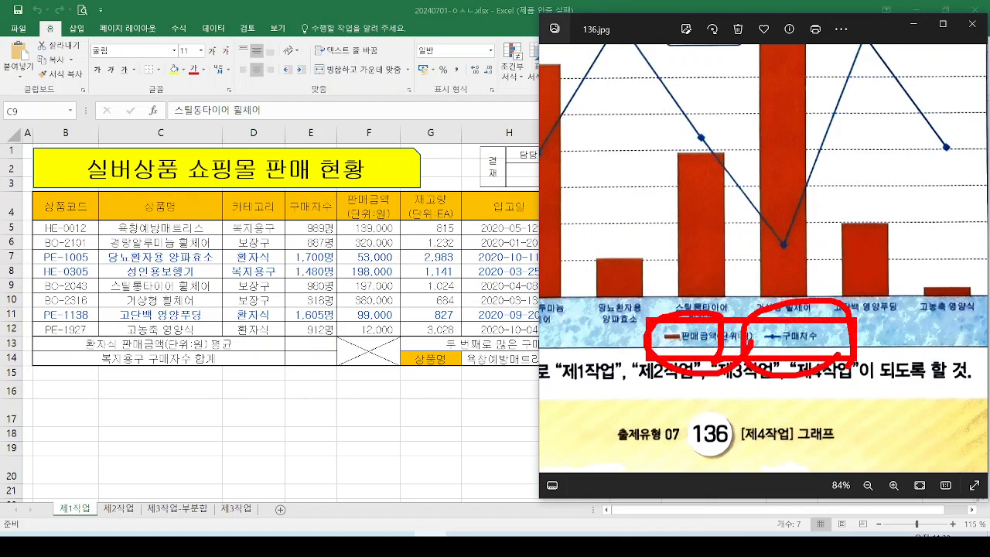
mouse_move(283, 188)
mouse_down()
mouse_move(325, 221)
mouse_move(397, 221)
mouse_up()
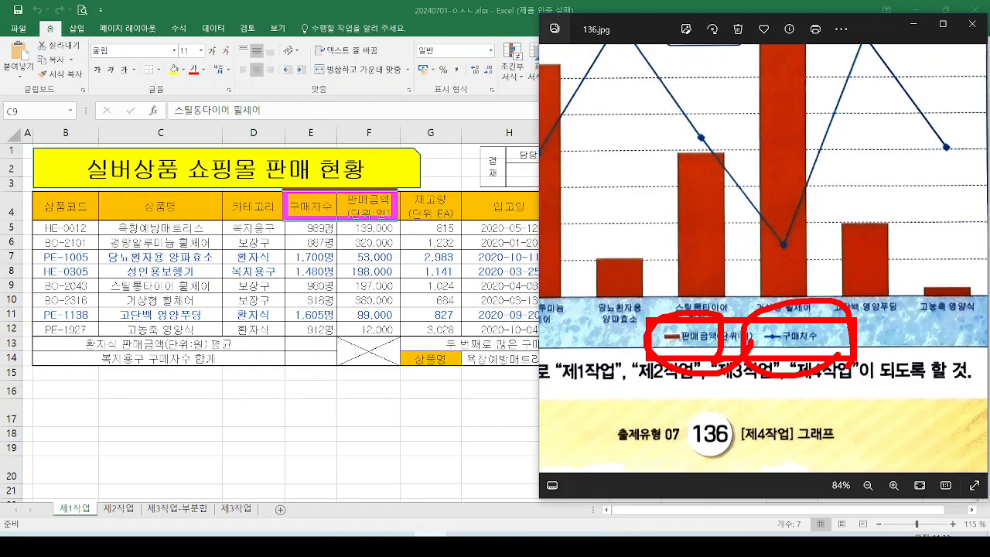
Clear the marks, add E4:F4 and E6:F7 to the selection, and box the values in E6:F7 briefly.
key(Escape)
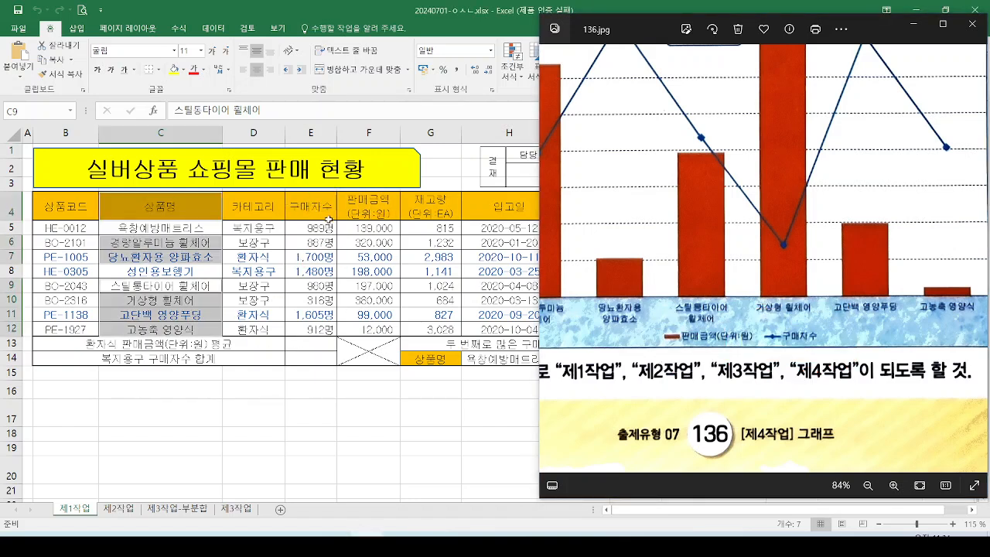
drag(323, 209, 375, 207)
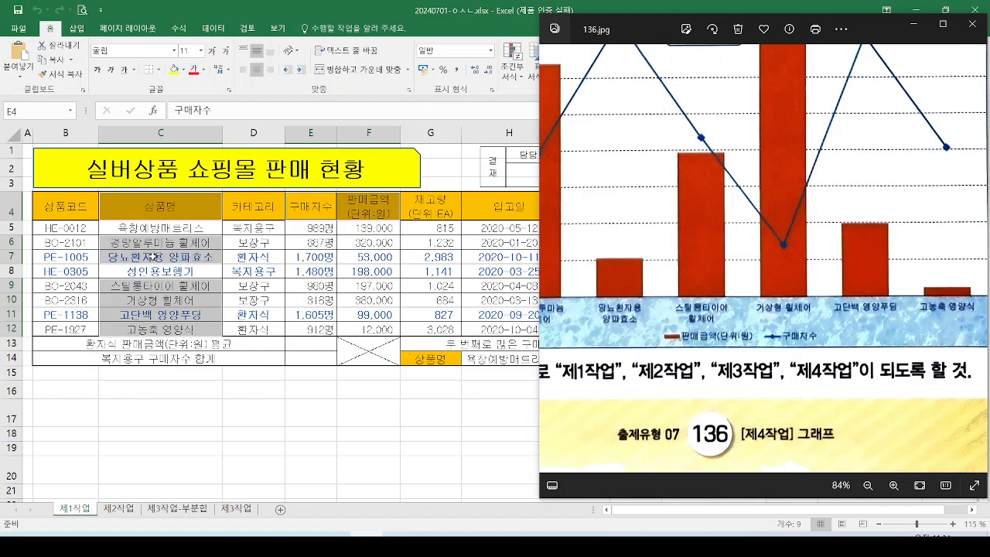
ctrl+click(308, 243)
drag(325, 243, 359, 257)
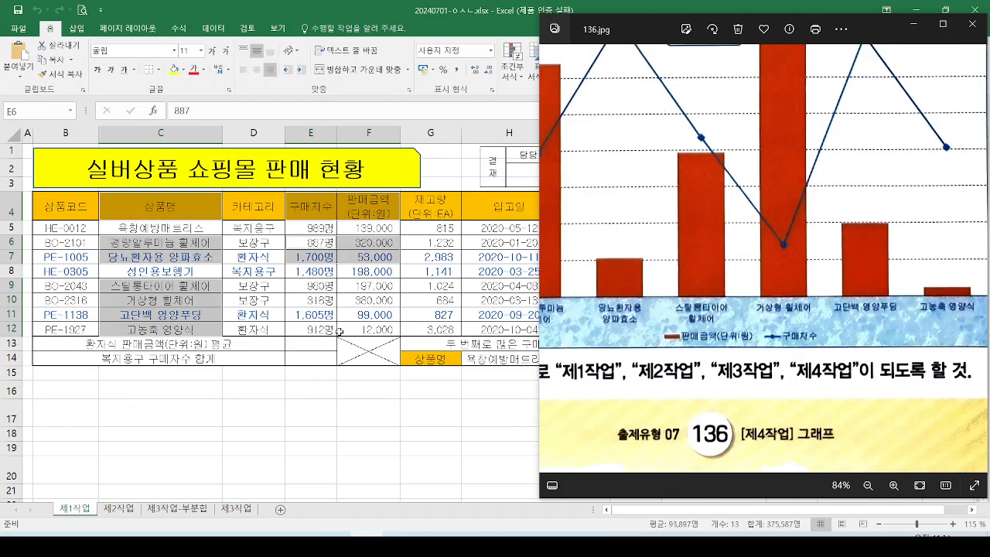
drag(277, 232, 398, 274)
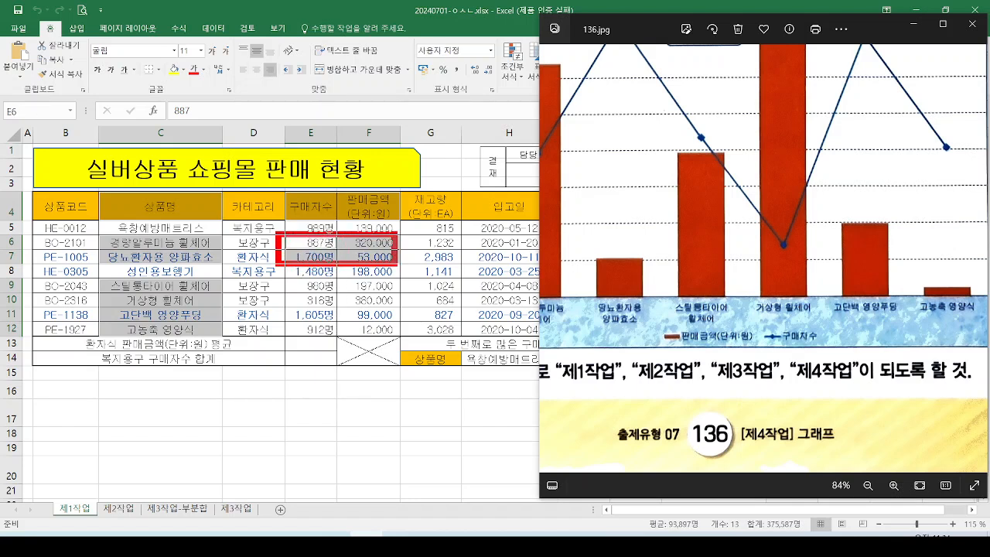
key(Escape)
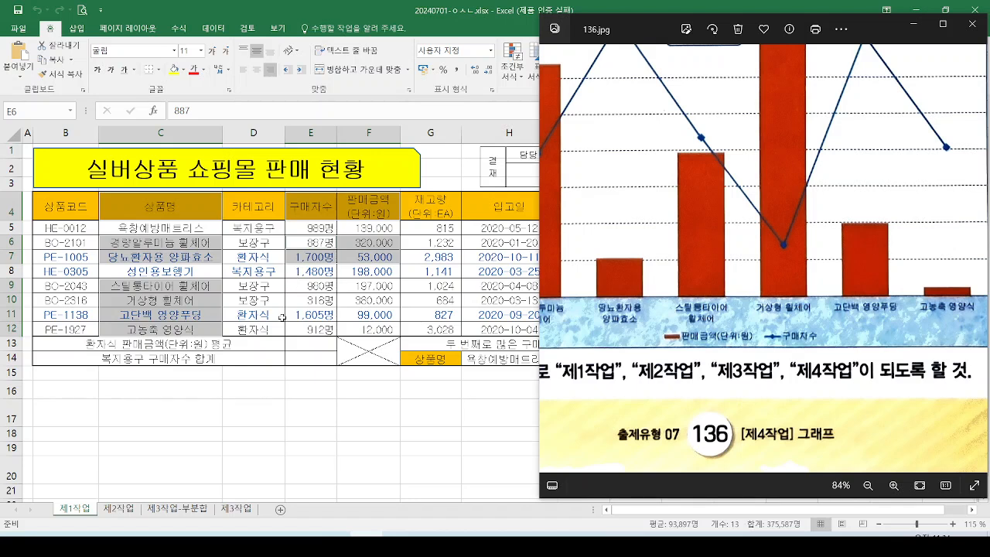
Box the values in rows 9 to 12, clear the mark, and add E9:F12 to the selection.
drag(290, 283, 401, 338)
key(Escape)
drag(300, 292, 375, 324)
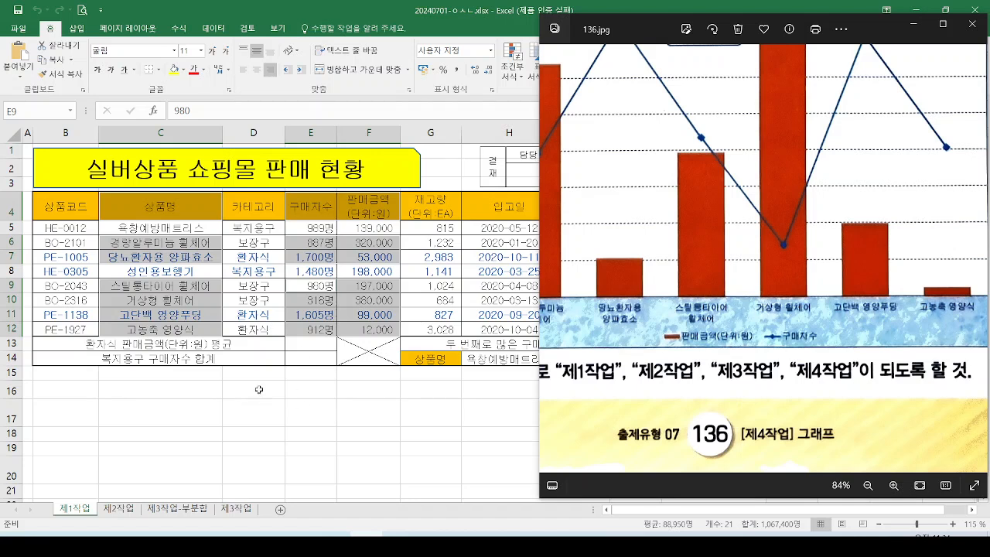
Box the selected header and data ranges in columns C, E and F, and clear the marks.
drag(123, 196, 205, 225)
drag(124, 236, 198, 256)
drag(118, 282, 205, 328)
mouse_move(285, 194)
mouse_down()
mouse_move(370, 215)
mouse_move(370, 259)
mouse_up()
mouse_move(311, 291)
mouse_down()
mouse_move(374, 350)
mouse_move(396, 345)
mouse_up()
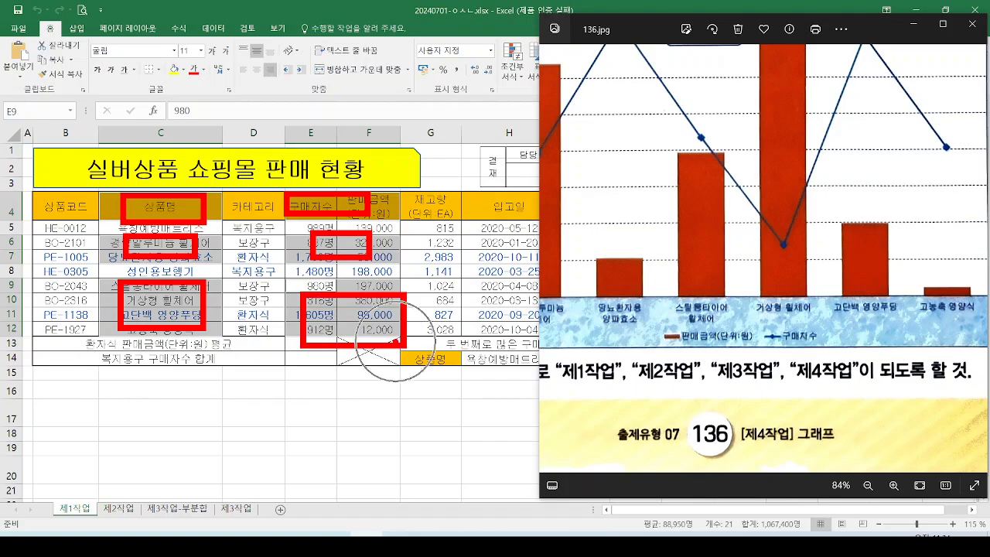
key(Escape)
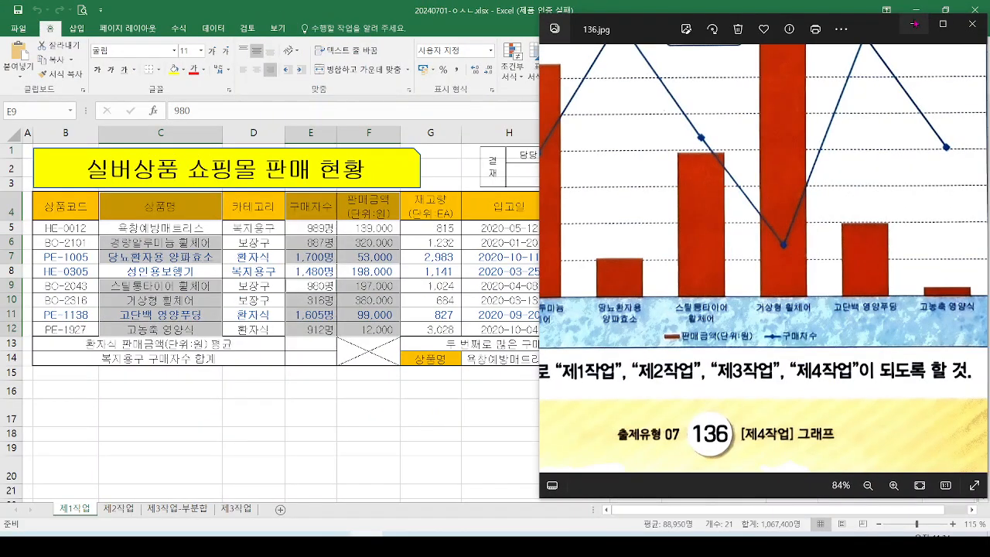
Minimize the sample image, bring up the insert commands, mark the 차트 group, and clear the drawn marks.
click(913, 23)
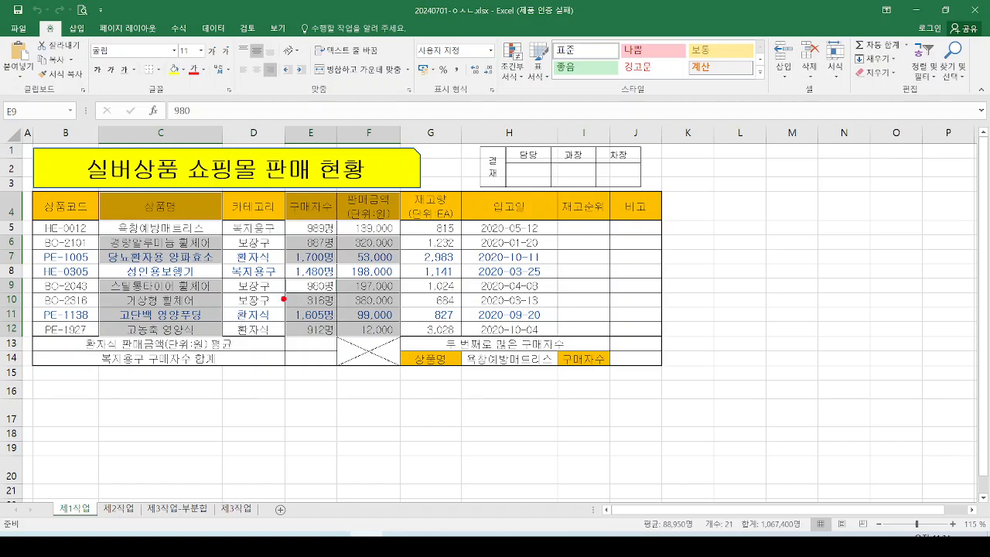
mouse_move(284, 299)
mouse_down()
mouse_move(229, 255)
mouse_move(179, 149)
mouse_move(89, 74)
mouse_move(69, 24)
mouse_move(93, 48)
mouse_up()
key(Escape)
click(75, 28)
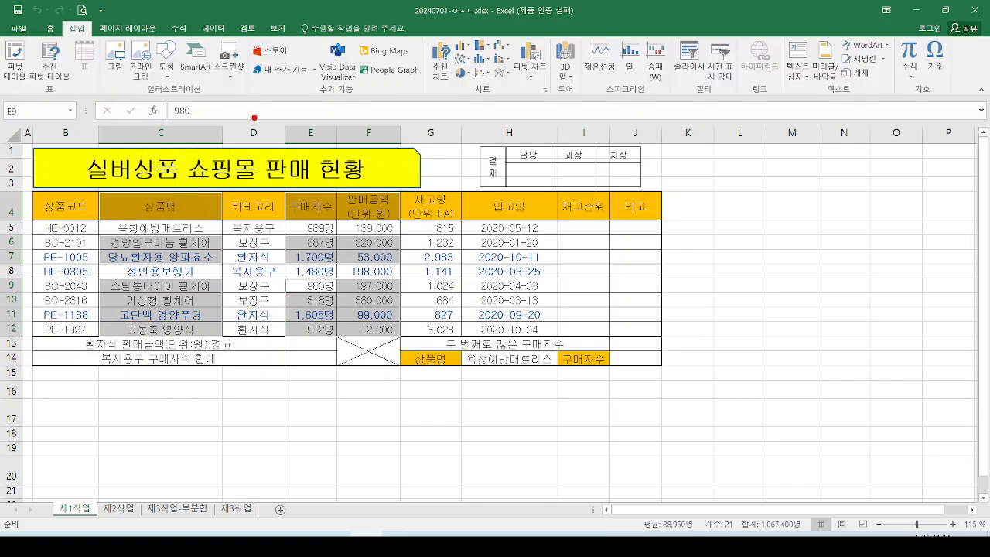
mouse_move(417, 23)
mouse_down()
mouse_move(515, 94)
mouse_move(552, 108)
mouse_move(455, 86)
mouse_up()
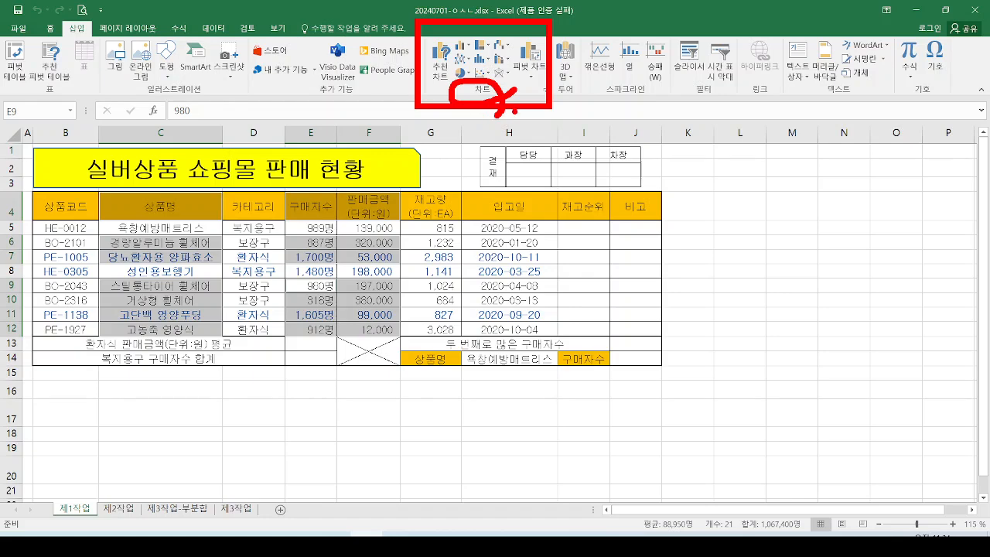
key(Escape)
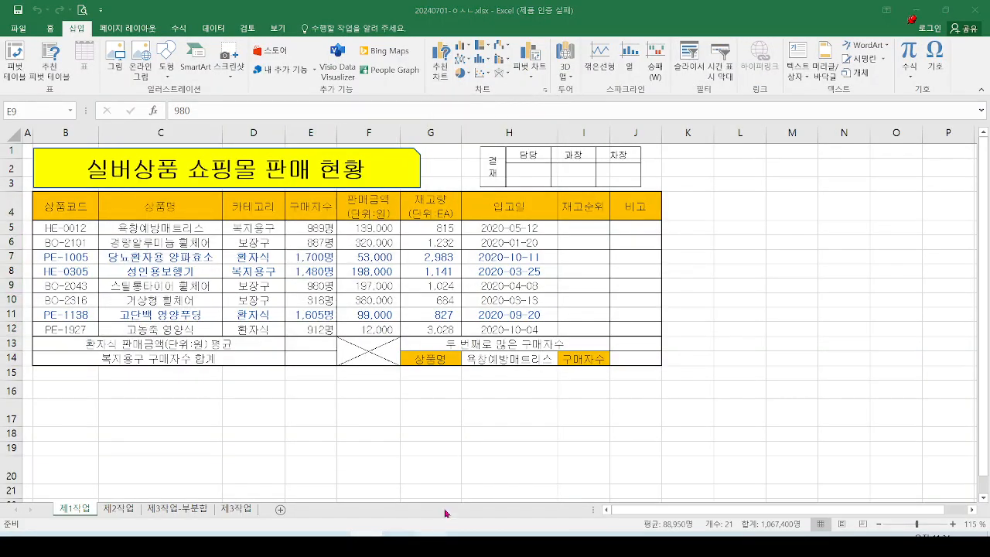
Restore the sample image, zoom out to the whole chart, tick a bar and the line, and minimize the image.
click(458, 469)
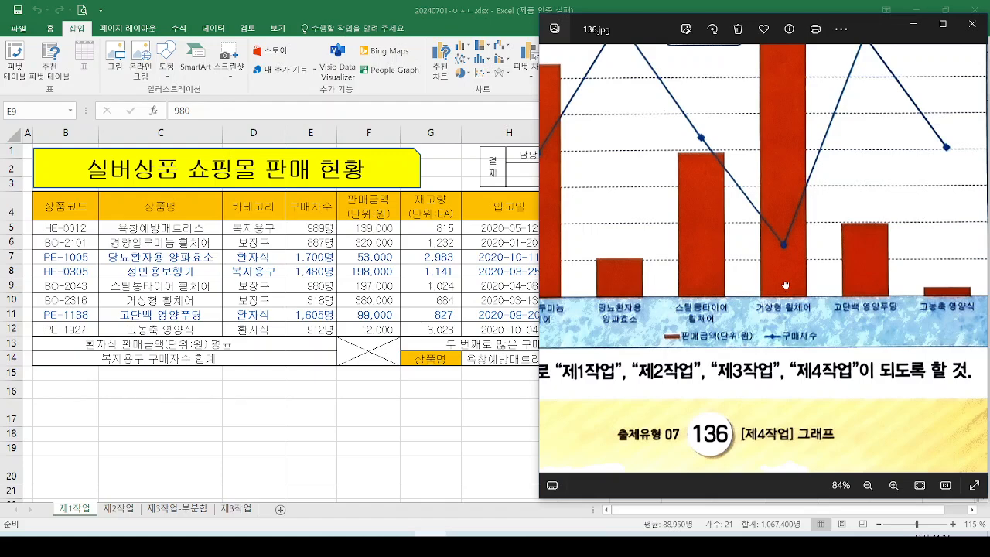
scroll(785, 286, down, 4)
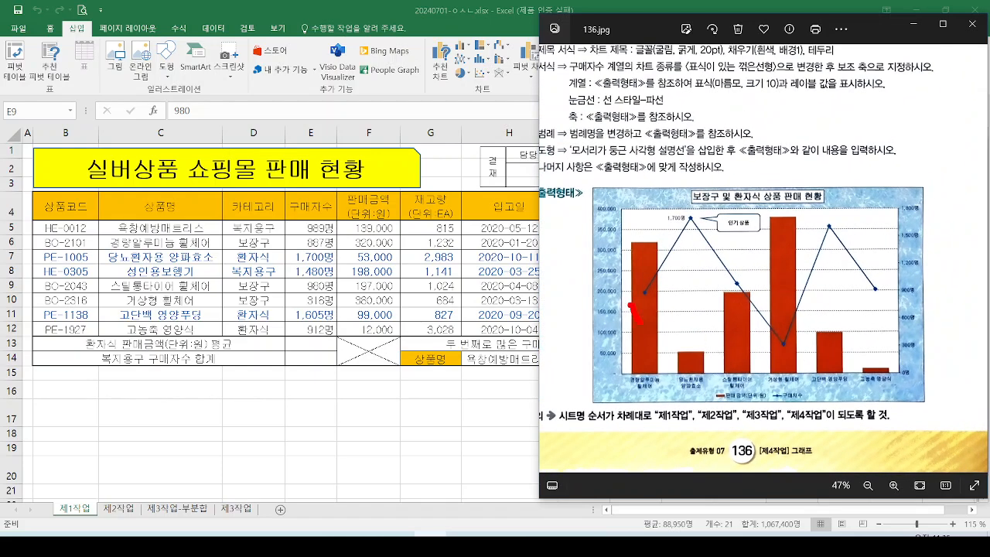
drag(640, 322, 676, 290)
drag(683, 212, 706, 200)
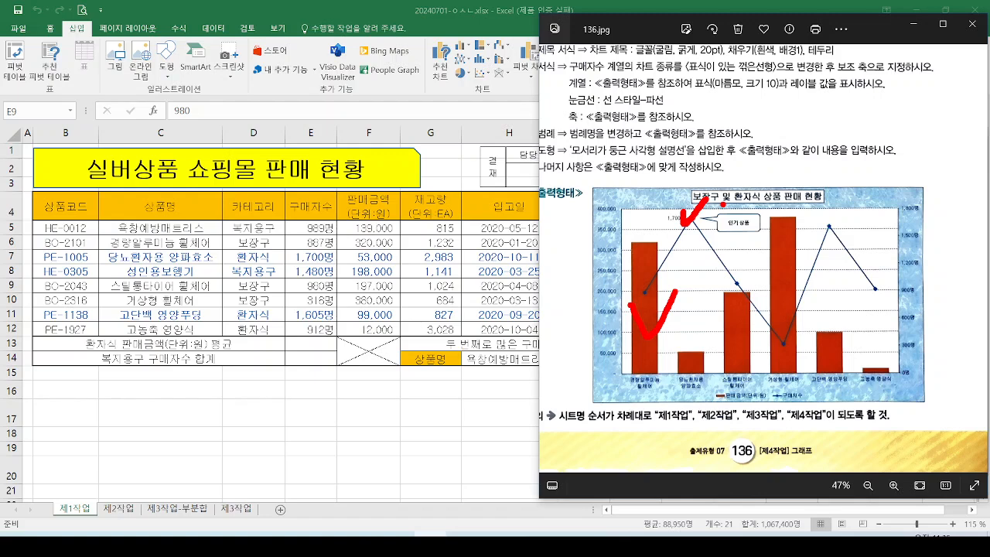
click(913, 24)
Open the Insert Chart dialog, mark the 모든 차트 category, and choose the 콤보 type from all charts.
click(440, 61)
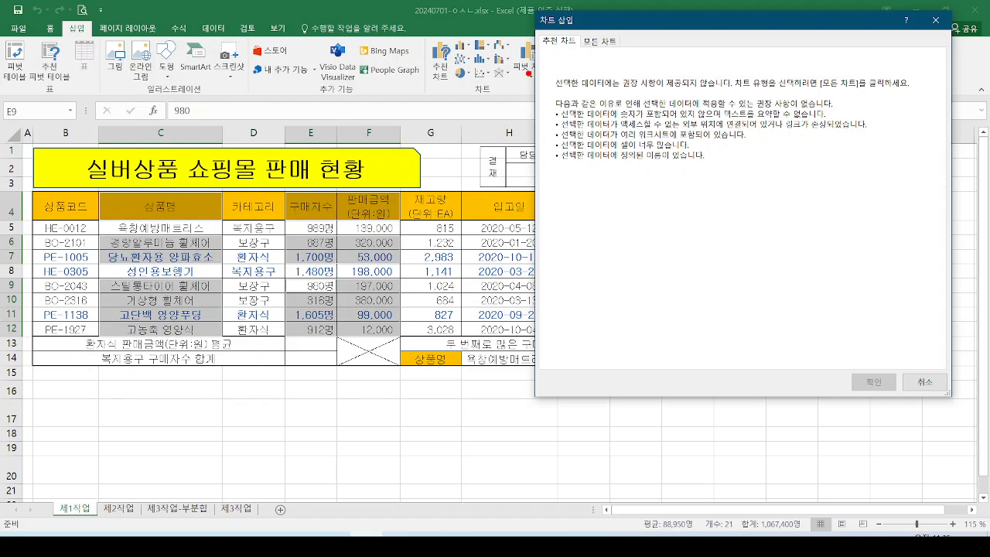
mouse_move(524, 2)
mouse_down()
mouse_move(577, 36)
mouse_move(584, 25)
mouse_move(568, 56)
mouse_move(586, 57)
mouse_up()
mouse_move(739, 194)
mouse_down()
mouse_move(716, 285)
mouse_move(736, 238)
mouse_move(667, 154)
mouse_up()
key(Escape)
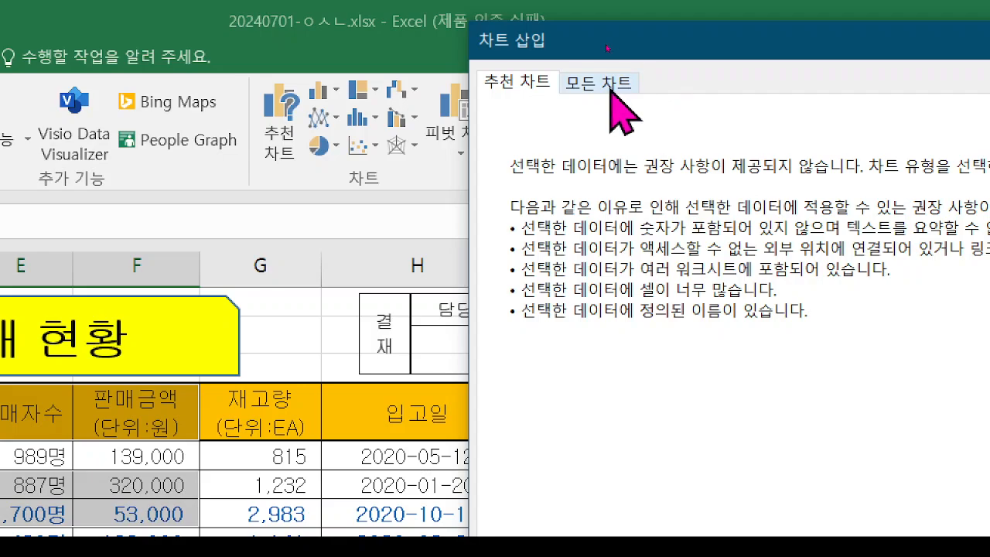
click(611, 88)
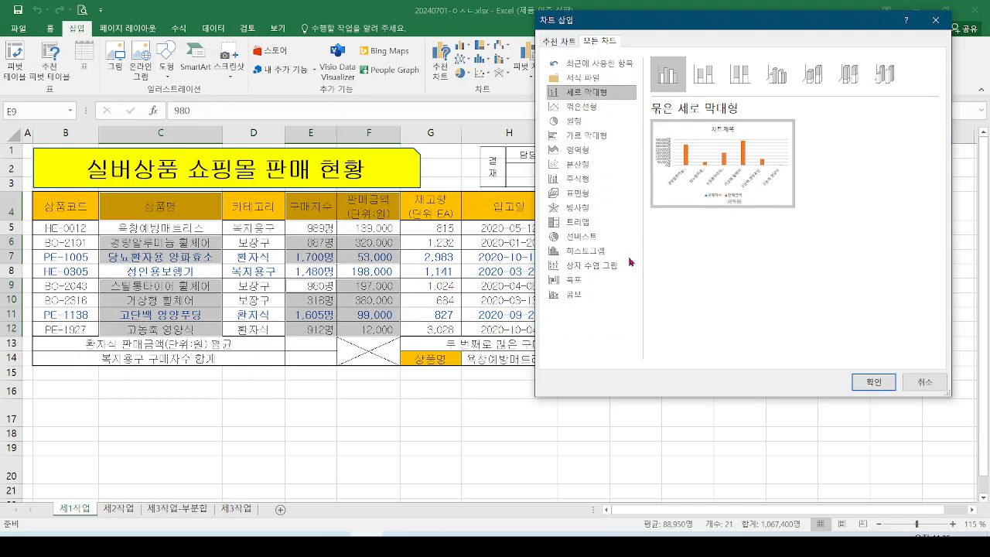
click(582, 294)
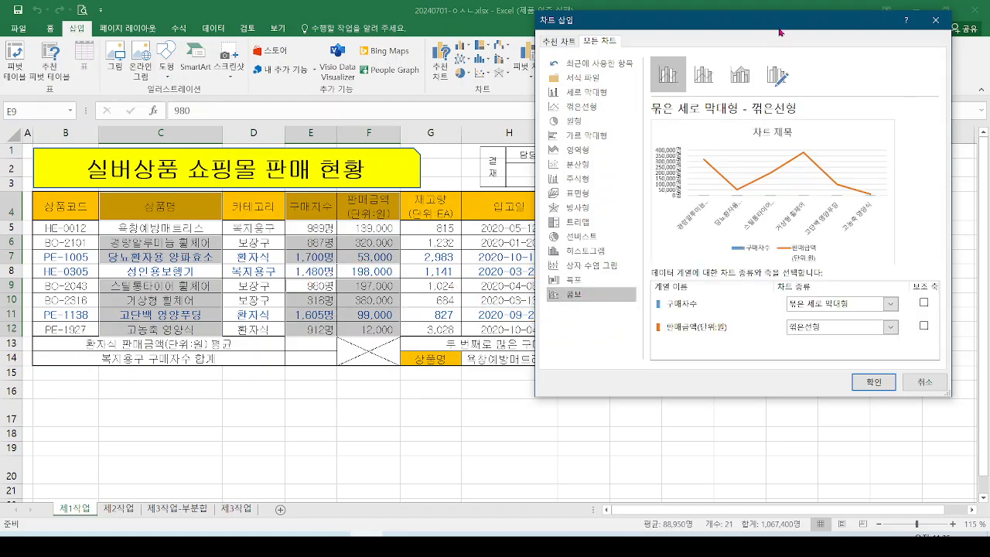
Move the Insert Chart dialog aside, mark the 묶은 세로 막대형 - 꺾은선형 heading and both series' chart types, and clear the marks.
drag(779, 33, 373, 57)
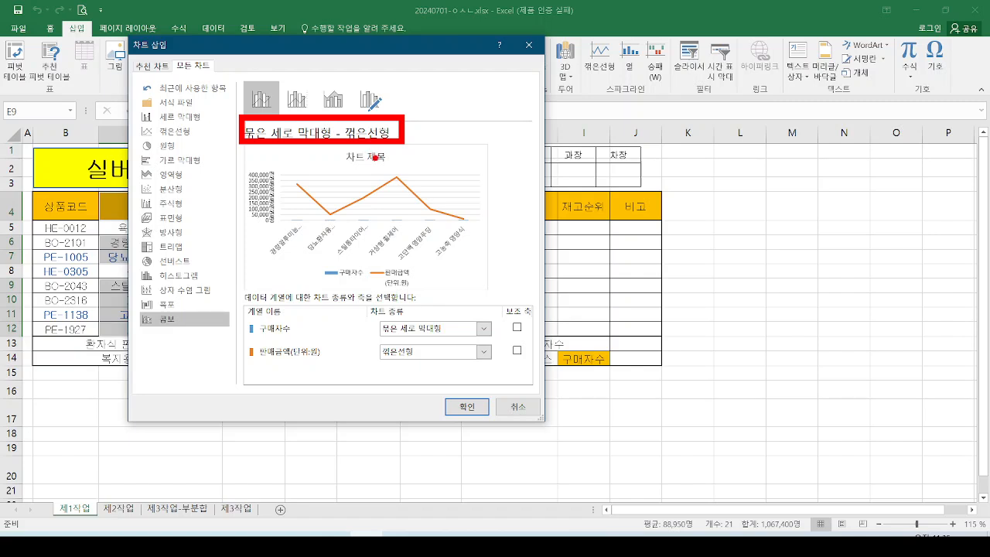
mouse_move(374, 157)
mouse_down()
mouse_move(370, 300)
mouse_move(425, 288)
mouse_up()
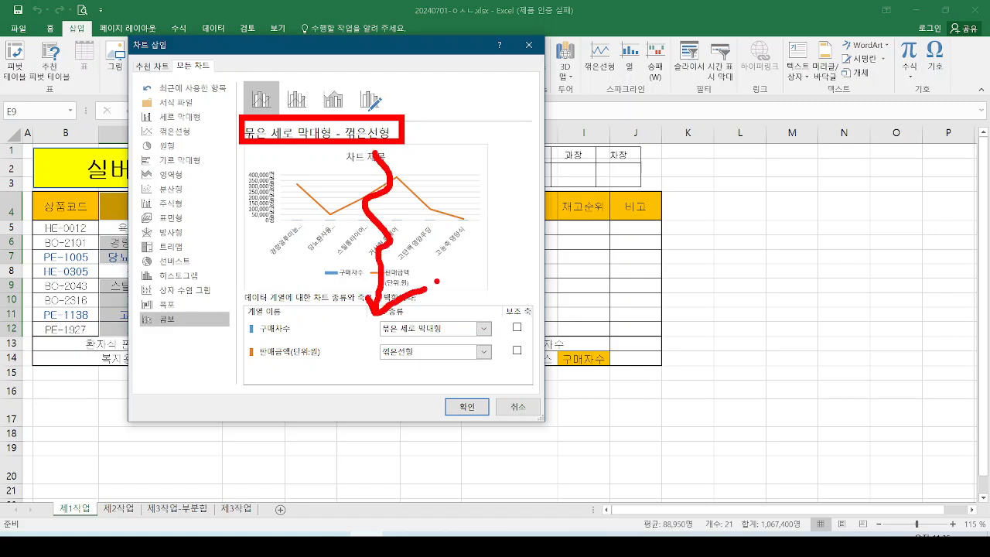
mouse_move(261, 333)
mouse_down()
mouse_move(312, 341)
mouse_move(322, 369)
mouse_up()
mouse_move(410, 309)
mouse_down()
mouse_move(356, 343)
mouse_move(441, 292)
mouse_move(352, 346)
mouse_up()
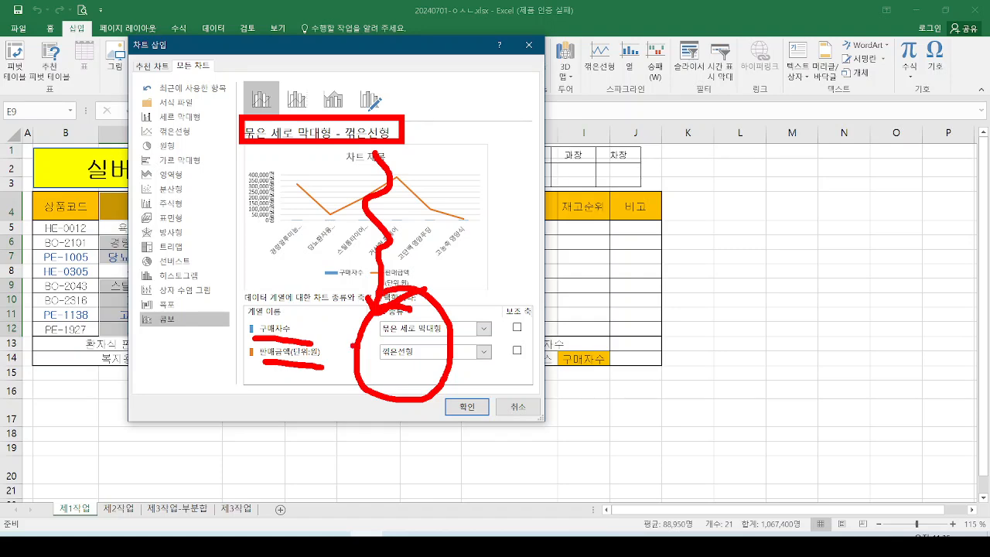
key(Escape)
Show the sample image beside the dialog and mark its 판매금액(단위:원) and 구매자수 legend entries with their matching bar and line.
click(430, 544)
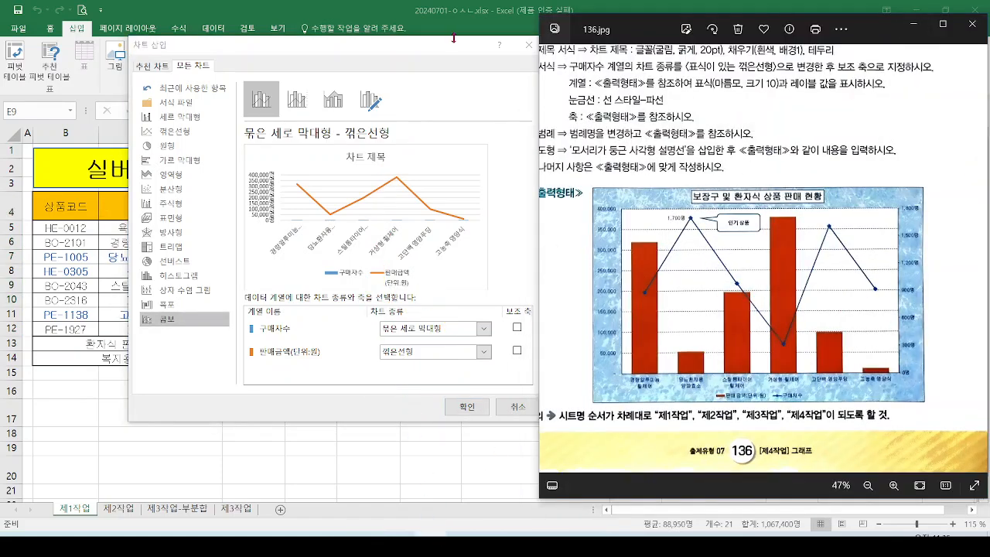
drag(449, 50, 413, 45)
key(ctrl+4)
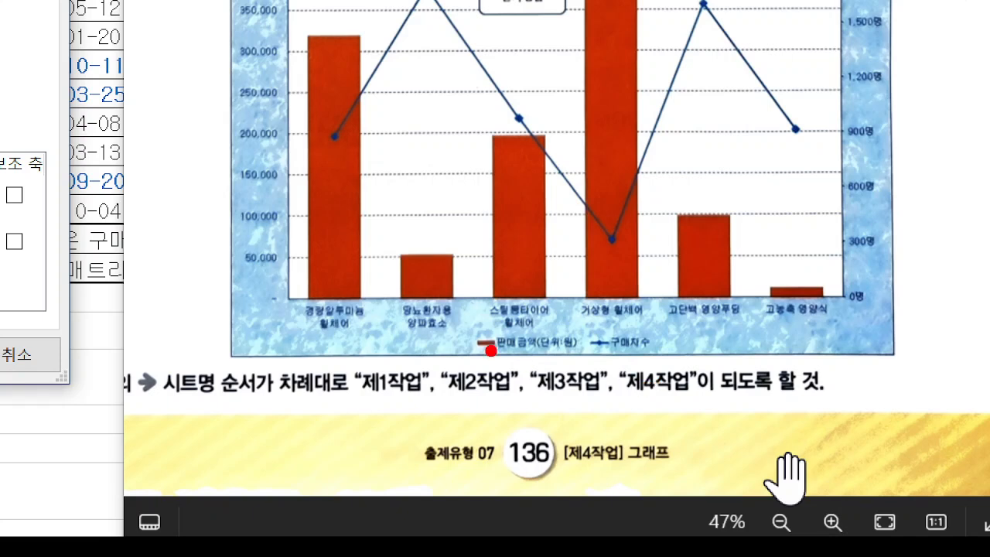
drag(437, 313, 577, 369)
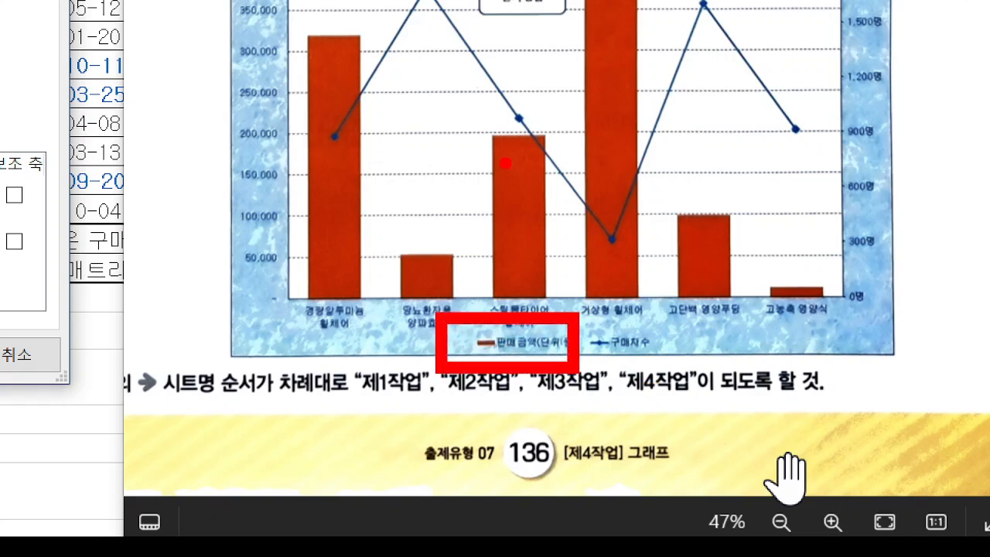
mouse_move(478, 137)
mouse_down()
mouse_move(517, 131)
mouse_move(525, 112)
mouse_up()
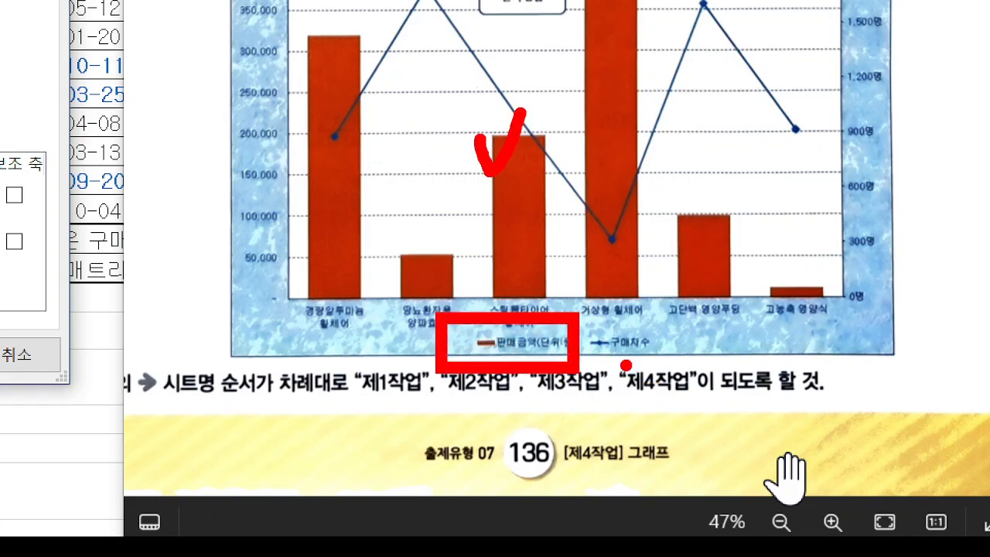
drag(579, 317, 682, 362)
mouse_move(638, 115)
mouse_down()
mouse_move(641, 125)
mouse_move(696, 94)
mouse_up()
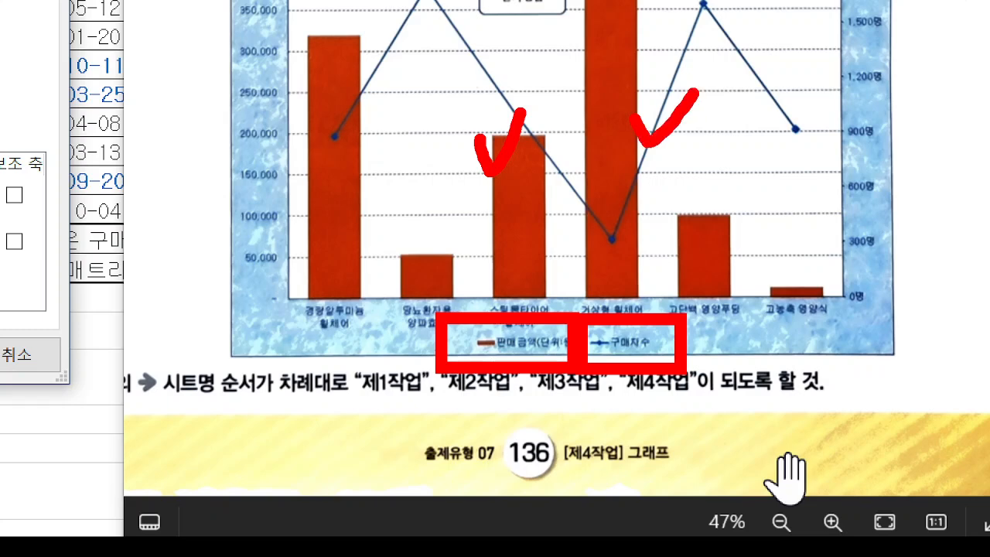
key(Escape)
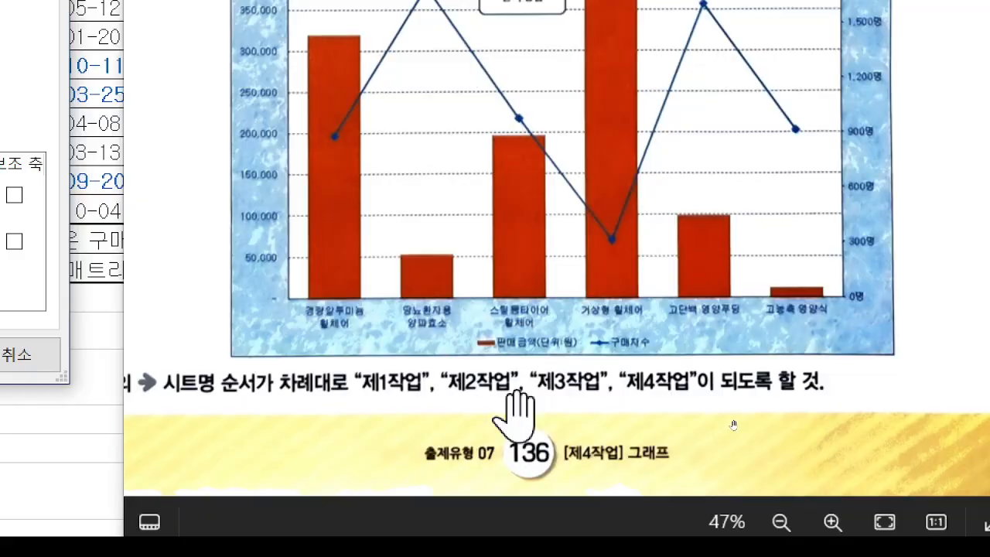
key(ctrl+4)
Mark the 판매금액(단위:원) series and its chart type, clear the marks, and set that series to 묶은 세로 막대형.
mouse_move(232, 353)
mouse_down()
mouse_move(282, 361)
mouse_move(218, 333)
mouse_move(266, 368)
mouse_up()
drag(371, 338, 404, 342)
key(Escape)
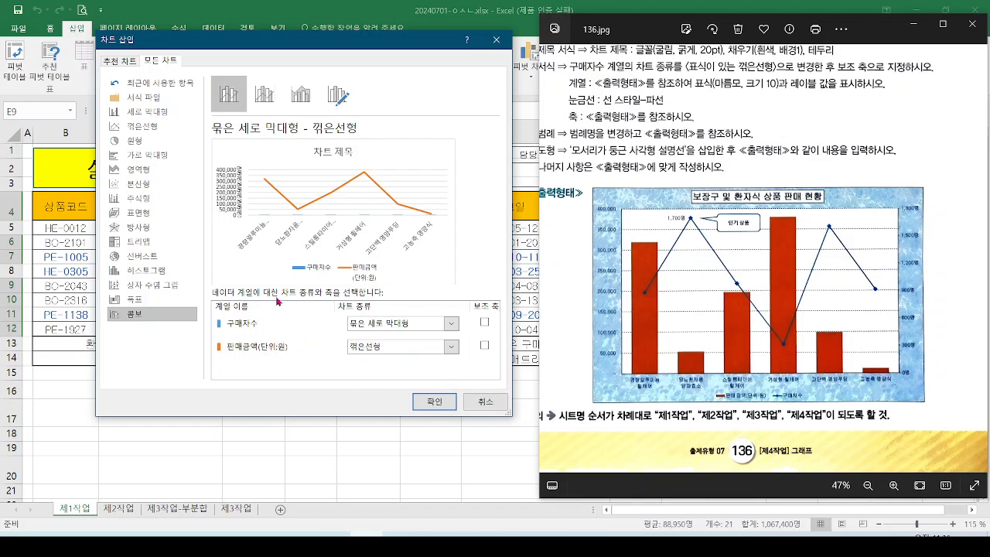
key(ctrl+4)
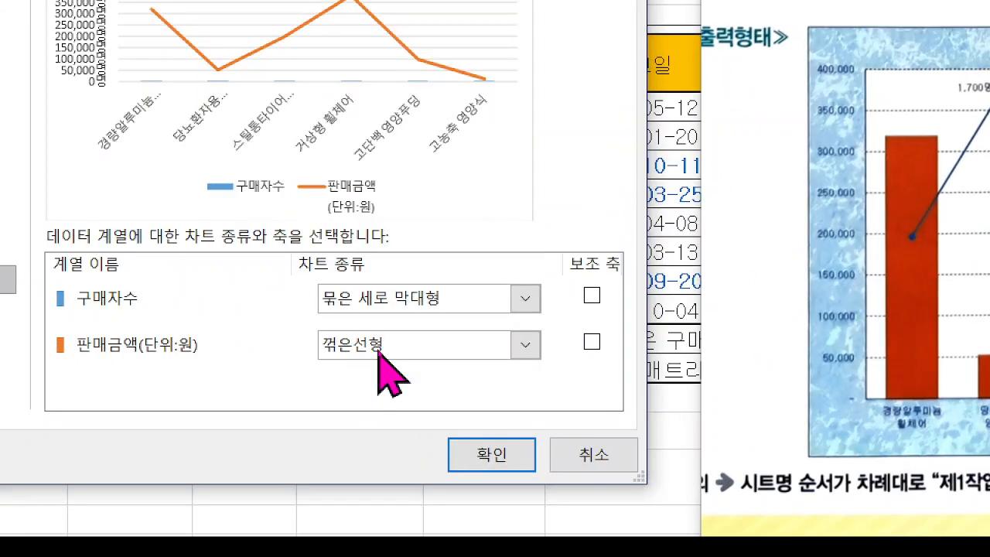
click(379, 349)
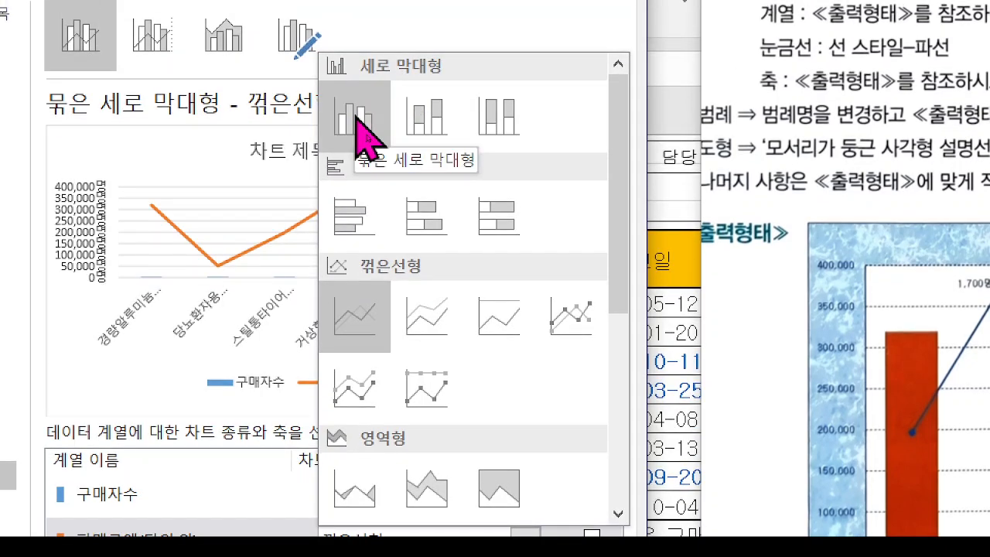
click(356, 121)
key(ctrl+4)
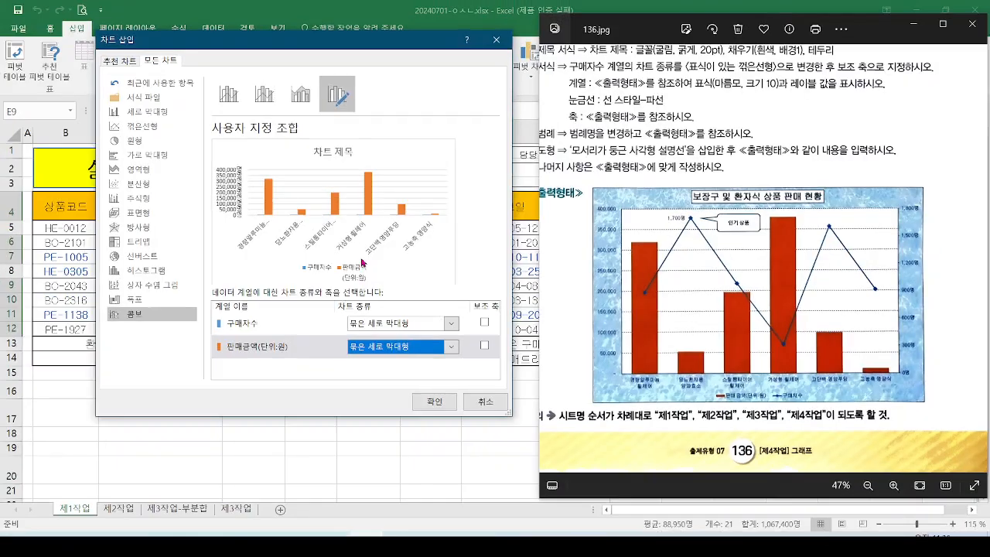
Show the chart types for 구매자수, mark the 꺾은선형 group, and mark the line's data markers in the enlarged sample chart.
click(363, 326)
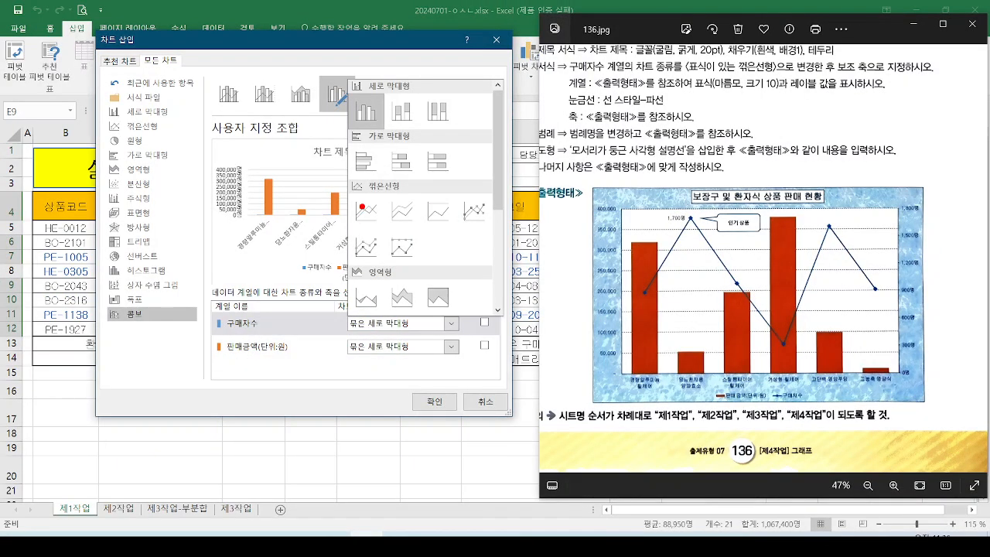
drag(346, 172, 410, 192)
drag(346, 238, 470, 237)
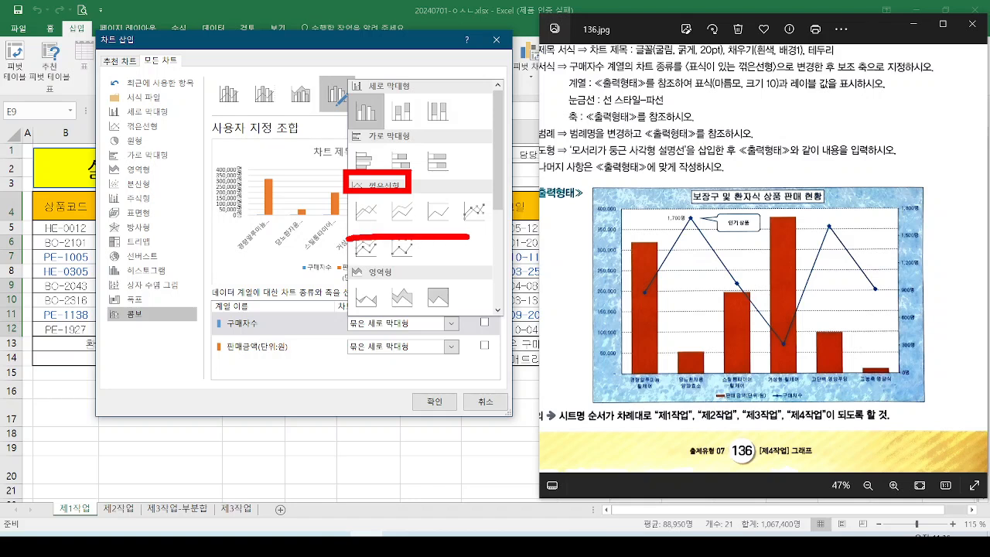
mouse_move(656, 300)
mouse_down()
mouse_move(665, 288)
mouse_move(663, 308)
mouse_up()
mouse_move(694, 225)
mouse_down()
mouse_move(670, 224)
mouse_move(699, 231)
mouse_up()
mouse_move(737, 290)
mouse_down()
mouse_move(729, 271)
mouse_move(745, 287)
mouse_up()
key(Escape)
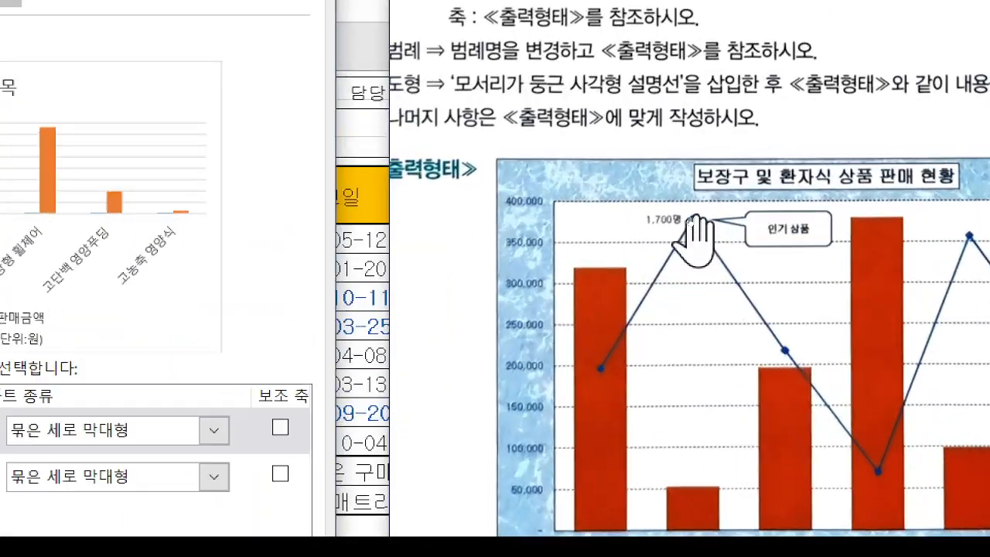
scroll(722, 248, up, 5)
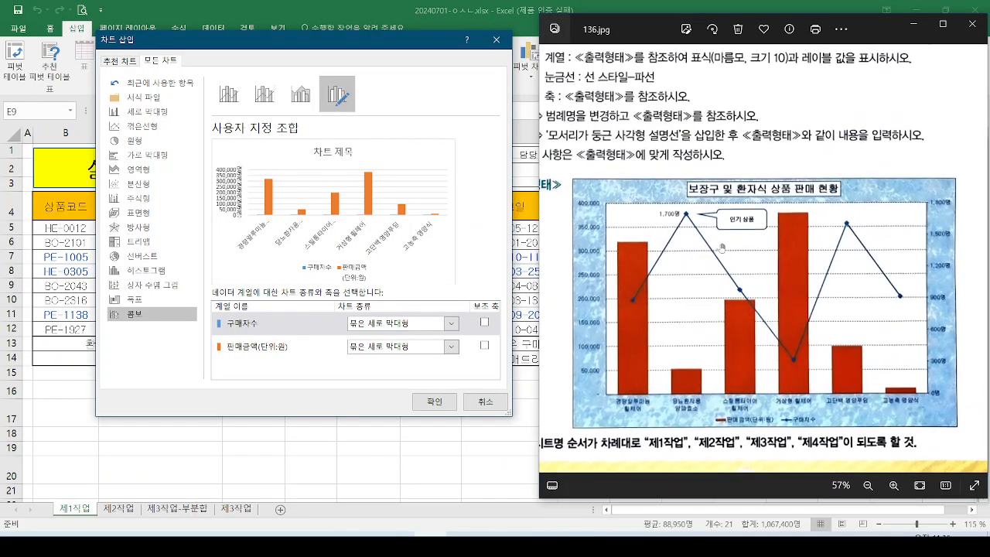
Mark the line type with markers, clear the mark, and set the 구매자수 series to 표식이 있는 꺾은선형.
click(412, 328)
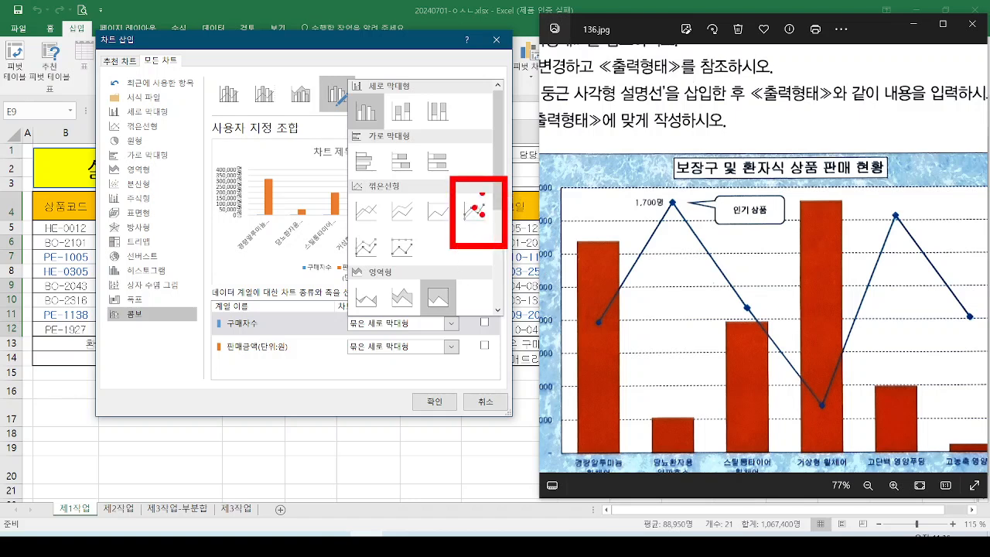
drag(481, 175, 525, 157)
key(Escape)
click(422, 328)
click(470, 210)
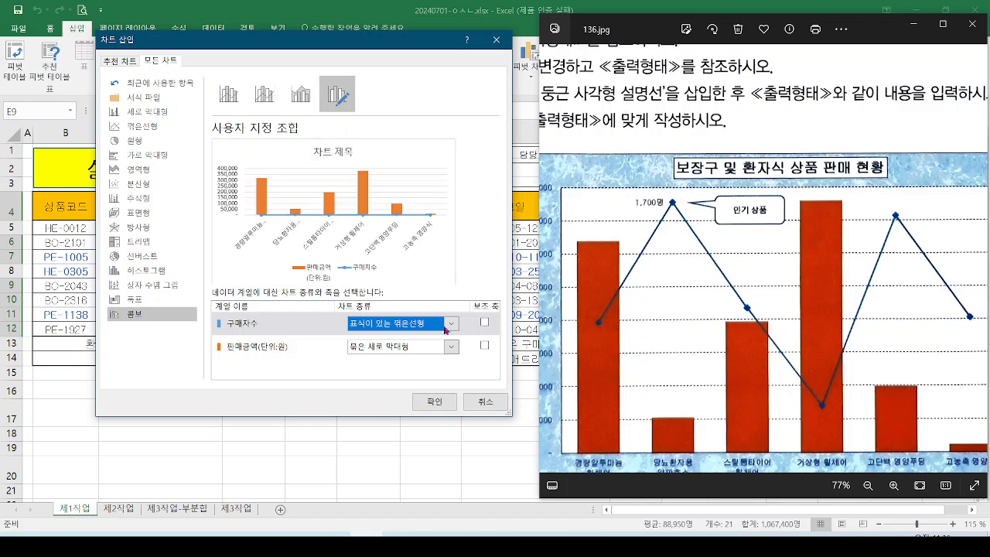
Mark both series and the 구매자수 line in the preview, compare it with the sample's line, and clear the marks.
mouse_move(273, 340)
mouse_down()
mouse_move(292, 338)
mouse_move(277, 306)
mouse_move(310, 296)
mouse_up()
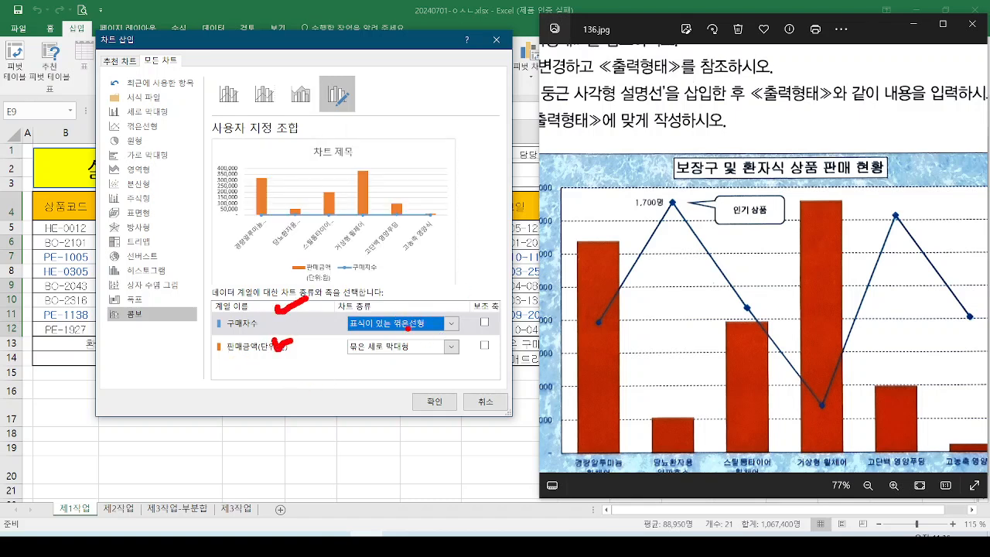
mouse_move(260, 231)
mouse_down()
mouse_move(443, 236)
mouse_move(463, 204)
mouse_move(296, 203)
mouse_move(240, 220)
mouse_move(293, 237)
mouse_move(492, 215)
mouse_up()
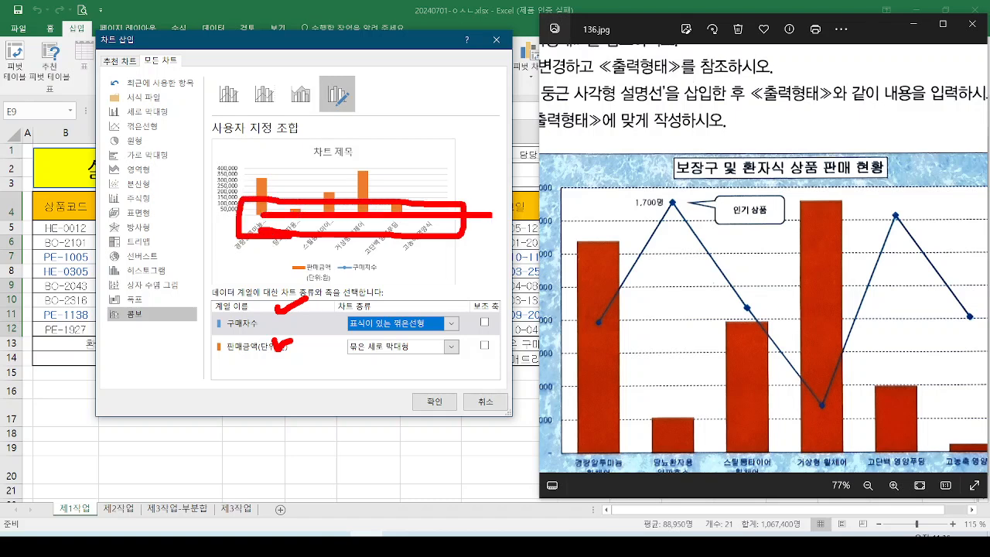
mouse_move(599, 334)
mouse_down()
mouse_move(673, 226)
mouse_move(849, 435)
mouse_move(989, 344)
mouse_up()
key(Escape)
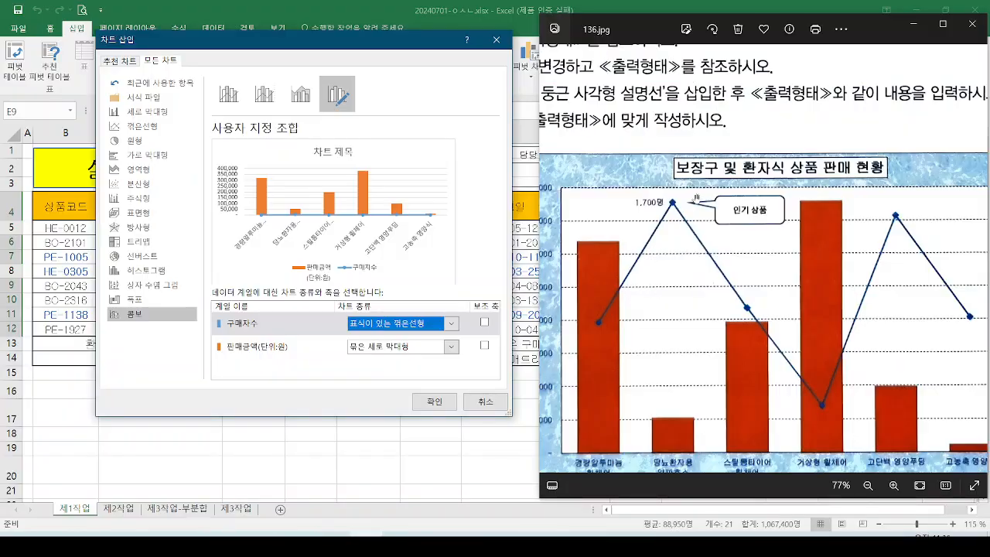
Mark the 표식이 있는 꺾은선형 and 보조 축 instruction in the sample image, circle the sample chart, and clear the marks.
drag(735, 132, 660, 352)
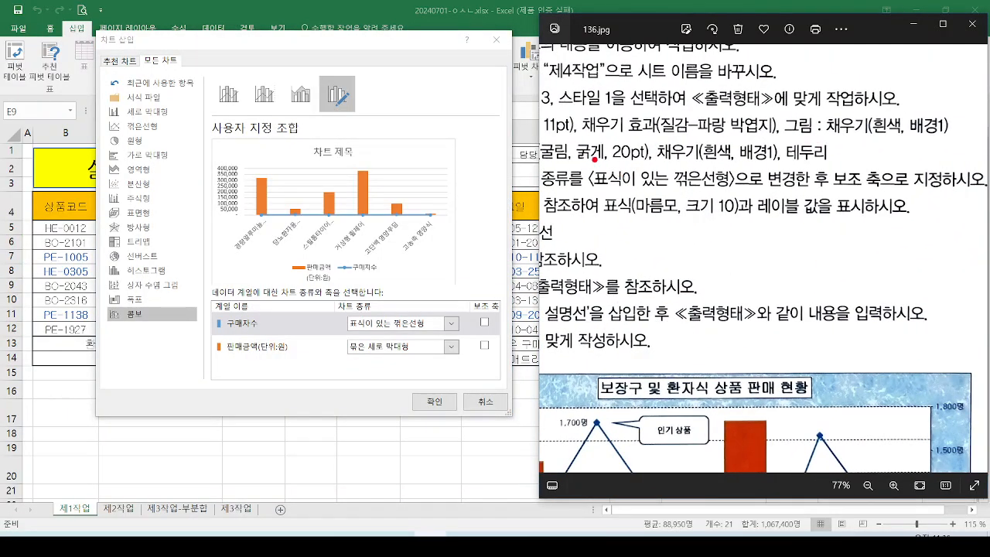
mouse_move(594, 159)
mouse_down()
mouse_move(688, 205)
mouse_move(821, 190)
mouse_up()
drag(878, 188, 831, 182)
mouse_move(873, 137)
mouse_down()
mouse_move(851, 205)
mouse_move(940, 174)
mouse_up()
key(Escape)
scroll(764, 105, down, 3)
mouse_move(852, 318)
mouse_down()
mouse_move(816, 367)
mouse_move(665, 62)
mouse_move(844, 352)
mouse_move(771, 389)
mouse_up()
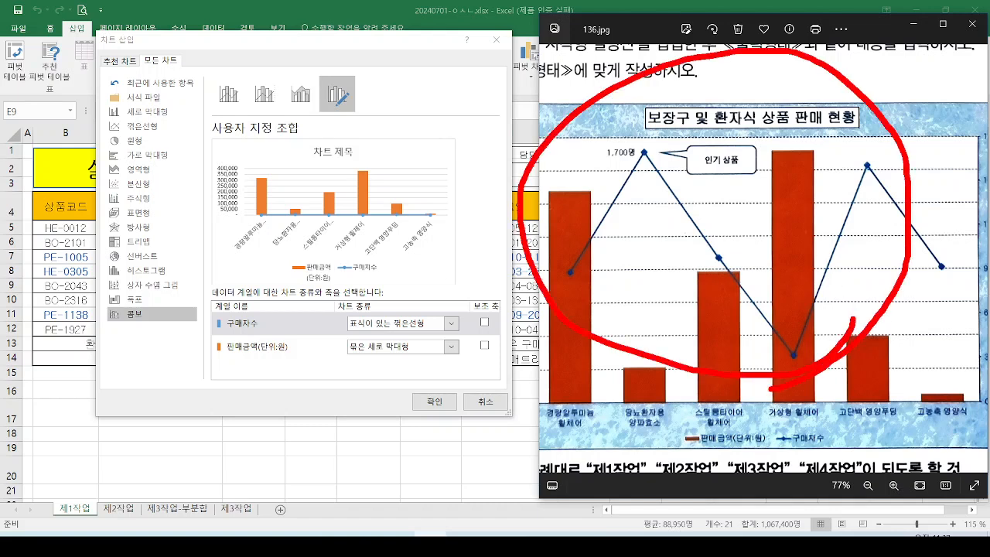
key(Escape)
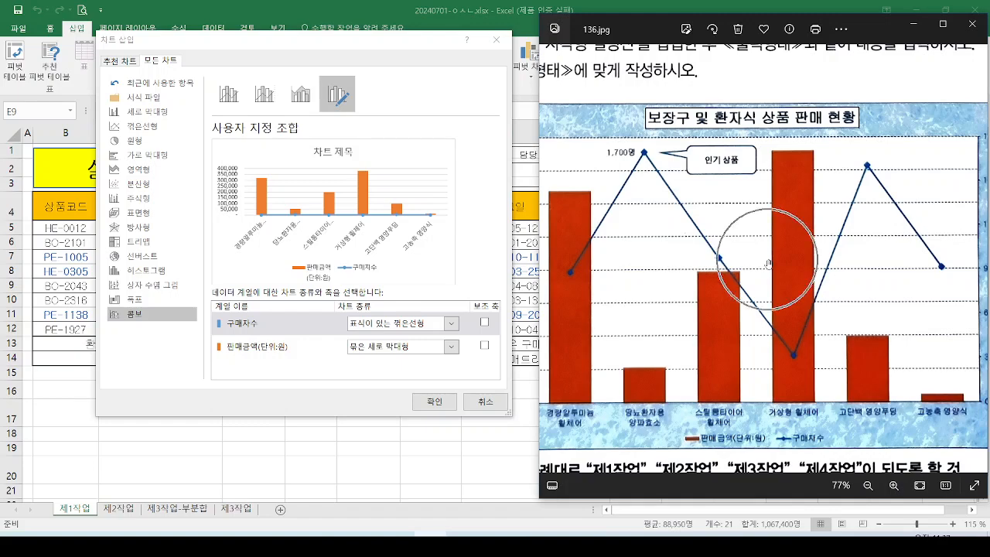
Mark the sample chart's 구매자수 legend entry, its secondary axis and its line, and clear the marks.
scroll(768, 265, down, 2)
scroll(768, 264, down, 1)
mouse_move(804, 366)
mouse_down()
mouse_move(808, 379)
mouse_move(768, 400)
mouse_move(809, 385)
mouse_move(822, 359)
mouse_move(907, 317)
mouse_move(890, 340)
mouse_up()
drag(906, 158, 966, 390)
mouse_move(907, 328)
mouse_down()
mouse_move(883, 272)
mouse_move(800, 265)
mouse_move(592, 286)
mouse_up()
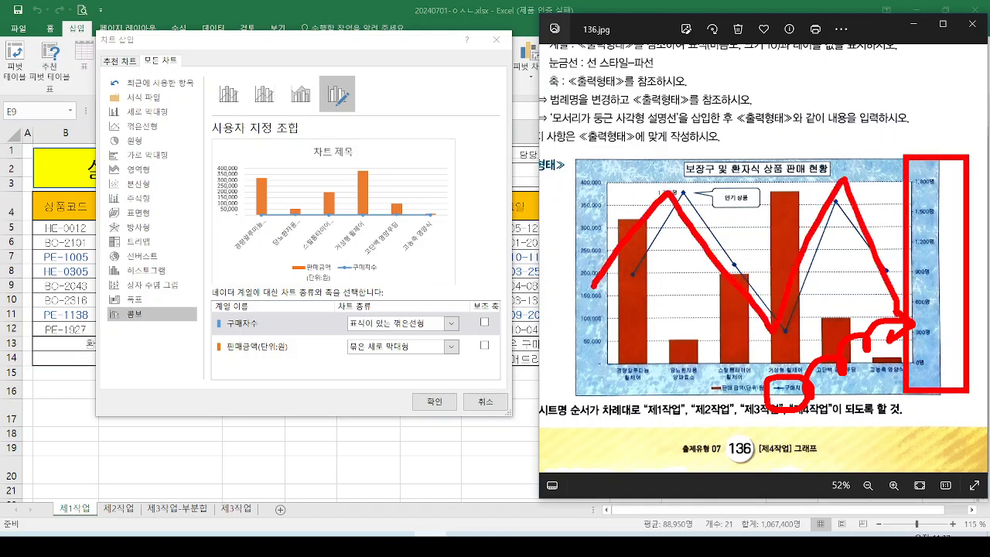
key(e)
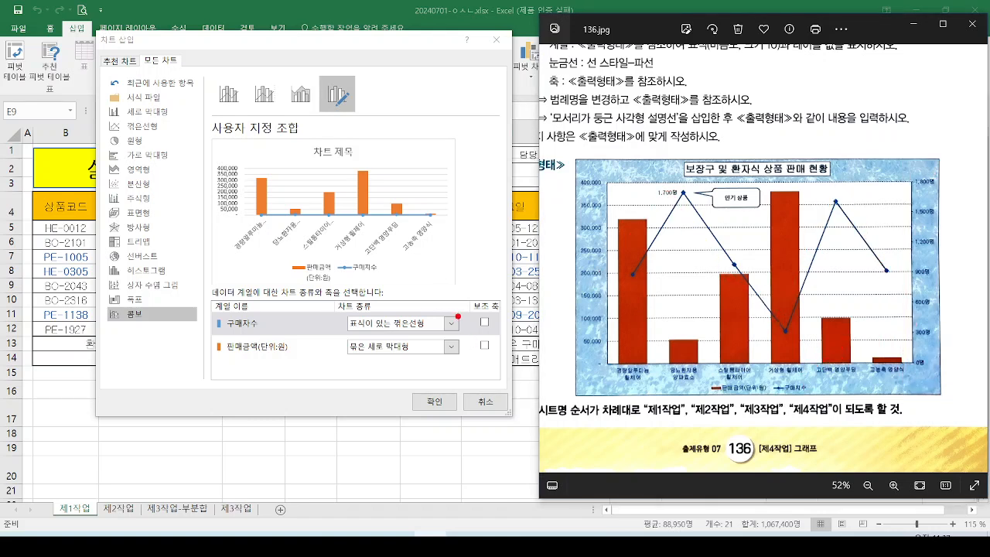
Mark the 보조 축 option of the 구매자수 series, clear the mark, and assign that series to the secondary axis.
mouse_move(460, 301)
mouse_down()
mouse_move(511, 335)
mouse_move(481, 274)
mouse_move(519, 257)
mouse_up()
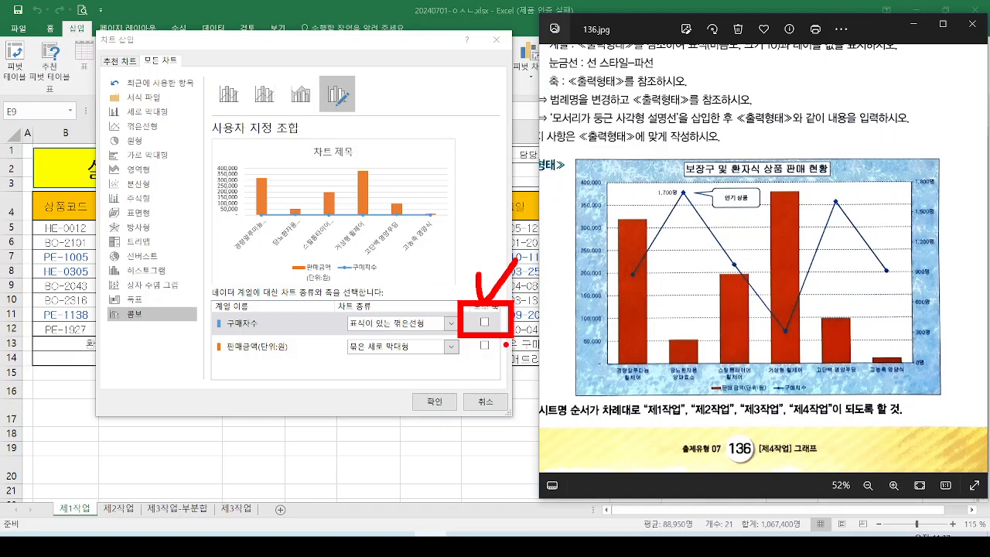
key(Escape)
click(484, 322)
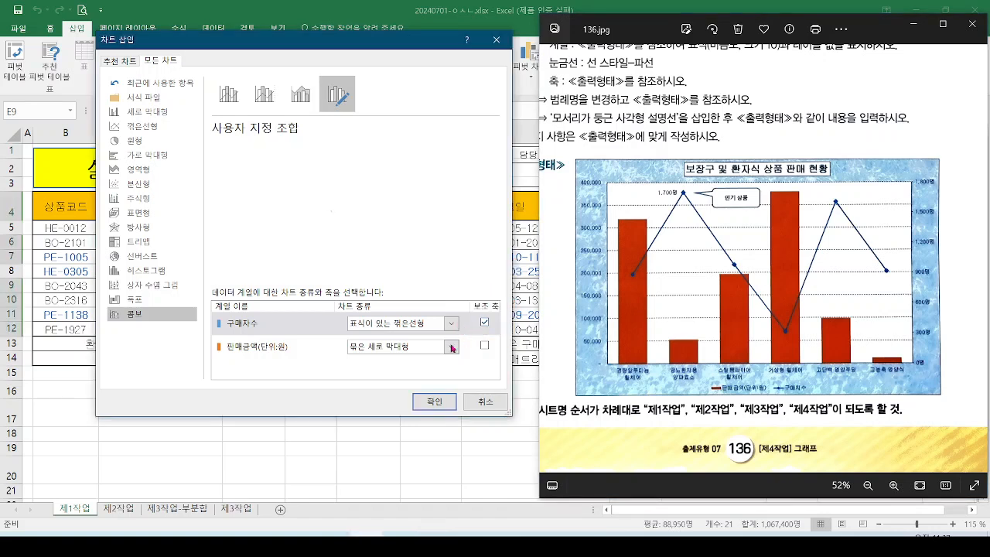
Circle the combo chart preview, draw lines from it to the sample chart for comparison, and clear the marks.
mouse_move(427, 224)
mouse_down()
mouse_move(418, 240)
mouse_move(207, 176)
mouse_move(453, 232)
mouse_move(425, 254)
mouse_up()
drag(373, 232, 567, 242)
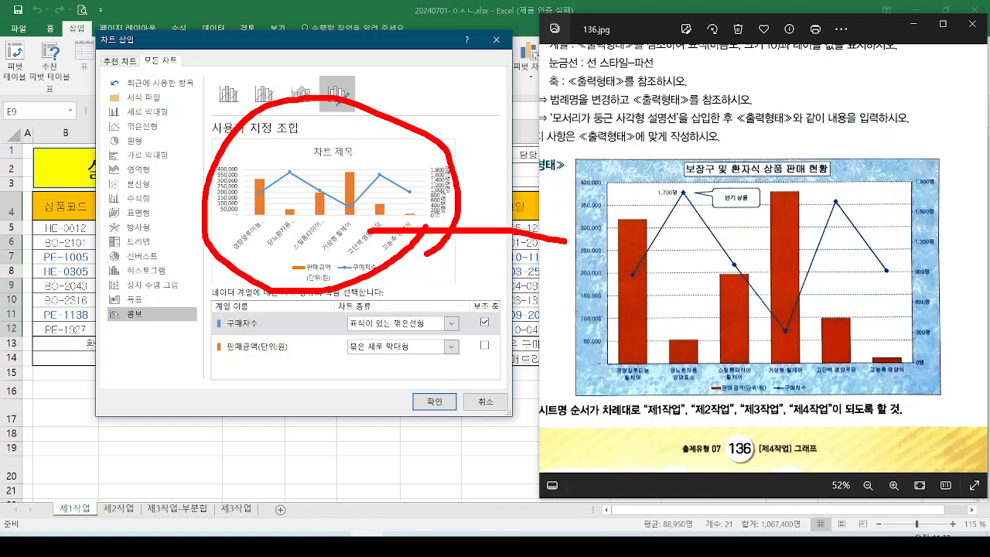
drag(408, 194, 640, 235)
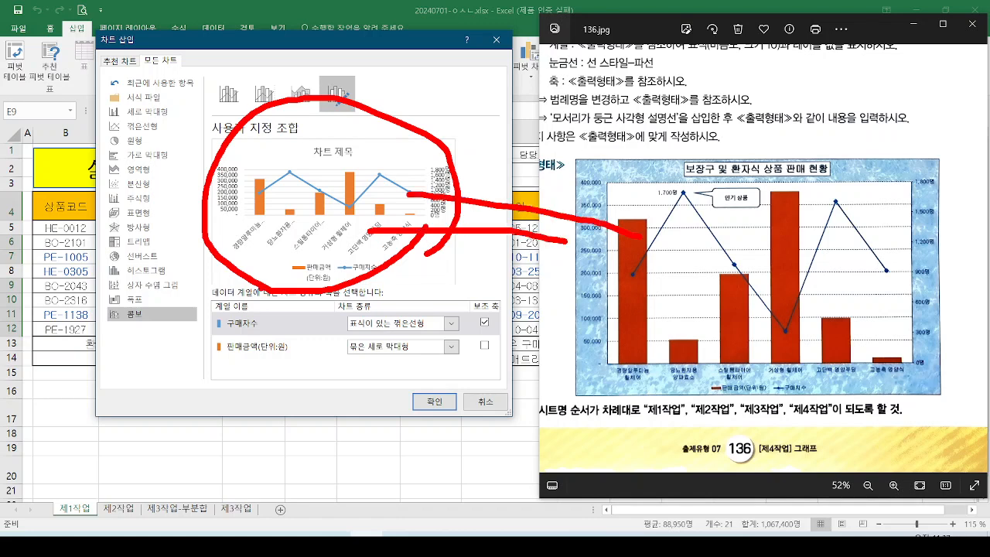
key(Escape)
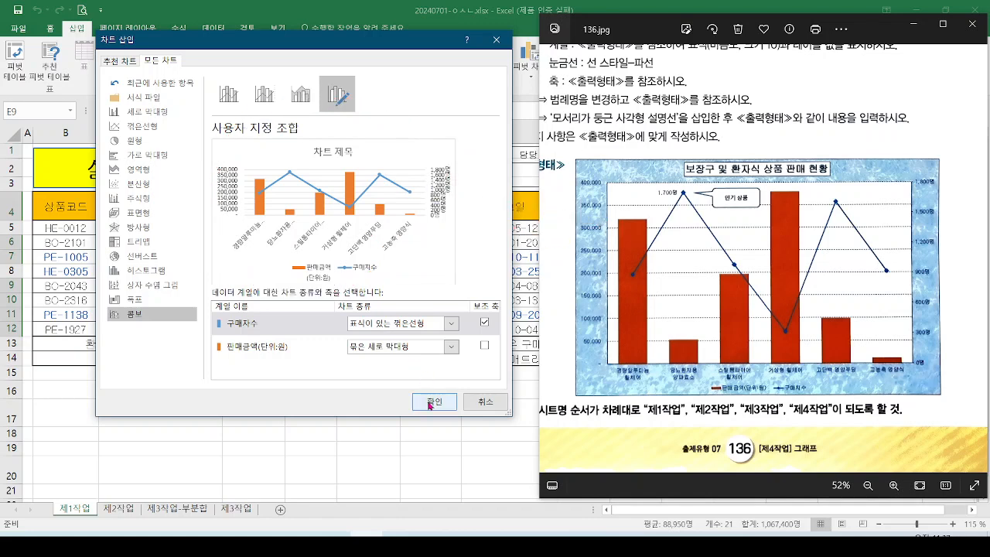
Insert the configured combo chart into the 제1작업 sheet and minimize the sample image window.
click(432, 402)
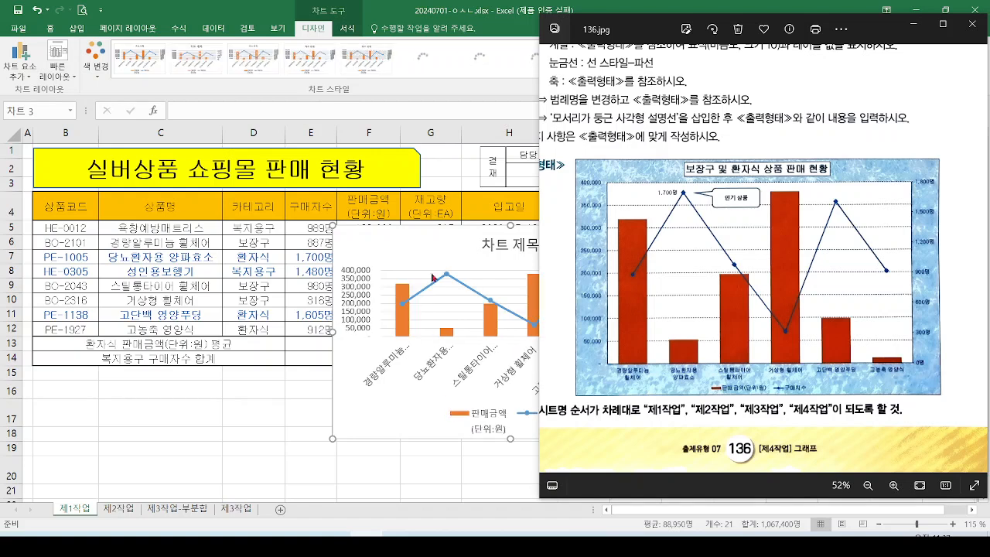
mouse_move(432, 234)
mouse_down()
mouse_move(318, 116)
mouse_move(253, 122)
mouse_move(432, 235)
mouse_up()
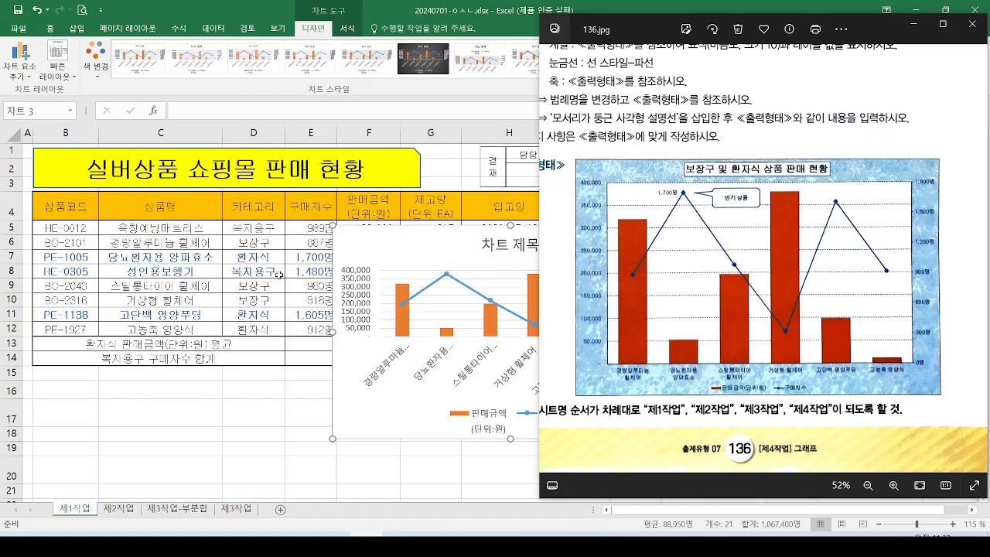
click(914, 24)
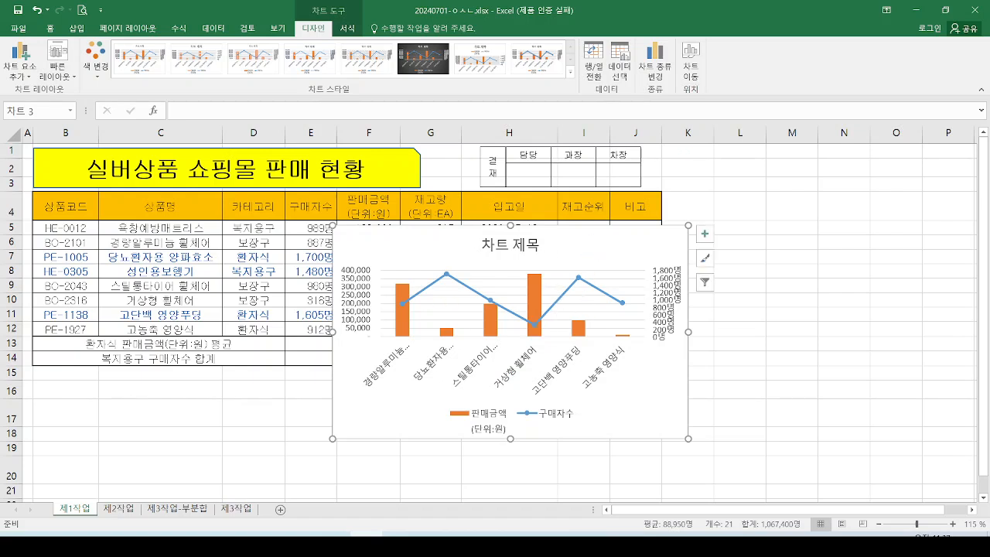
Write a large 4 beside the chart, mark the space after the 제3작업 sheet tab, and clear the marks.
mouse_move(747, 180)
mouse_down()
mouse_move(678, 262)
mouse_move(810, 294)
mouse_up()
drag(786, 165, 714, 303)
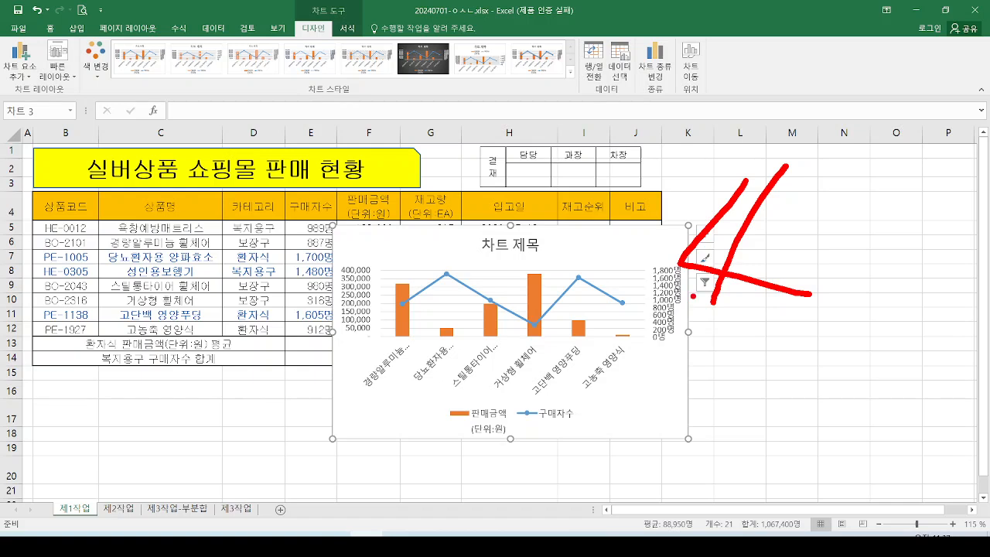
mouse_move(274, 381)
mouse_down()
mouse_move(274, 488)
mouse_move(303, 485)
mouse_up()
mouse_move(316, 519)
mouse_down()
mouse_move(279, 501)
mouse_move(314, 518)
mouse_up()
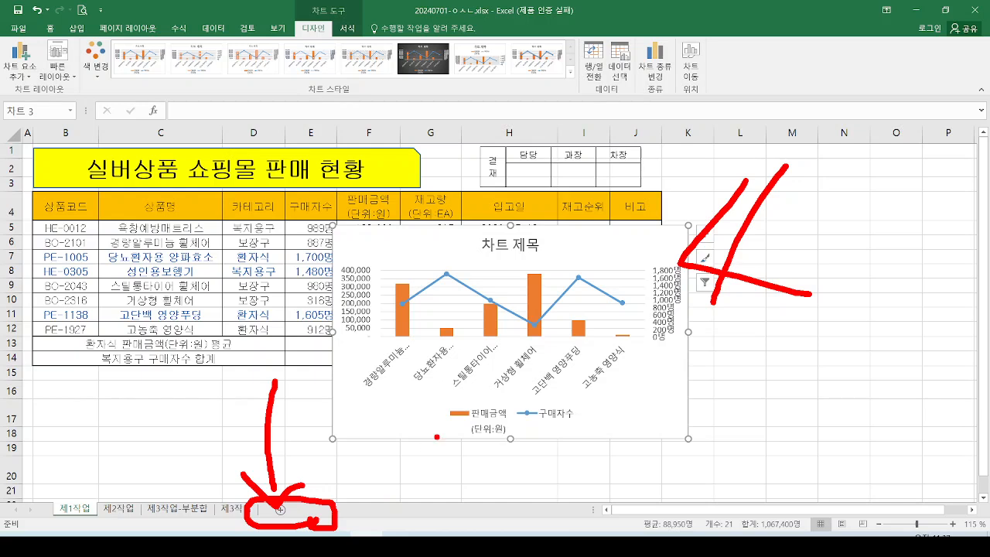
key(e)
Mark the inserted chart and the 차트 이동 command, and clear the marks.
mouse_move(609, 313)
mouse_down()
mouse_move(595, 310)
mouse_move(569, 362)
mouse_up()
mouse_move(576, 267)
mouse_down()
mouse_move(546, 257)
mouse_move(654, 155)
mouse_move(680, 90)
mouse_up()
mouse_move(673, 33)
mouse_down()
mouse_move(713, 74)
mouse_move(681, 99)
mouse_move(673, 33)
mouse_up()
key(e)
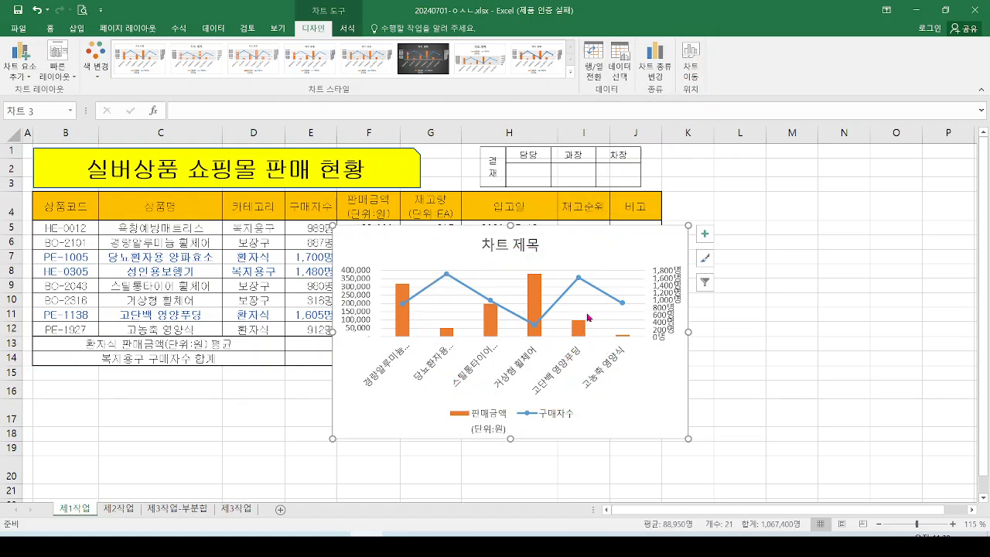
Open the 차트 이동 dialog, move it aside, mark its title and the 새 시트 option, and clear the marks.
click(689, 67)
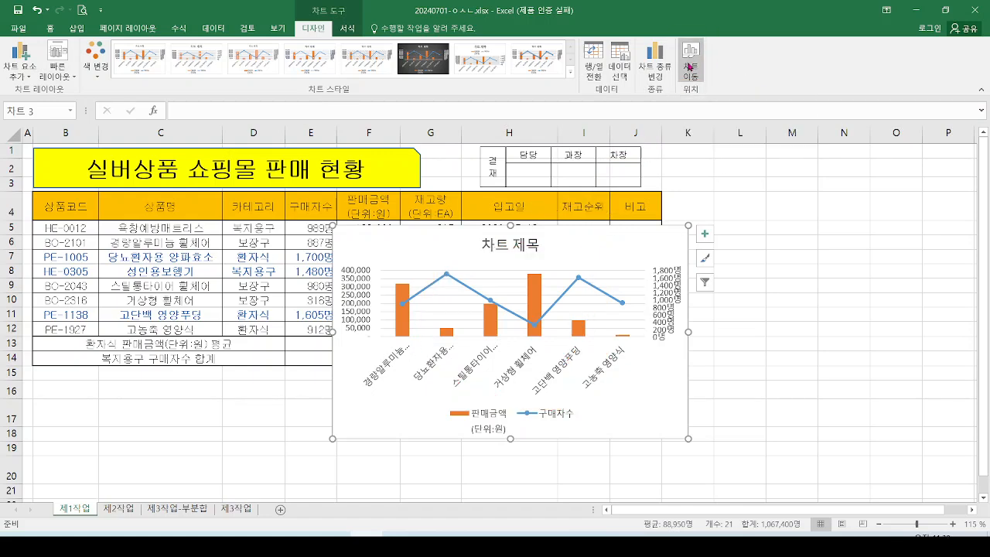
mouse_move(322, 240)
mouse_down()
mouse_move(692, 132)
mouse_move(747, 99)
mouse_up()
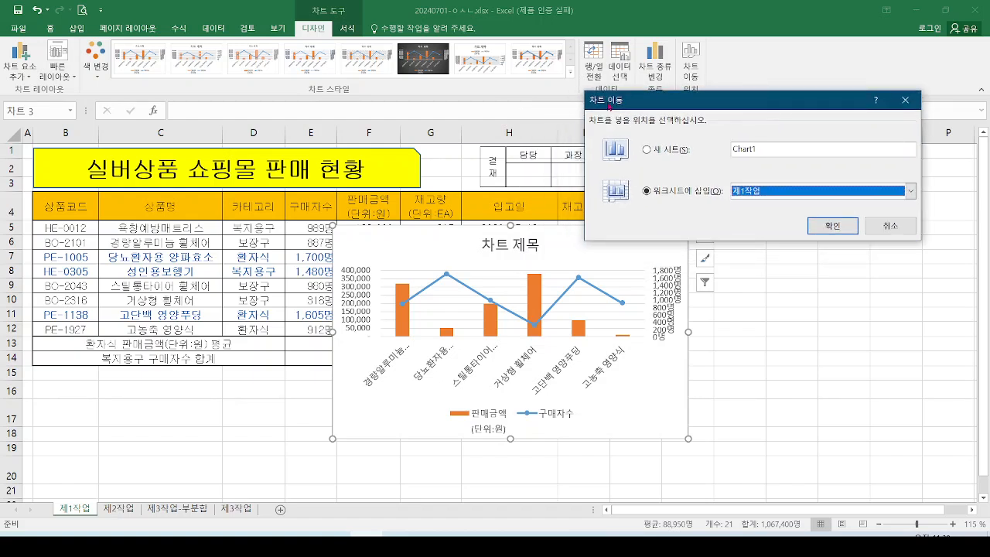
mouse_move(628, 108)
mouse_down()
mouse_move(580, 120)
mouse_move(641, 111)
mouse_up()
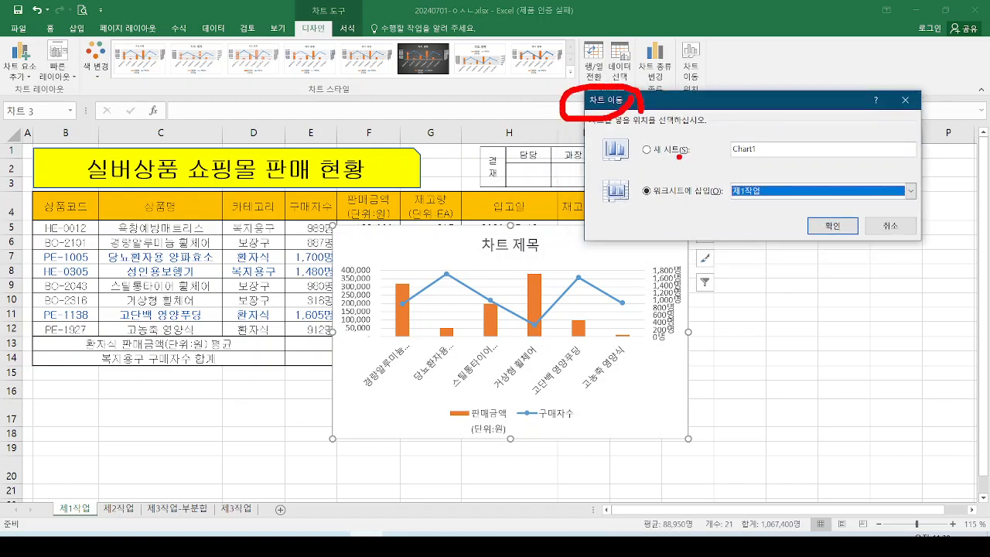
mouse_move(680, 157)
mouse_down()
mouse_move(678, 132)
mouse_move(636, 169)
mouse_move(688, 141)
mouse_up()
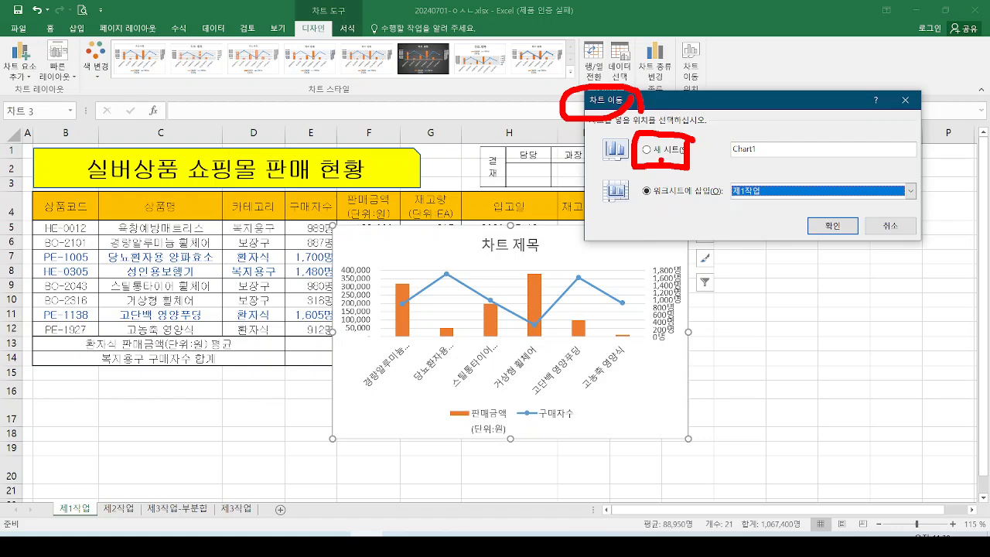
key(Escape)
Move the chart to a new sheet named 제4작업 and place that sheet after 제3작업.
click(647, 151)
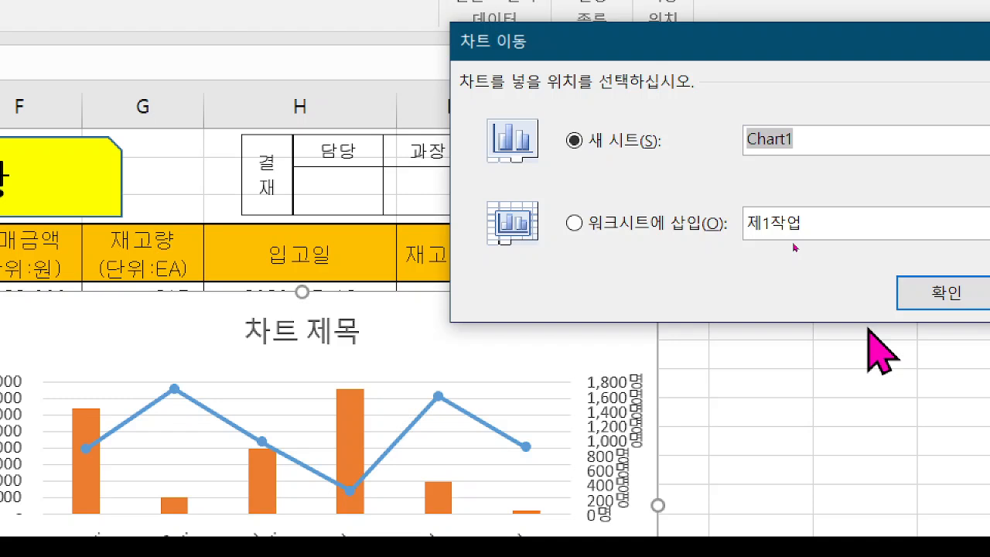
text(제4자)
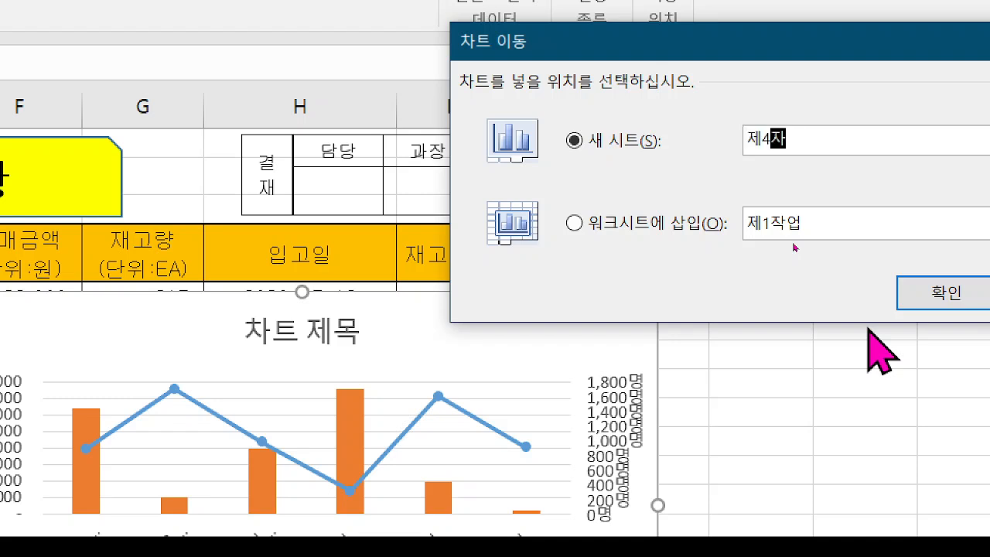
text(작업2)
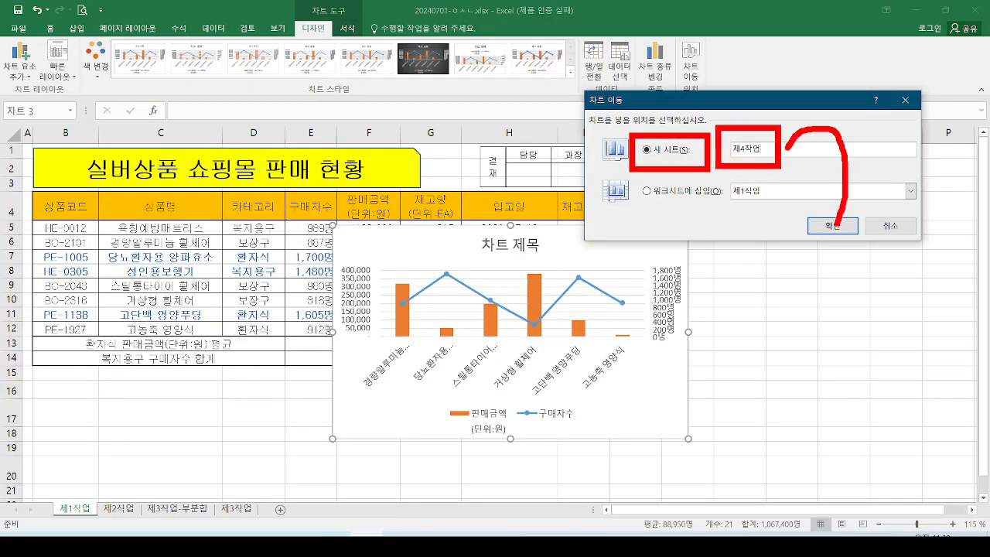
click(820, 224)
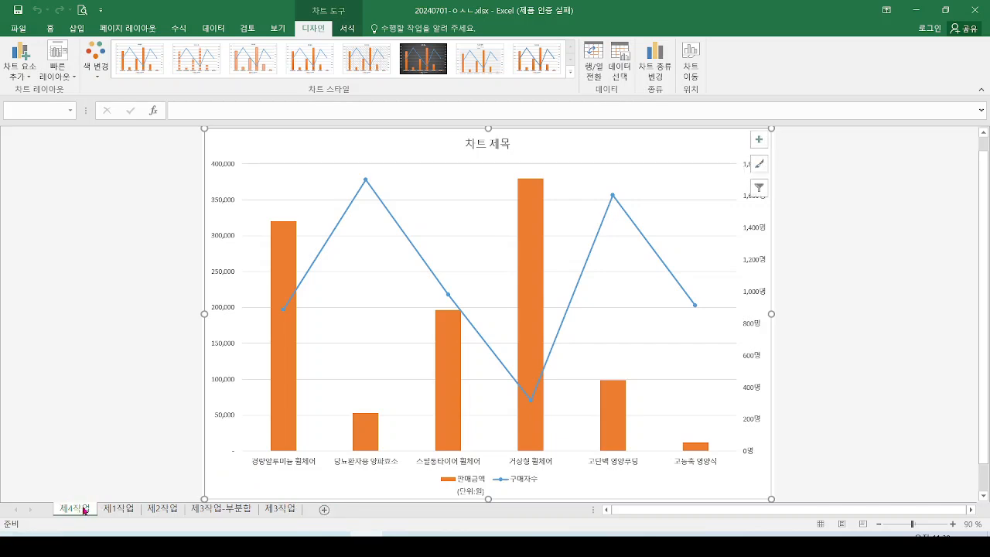
drag(83, 509, 316, 510)
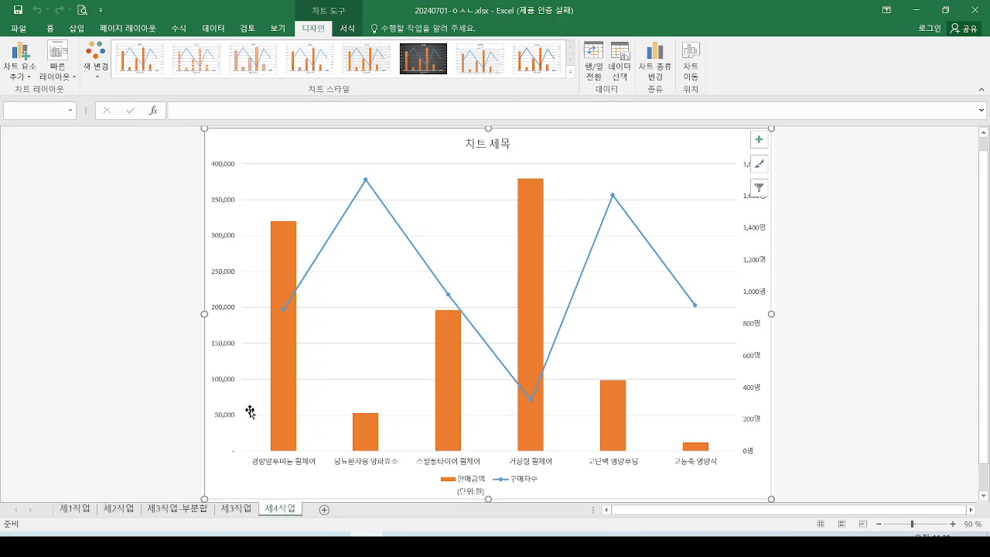
Draw a line toward the 제4작업 sheet tab and circle the 제3작업-부분합 tab with a check mark.
mouse_move(69, 334)
mouse_down()
mouse_move(83, 326)
mouse_move(272, 455)
mouse_move(279, 478)
mouse_up()
mouse_move(189, 518)
mouse_down()
mouse_move(205, 515)
mouse_move(187, 521)
mouse_up()
mouse_move(199, 463)
mouse_down()
mouse_move(178, 489)
mouse_move(174, 466)
mouse_up()
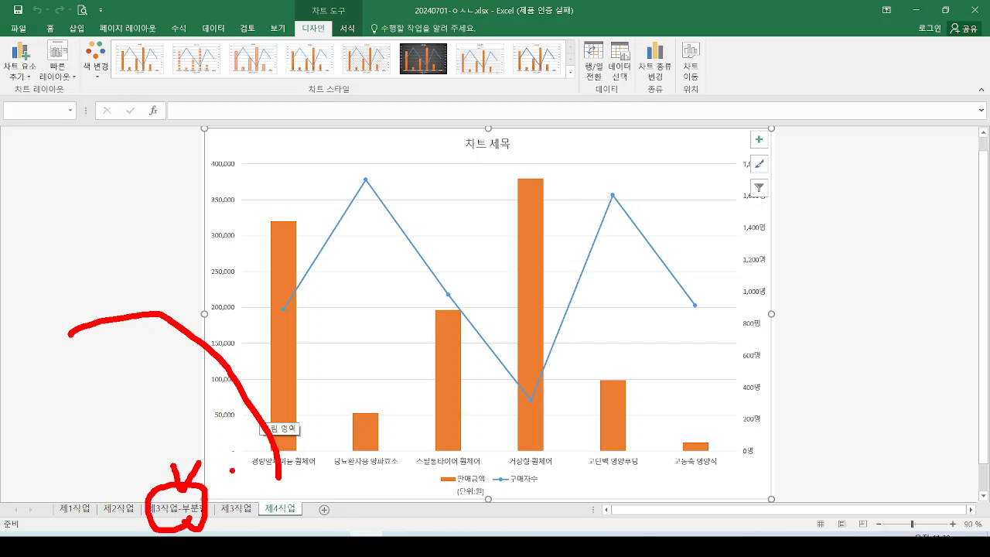
Clear the marks, put check marks on the 제1작업, 제2작업, 제3작업 and 제4작업 sheet tabs, and clear them.
key(Escape)
key(ctrl+2)
mouse_move(67, 473)
mouse_down()
mouse_move(70, 490)
mouse_move(99, 471)
mouse_up()
mouse_move(127, 476)
mouse_down()
mouse_move(123, 489)
mouse_move(156, 469)
mouse_up()
drag(223, 479, 249, 469)
drag(291, 500, 342, 486)
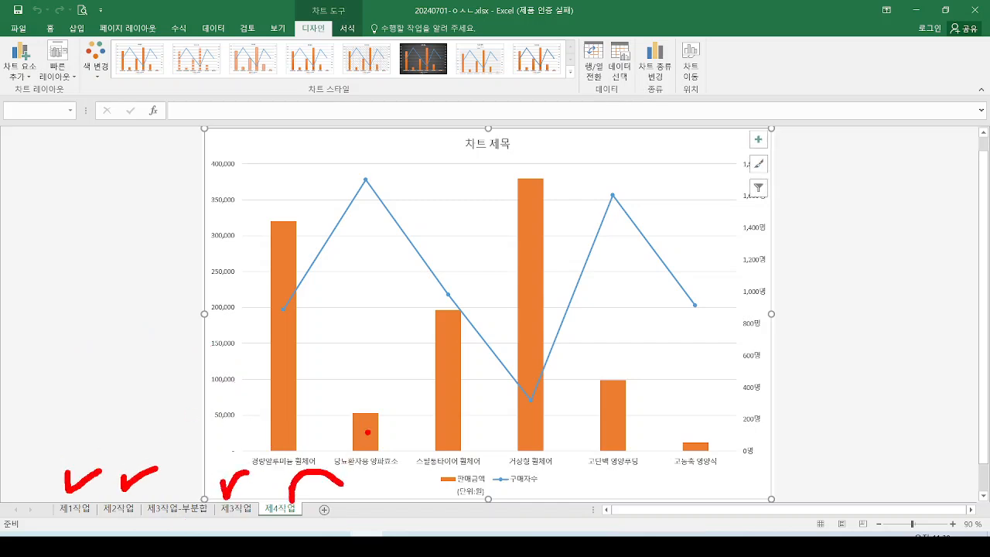
key(e)
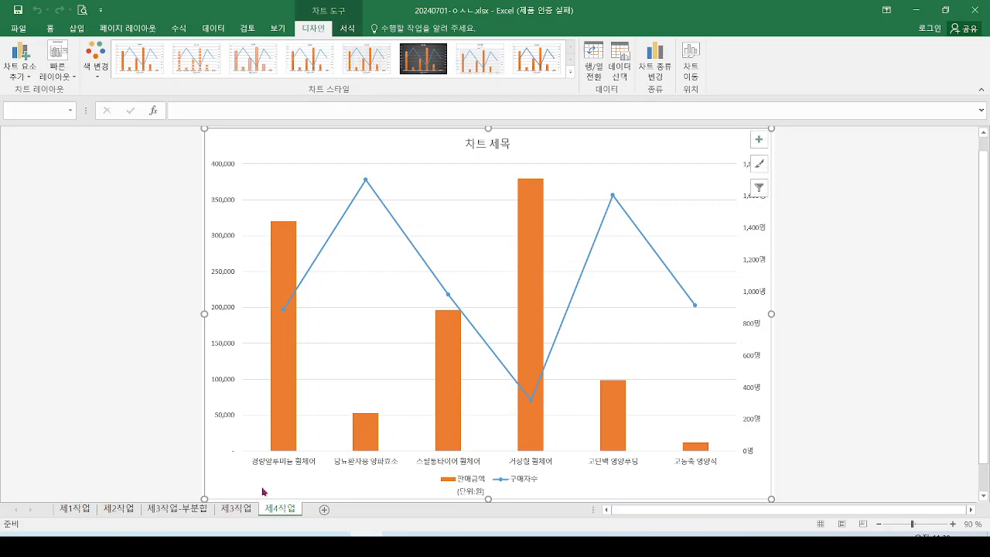
Circle the 제4작업 sheet tab, mark the chart area, and clear both marks.
mouse_move(304, 509)
mouse_down()
mouse_move(264, 527)
mouse_move(311, 512)
mouse_up()
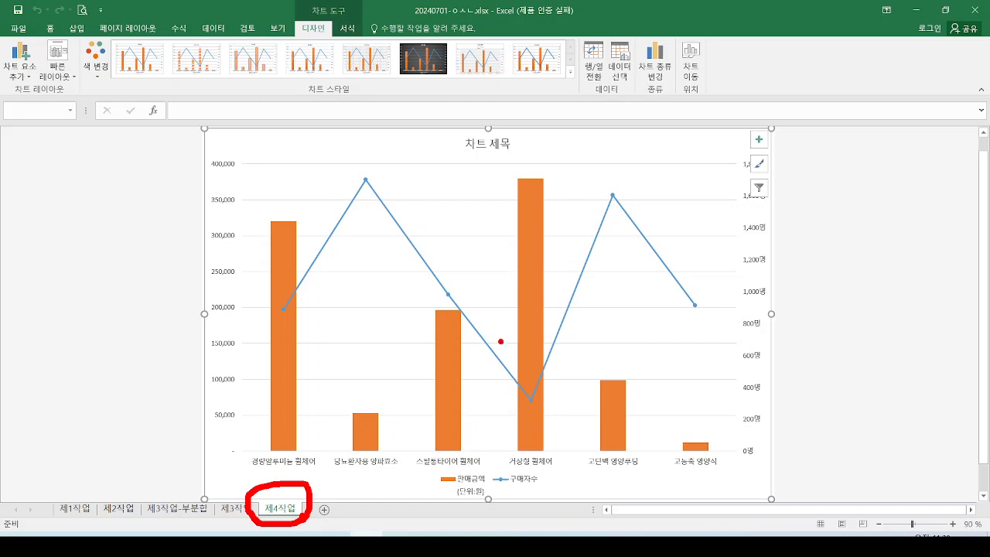
key(e)
mouse_move(623, 341)
mouse_down()
mouse_move(212, 197)
mouse_move(463, 180)
mouse_move(644, 268)
mouse_up()
key(e)
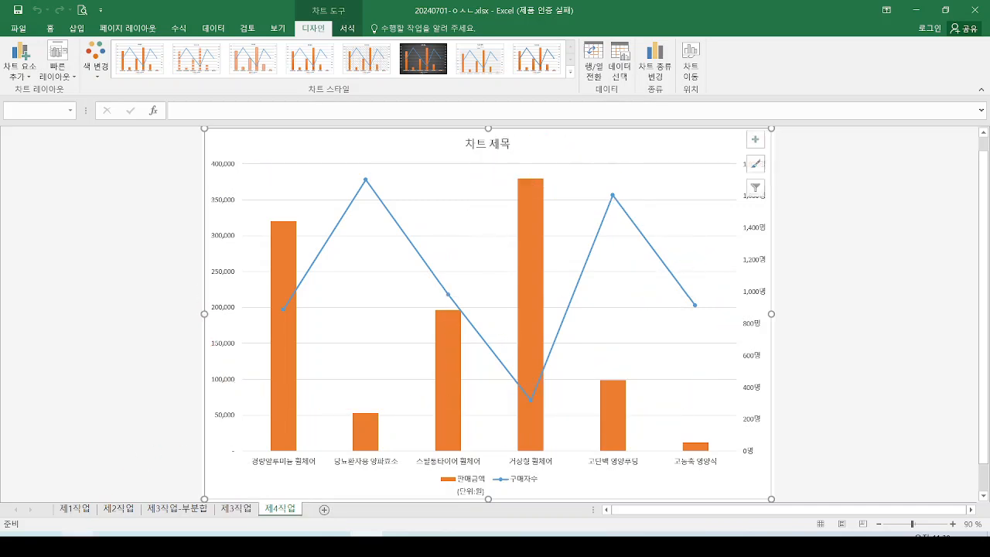
Switch to the PowerPoint slide show and advance to the 【제4작업】 차트의 구성 slide.
click(142, 491)
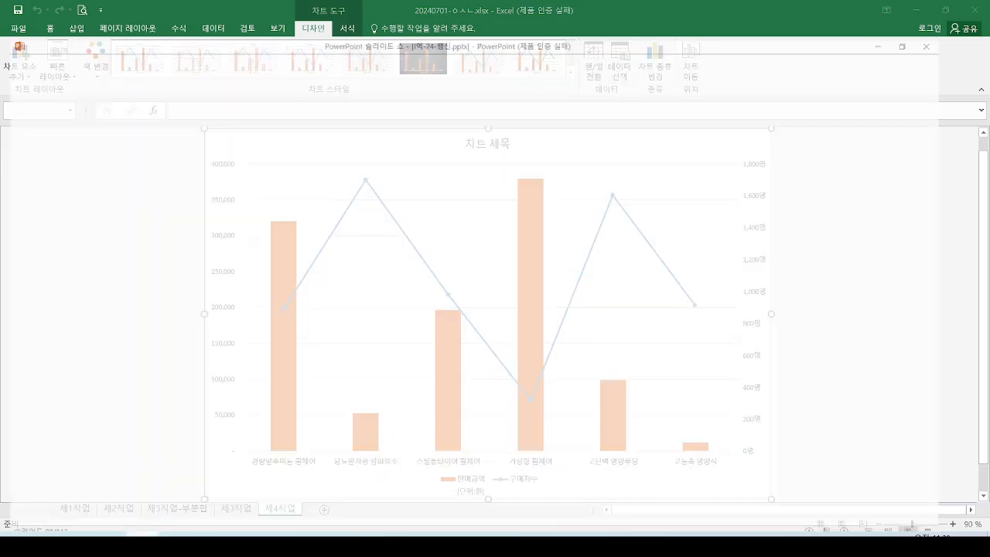
click(363, 417)
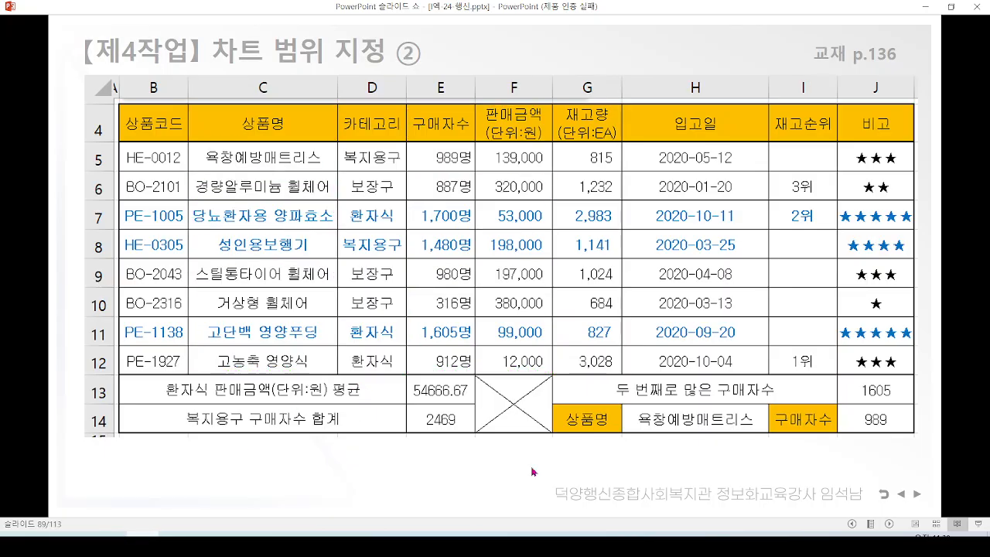
click(916, 493)
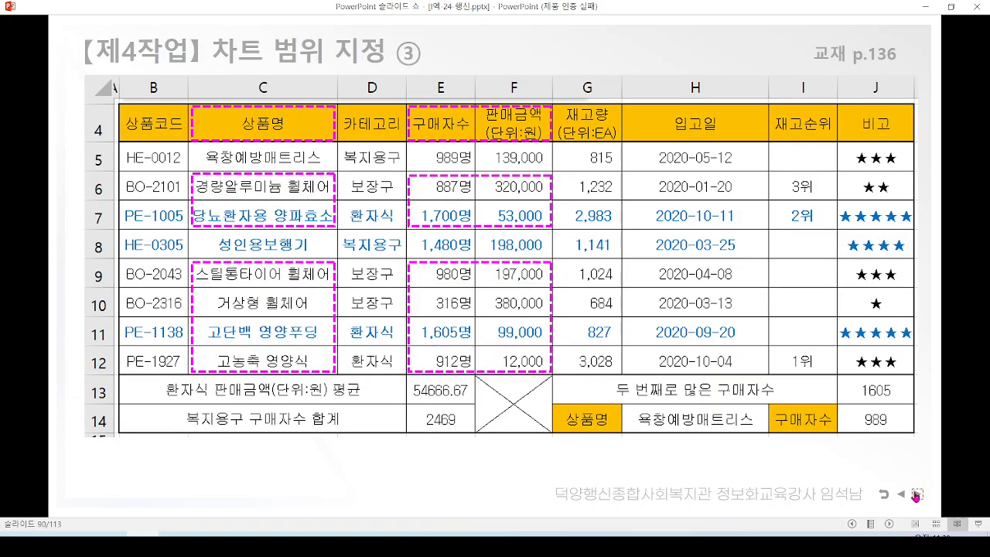
click(917, 494)
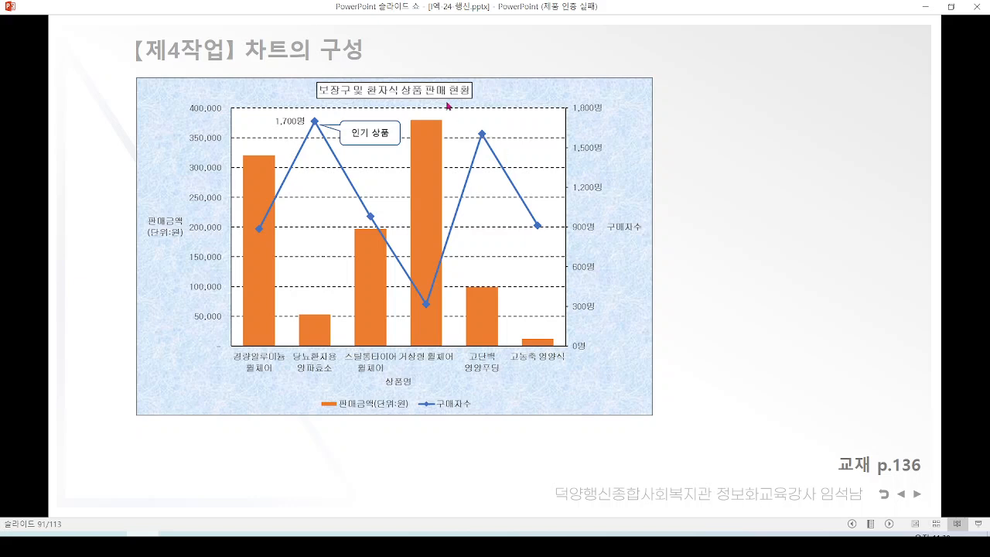
Circle the word 상품 in the sample chart's title and callout, check-mark the title, and clear the marks.
mouse_move(427, 91)
mouse_down()
mouse_move(391, 100)
mouse_move(420, 110)
mouse_move(396, 142)
mouse_move(410, 153)
mouse_up()
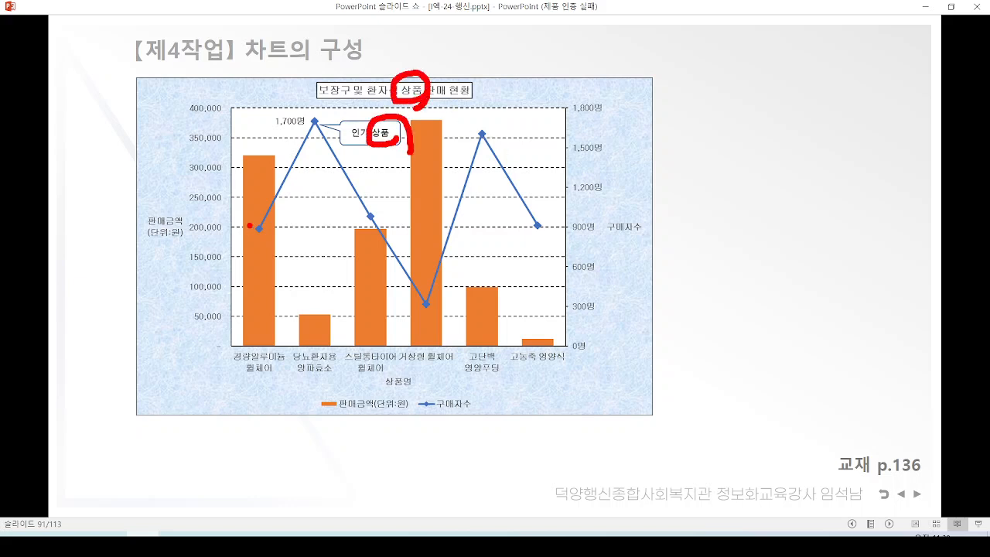
mouse_move(444, 60)
mouse_down()
mouse_move(458, 99)
mouse_move(499, 59)
mouse_up()
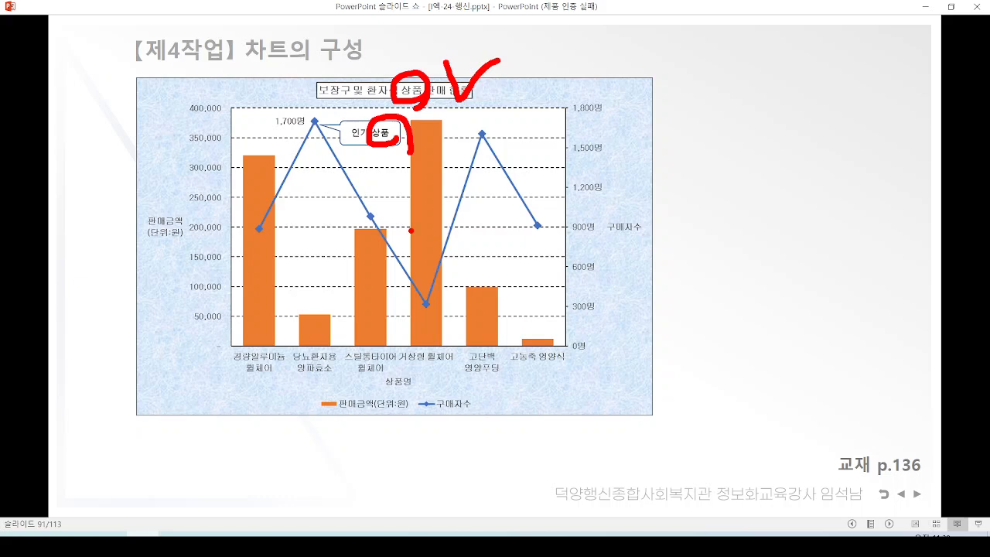
key(e)
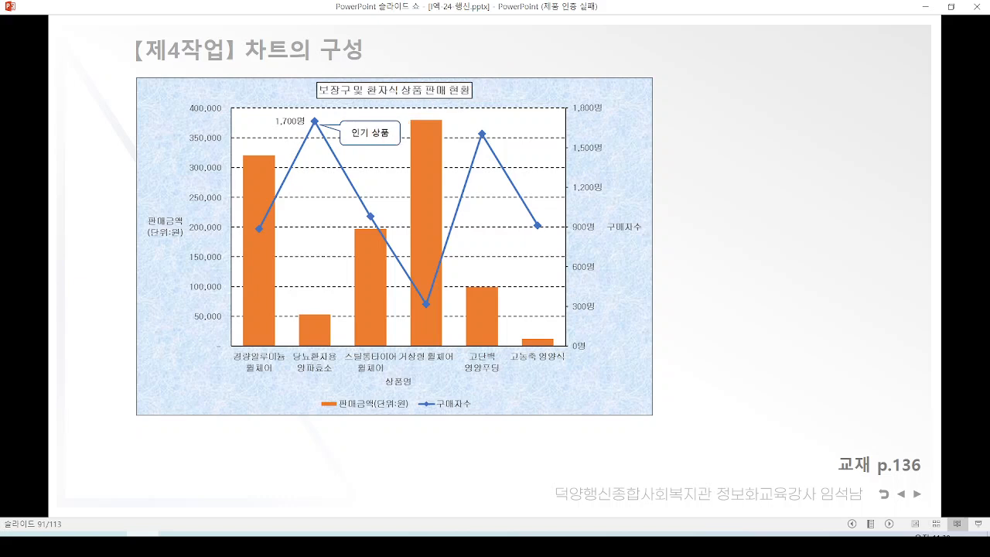
Reveal the chart element labels on the slide and check-mark 차트 영역, 차트 제목, 세로(값)축 and 데이터 레이블.
key(Right)
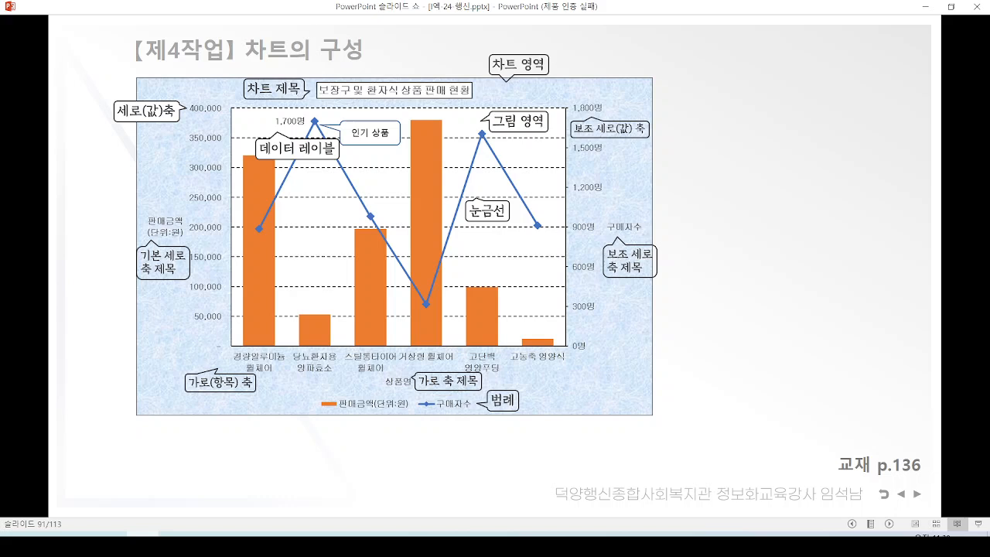
drag(523, 41, 558, 52)
drag(278, 69, 318, 78)
drag(170, 107, 212, 109)
drag(280, 119, 336, 127)
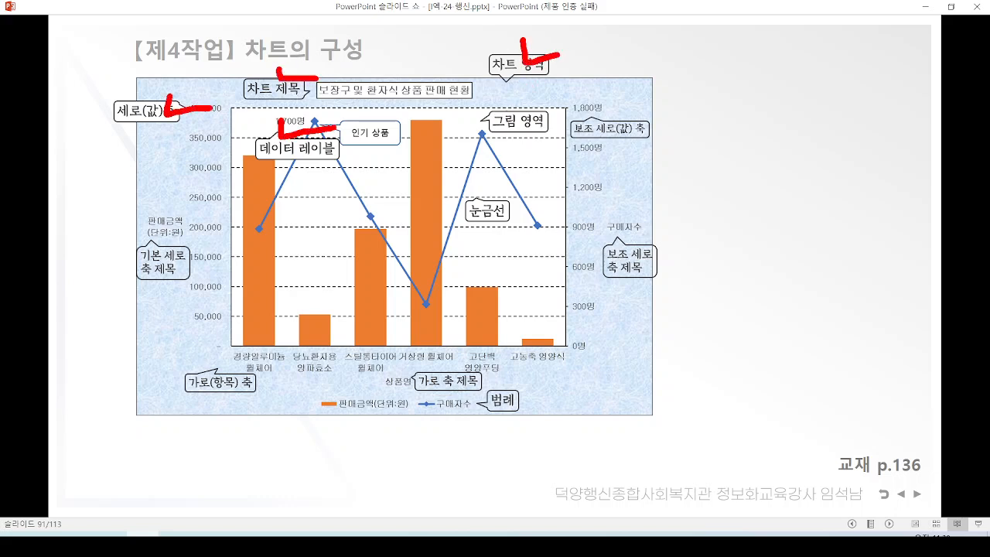
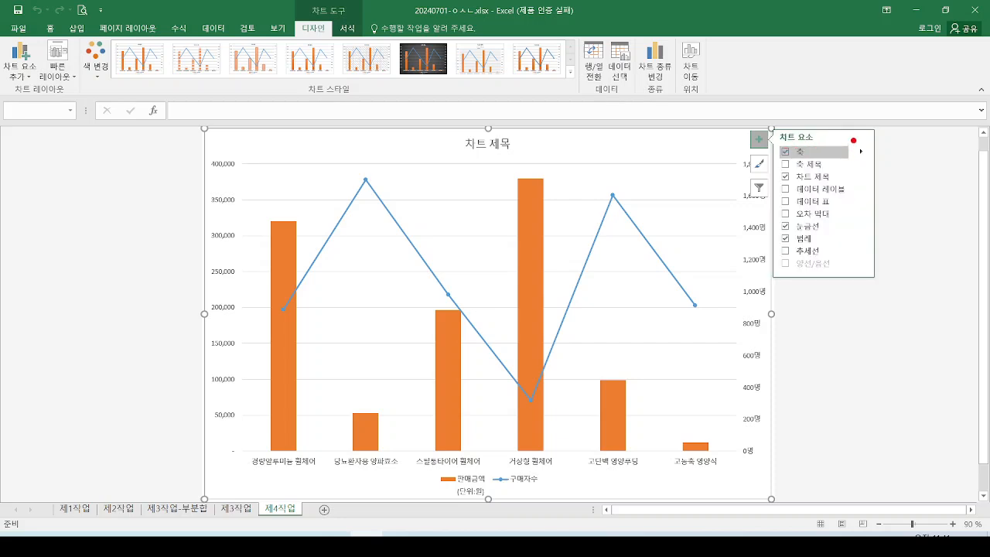
Open the 축 options of the Excel chart's elements, mark them with the matching axis areas on the chart, and clear the marks.
mouse_move(877, 156)
mouse_down()
mouse_move(851, 147)
mouse_move(879, 163)
mouse_up()
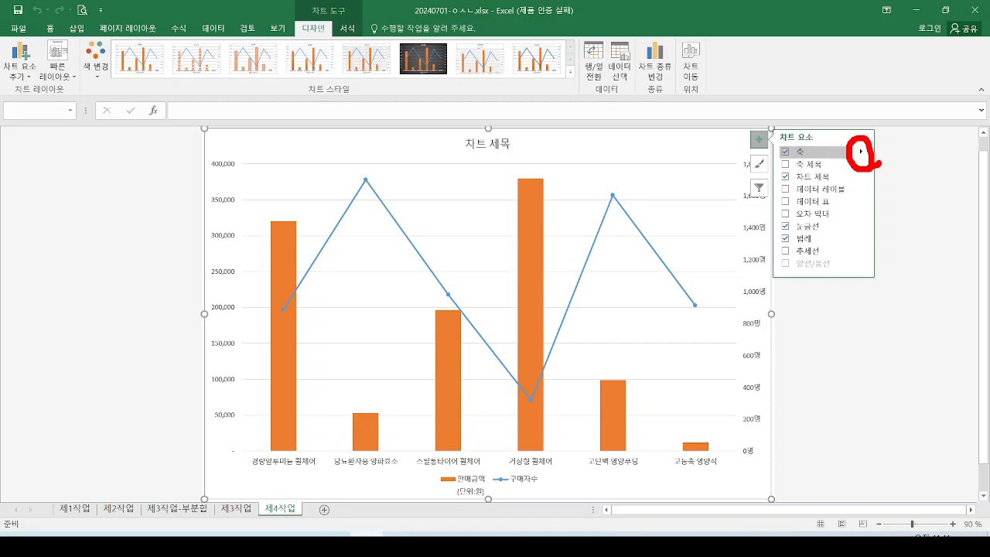
key(Escape)
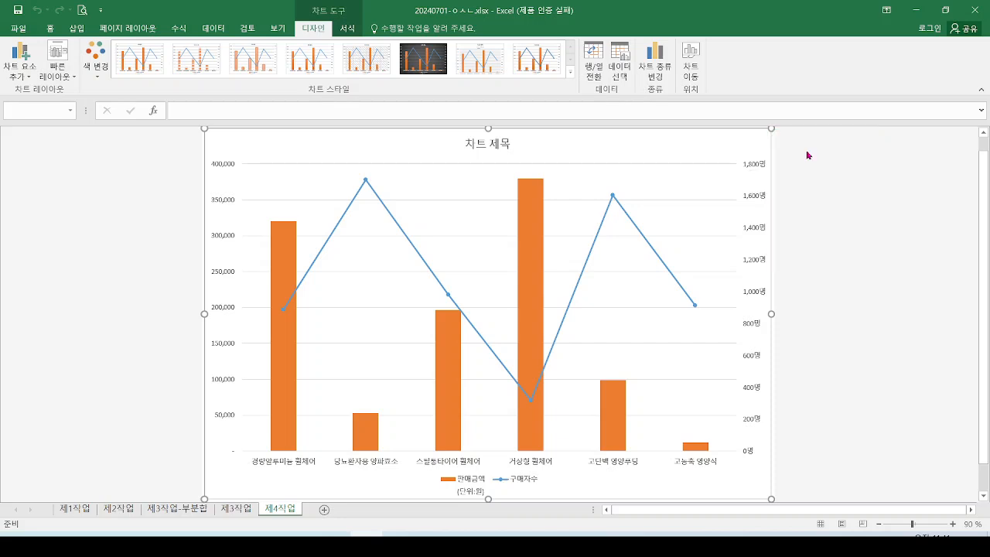
click(761, 140)
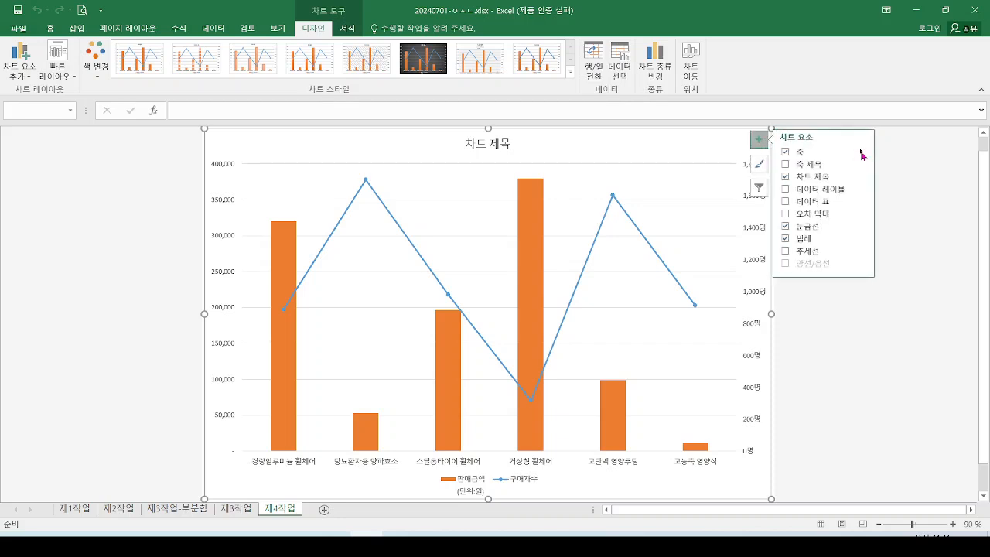
click(861, 151)
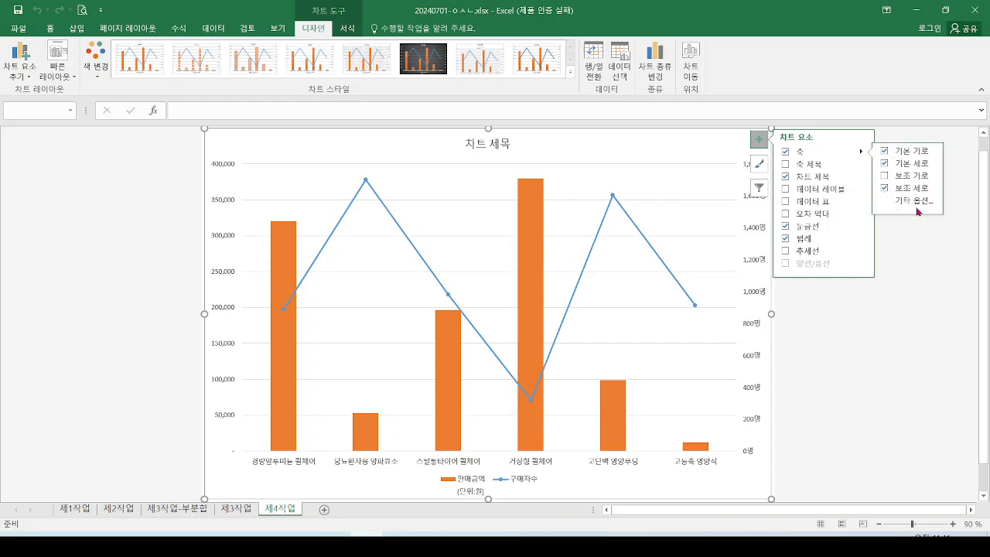
drag(872, 129, 942, 223)
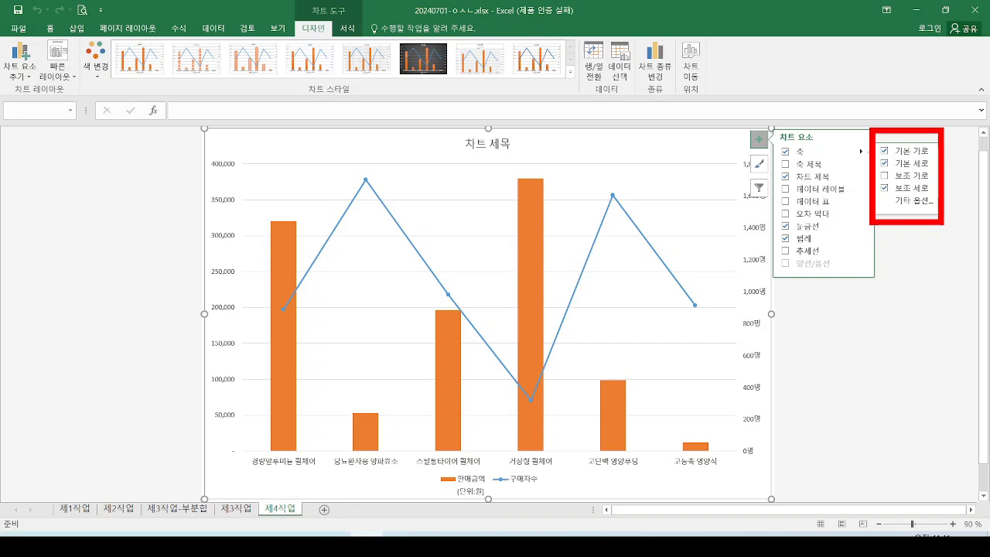
mouse_move(247, 453)
mouse_down()
mouse_move(440, 492)
mouse_move(716, 491)
mouse_up()
drag(204, 139, 232, 465)
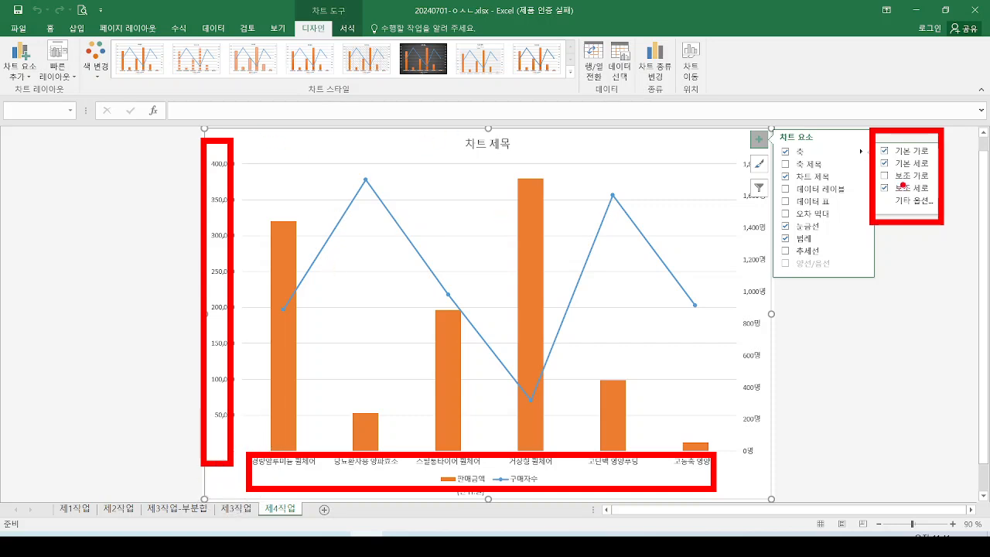
drag(902, 184, 921, 183)
mouse_move(263, 135)
mouse_down()
mouse_move(294, 147)
mouse_move(727, 161)
mouse_up()
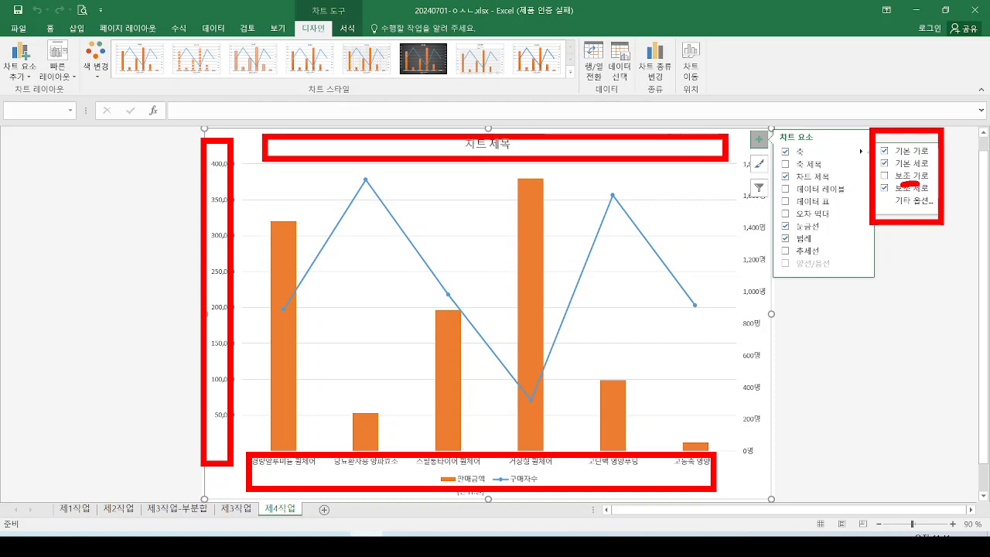
key(Escape)
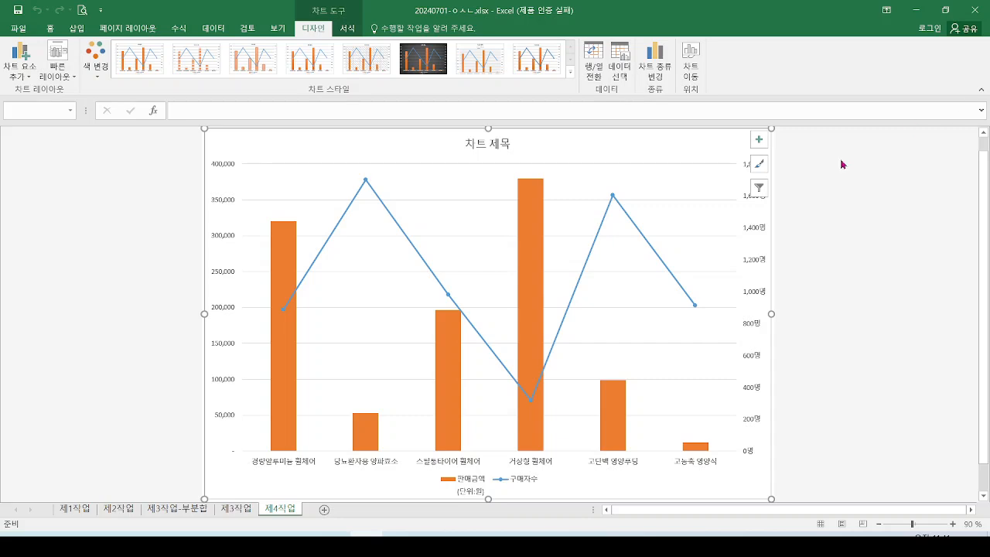
Show the 보조 가로 axis on the chart, mark the axis and its option, and clear the marks.
click(758, 139)
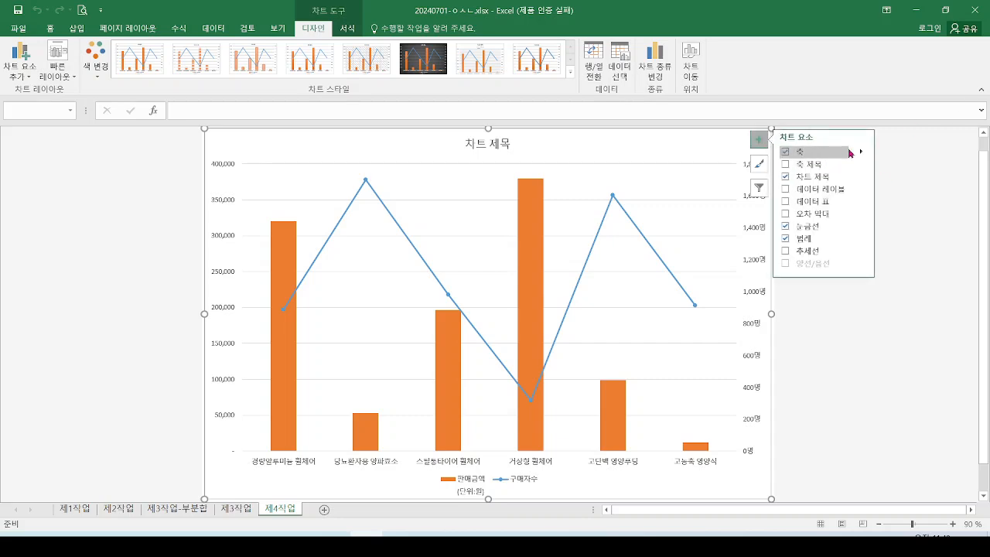
click(861, 151)
click(912, 177)
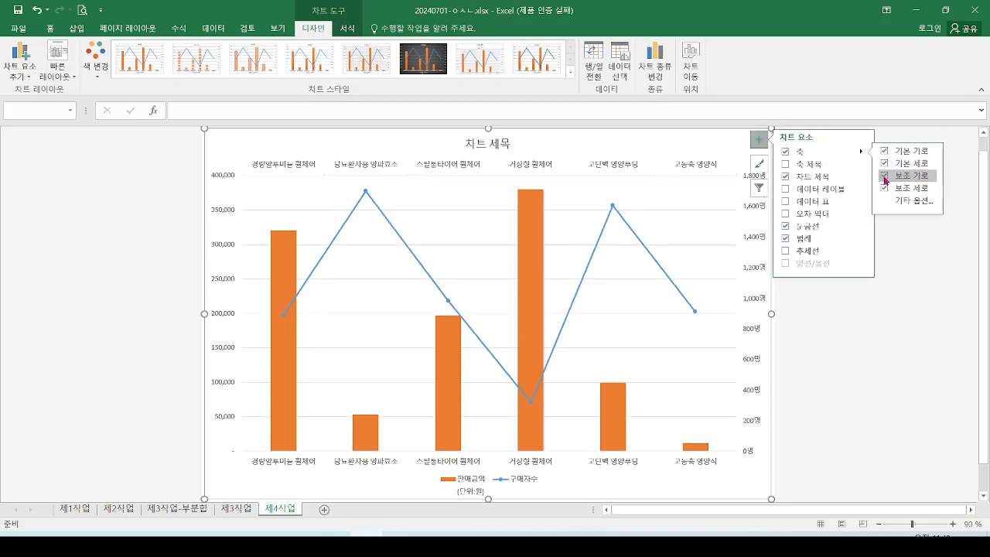
drag(255, 148, 763, 185)
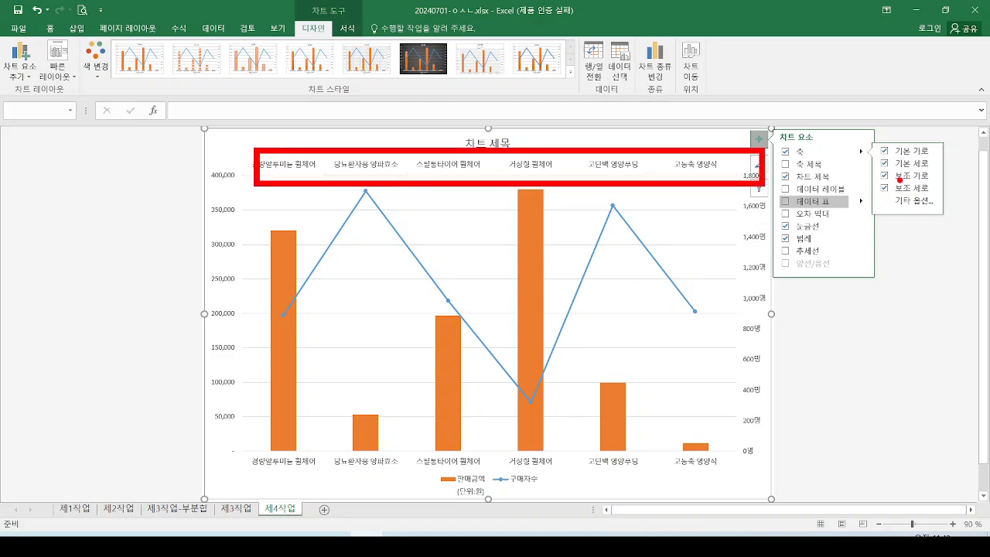
mouse_move(891, 169)
mouse_down()
mouse_move(887, 179)
mouse_move(865, 155)
mouse_up()
key(Escape)
Hide the chart's 보조 가로 axis.
click(761, 140)
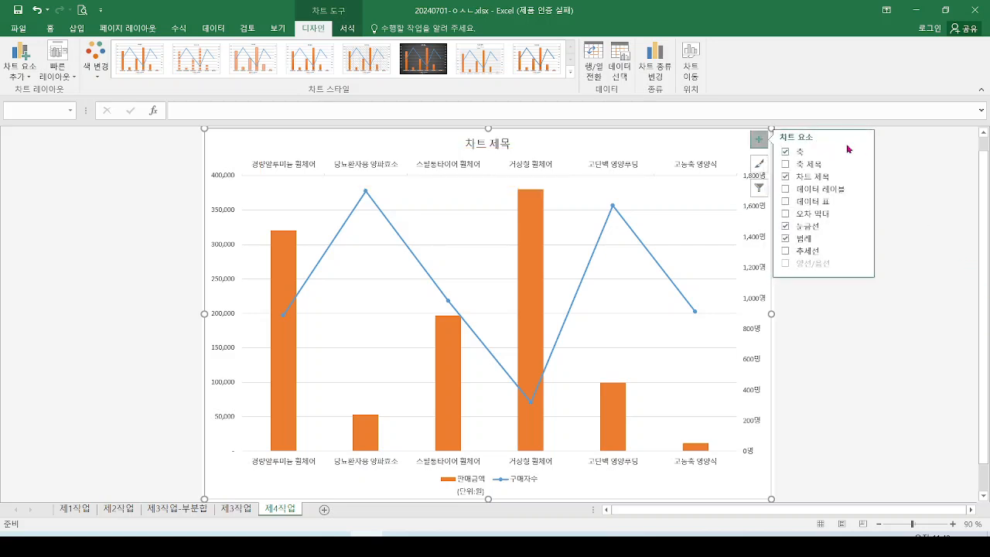
click(861, 151)
click(906, 176)
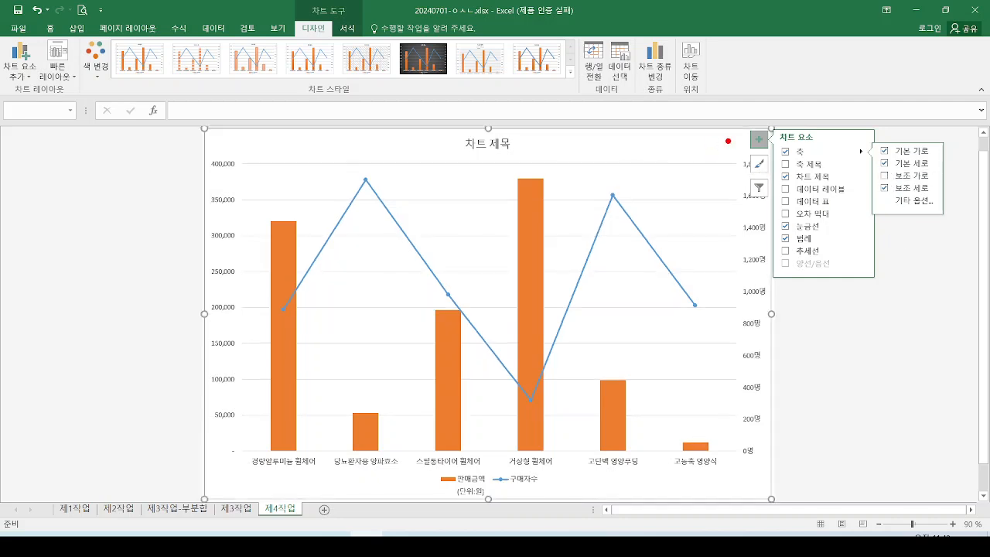
Frame the secondary vertical axis, circle the primary vertical and horizontal axes, and clear the marks.
mouse_move(728, 142)
mouse_down()
mouse_move(800, 451)
mouse_move(788, 475)
mouse_up()
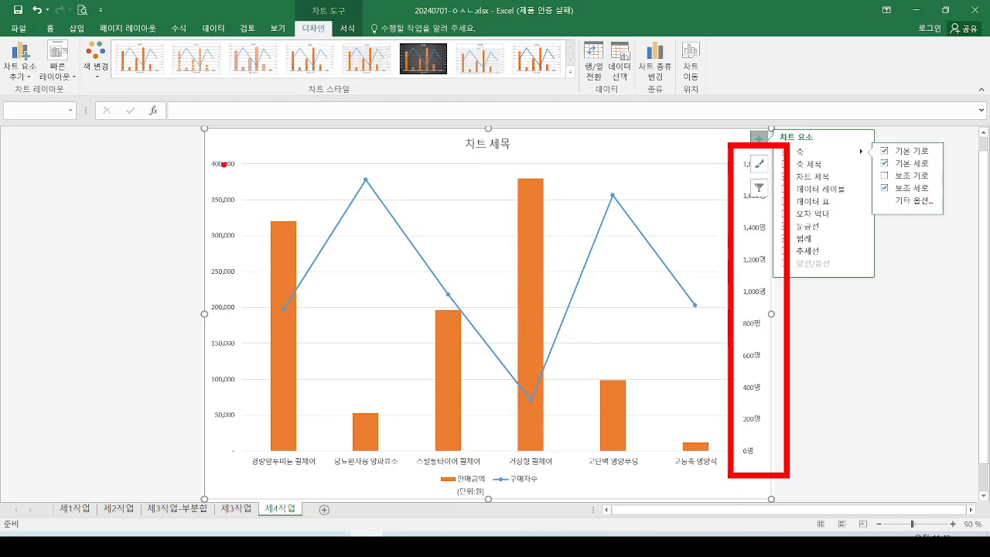
mouse_move(234, 151)
mouse_down()
mouse_move(185, 463)
mouse_move(252, 268)
mouse_up()
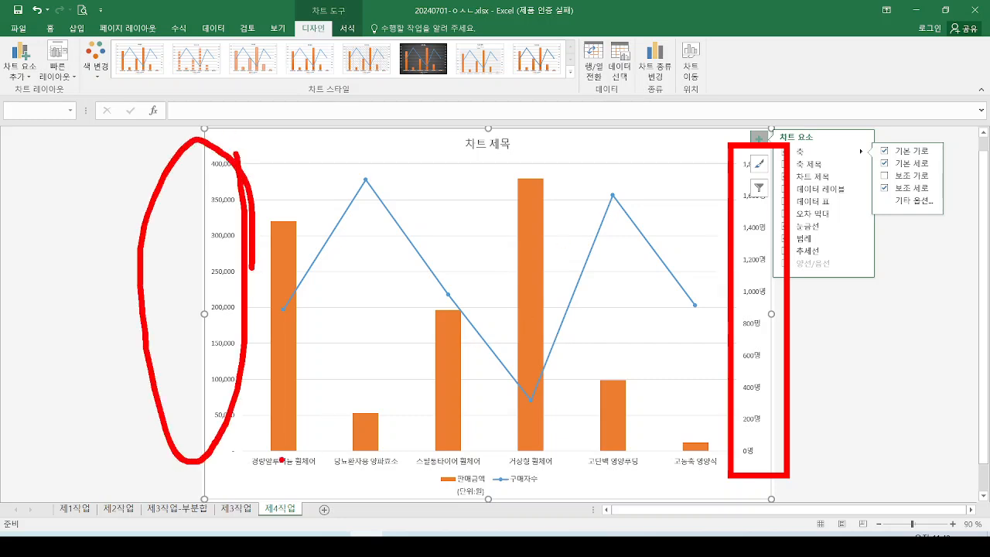
mouse_move(282, 459)
mouse_down()
mouse_move(600, 495)
mouse_move(483, 464)
mouse_up()
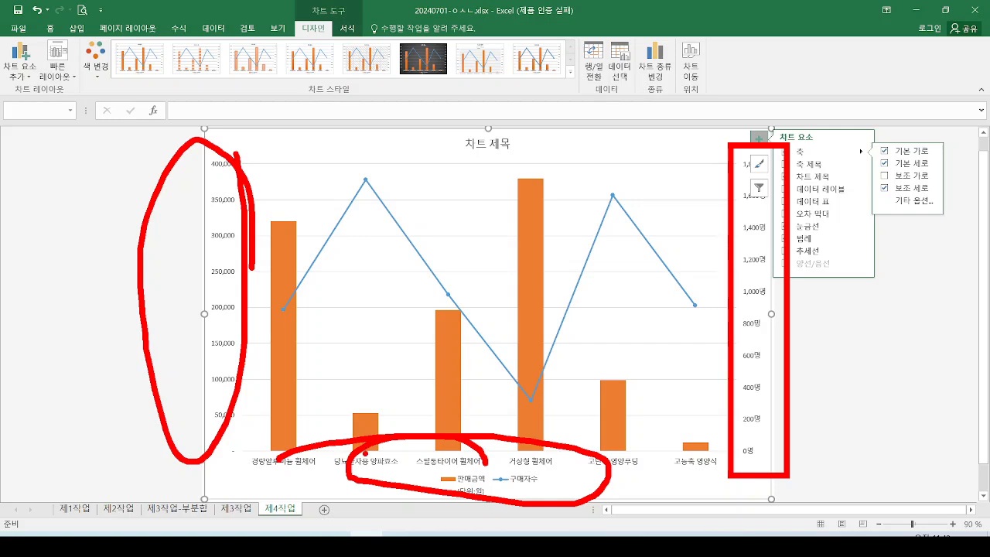
key(Escape)
Trace the chart's primary axis lines, circle areas on all four sides of the chart, and clear the marks.
key(ctrl+2)
mouse_move(242, 141)
mouse_down()
mouse_move(247, 458)
mouse_move(363, 447)
mouse_move(746, 455)
mouse_up()
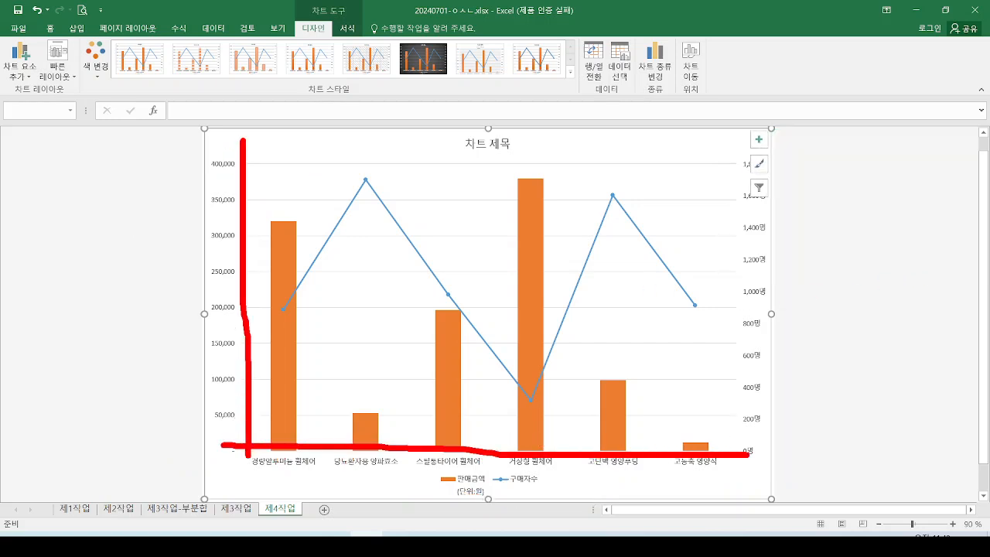
drag(560, 479, 541, 499)
drag(218, 290, 215, 348)
mouse_move(802, 302)
mouse_down()
mouse_move(776, 336)
mouse_move(811, 303)
mouse_move(793, 342)
mouse_up()
mouse_move(539, 131)
mouse_down()
mouse_move(542, 141)
mouse_move(515, 116)
mouse_move(517, 133)
mouse_up()
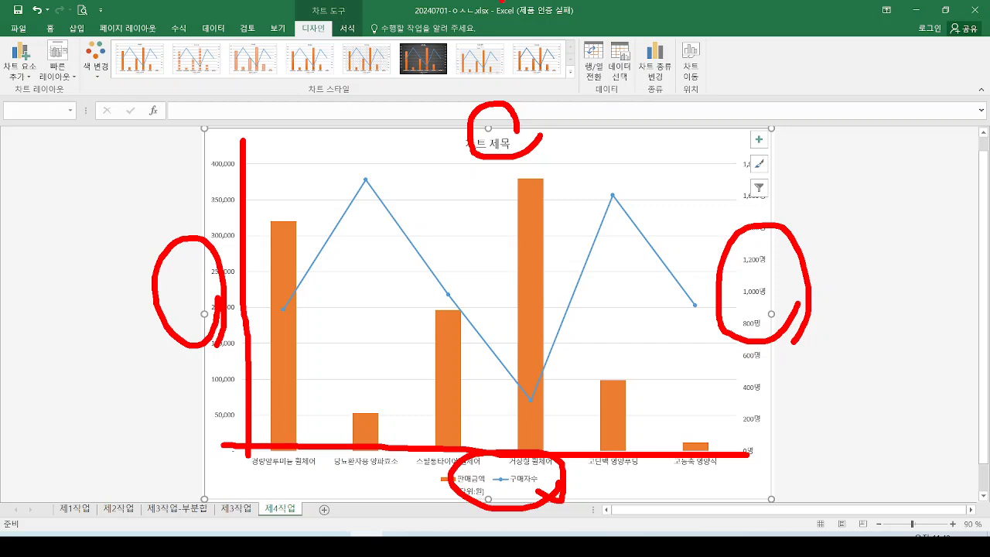
key(Escape)
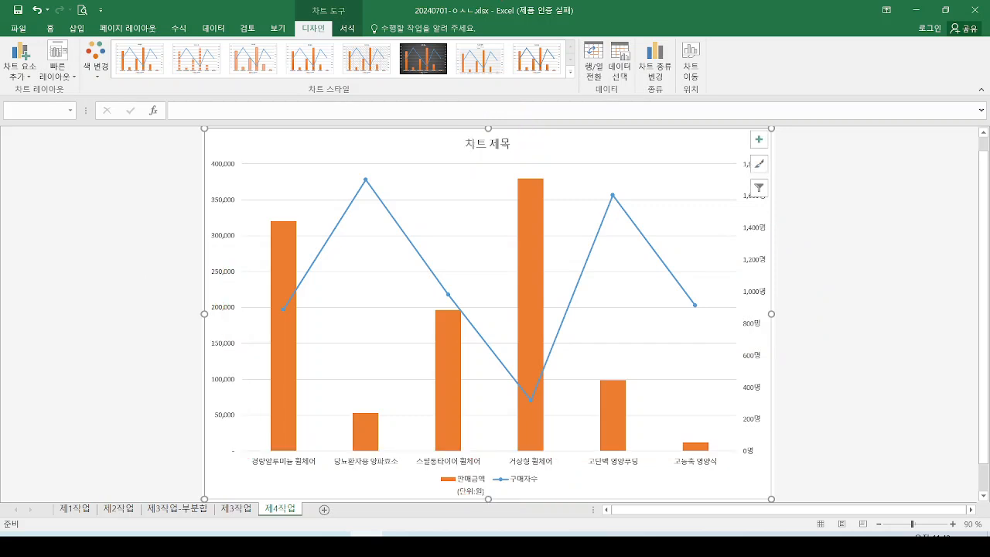
Preview the chart's axis titles, frame the horizontal and primary vertical ones, and clear the marks.
click(760, 140)
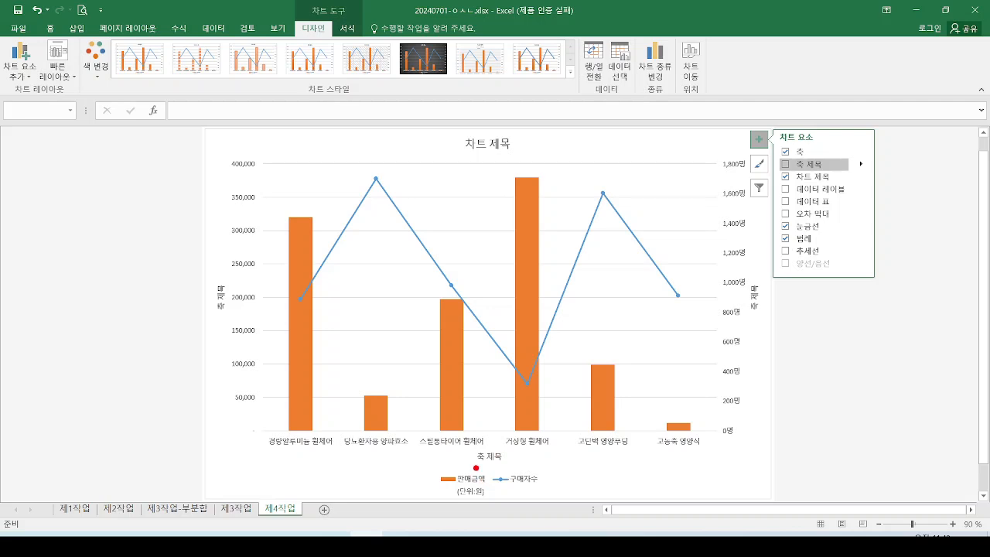
drag(466, 446, 523, 473)
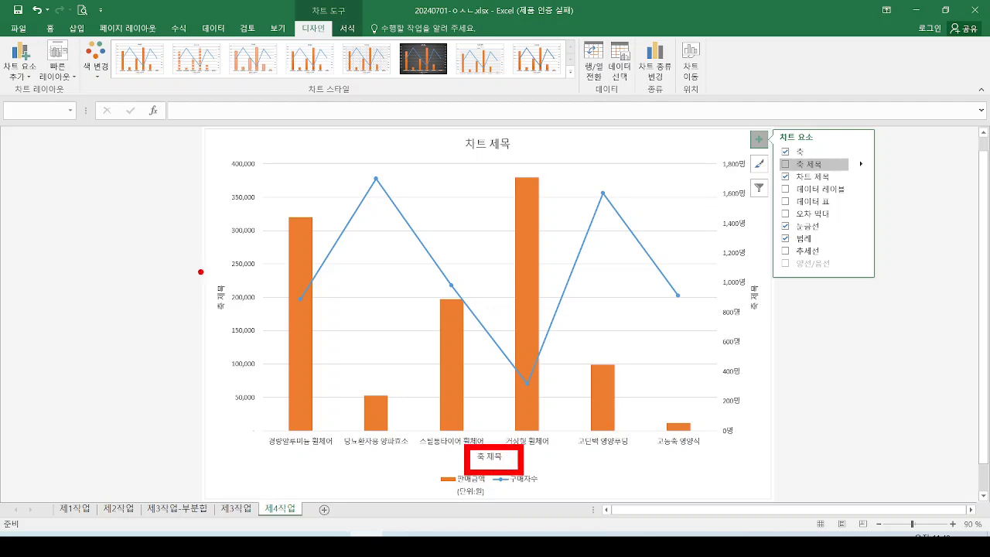
drag(199, 271, 239, 342)
key(Escape)
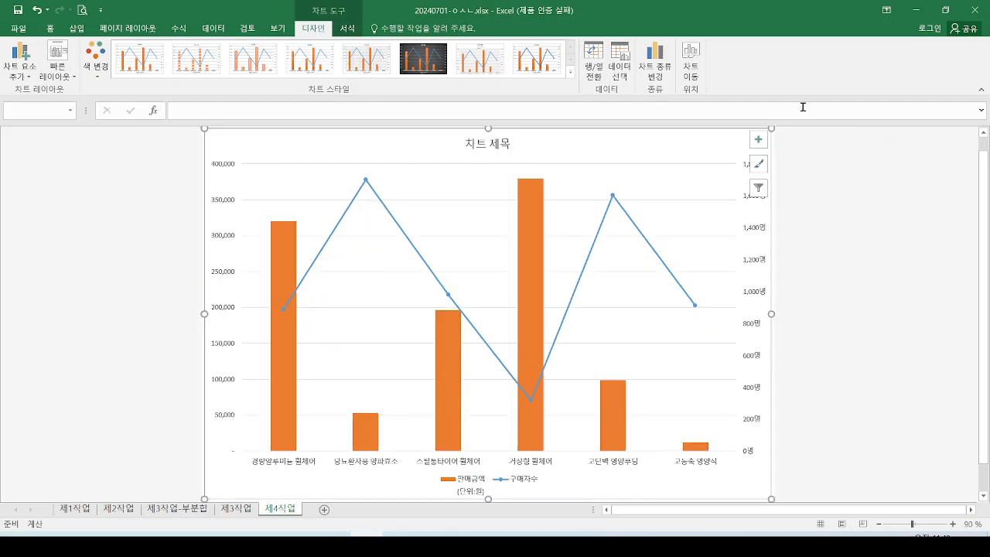
Preview the axis titles again, frame and circle all three, tick the 축 제목 option, and clear the marks.
click(760, 140)
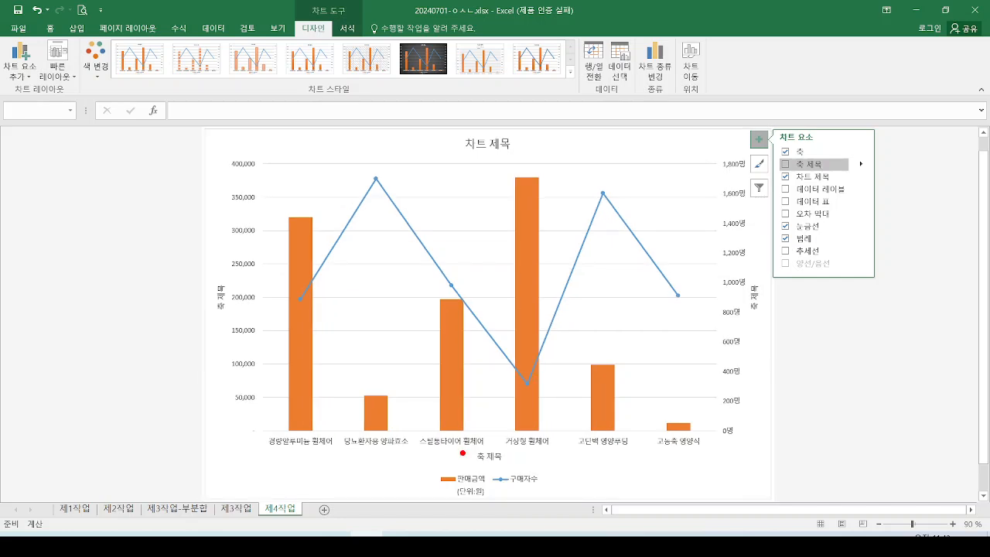
drag(459, 441, 528, 472)
drag(191, 265, 236, 340)
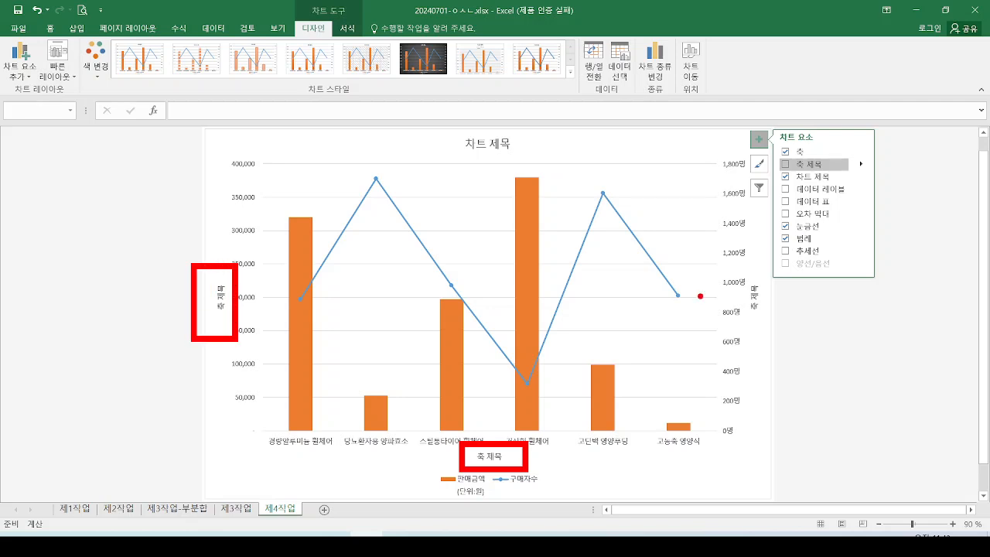
drag(733, 267, 777, 352)
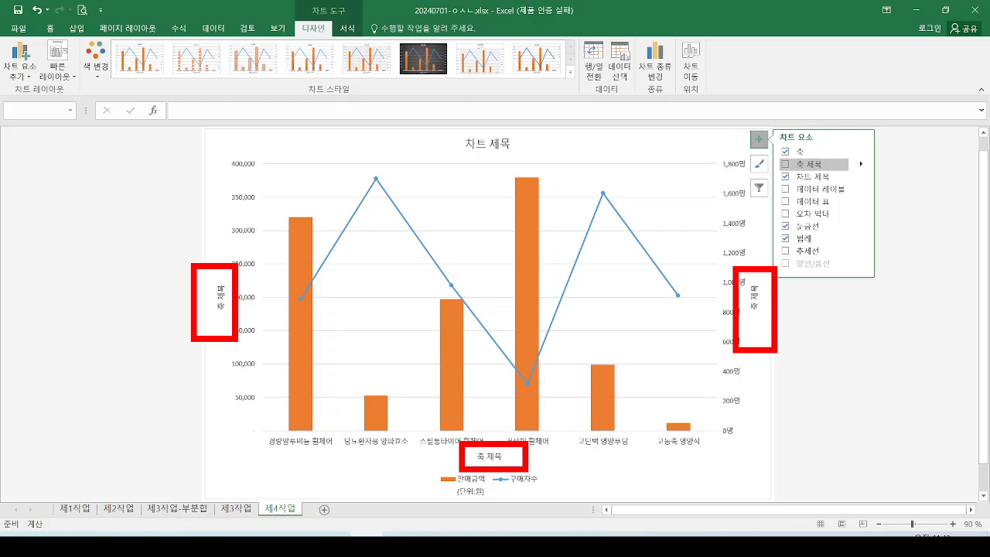
mouse_move(507, 476)
mouse_down()
mouse_move(472, 484)
mouse_move(503, 456)
mouse_move(518, 476)
mouse_move(559, 468)
mouse_up()
mouse_move(224, 353)
mouse_down()
mouse_move(202, 344)
mouse_move(214, 401)
mouse_up()
mouse_move(777, 232)
mouse_down()
mouse_move(742, 356)
mouse_move(774, 377)
mouse_up()
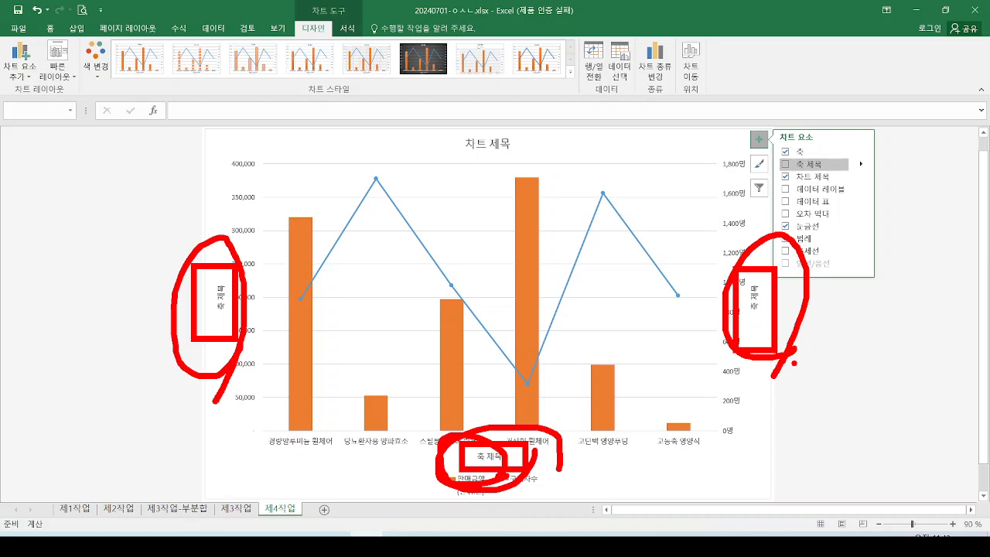
mouse_move(831, 162)
mouse_down()
mouse_move(837, 172)
mouse_move(877, 158)
mouse_up()
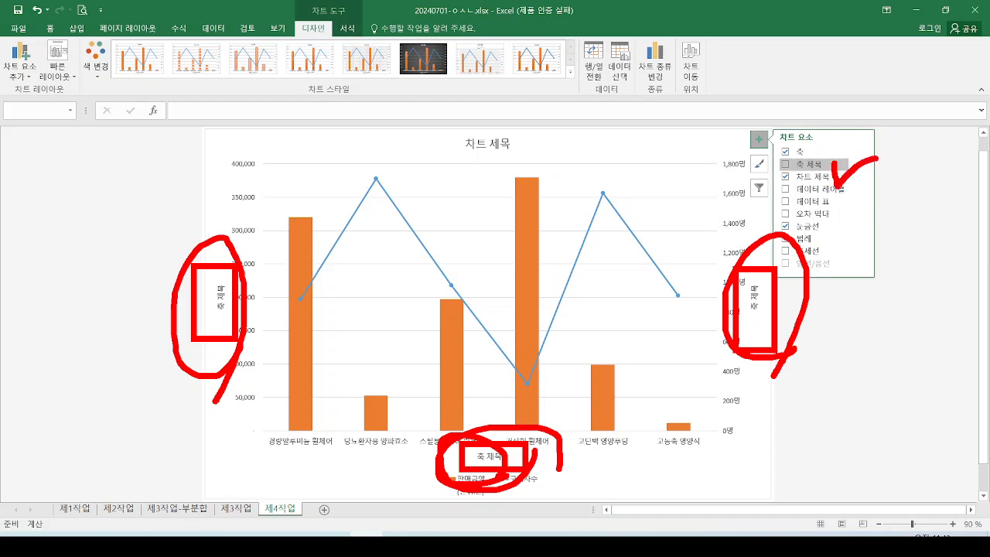
key(Escape)
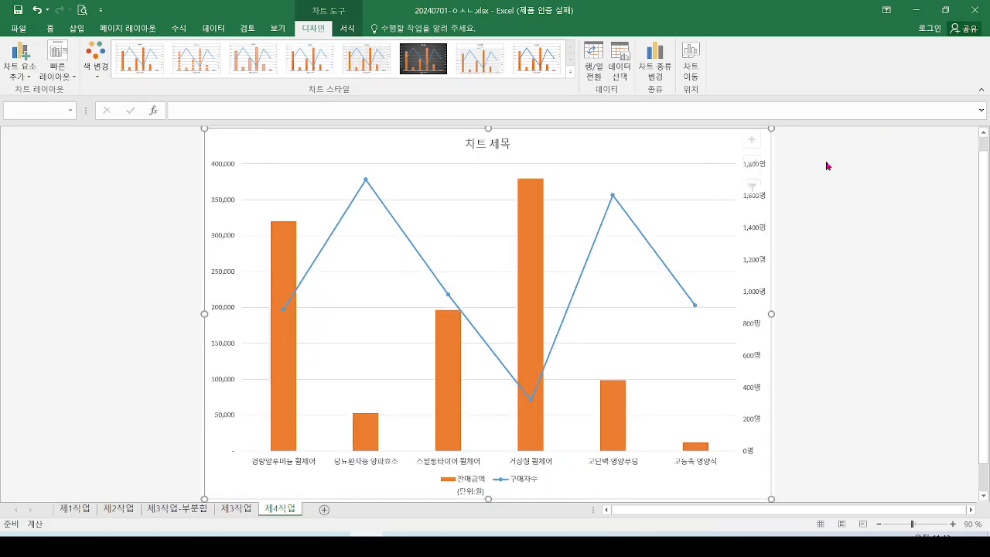
List the chart elements, tick 축, 차트 제목, 눈금선 and 범례 with the pen, and clear the marks.
click(759, 139)
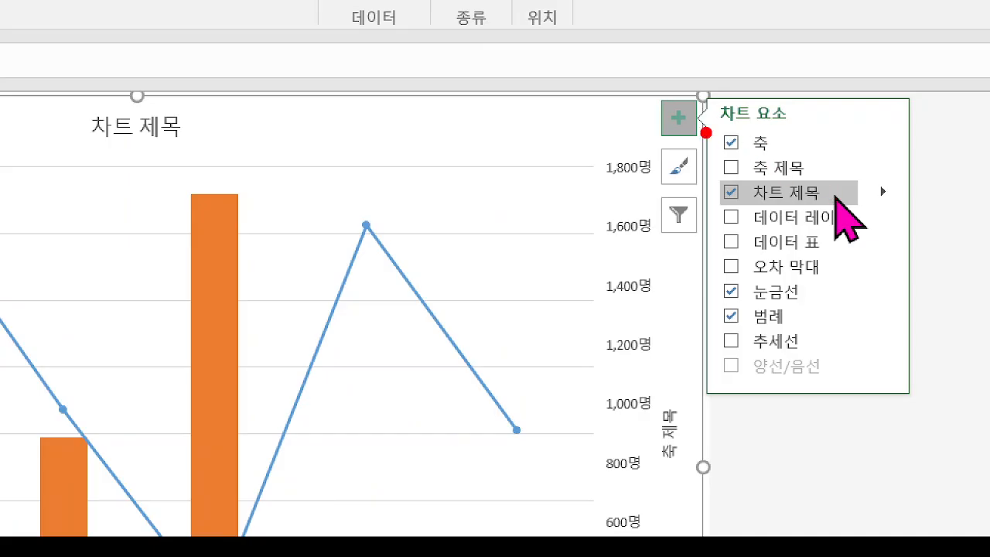
drag(718, 126, 776, 103)
drag(727, 177, 780, 165)
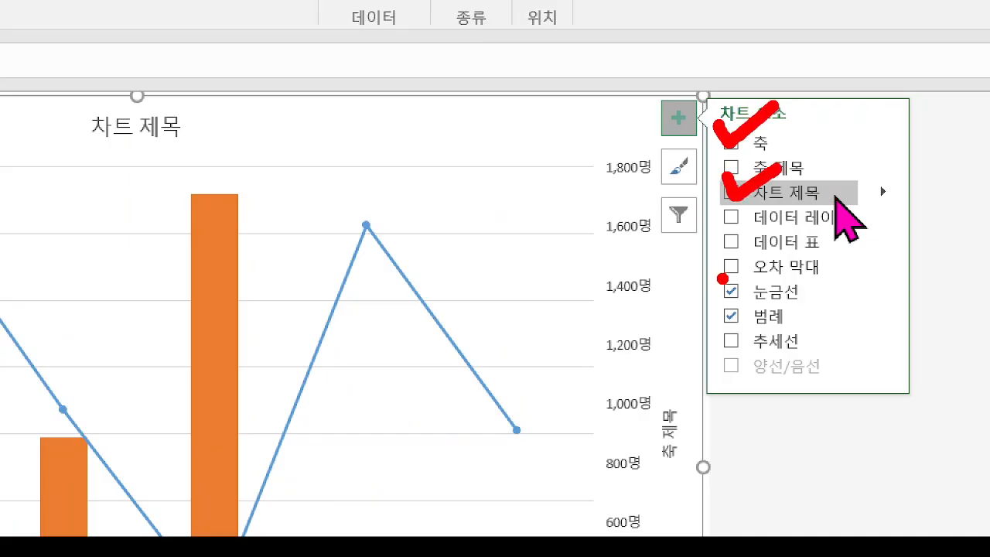
drag(723, 279, 762, 253)
drag(716, 314, 778, 303)
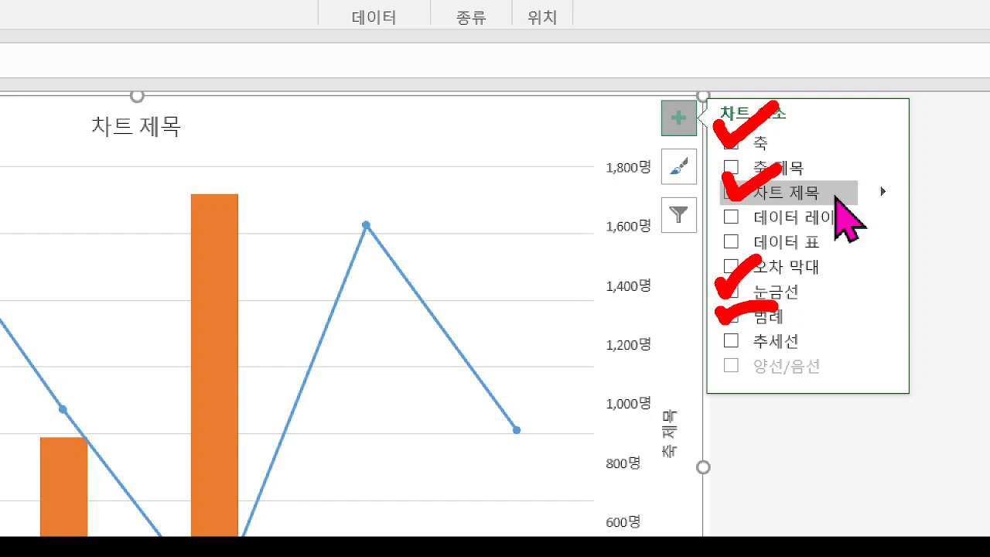
key(Escape)
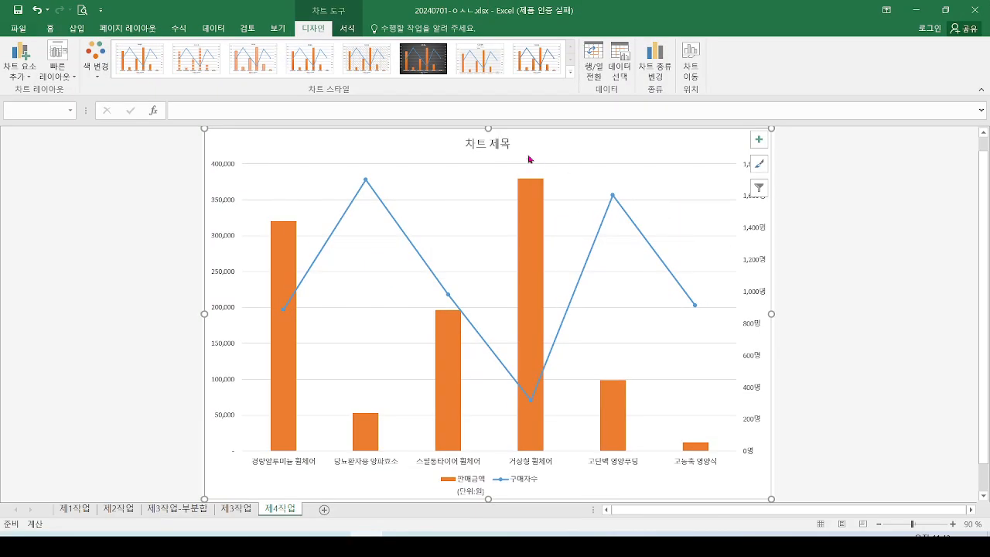
Circle the chart title and the three axes, frame the title while showing the 차트 제목 option, and clear the marks.
drag(188, 135, 100, 223)
drag(239, 290, 263, 369)
mouse_move(391, 465)
mouse_down()
mouse_move(463, 446)
mouse_move(468, 466)
mouse_up()
mouse_move(731, 386)
mouse_down()
mouse_move(736, 329)
mouse_move(801, 346)
mouse_up()
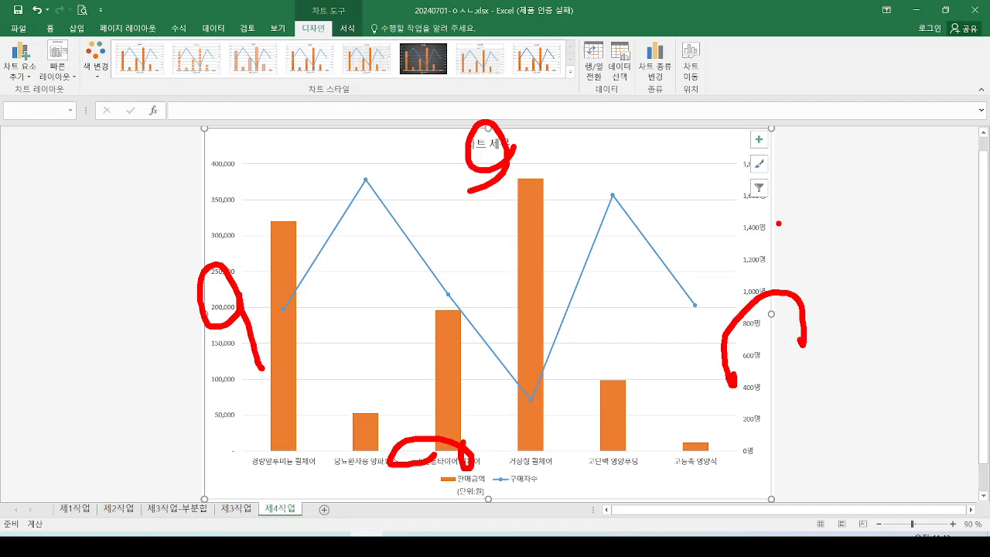
key(Escape)
click(759, 140)
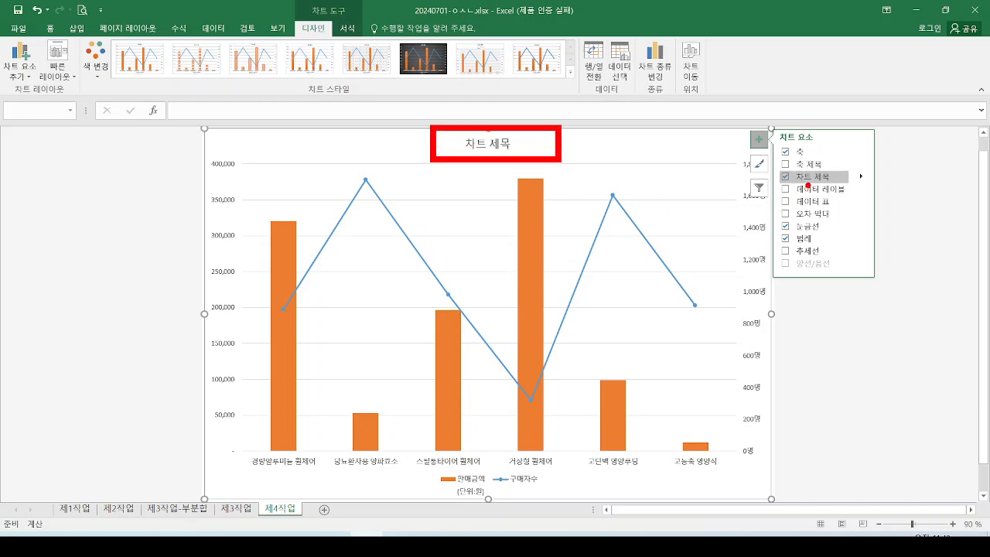
key(Escape)
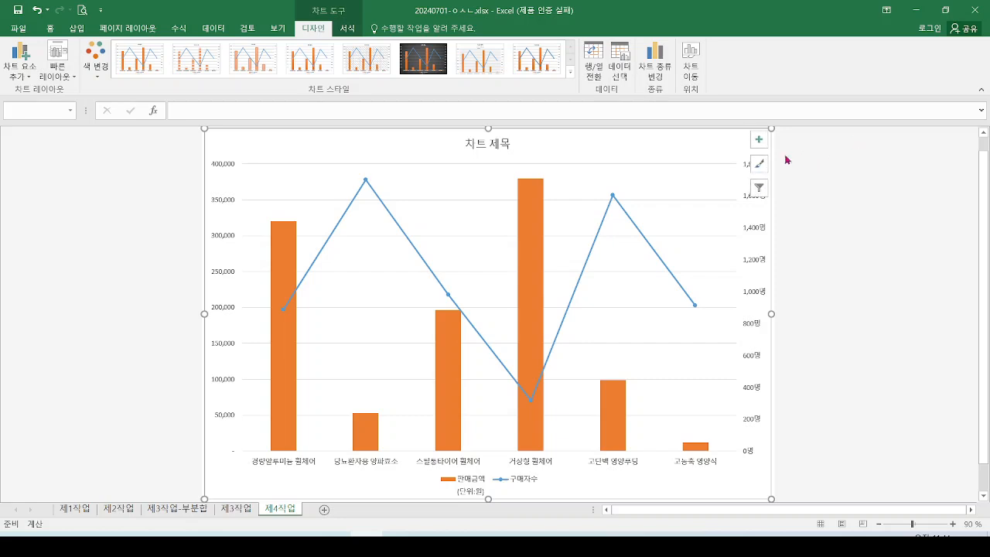
Preview data labels on both series, circle several labels on the columns and line, and clear the marks.
click(760, 140)
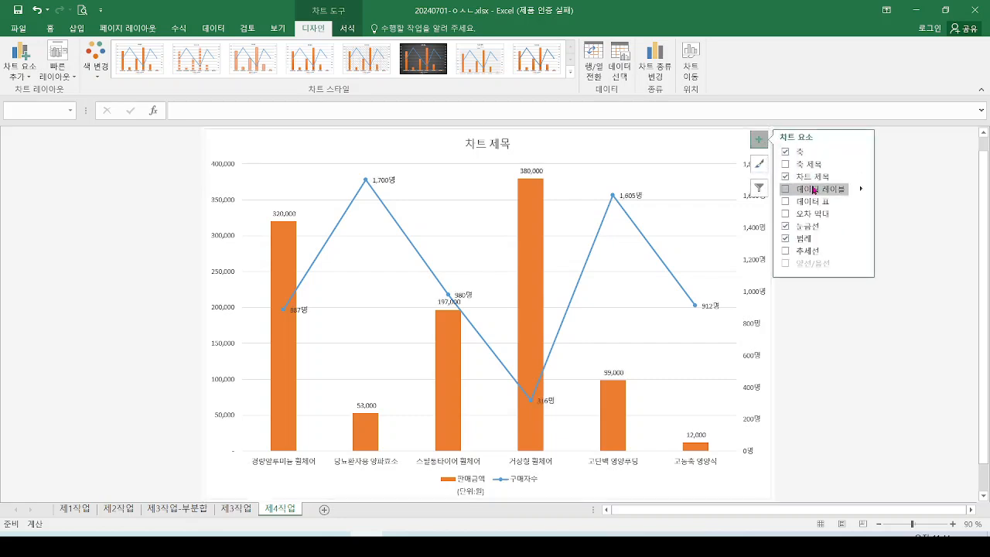
key(ctrl+2)
drag(643, 188, 649, 205)
mouse_move(544, 163)
mouse_down()
mouse_move(517, 165)
mouse_move(527, 222)
mouse_up()
drag(454, 286, 465, 308)
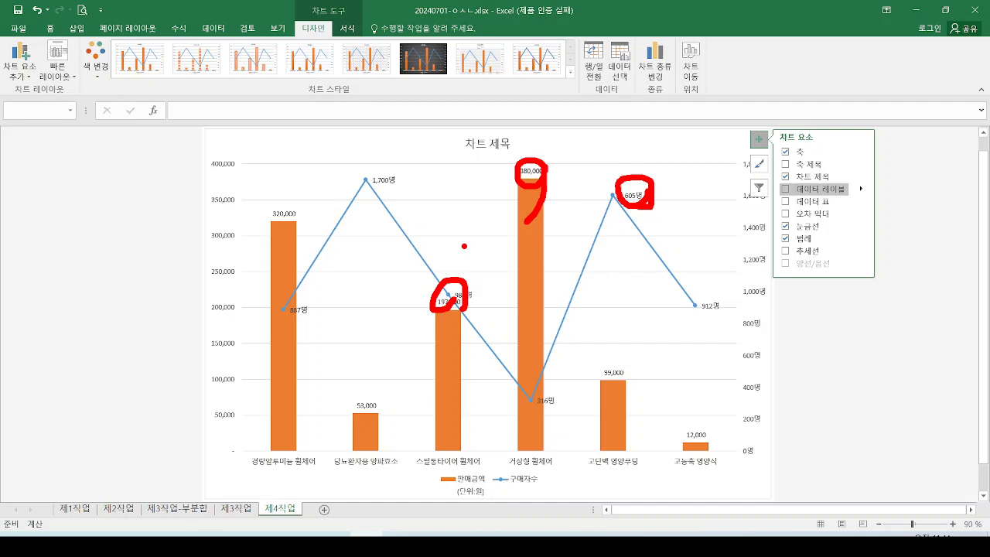
drag(398, 199, 399, 190)
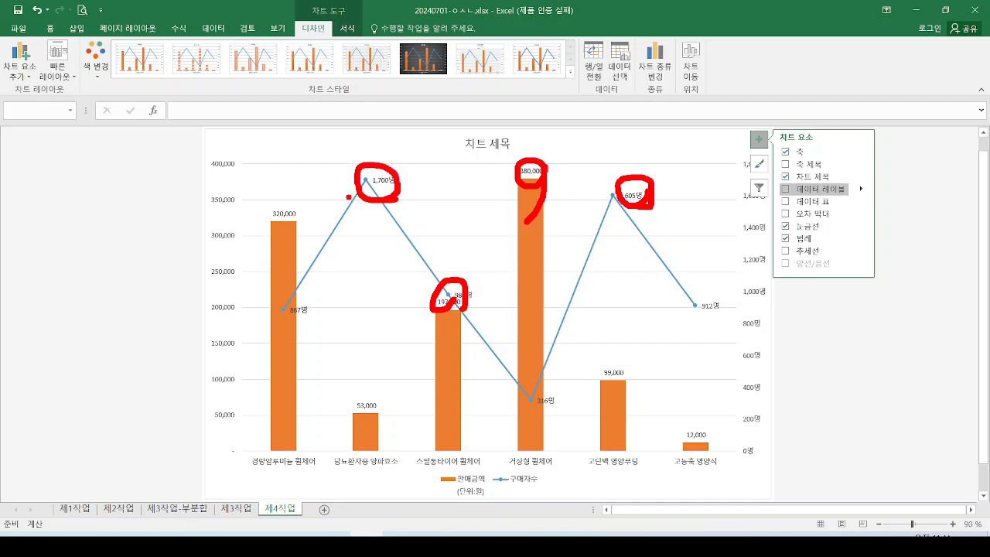
mouse_move(268, 210)
mouse_down()
mouse_move(313, 217)
mouse_move(283, 176)
mouse_move(334, 163)
mouse_up()
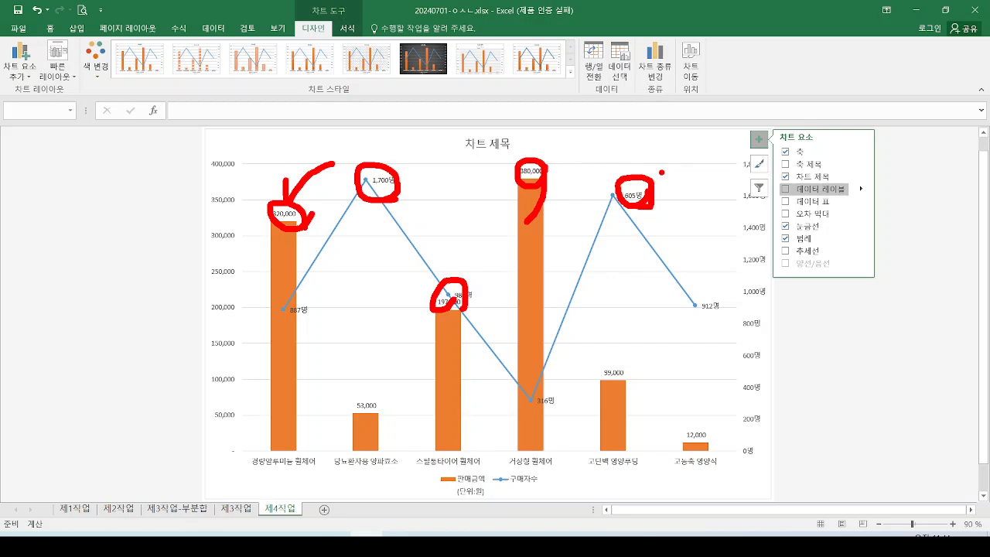
drag(659, 178, 682, 167)
key(Escape)
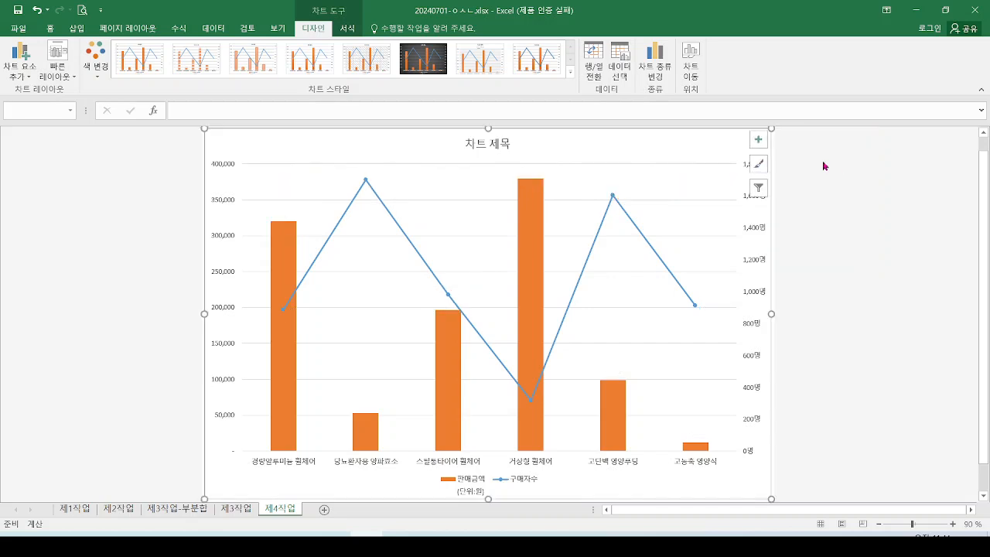
Preview the 데이터 표 element, draw an arrow to the table, frame and circle it, and clear the marks.
click(764, 144)
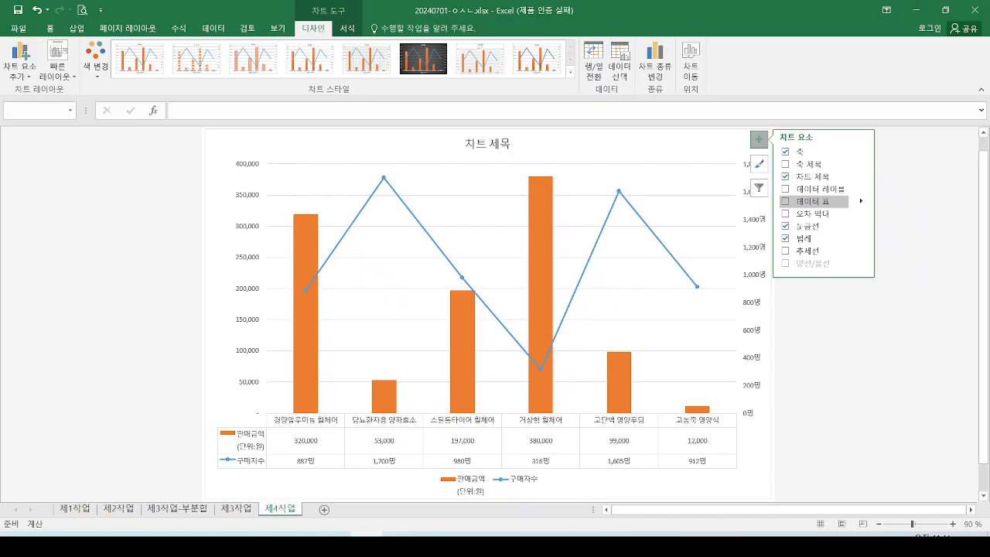
mouse_move(803, 202)
mouse_down()
mouse_move(708, 224)
mouse_move(467, 425)
mouse_move(512, 438)
mouse_up()
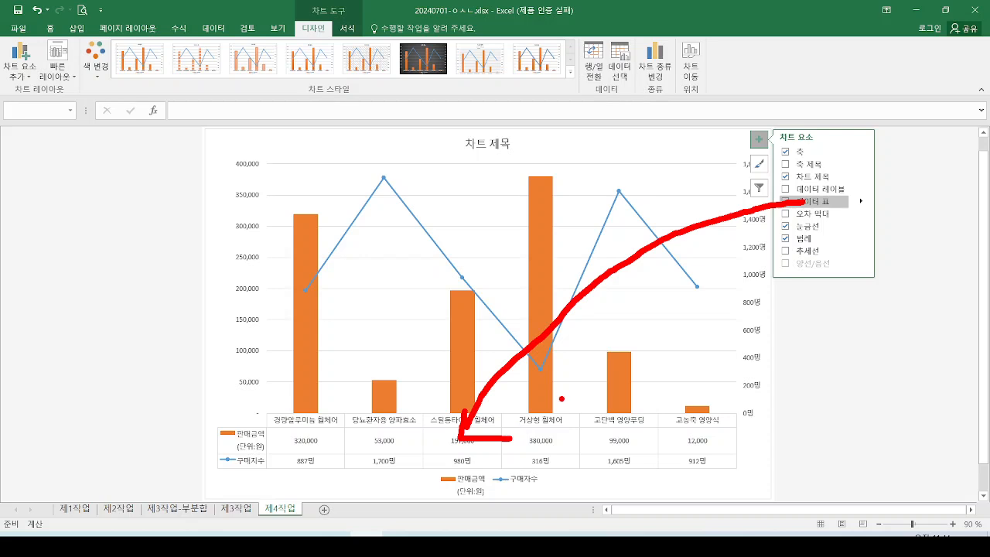
drag(244, 451, 737, 473)
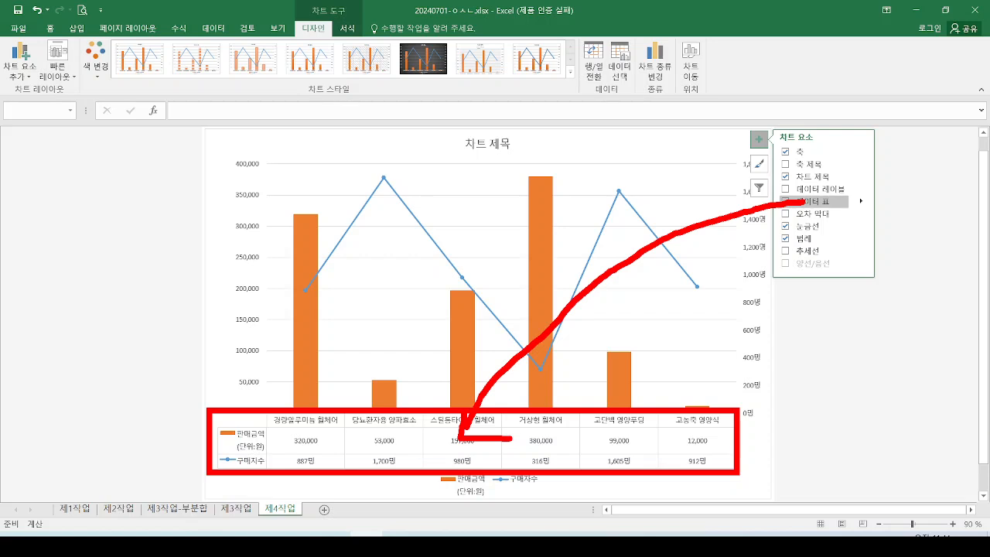
mouse_move(735, 450)
mouse_down()
mouse_move(282, 469)
mouse_move(336, 367)
mouse_move(766, 453)
mouse_move(733, 486)
mouse_up()
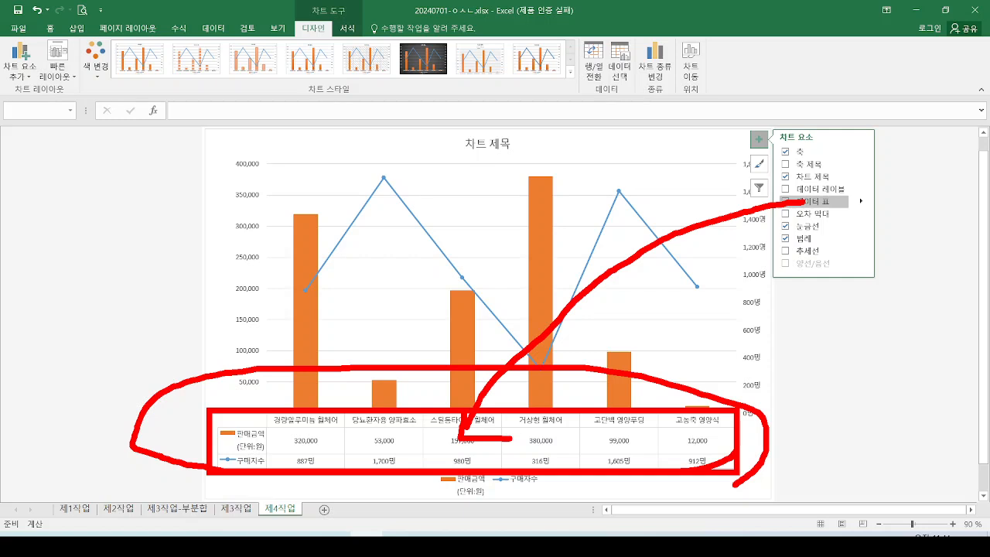
key(Escape)
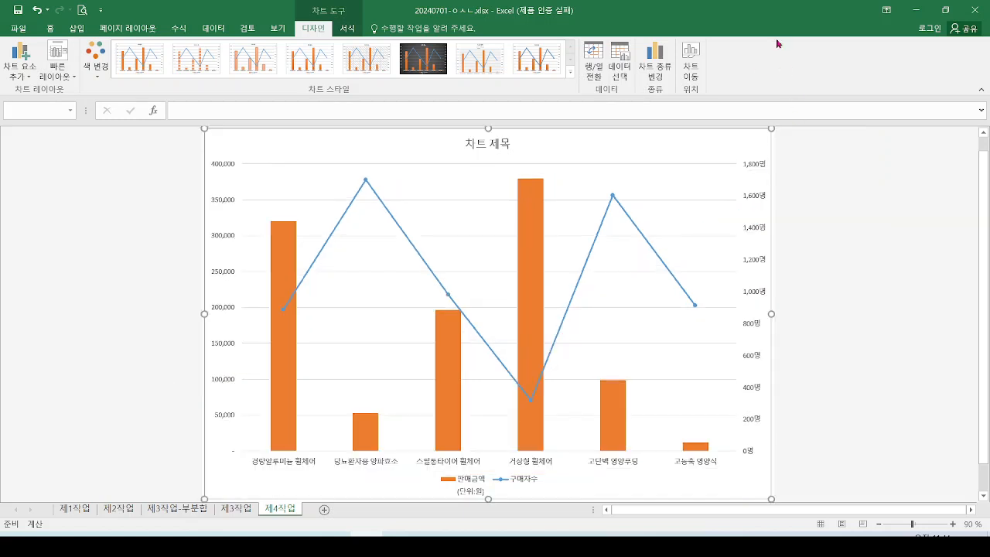
Preview the 오차 막대 element, trace two error bars, mark the 오차 막대 and 눈금선 options, and clear the marks.
click(758, 139)
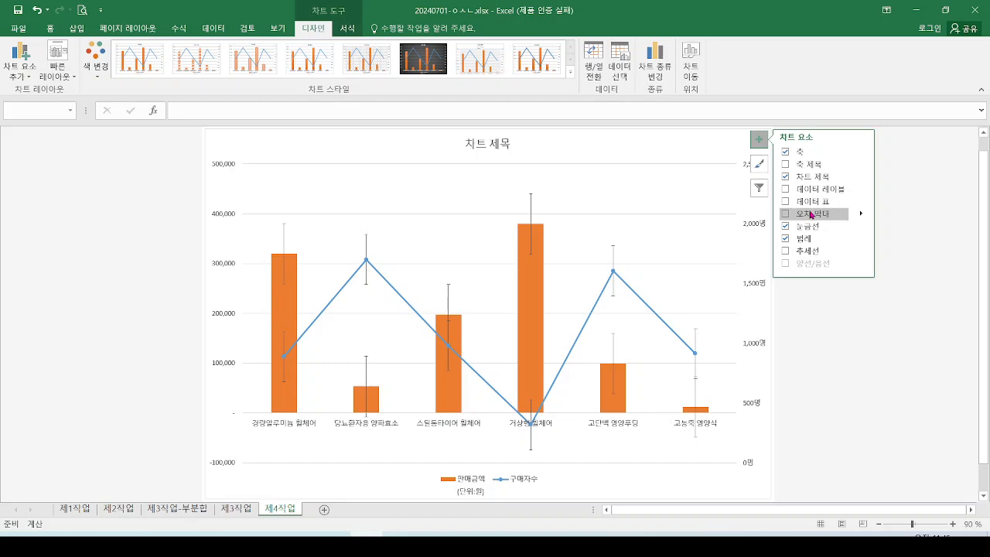
key(ctrl+2)
mouse_move(523, 185)
mouse_down()
mouse_move(543, 188)
mouse_move(543, 269)
mouse_move(622, 239)
mouse_move(611, 303)
mouse_move(634, 304)
mouse_up()
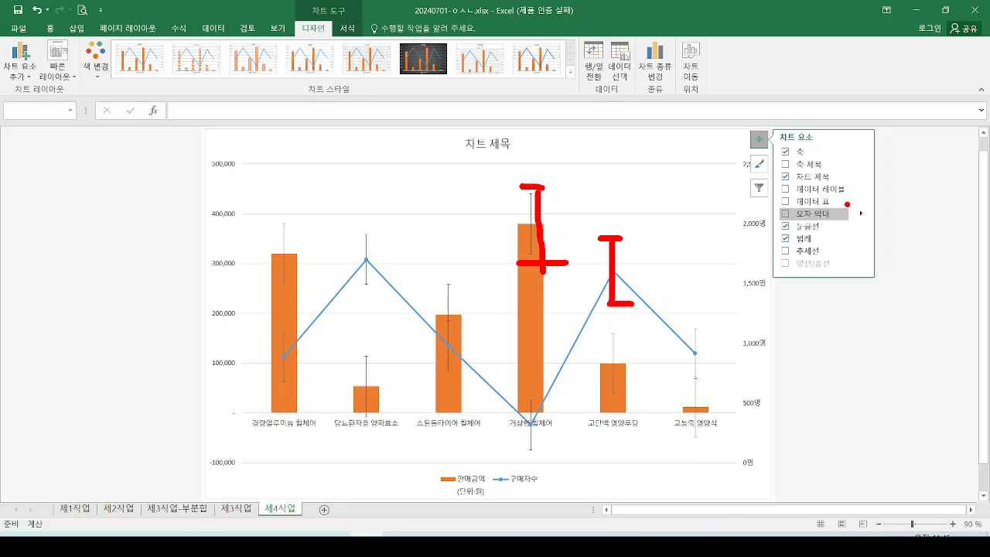
mouse_move(838, 204)
mouse_down()
mouse_move(844, 215)
mouse_move(859, 198)
mouse_up()
drag(796, 230, 843, 235)
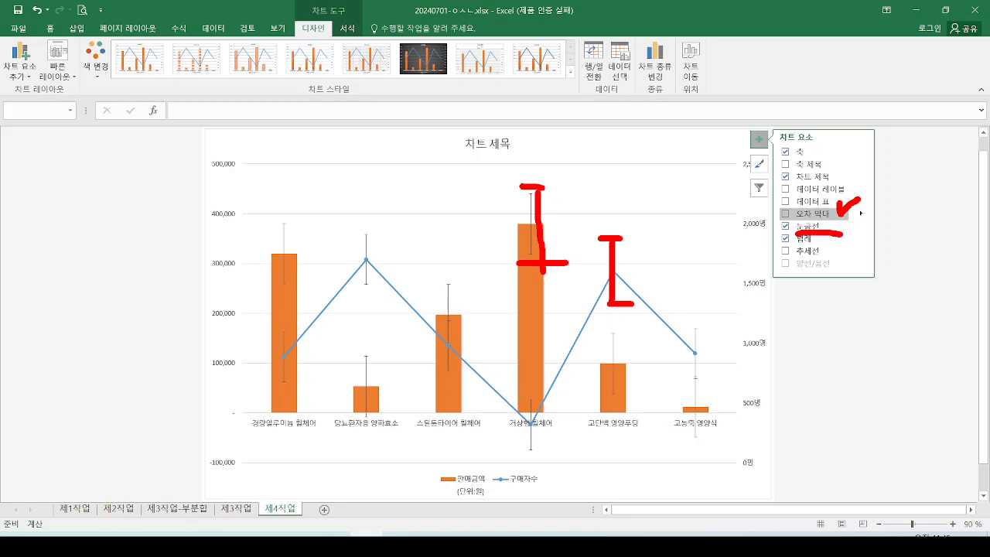
key(Escape)
Show the 눈금선 option, trace four horizontal gridlines on the chart, and tick the option with the pen.
click(763, 143)
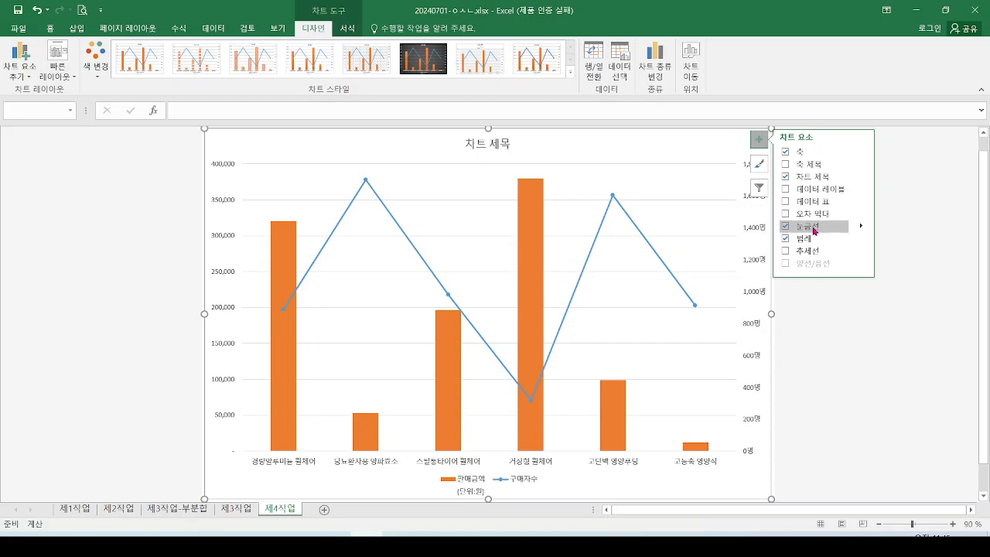
drag(382, 165, 466, 163)
drag(402, 200, 479, 199)
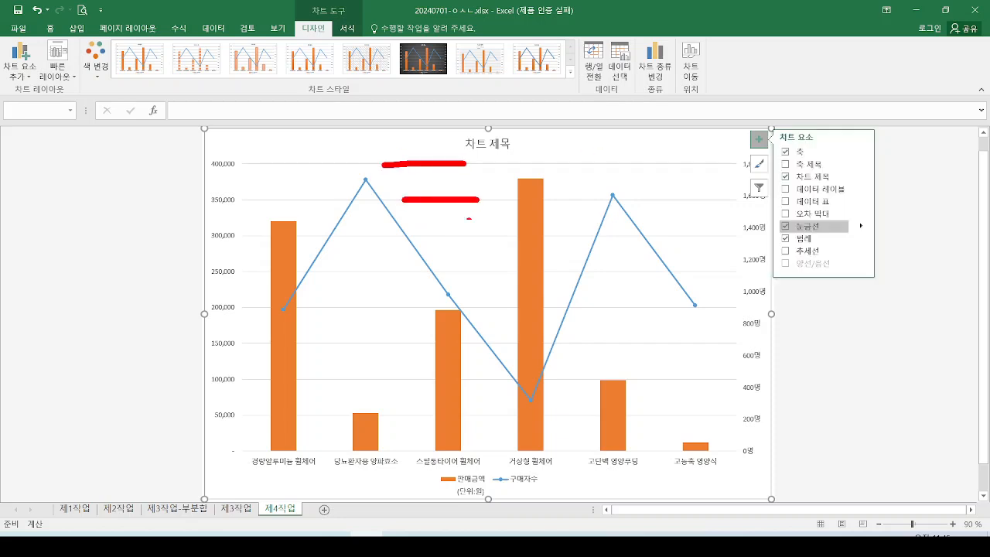
drag(431, 237, 487, 236)
drag(444, 265, 501, 271)
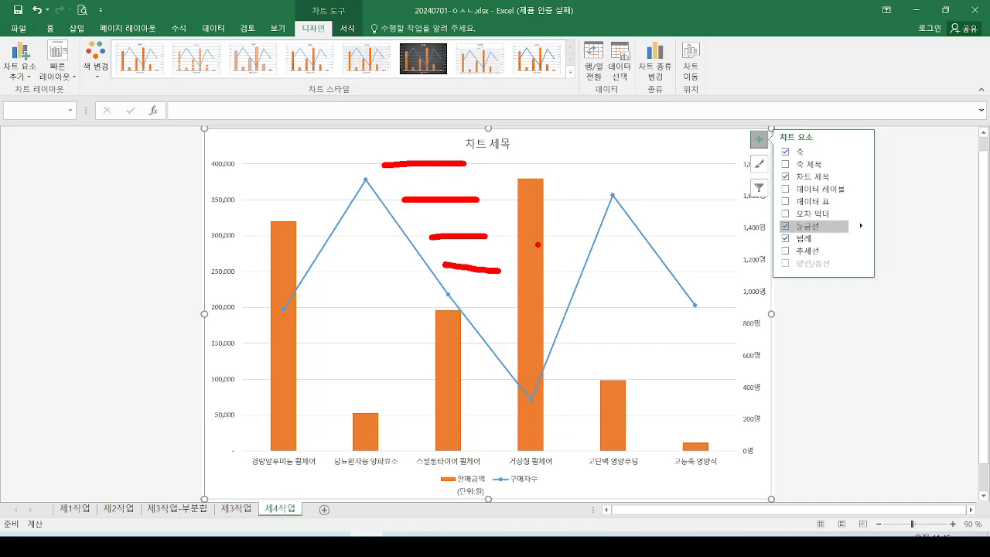
drag(653, 191, 681, 178)
mouse_move(833, 217)
mouse_down()
mouse_move(837, 228)
mouse_move(853, 208)
mouse_up()
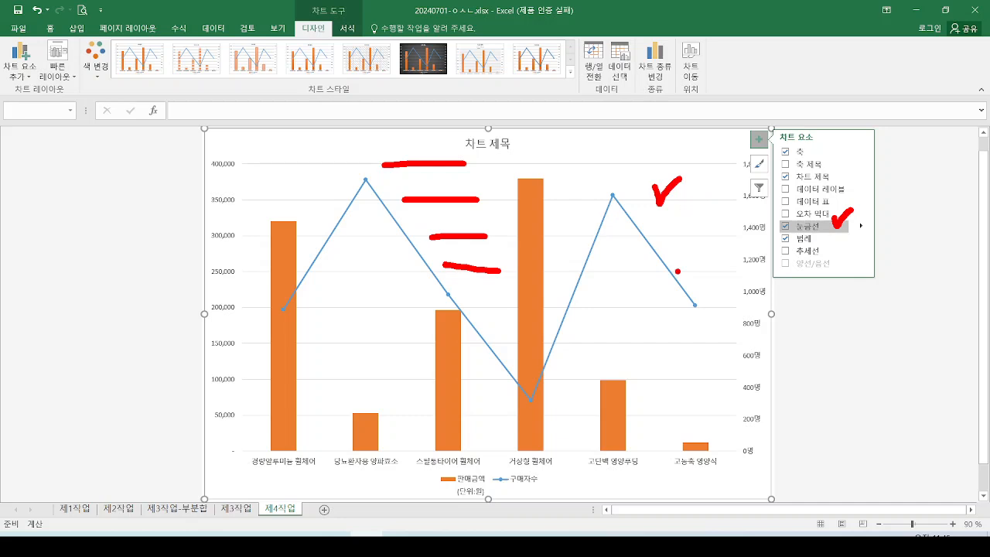
Tick the 범례, 축 and 차트 제목 options and underline 데이터 레이블 with the pen, frame and tick the chart's legend, and clear the marks.
drag(818, 238, 842, 233)
mouse_move(812, 144)
mouse_down()
mouse_move(831, 139)
mouse_move(836, 176)
mouse_move(846, 163)
mouse_up()
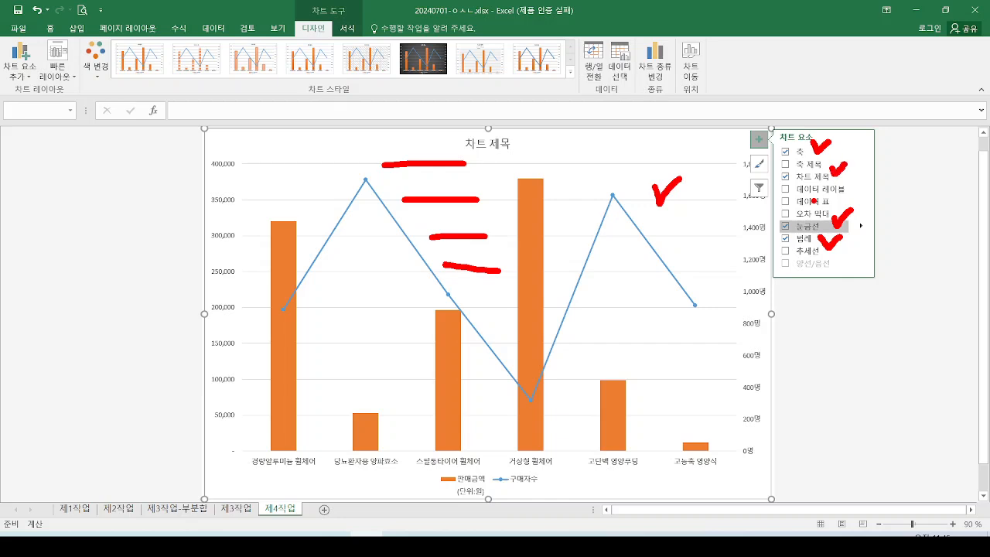
drag(780, 194, 856, 196)
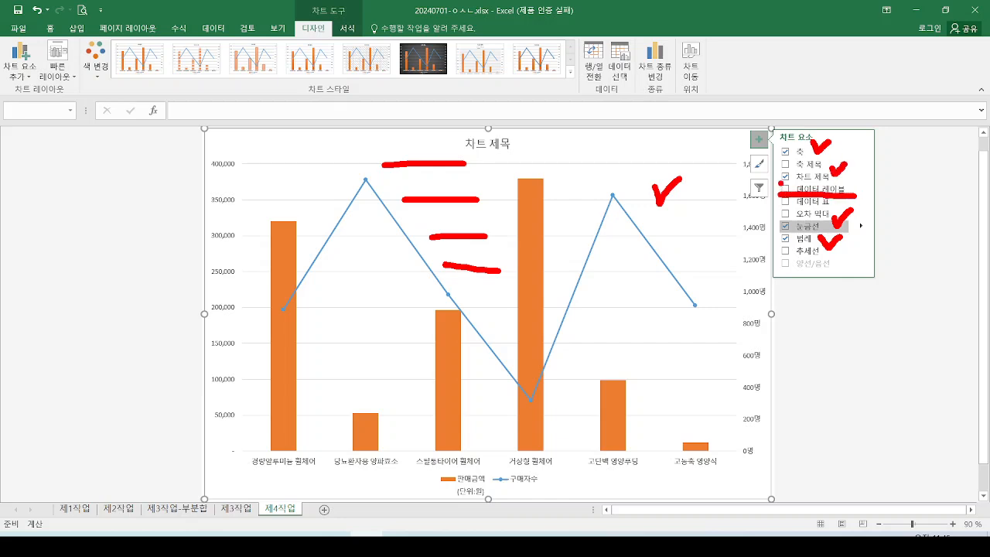
drag(780, 184, 797, 181)
key(Escape)
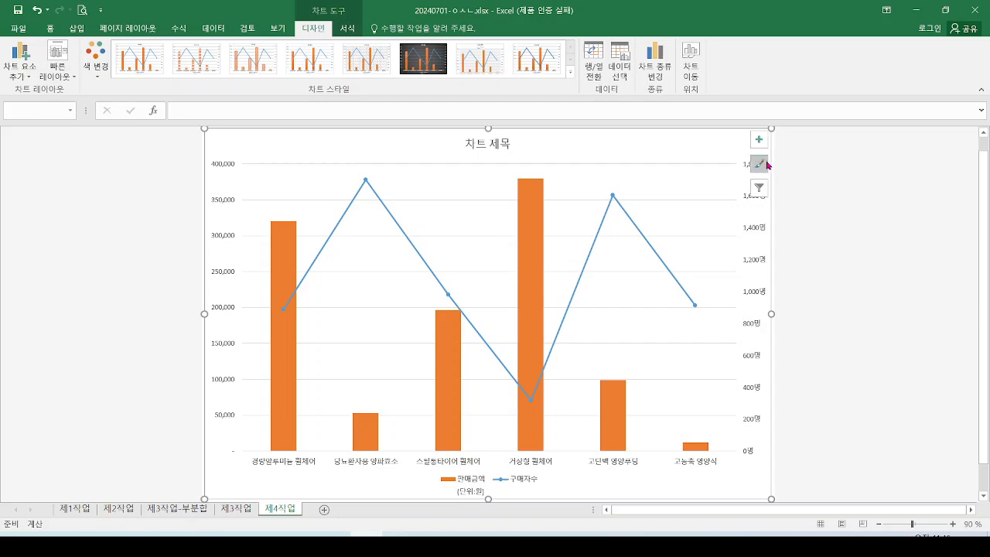
mouse_move(431, 461)
mouse_down()
mouse_move(493, 498)
mouse_move(572, 503)
mouse_move(628, 462)
mouse_up()
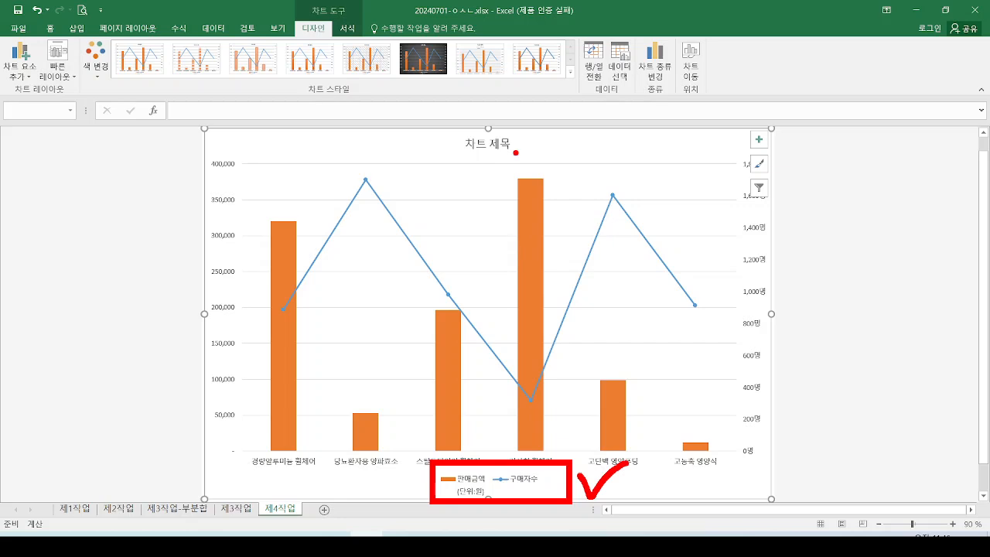
key(Escape)
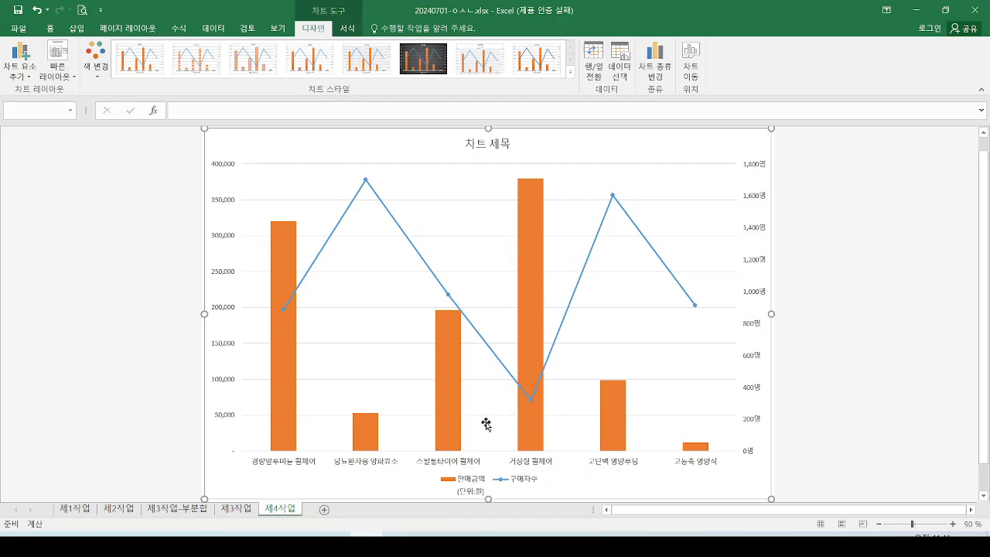
Reopen the chart elements list, mark its four enabled options, circle the chart title, trace the vertical and horizontal axes, and clear the marks.
click(758, 143)
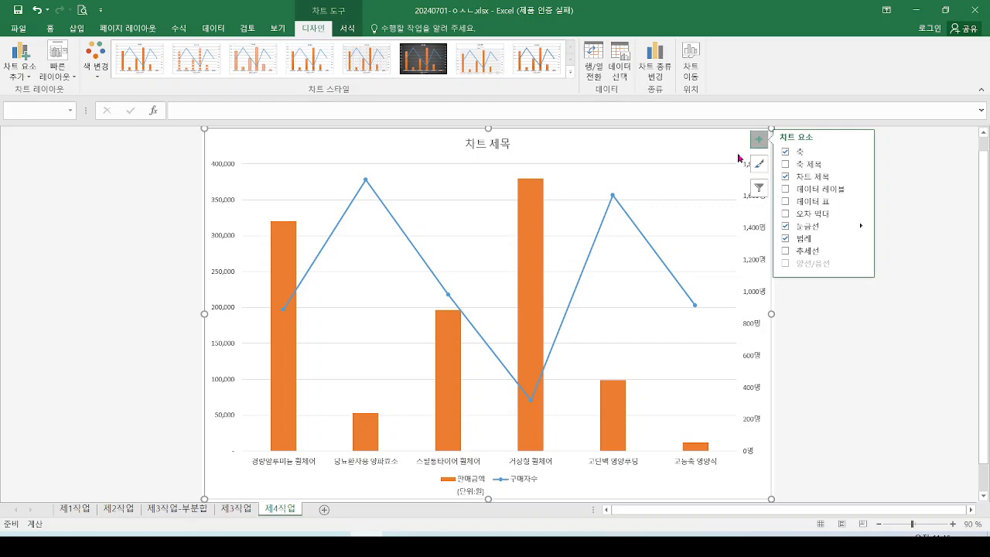
mouse_move(768, 137)
mouse_down()
mouse_move(793, 158)
mouse_move(836, 165)
mouse_move(843, 190)
mouse_move(872, 177)
mouse_up()
mouse_move(835, 217)
mouse_down()
mouse_move(829, 236)
mouse_move(843, 233)
mouse_up()
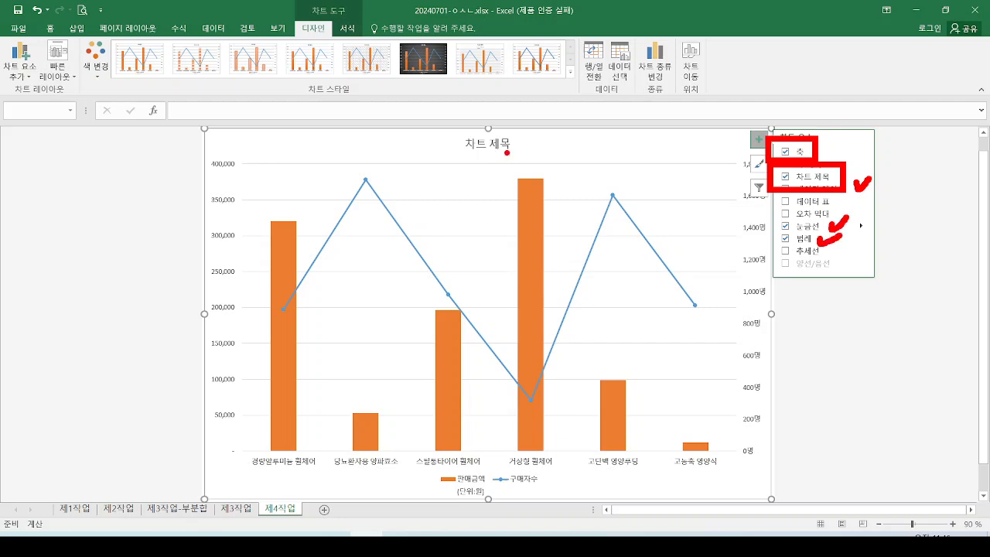
mouse_move(518, 155)
mouse_down()
mouse_move(479, 106)
mouse_move(483, 148)
mouse_up()
drag(246, 116, 232, 418)
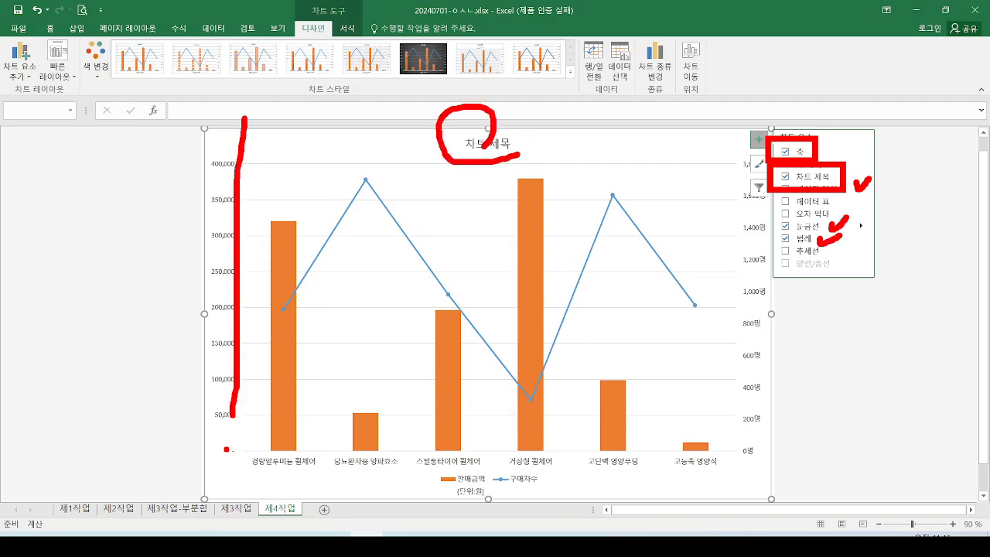
mouse_move(222, 457)
mouse_down()
mouse_move(328, 444)
mouse_move(813, 463)
mouse_up()
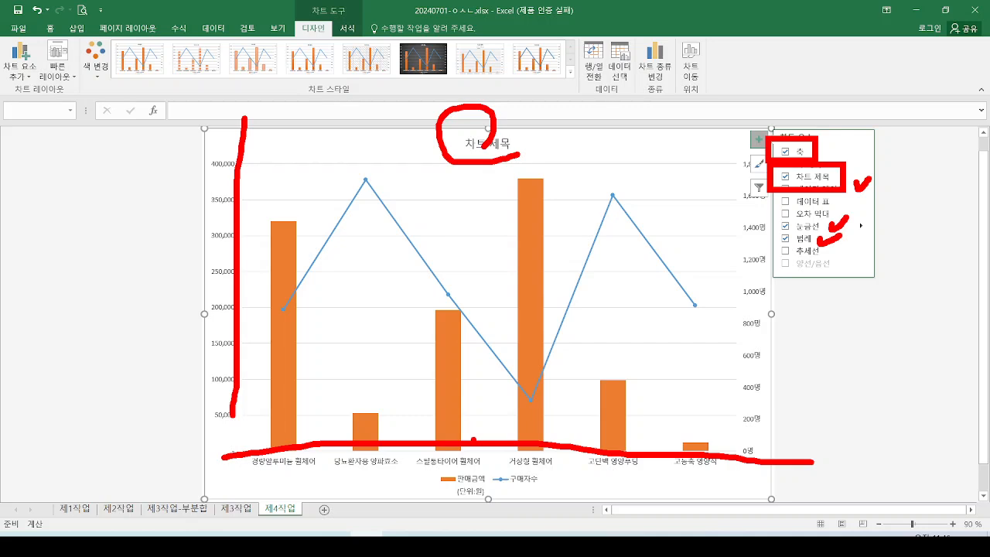
key(Escape)
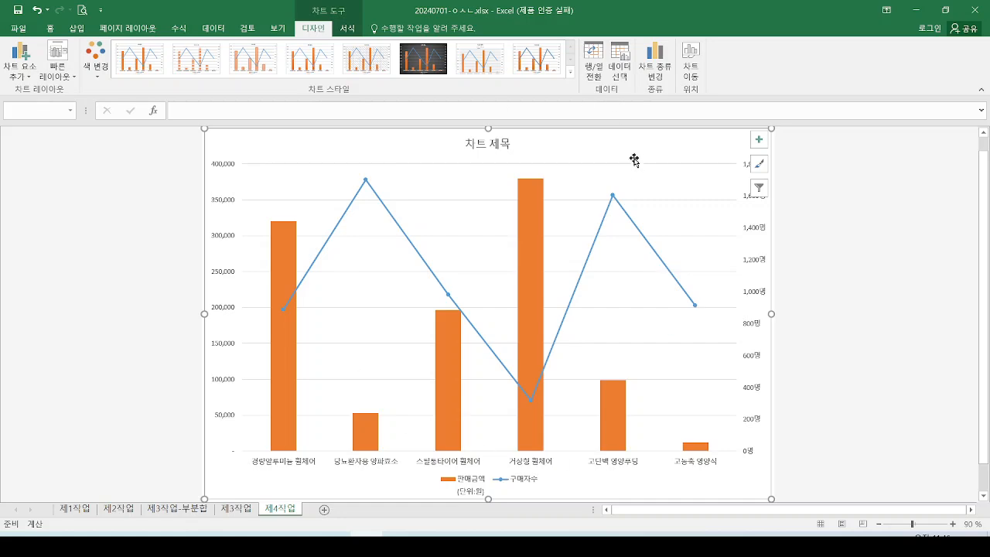
Bring up the task image 136.jpg, mark conditions (1) to (3) with the pen, and draw an arrow to the 제4작업 sheet name.
click(430, 543)
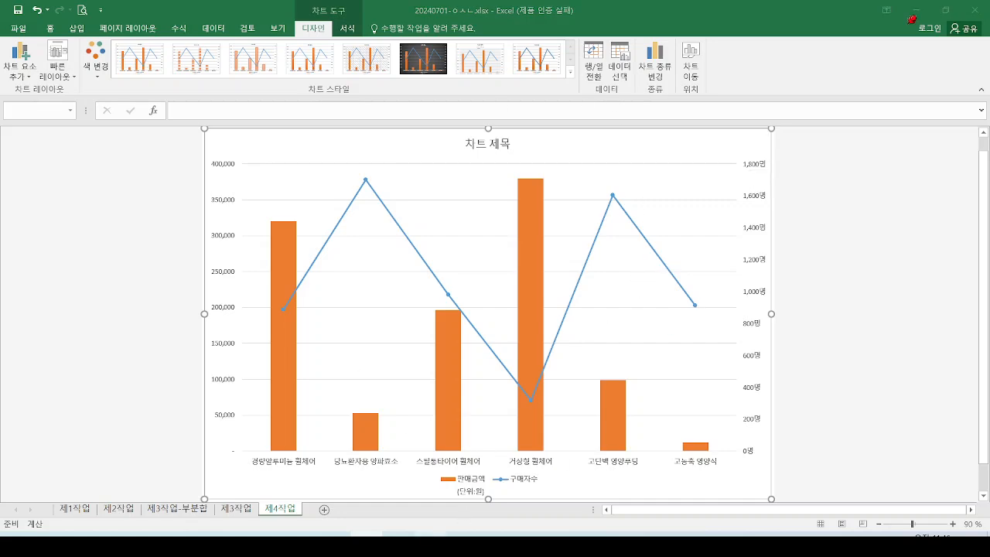
scroll(734, 124, up, 3)
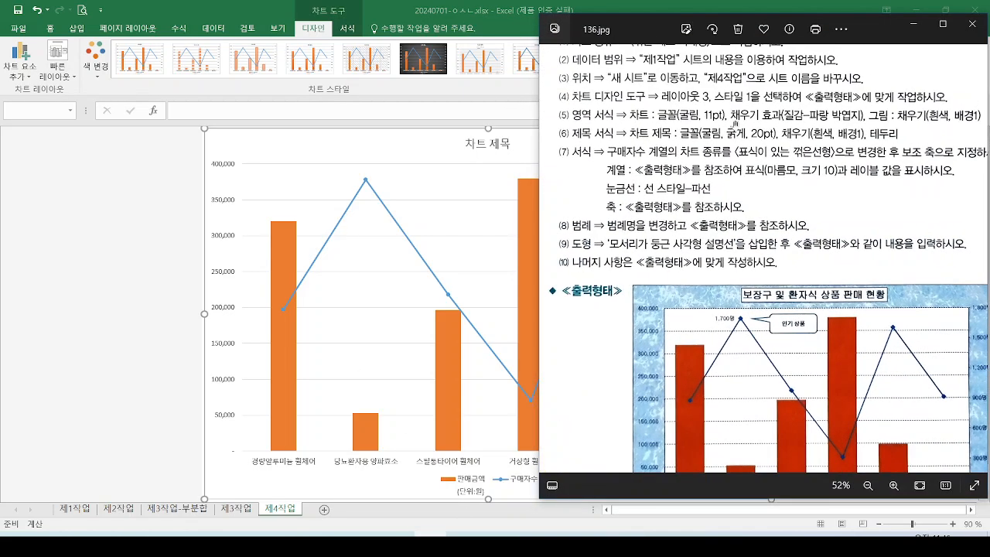
scroll(735, 127, up, 3)
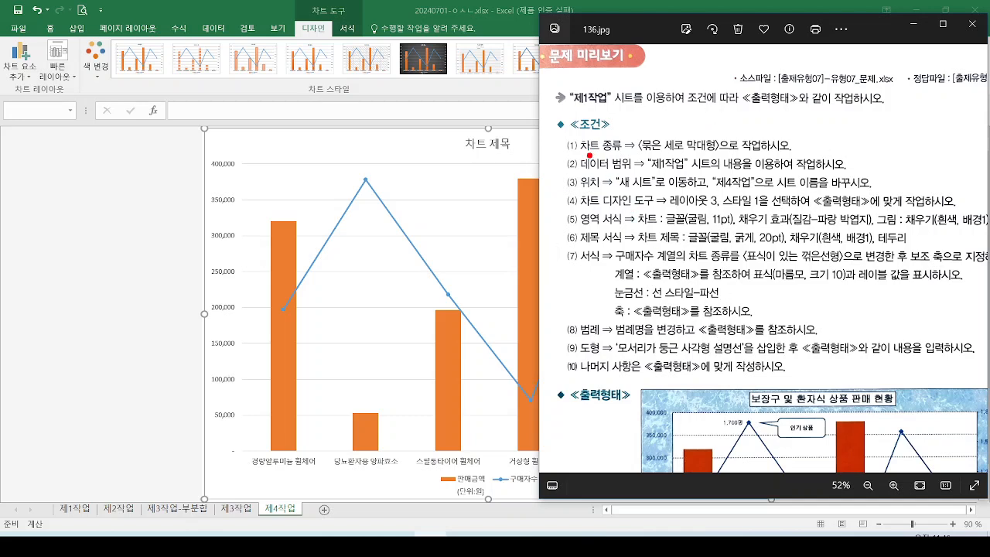
mouse_move(590, 154)
mouse_down()
mouse_move(672, 139)
mouse_move(689, 120)
mouse_up()
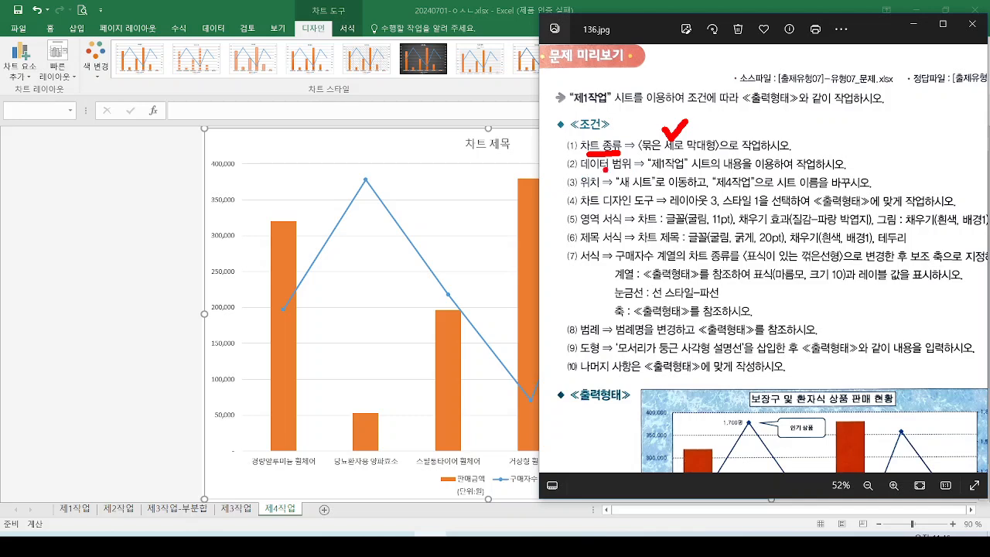
drag(583, 165, 696, 167)
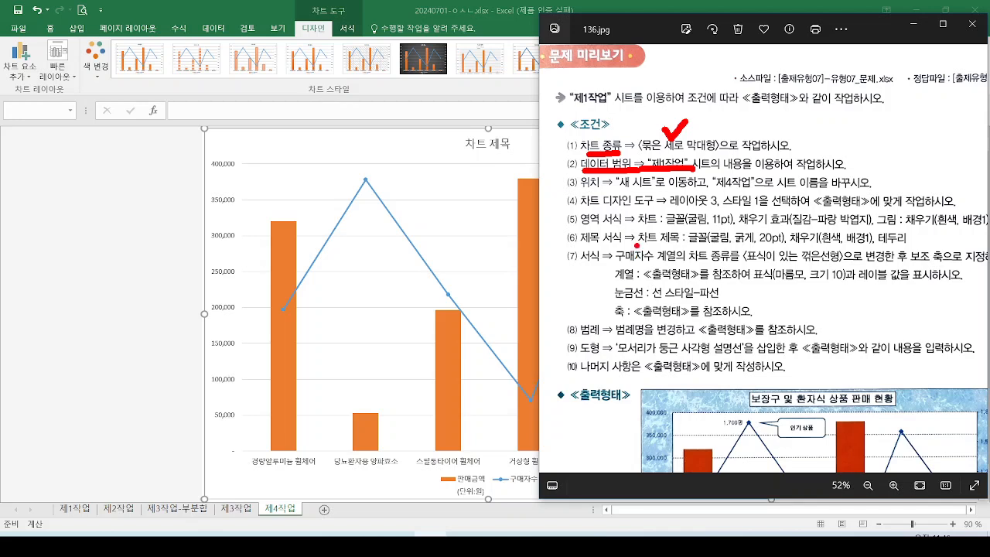
drag(580, 193, 661, 189)
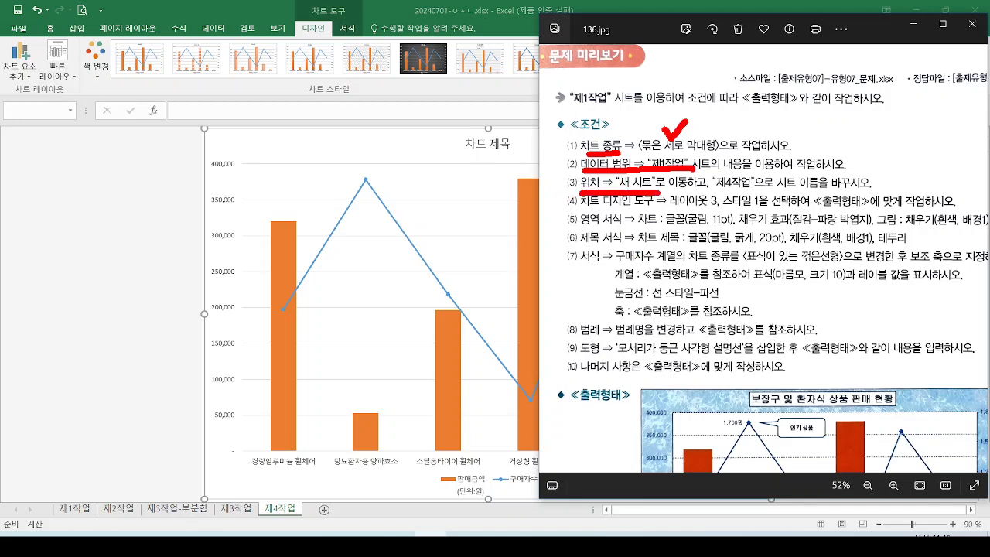
drag(748, 166, 792, 151)
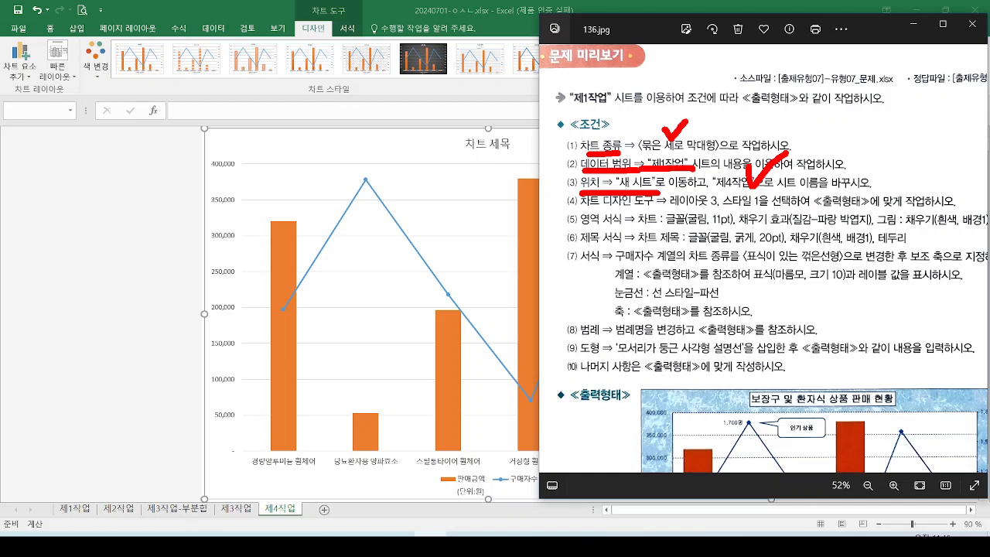
mouse_move(82, 439)
mouse_down()
mouse_move(313, 495)
mouse_move(352, 468)
mouse_up()
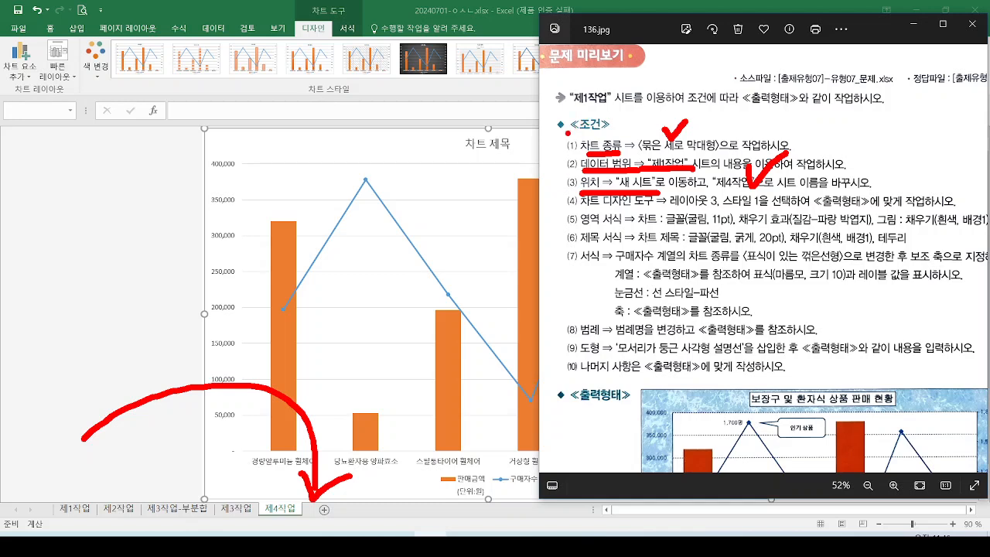
Bracket conditions (1) to (3), underline condition (7) on changing the 구매자수 series to a secondary-axis line, and clear the marks.
mouse_move(567, 134)
mouse_down()
mouse_move(554, 171)
mouse_move(563, 180)
mouse_up()
drag(624, 264, 950, 263)
click(702, 282)
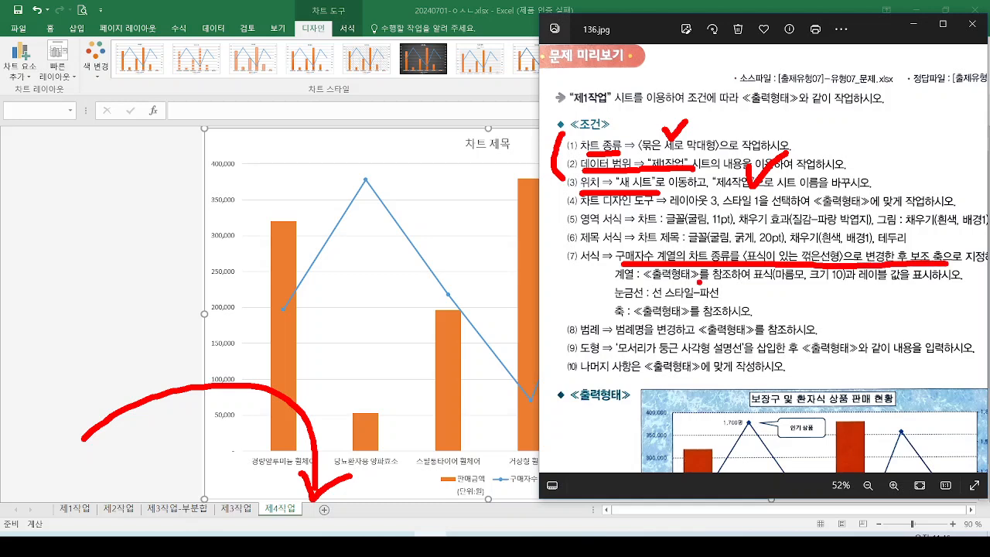
key(Escape)
Frame 차트 디자인 도구 in condition (4), underline 레이아웃 3 and 스타일 1, clear the marks, and minimize the task image.
drag(842, 243, 819, 239)
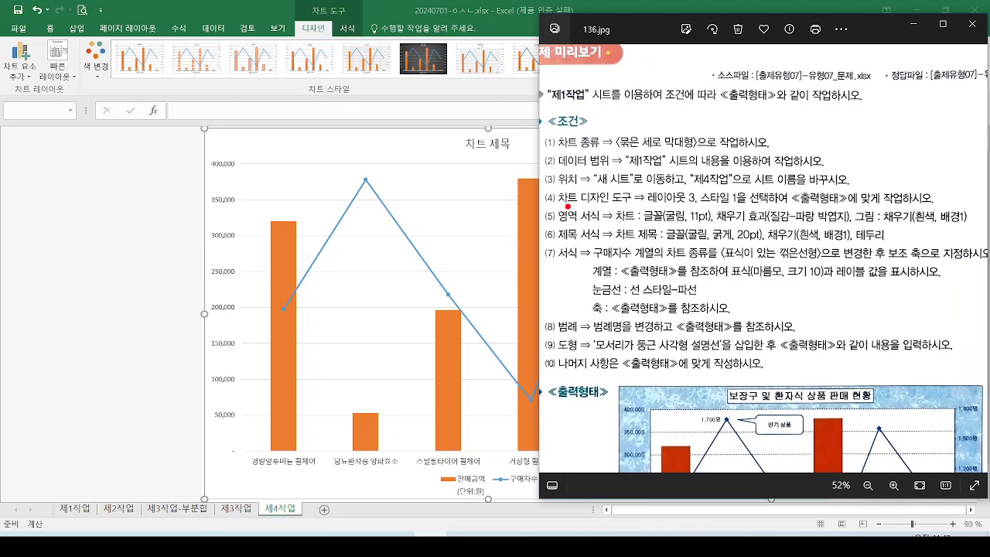
mouse_move(540, 184)
mouse_down()
mouse_move(636, 208)
mouse_move(773, 208)
mouse_up()
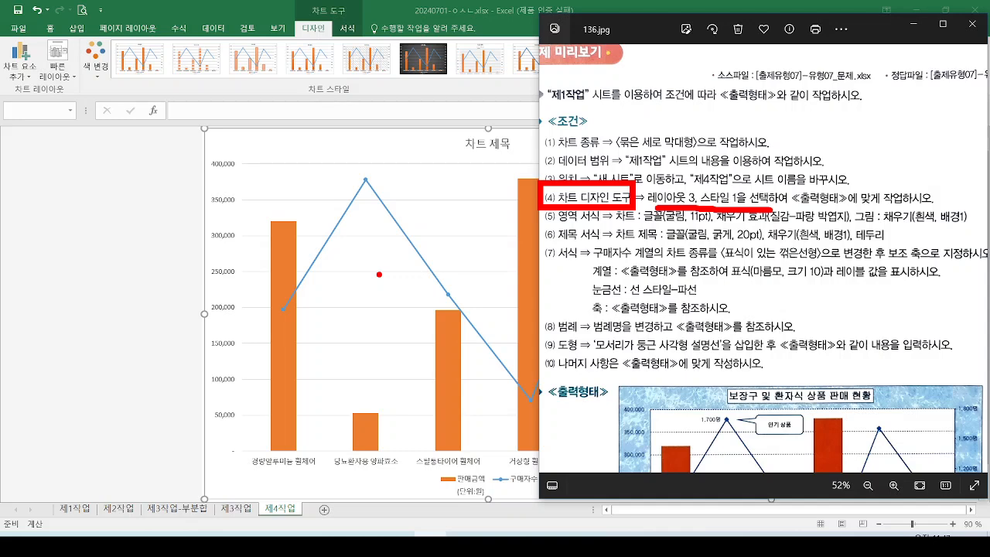
key(Escape)
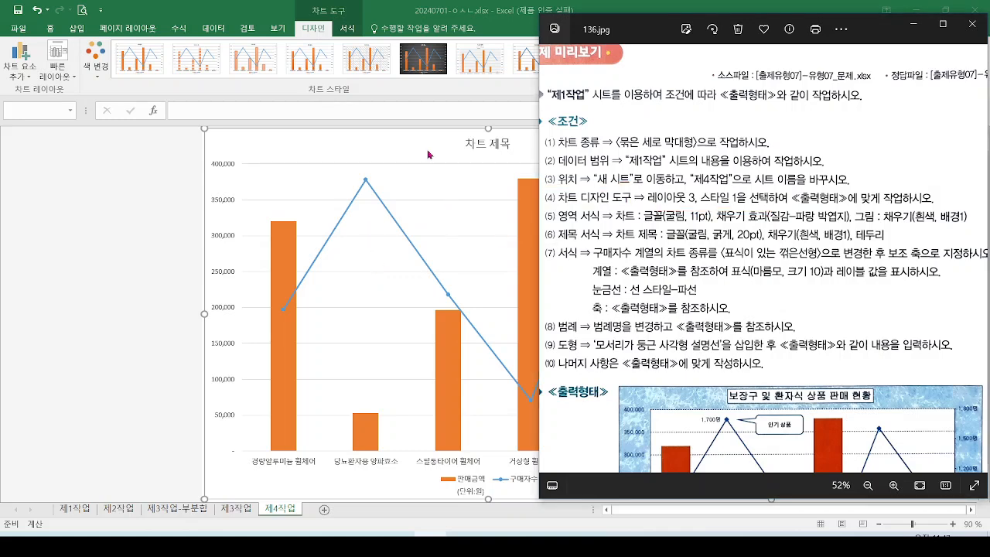
click(911, 26)
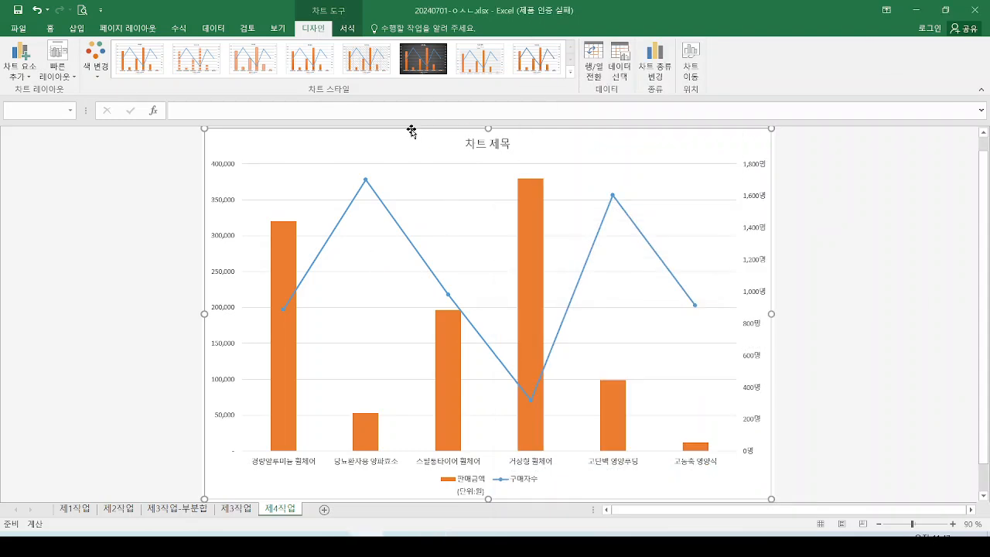
Draw a curve from the chart up to 차트 도구, frame its 디자인 and 서식 headings, and clear the marks.
mouse_move(379, 164)
mouse_down()
mouse_move(333, 116)
mouse_move(330, 59)
mouse_up()
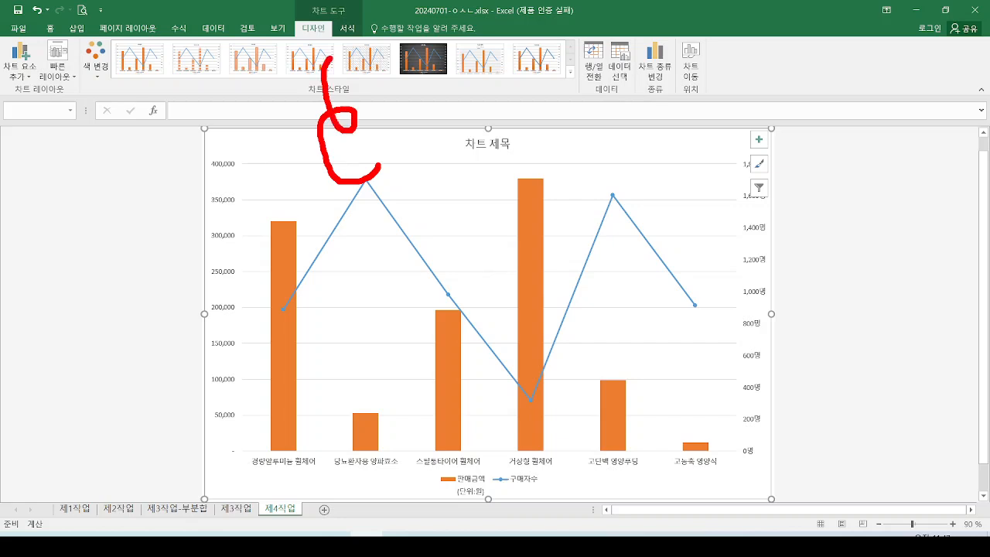
mouse_move(292, 3)
mouse_down()
mouse_move(317, 42)
mouse_move(362, 42)
mouse_move(292, 2)
mouse_up()
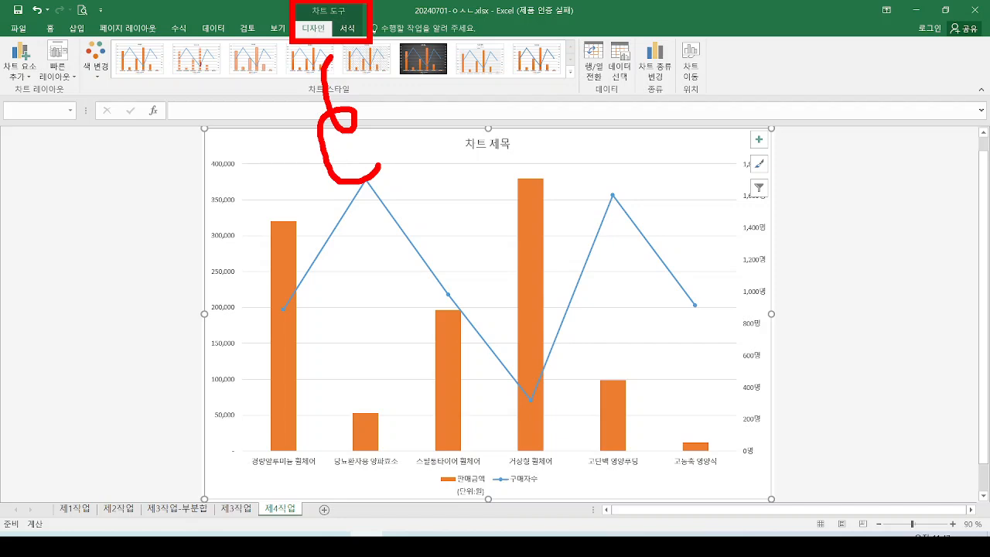
key(Escape)
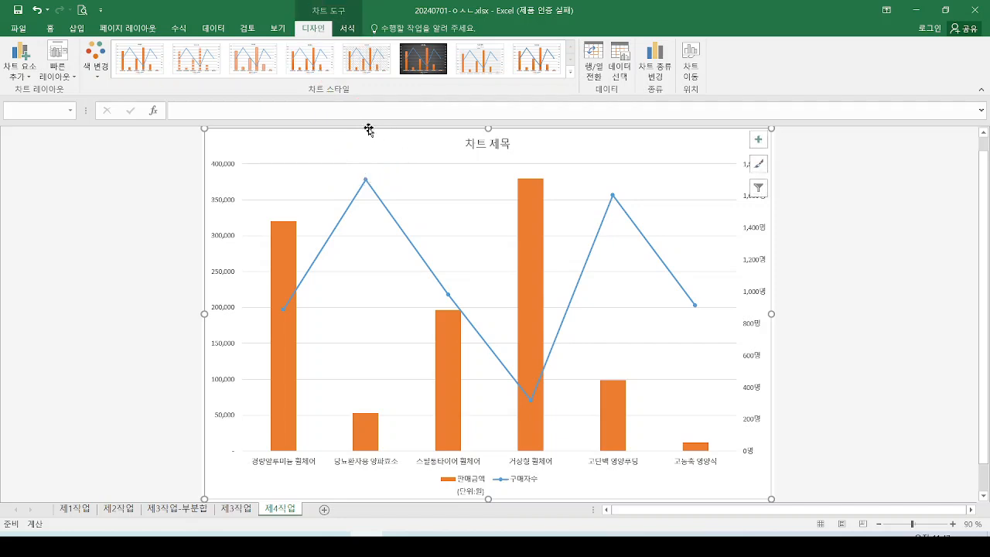
Frame the 차트 스타일 label, tick the first three chart styles, circle the third one, and clear the marks.
mouse_move(295, 76)
mouse_down()
mouse_move(295, 91)
mouse_move(295, 76)
mouse_up()
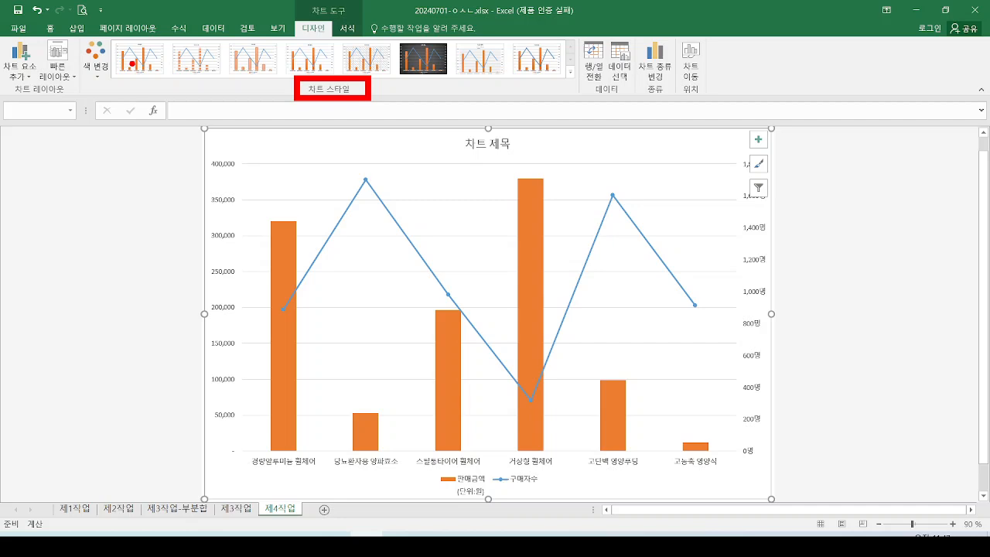
mouse_move(133, 46)
mouse_down()
mouse_move(139, 60)
mouse_move(169, 32)
mouse_move(215, 33)
mouse_move(245, 55)
mouse_move(271, 32)
mouse_up()
drag(239, 64, 252, 101)
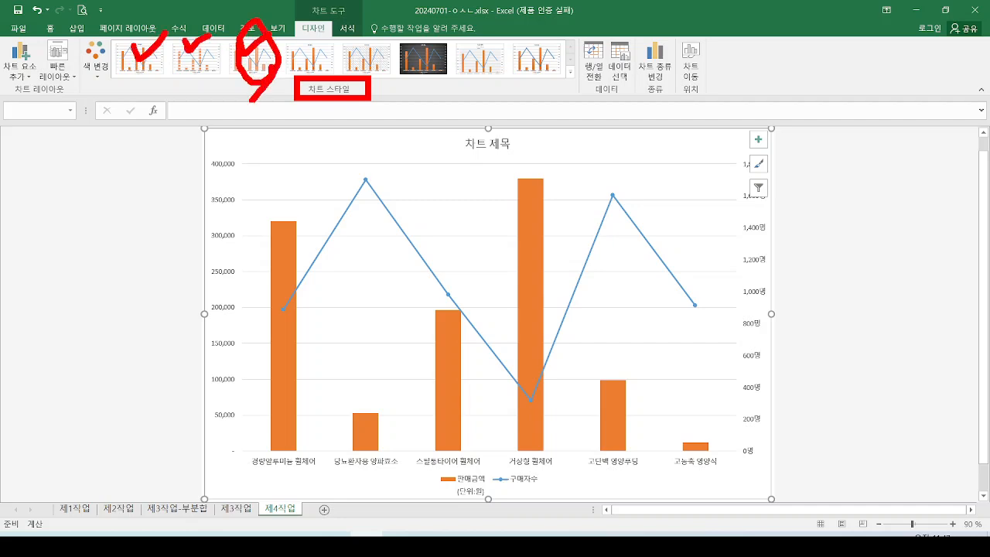
key(Escape)
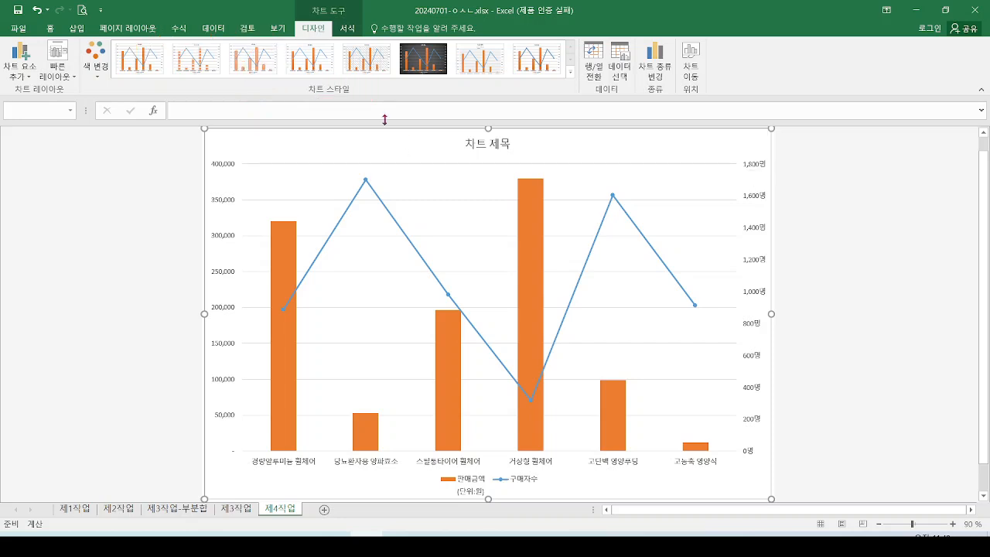
Apply the third chart style to the combo chart and mark the restyled first and fourth columns with the pen.
click(260, 67)
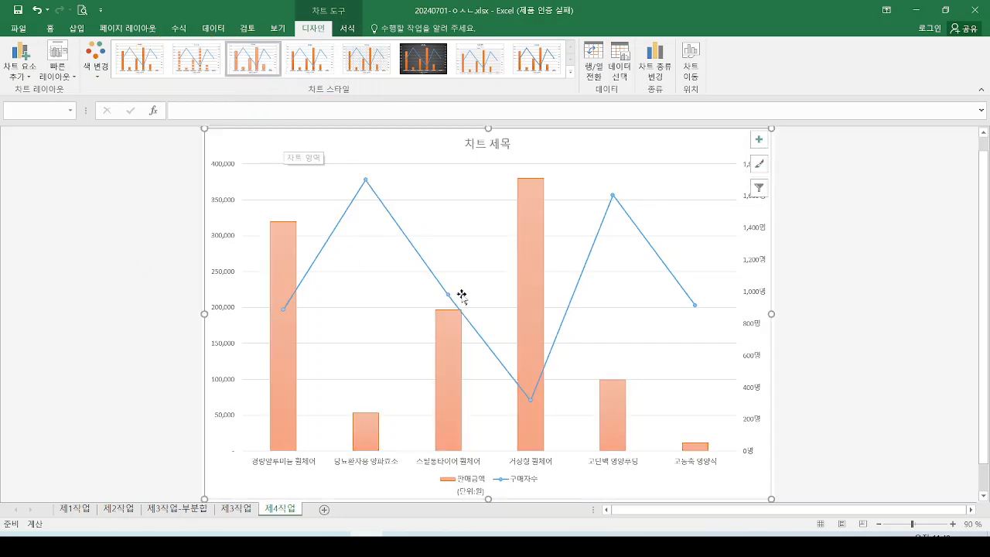
drag(285, 223, 313, 227)
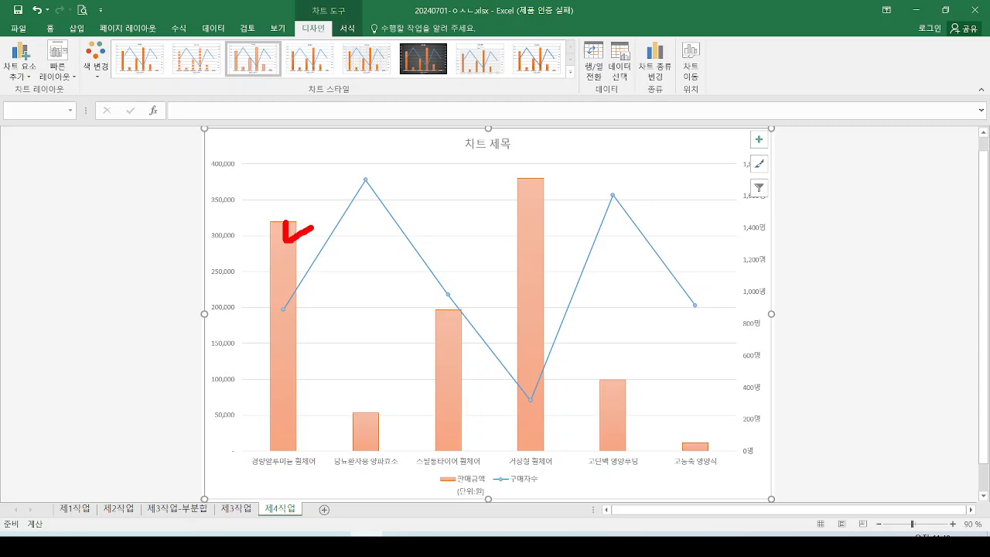
mouse_move(518, 204)
mouse_down()
mouse_move(524, 224)
mouse_move(563, 193)
mouse_up()
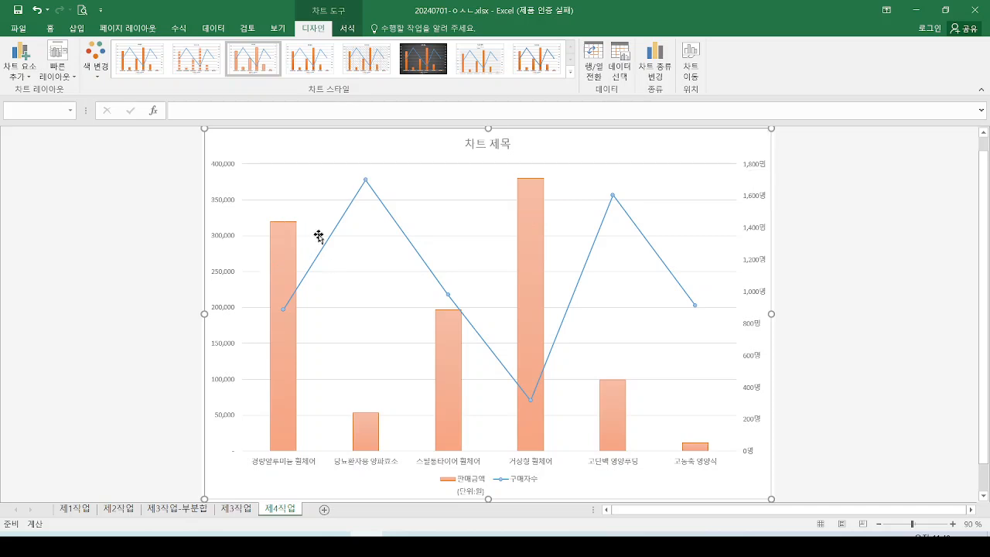
Circle the applied third chart style, draw a zigzag line from it to 빠른 레이아웃, and frame that command.
mouse_move(285, 76)
mouse_down()
mouse_move(255, 82)
mouse_move(284, 47)
mouse_move(277, 94)
mouse_up()
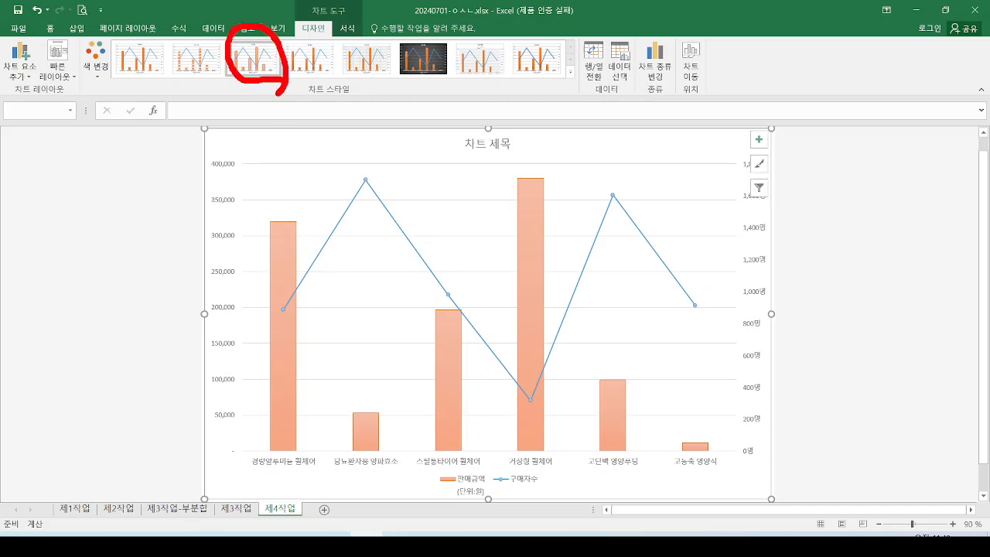
mouse_move(223, 73)
mouse_down()
mouse_move(204, 84)
mouse_move(85, 87)
mouse_up()
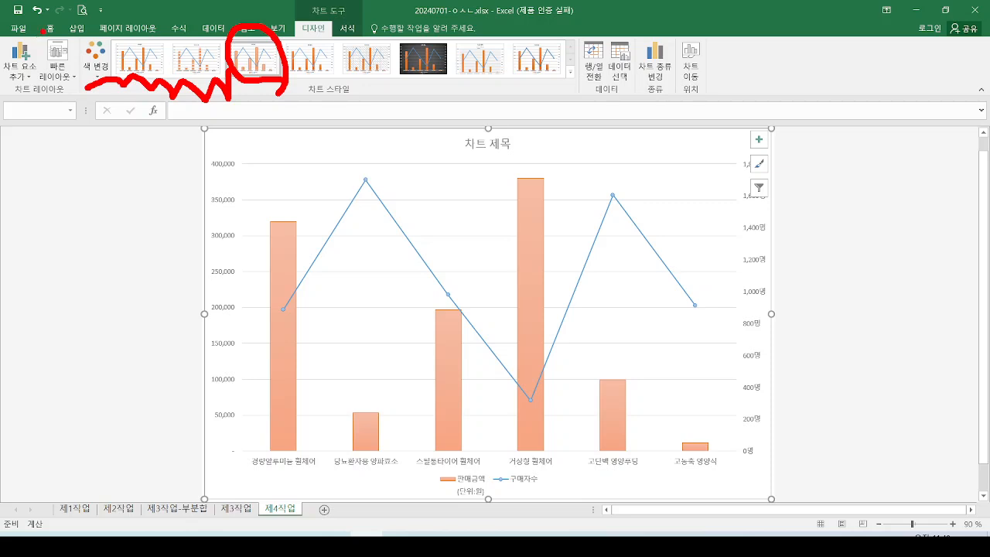
mouse_move(40, 33)
mouse_down()
mouse_move(82, 96)
mouse_move(42, 34)
mouse_up()
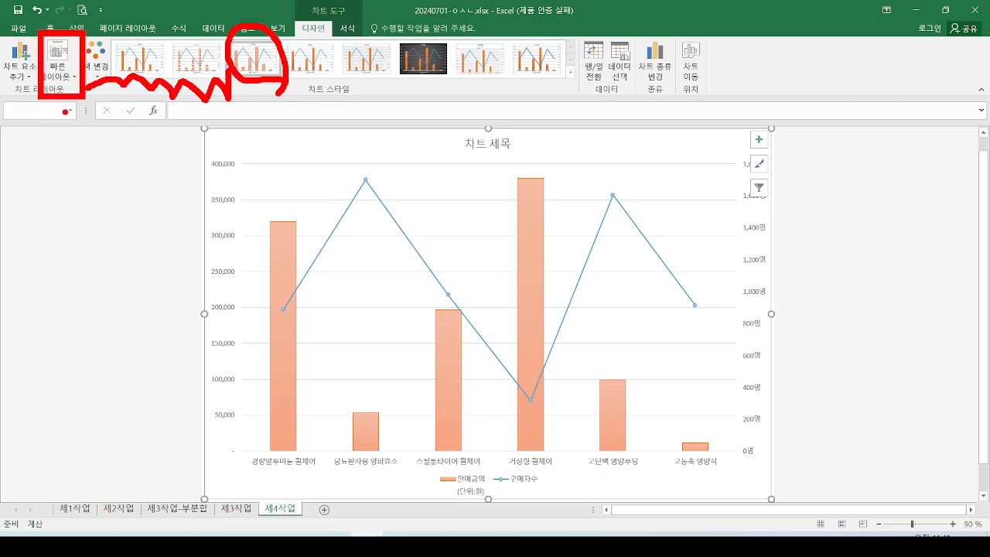
Try to apply 레이아웃 3 to the combo chart from the quick layouts.
key(Escape)
key(ctrl+4)
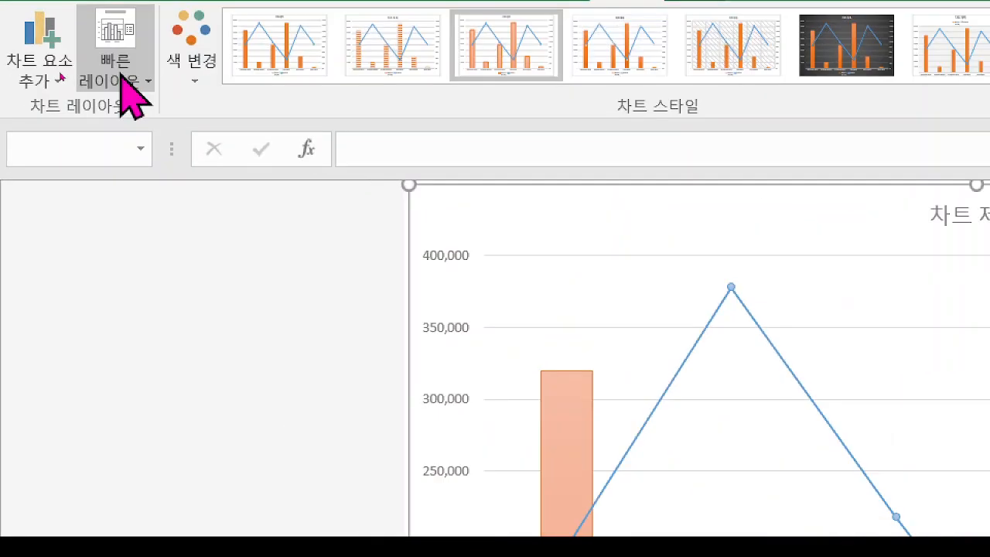
click(123, 71)
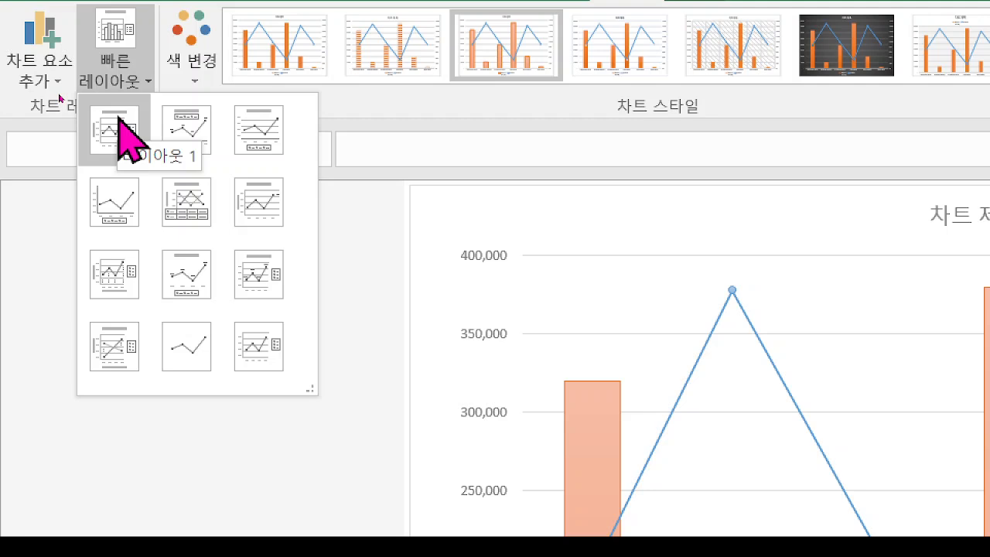
click(241, 128)
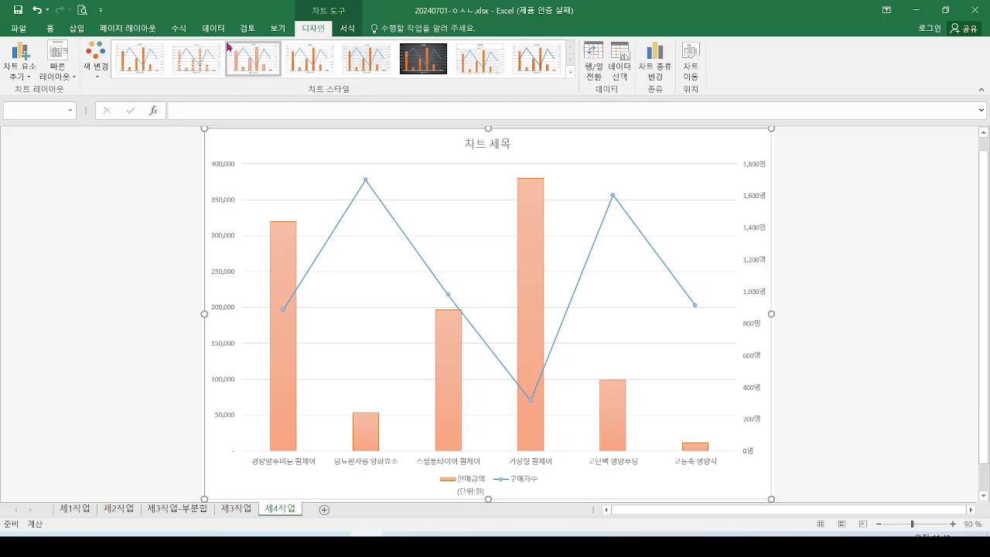
Apply chart style 1 to the combo chart and give it 레이아웃 3.
click(140, 58)
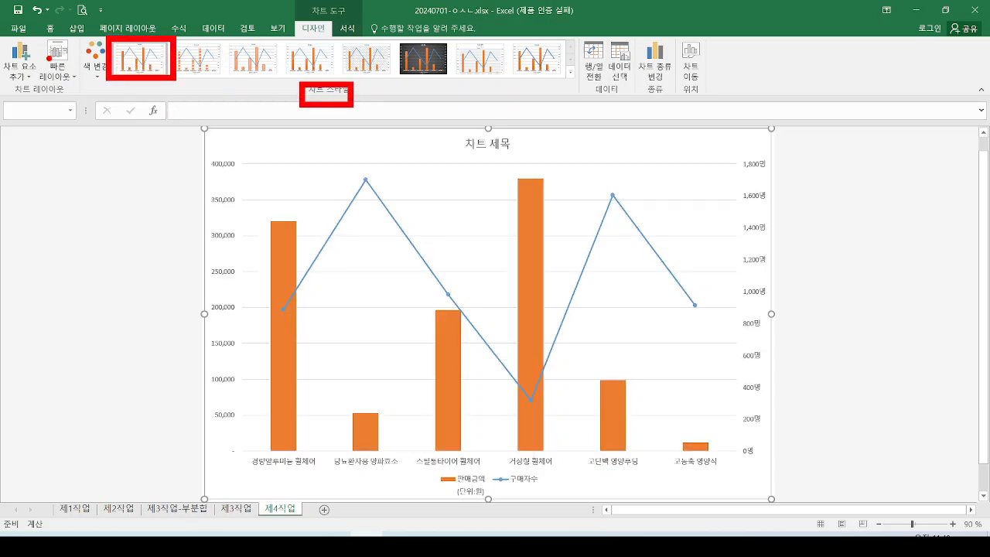
click(61, 77)
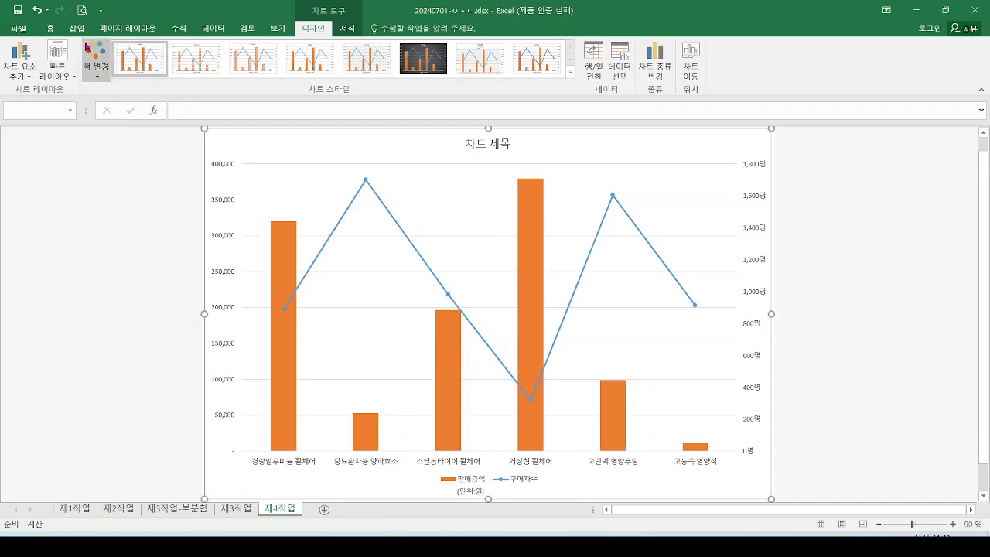
click(58, 62)
click(129, 102)
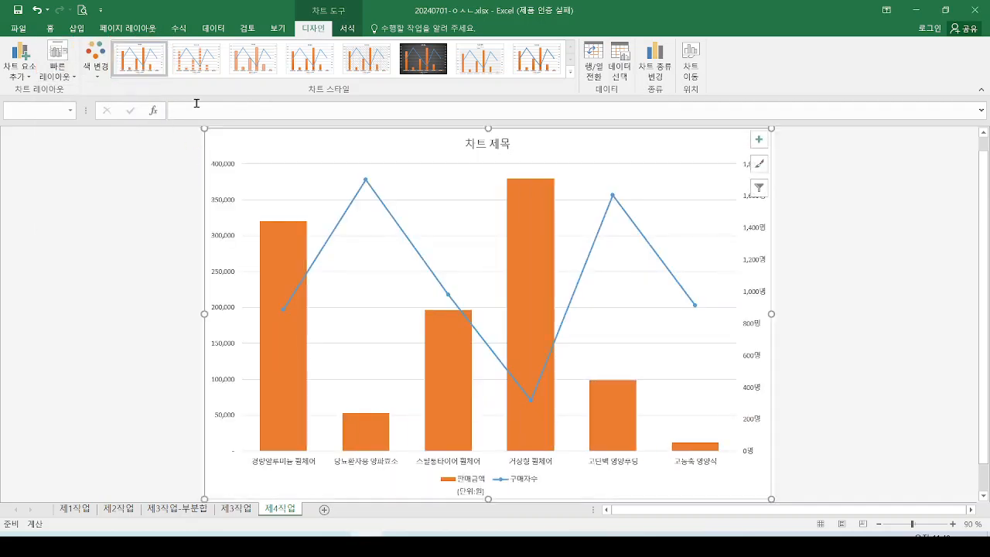
Draw a large spiral over the chart's plot area with the pen and clear it.
key(ctrl+2)
mouse_move(584, 339)
mouse_down()
mouse_move(493, 431)
mouse_move(360, 274)
mouse_move(513, 249)
mouse_up()
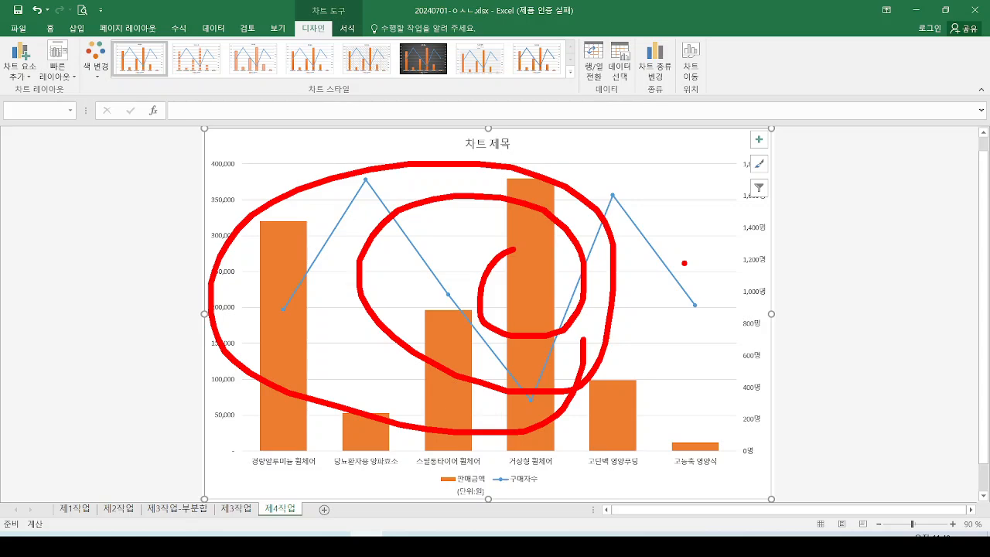
key(Escape)
Show the task image 136.jpg, underline 레이아웃 3 and 스타일 1, tick the first chart style and circle 빠른 레이아웃.
click(431, 543)
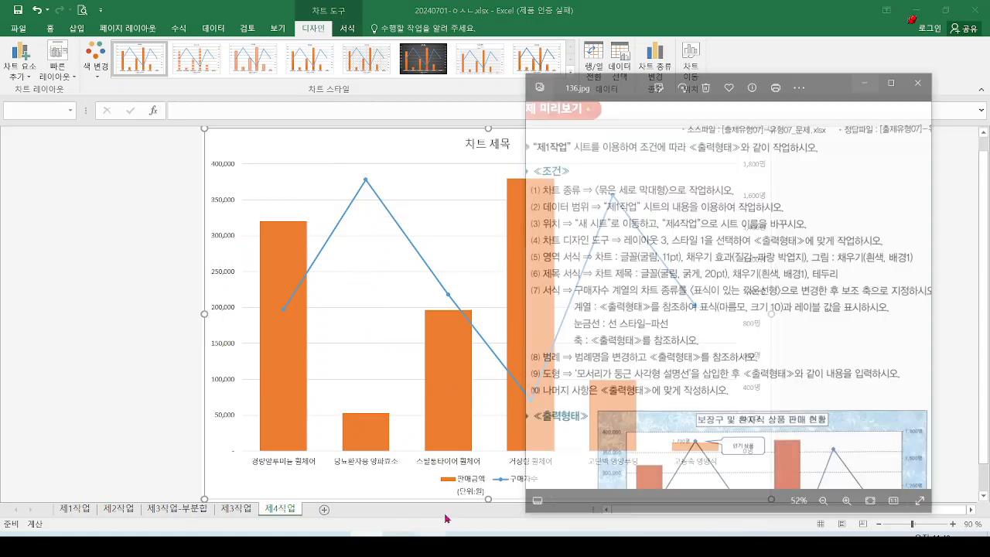
drag(652, 207, 741, 207)
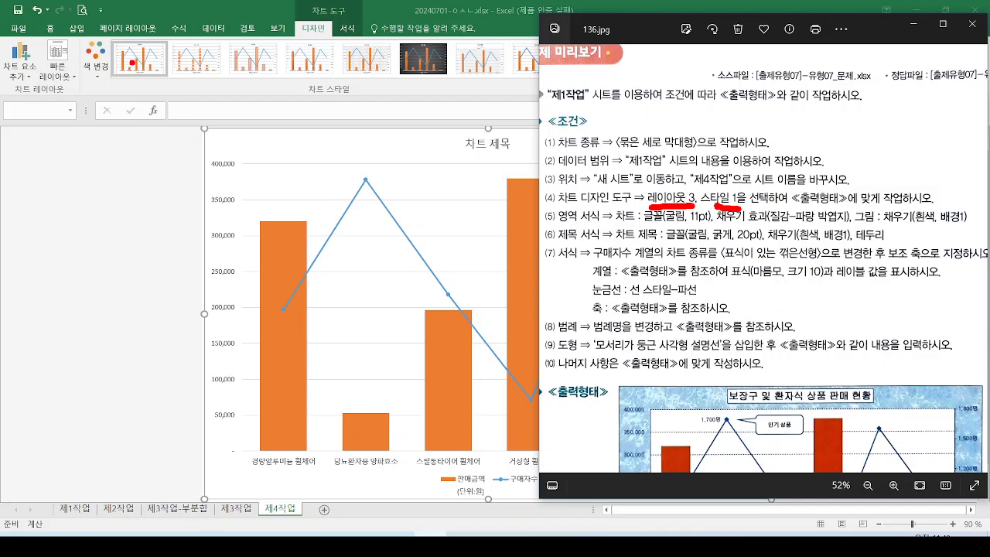
drag(130, 49, 172, 34)
drag(59, 51, 57, 96)
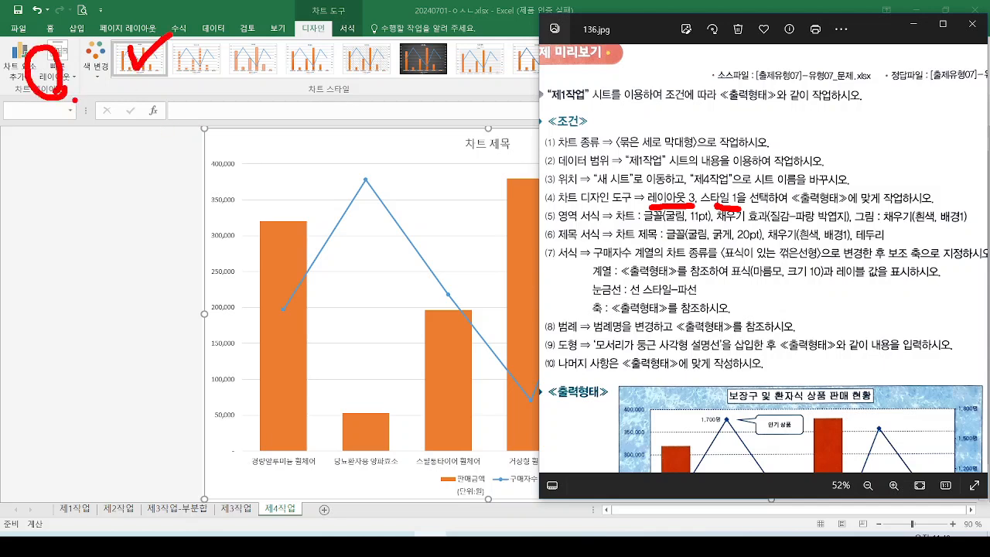
Frame 영역 서식 in condition (5), underline its chart font and fill text, clear the marks, and minimize the task image.
mouse_move(554, 224)
mouse_down()
mouse_move(600, 223)
mouse_move(560, 204)
mouse_move(560, 224)
mouse_up()
drag(619, 220, 816, 227)
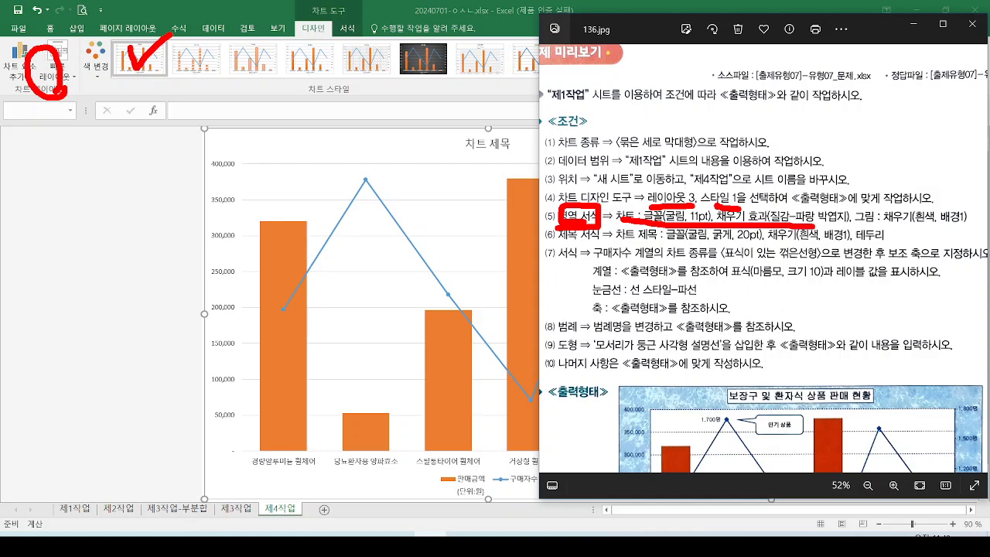
key(Escape)
click(430, 153)
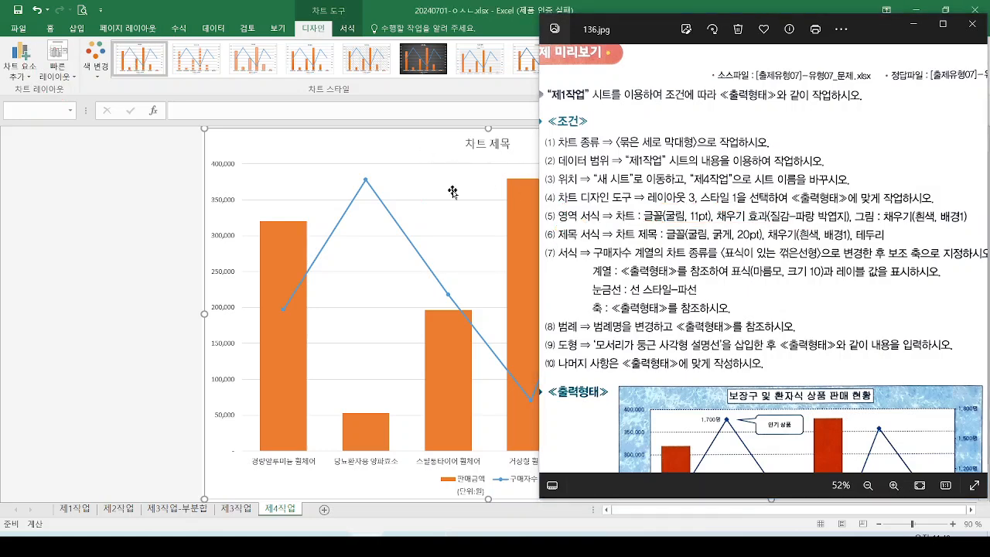
click(914, 20)
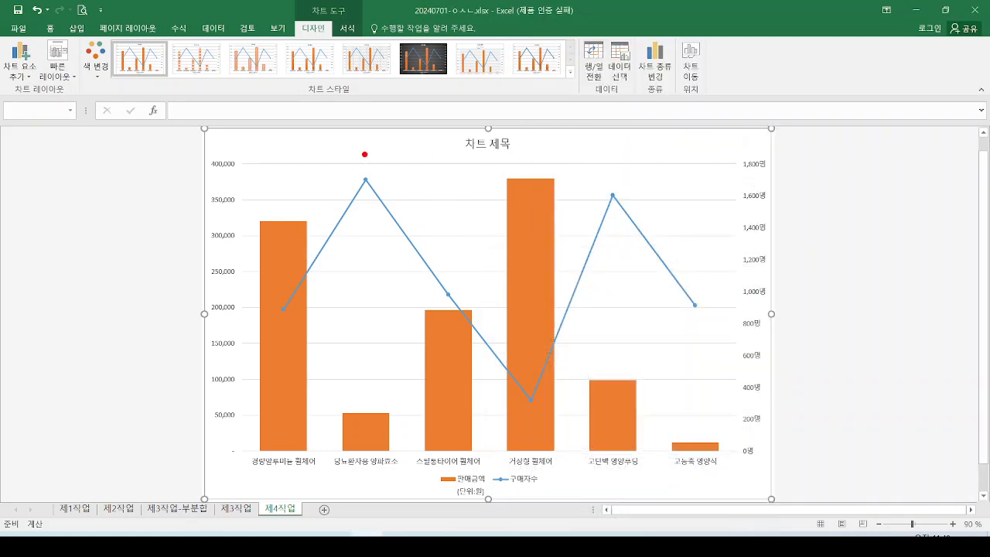
Tick blank spots of the chart area, cross spots inside the plot area, and clear the pen marks.
drag(369, 149, 395, 130)
mouse_move(610, 140)
mouse_down()
mouse_move(619, 151)
mouse_move(657, 130)
mouse_up()
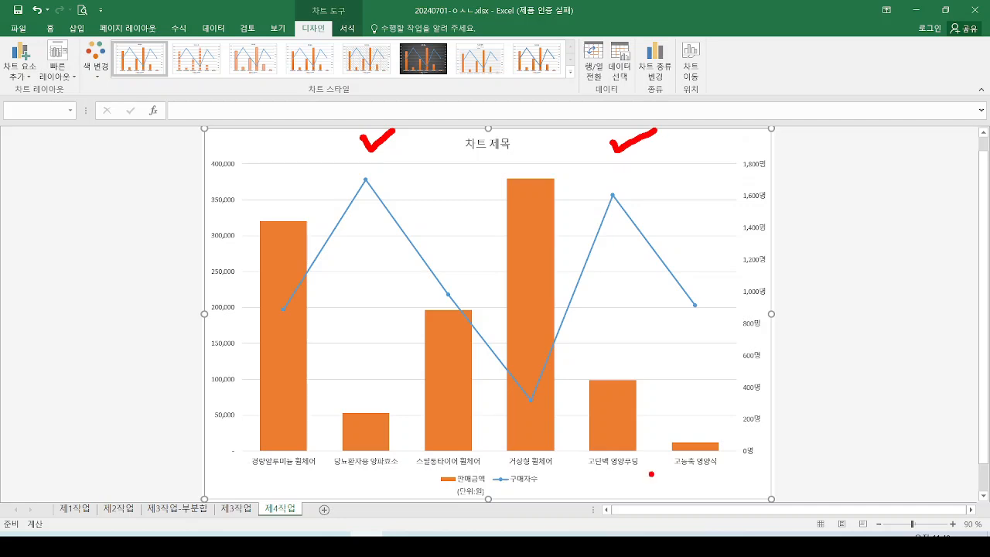
drag(648, 484, 678, 472)
mouse_move(707, 176)
mouse_down()
mouse_move(685, 202)
mouse_move(709, 199)
mouse_move(691, 242)
mouse_move(709, 243)
mouse_up()
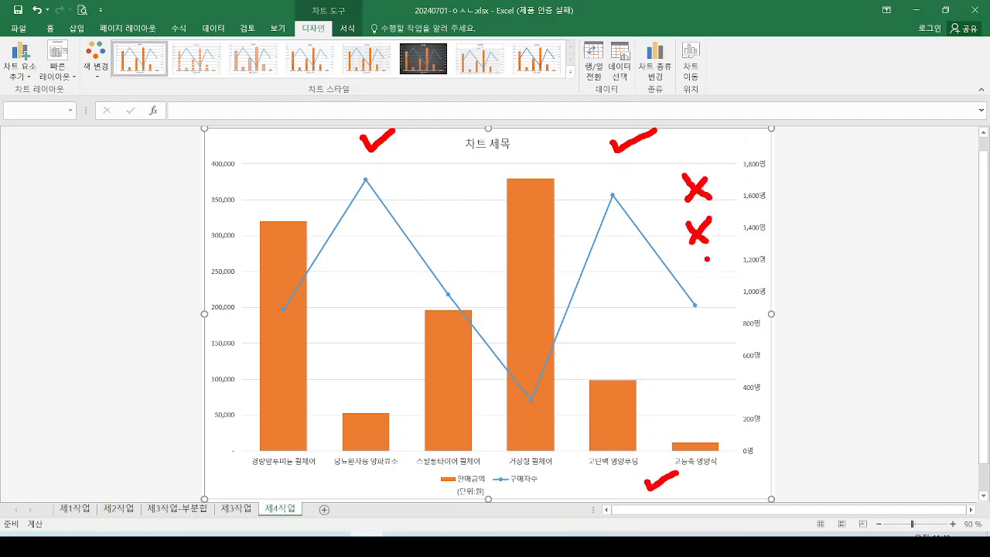
drag(352, 478, 339, 494)
mouse_move(375, 272)
mouse_down()
mouse_move(349, 306)
mouse_move(402, 338)
mouse_up()
key(Escape)
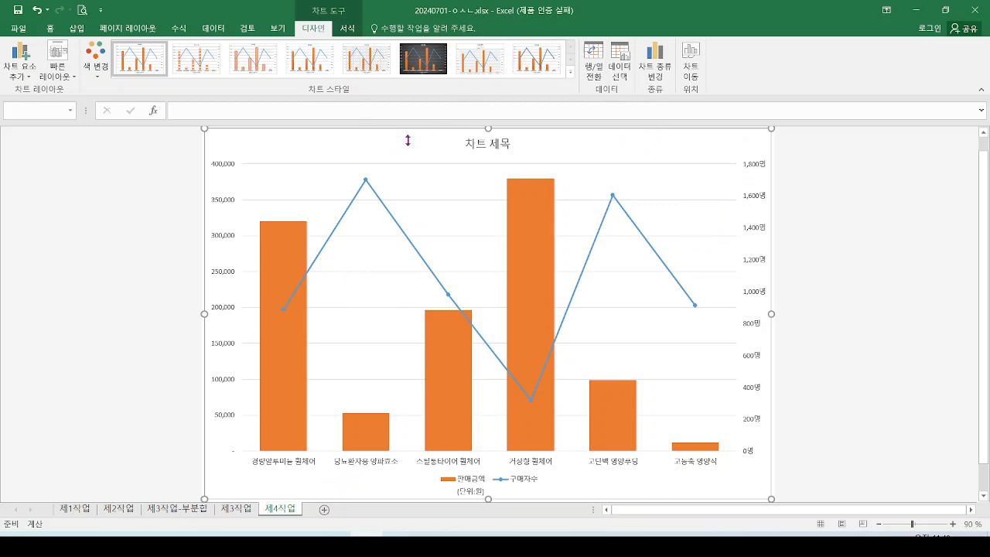
Frame the 차트 영역 label near the chart title, tick the blank area beside it, and clear the marks.
key(ctrl+2)
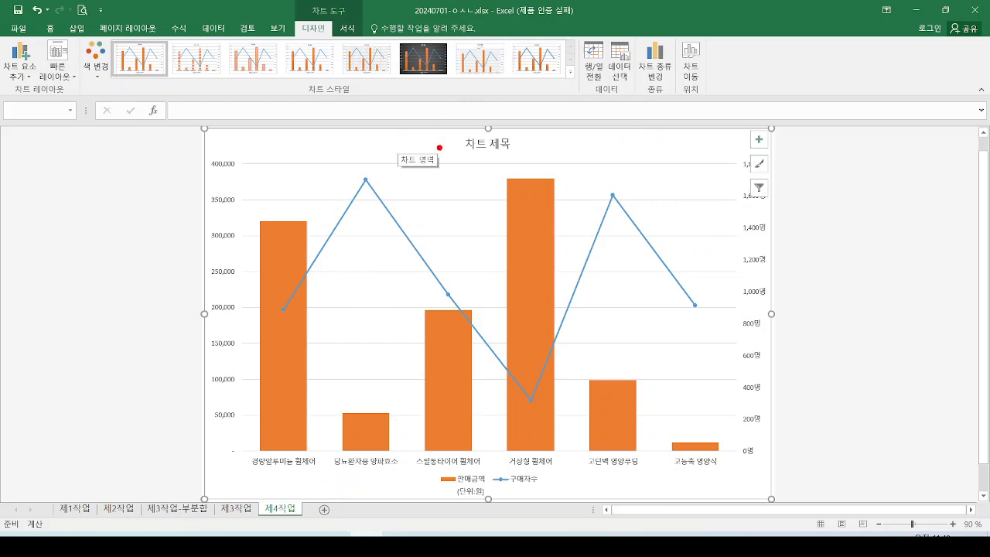
mouse_move(442, 150)
mouse_down()
mouse_move(385, 158)
mouse_move(447, 166)
mouse_move(443, 147)
mouse_up()
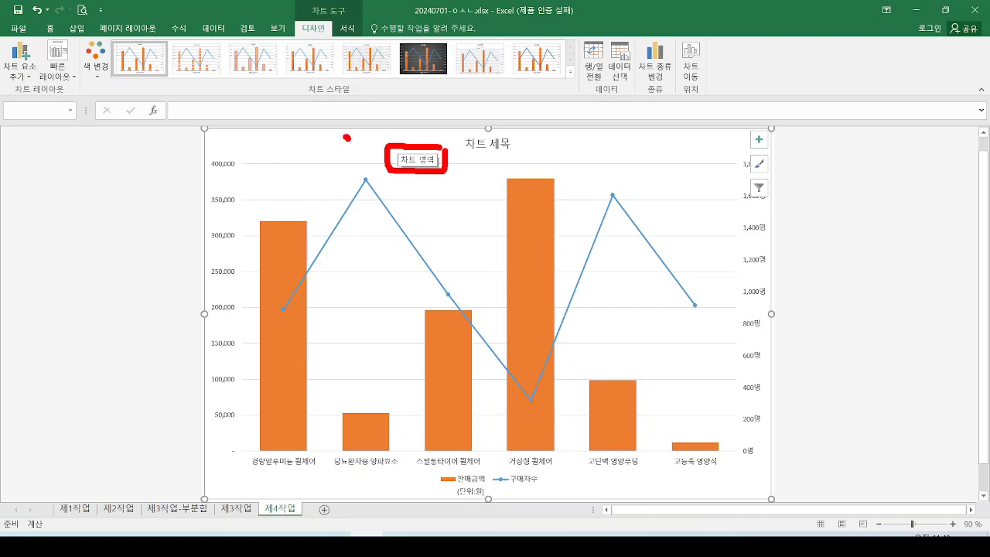
drag(347, 138, 363, 128)
key(Escape)
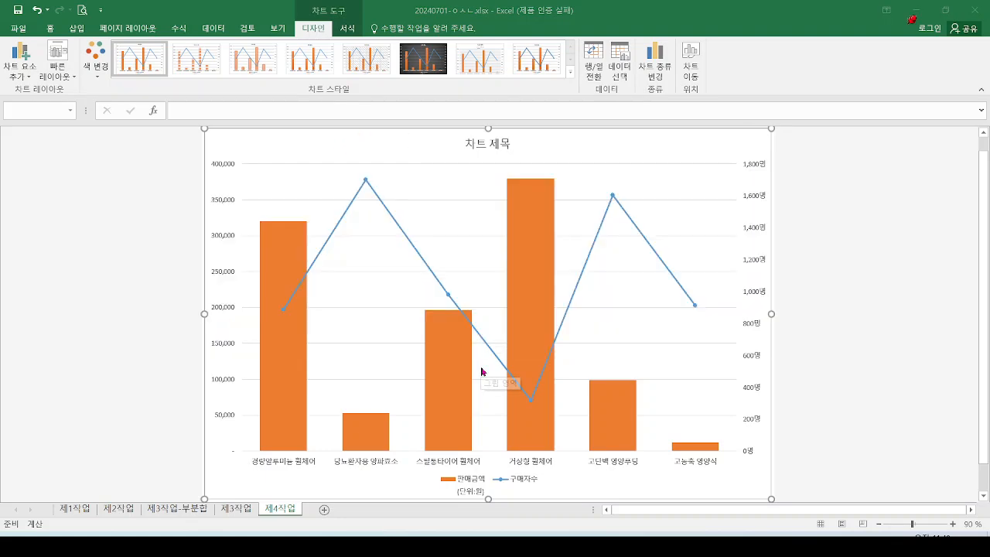
Bring back the task image, frame 차트 : 글꼴(굴림, 11pt) in condition (5), and erase the frame.
key(alt+Tab)
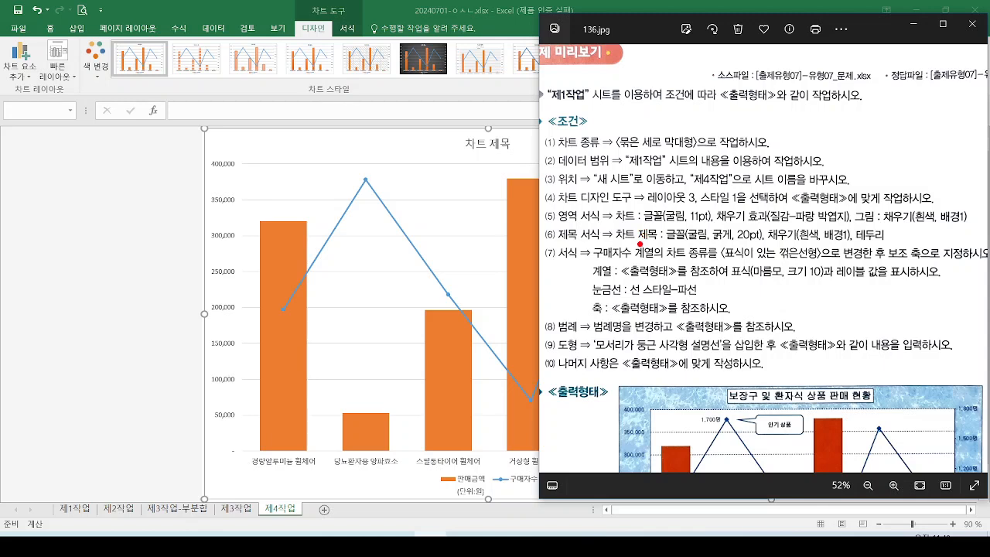
mouse_move(610, 202)
mouse_down()
mouse_move(719, 229)
mouse_move(648, 200)
mouse_up()
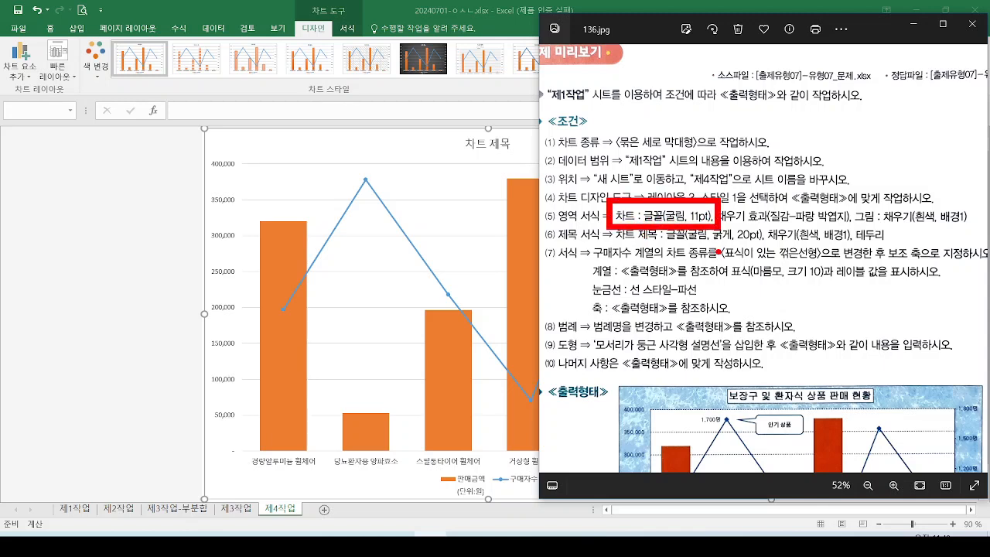
mouse_move(718, 200)
mouse_down()
mouse_move(871, 201)
mouse_move(720, 231)
mouse_move(981, 203)
mouse_move(774, 229)
mouse_move(718, 203)
mouse_up()
key(e)
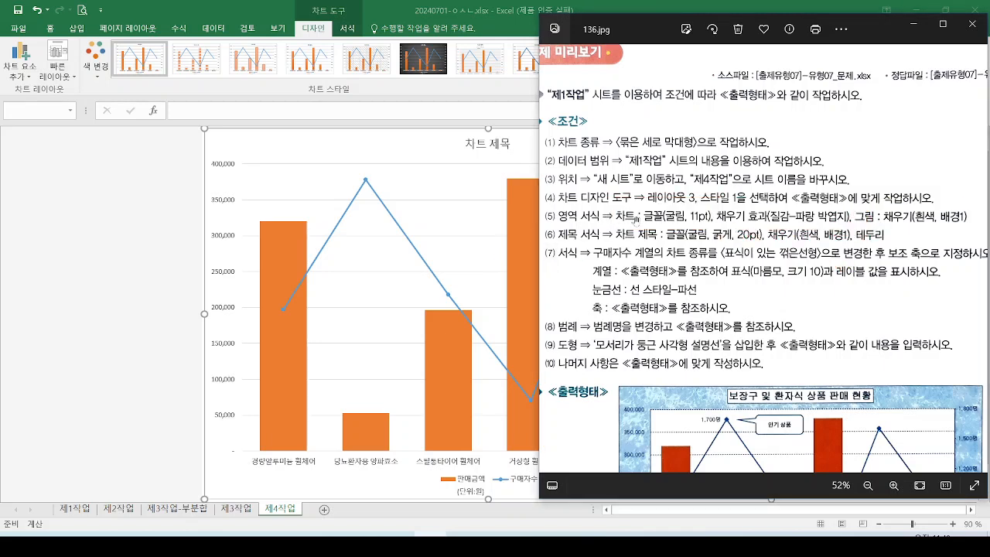
Underline 글꼴(굴림, 11pt) in condition (5), tick the formatting conditions around it, and clear the marks.
drag(645, 225, 712, 225)
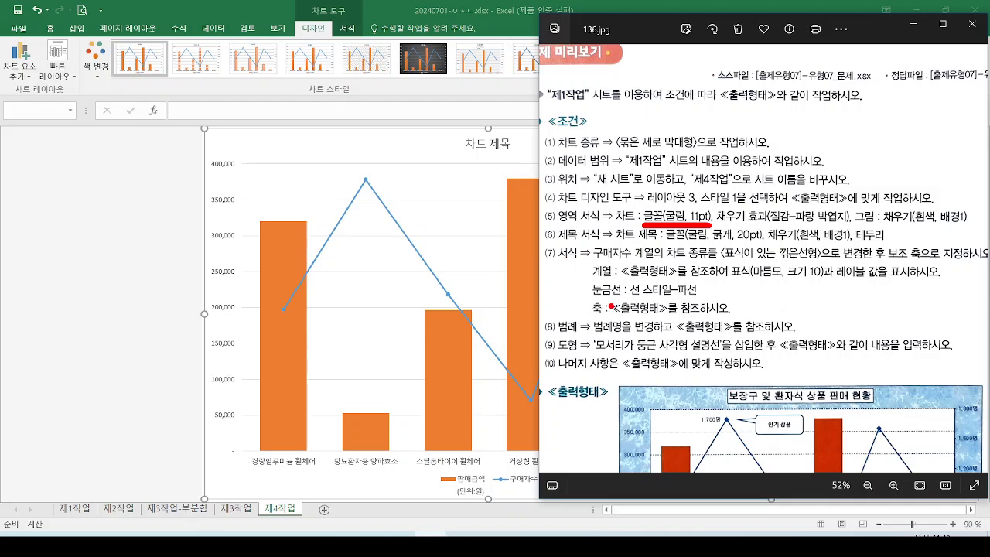
mouse_move(607, 305)
mouse_down()
mouse_move(611, 319)
mouse_move(628, 307)
mouse_up()
mouse_move(570, 199)
mouse_down()
mouse_move(576, 209)
mouse_move(605, 183)
mouse_up()
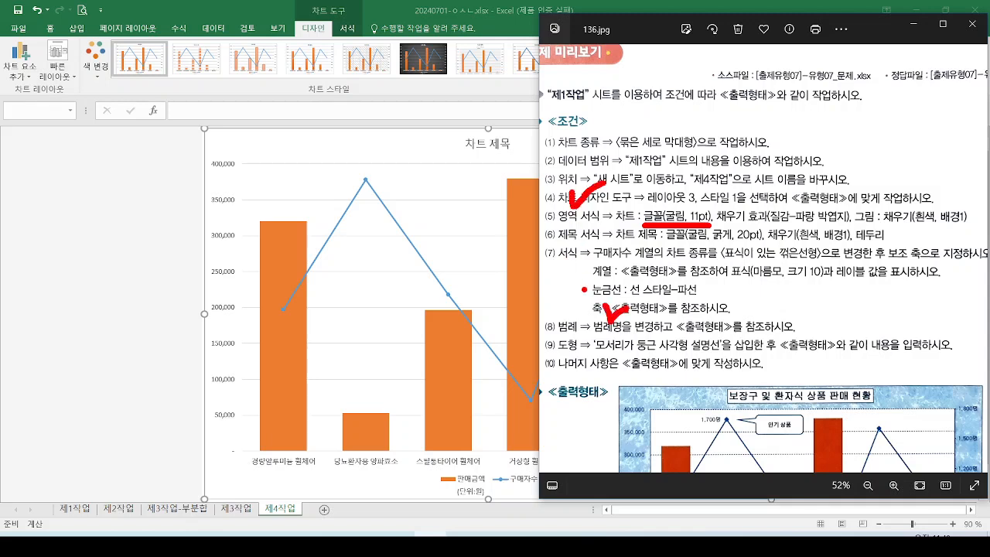
drag(593, 234, 622, 224)
key(Escape)
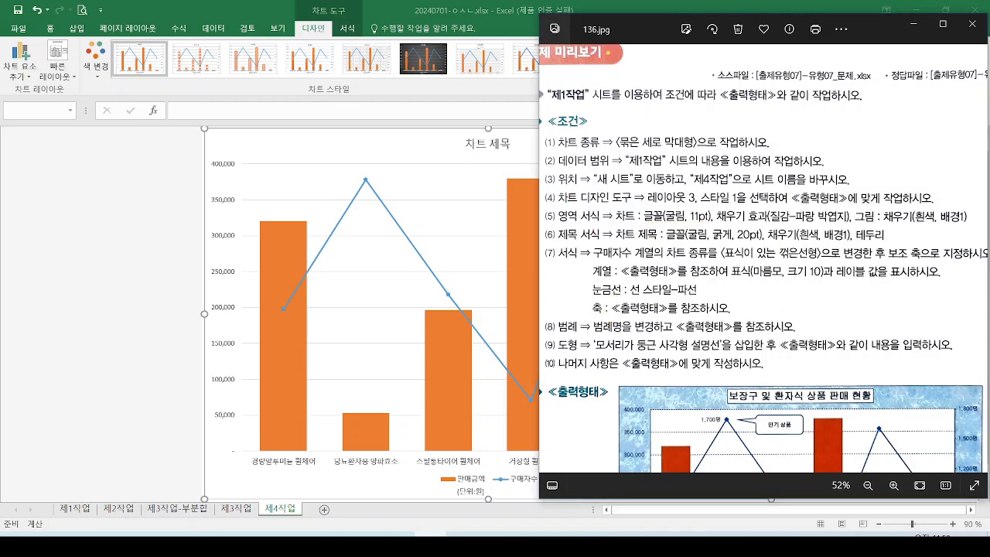
Draw a downward arrow beside the conditions, mark the 영역 서식 line, clear the marks, and return to the chart in Excel.
mouse_move(536, 138)
mouse_down()
mouse_move(523, 237)
mouse_move(511, 217)
mouse_move(562, 212)
mouse_up()
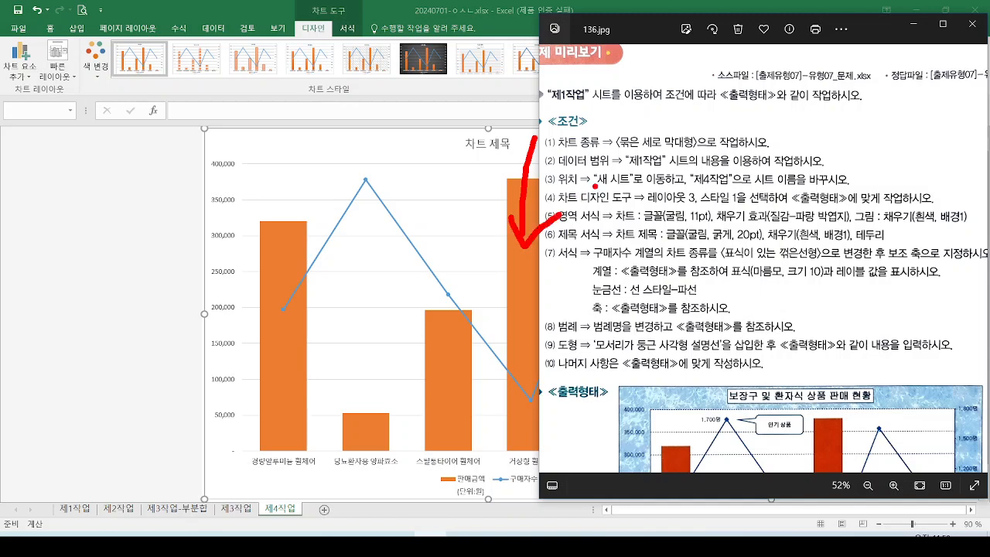
key(e)
mouse_move(572, 224)
mouse_down()
mouse_move(638, 224)
mouse_move(693, 200)
mouse_up()
key(Escape)
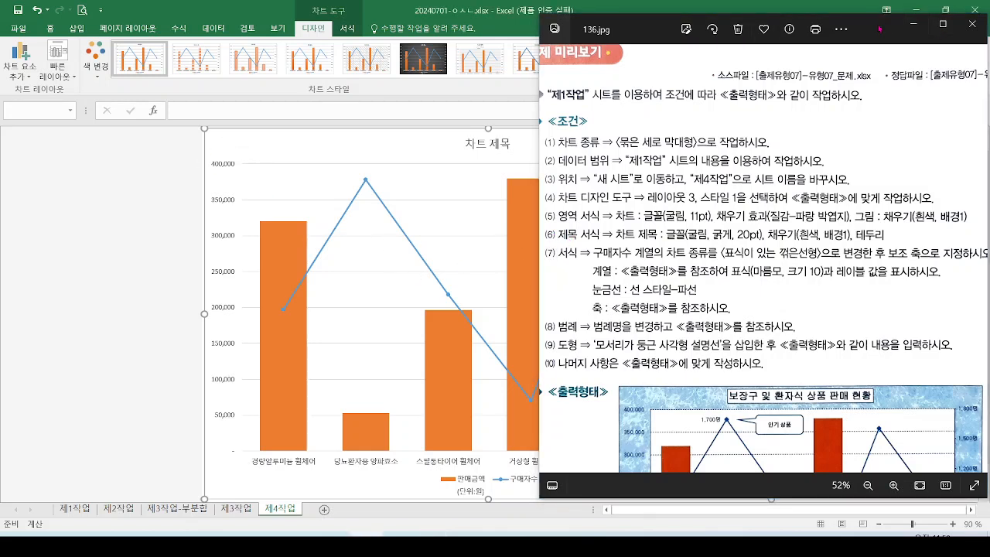
key(alt+Tab)
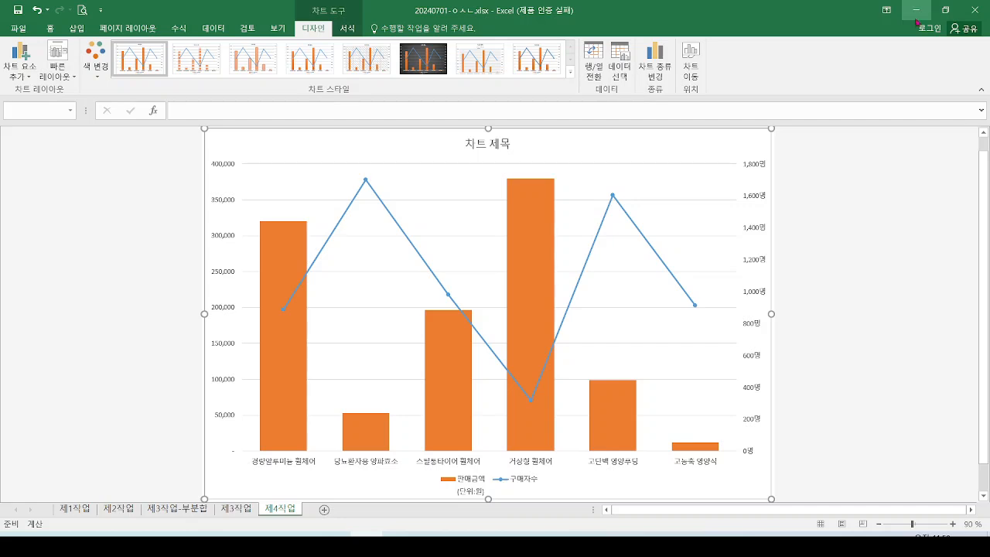
Mark the 홈 heading with the pen, show its commands, frame the font name setting, and clear the marks.
key(ctrl+2)
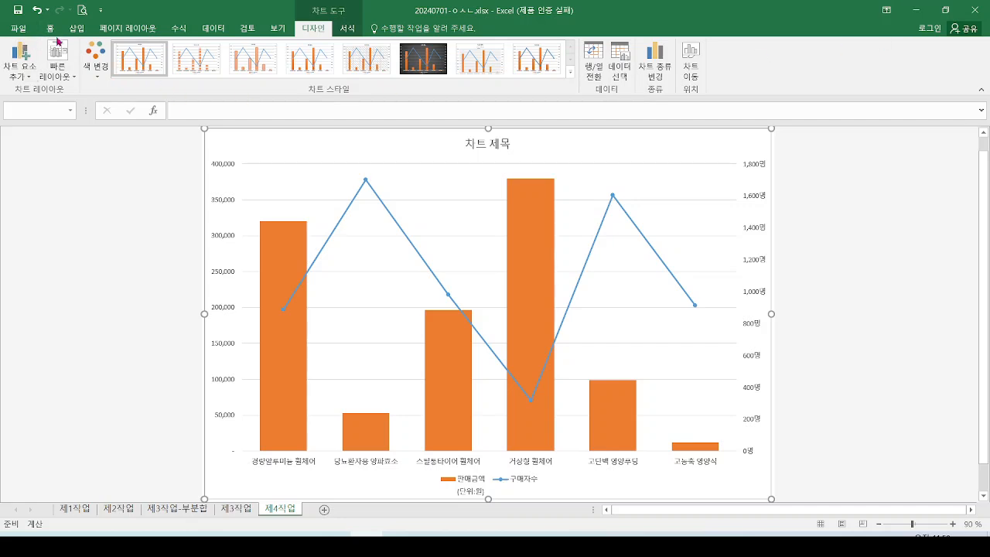
mouse_move(58, 35)
mouse_down()
mouse_move(44, 20)
mouse_move(59, 53)
mouse_up()
key(Escape)
click(50, 28)
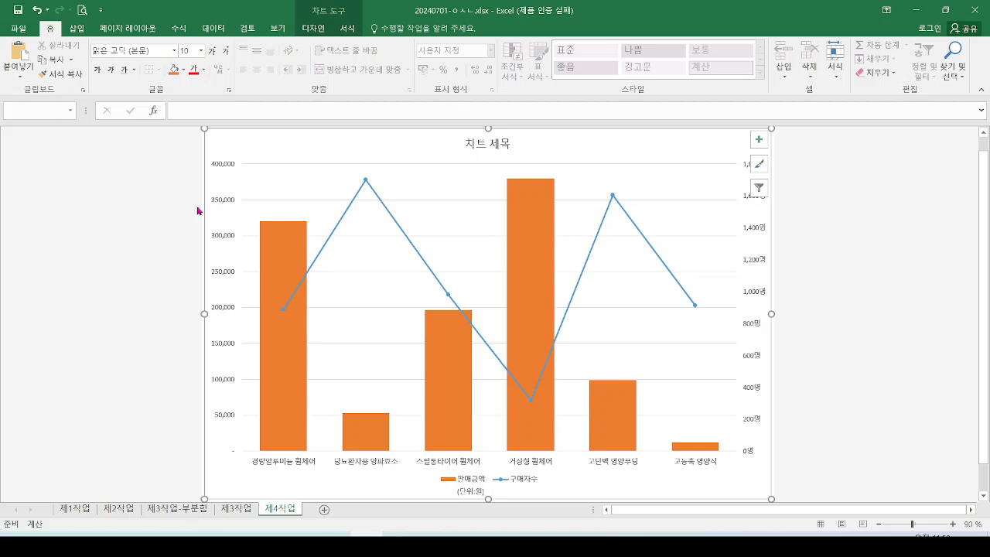
key(ctrl+2)
mouse_move(85, 37)
mouse_down()
mouse_move(129, 61)
mouse_move(170, 61)
mouse_up()
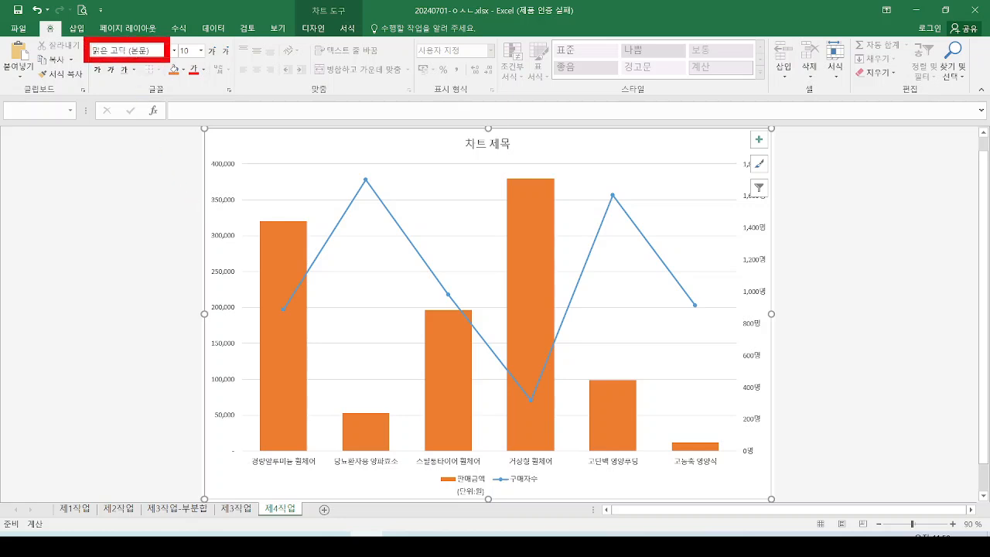
key(Escape)
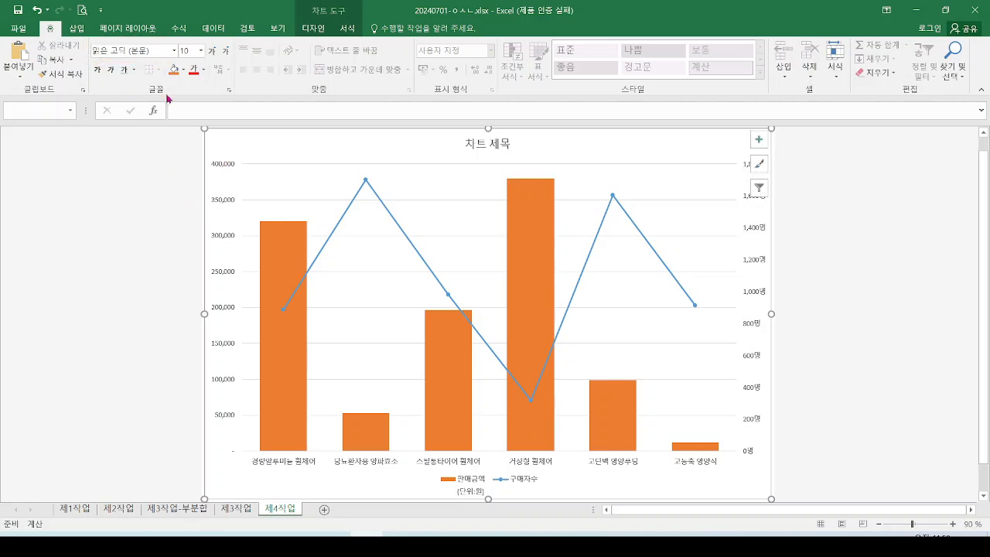
Set the whole chart area's font to 굴림 at 11 pt.
click(153, 50)
text(굴림)
key(Return)
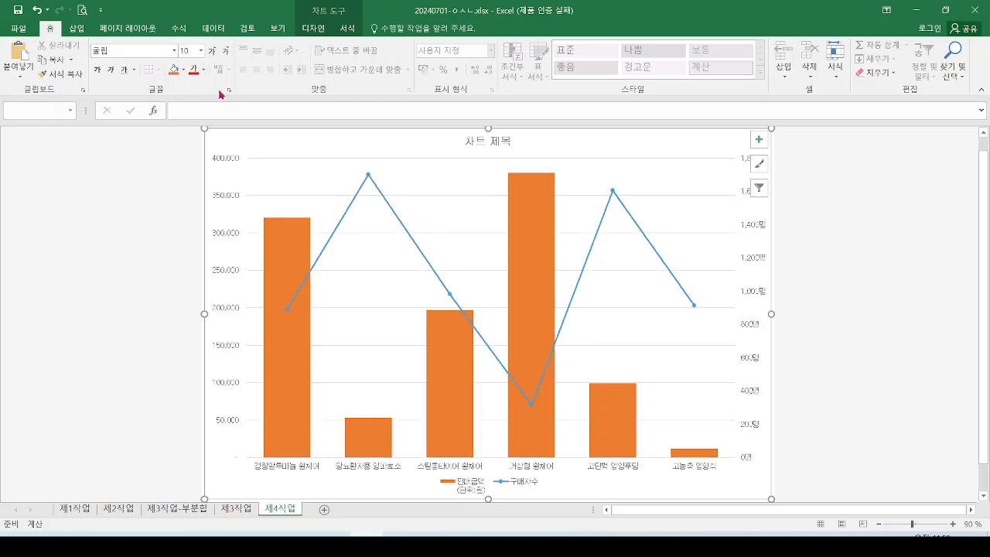
click(187, 50)
text(1)
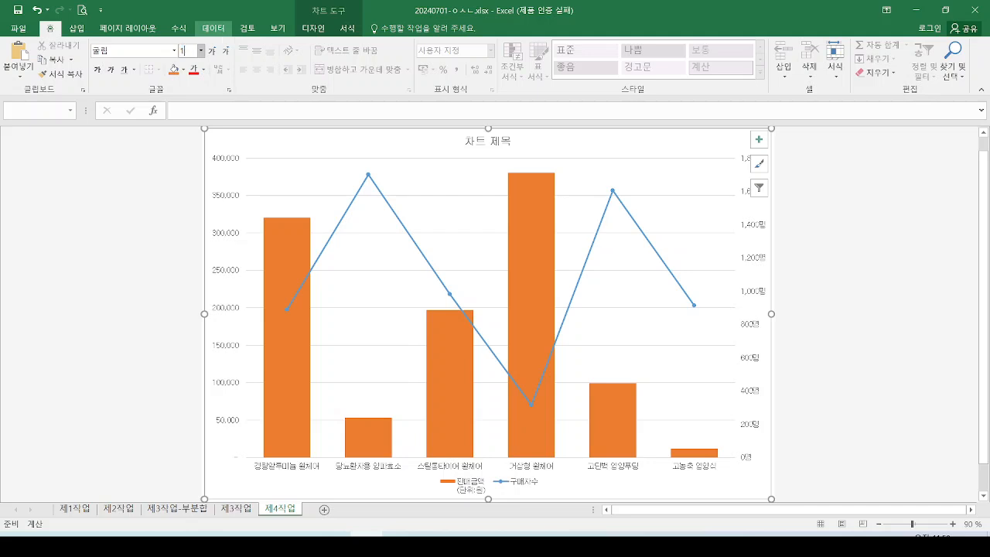
text(1)
key(Return)
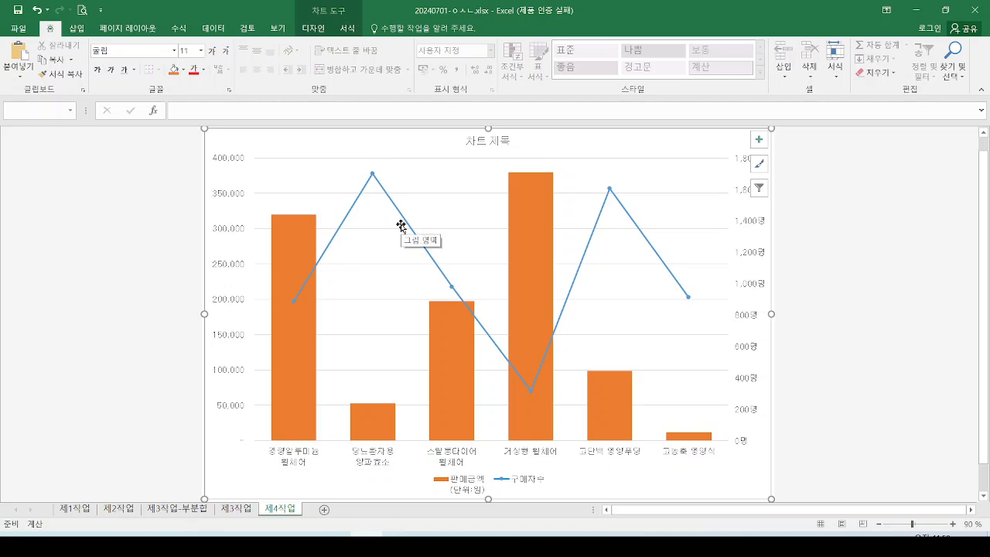
Switch to the task image 136.jpg, frame 채우기 효과(질감-파랑 박엽지) in condition (5), clear the mark, and return to the Excel chart.
key(alt+Tab)
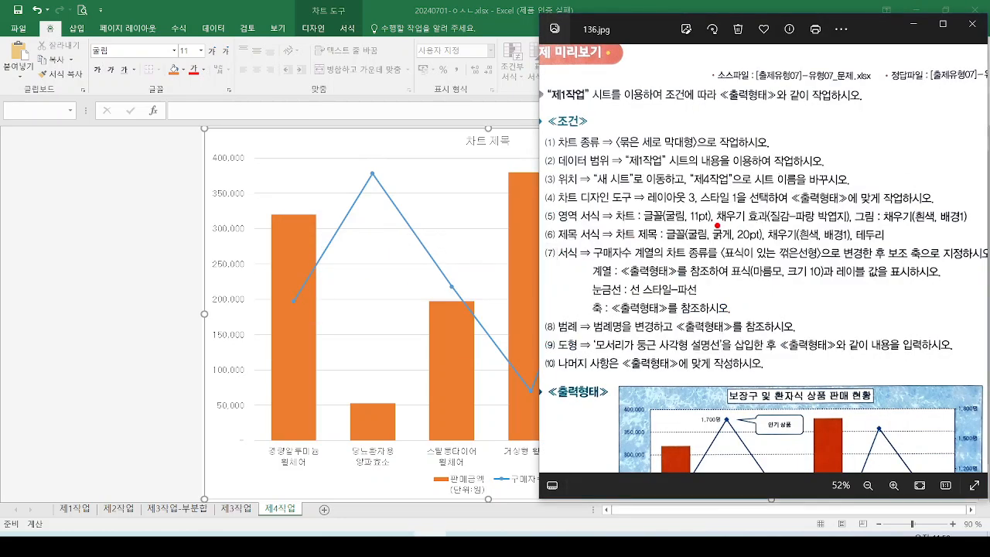
mouse_move(718, 225)
mouse_down()
mouse_move(846, 232)
mouse_move(766, 199)
mouse_move(713, 229)
mouse_move(756, 230)
mouse_up()
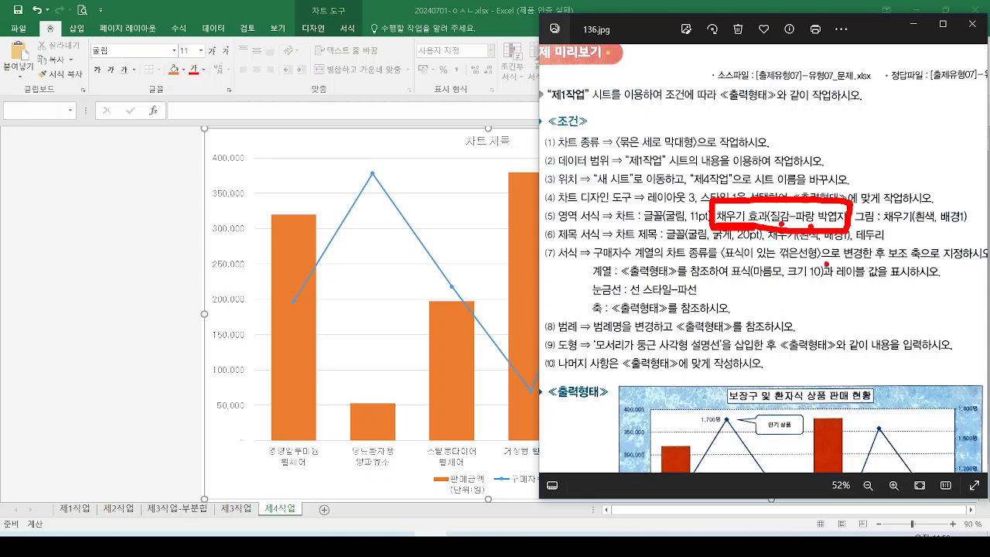
key(Escape)
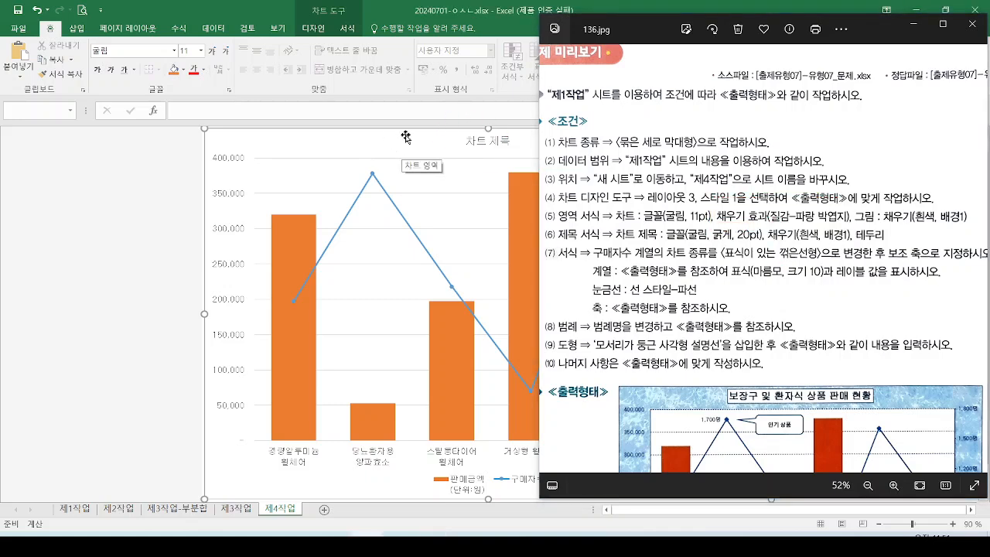
click(913, 24)
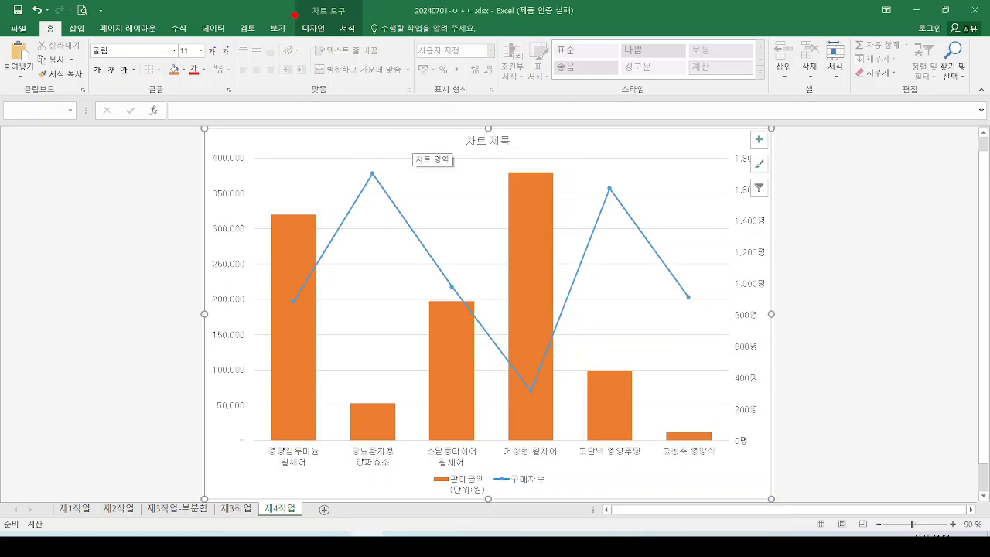
Frame the 디자인 and 서식 headings with the pen, show the 서식 commands, and mark 도형 스타일 and 도형 채우기.
drag(295, 14, 332, 48)
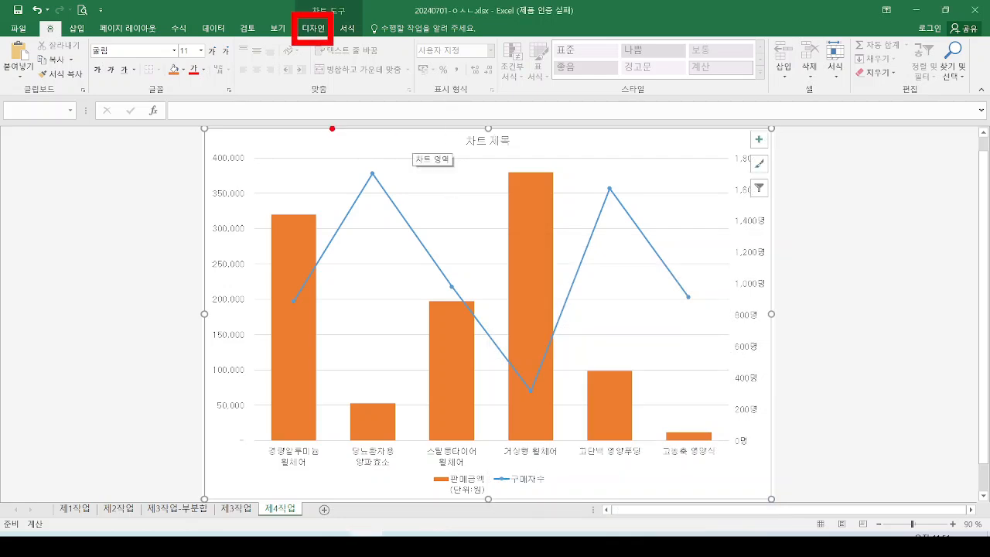
key(Escape)
click(319, 29)
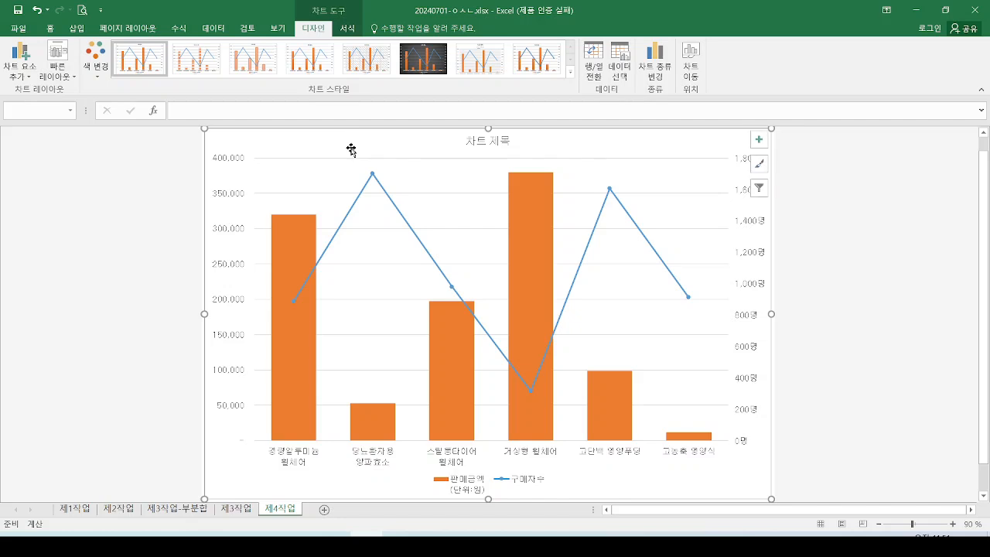
click(350, 29)
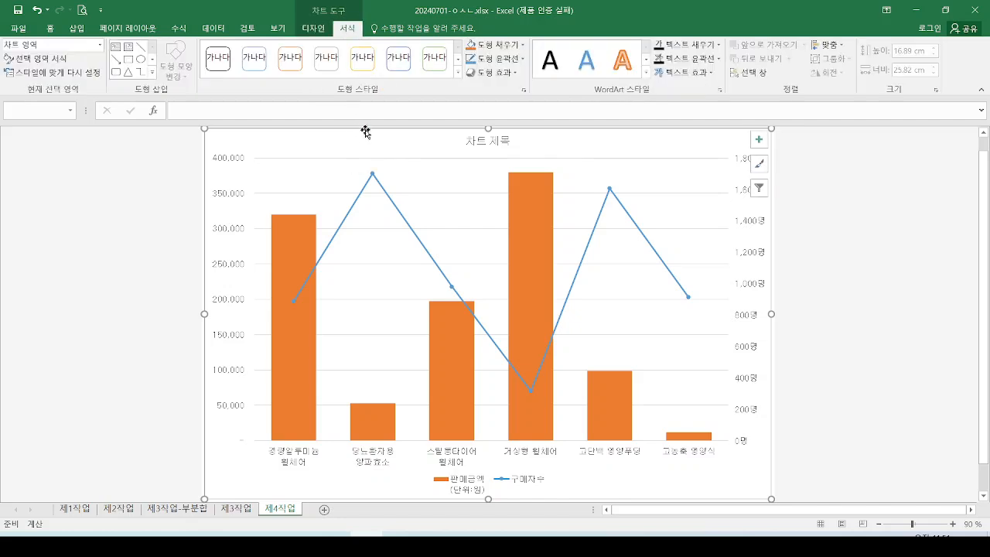
drag(327, 15, 372, 35)
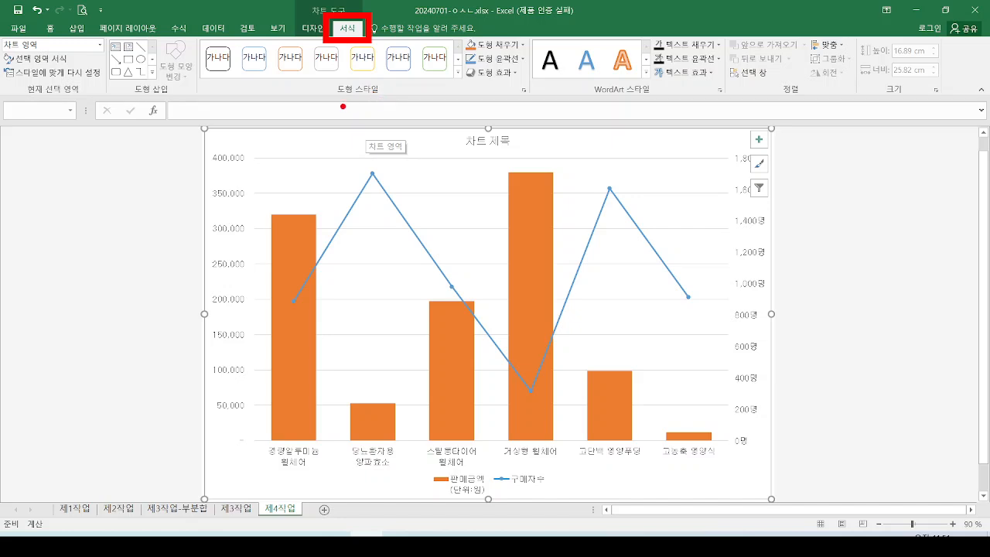
drag(323, 100, 408, 94)
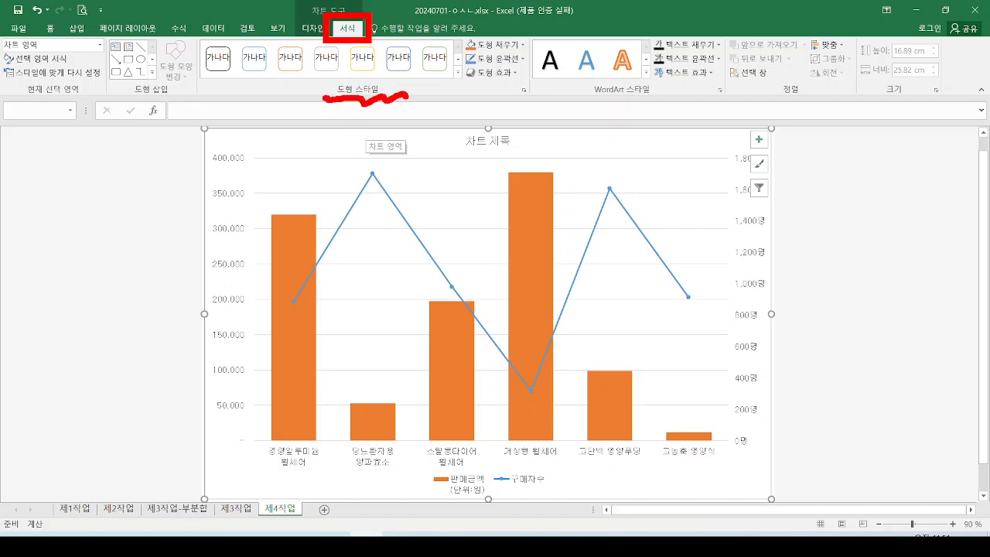
mouse_move(464, 30)
mouse_down()
mouse_move(462, 47)
mouse_move(529, 58)
mouse_move(534, 30)
mouse_up()
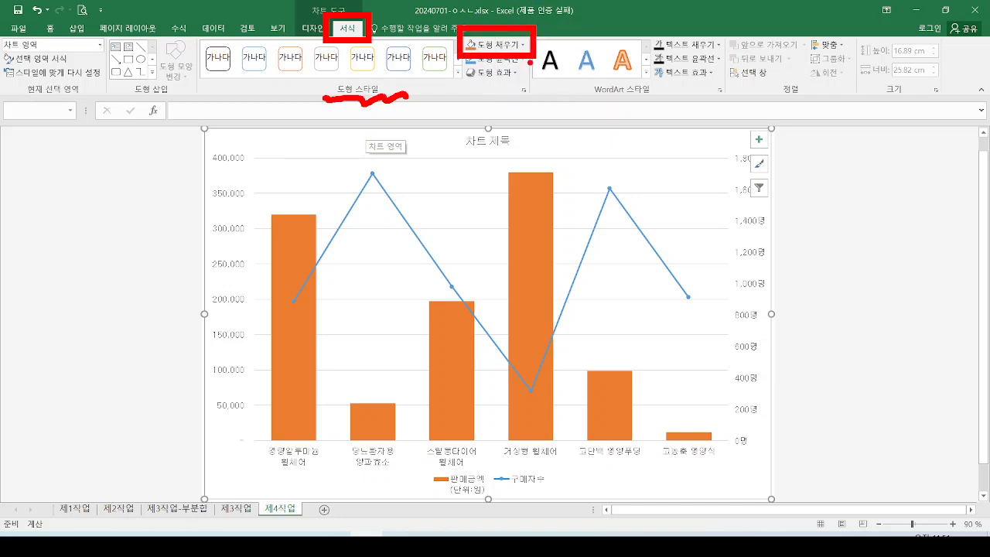
Fill the whole chart area with the 파랑 박엽지 texture.
click(501, 45)
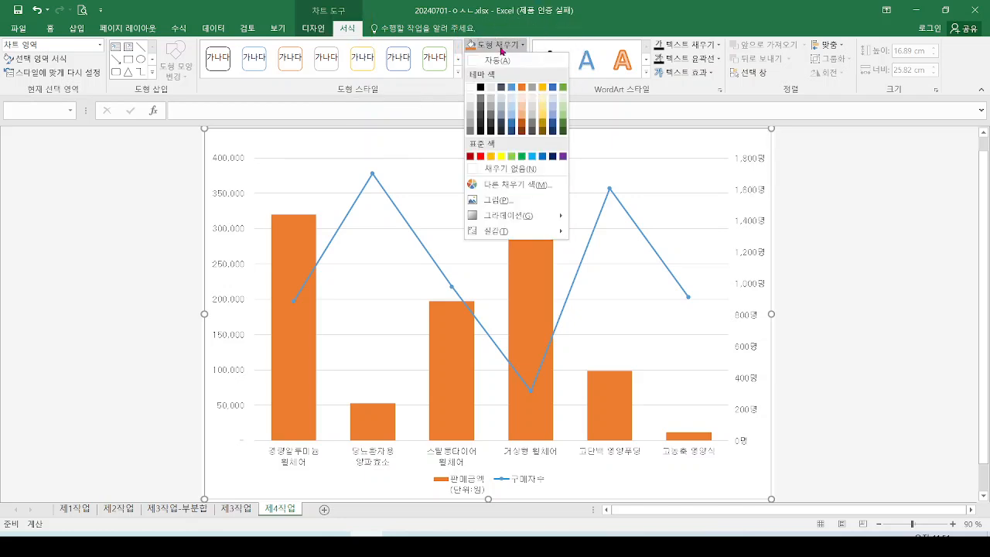
mouse_move(509, 234)
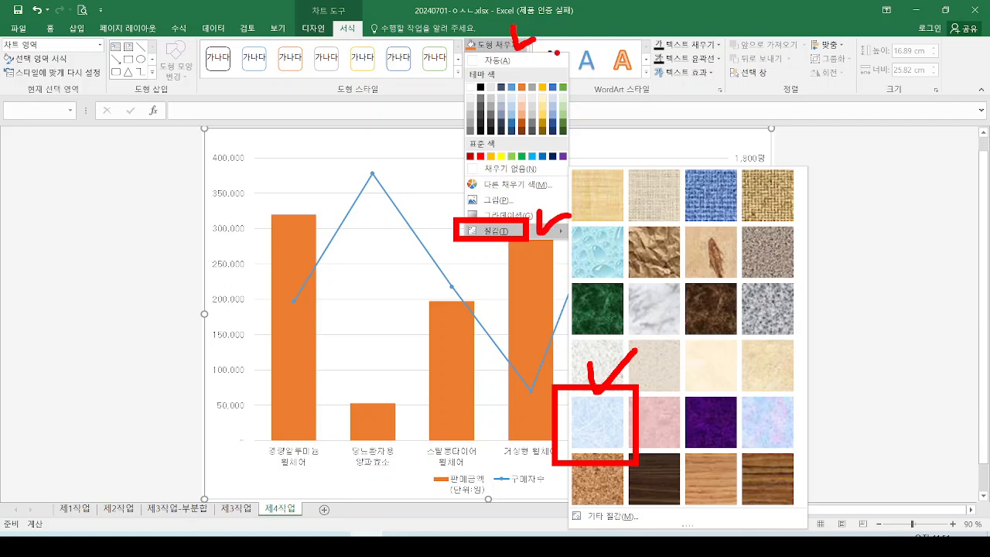
key(Escape)
click(508, 44)
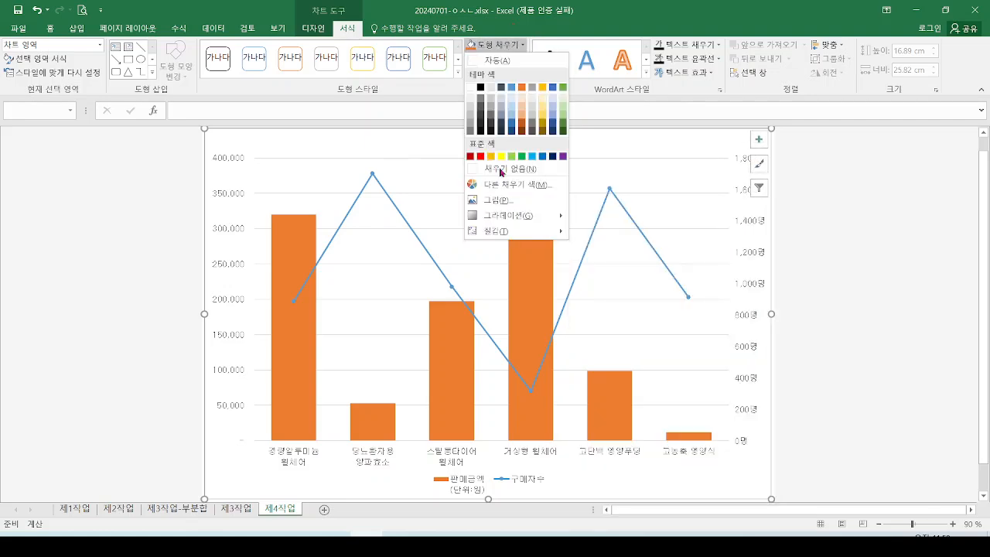
click(592, 418)
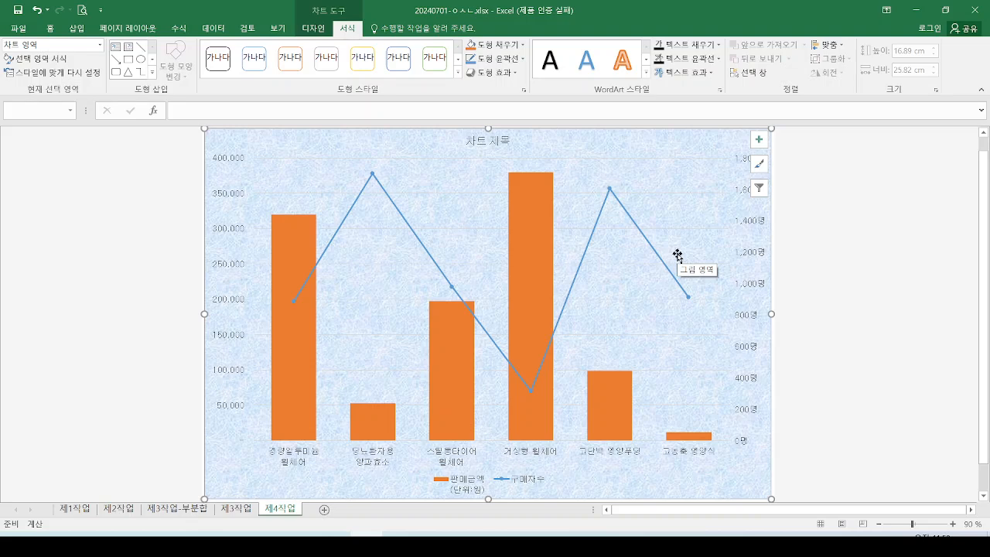
Switch to the task image, frame 그림: 채우기(흰색, 배경1) in condition (5), clear the mark, and return to Excel.
key(alt+Tab)
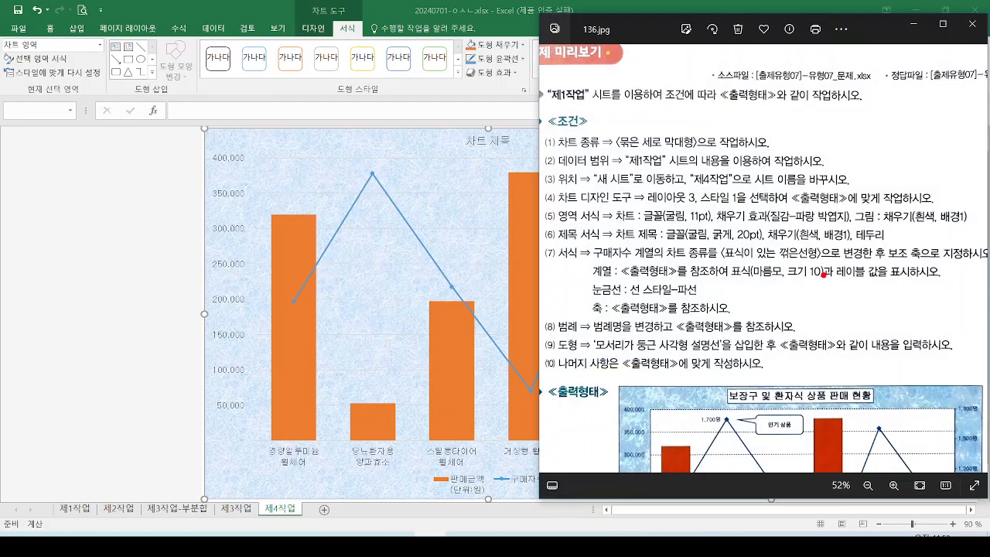
drag(854, 200, 973, 228)
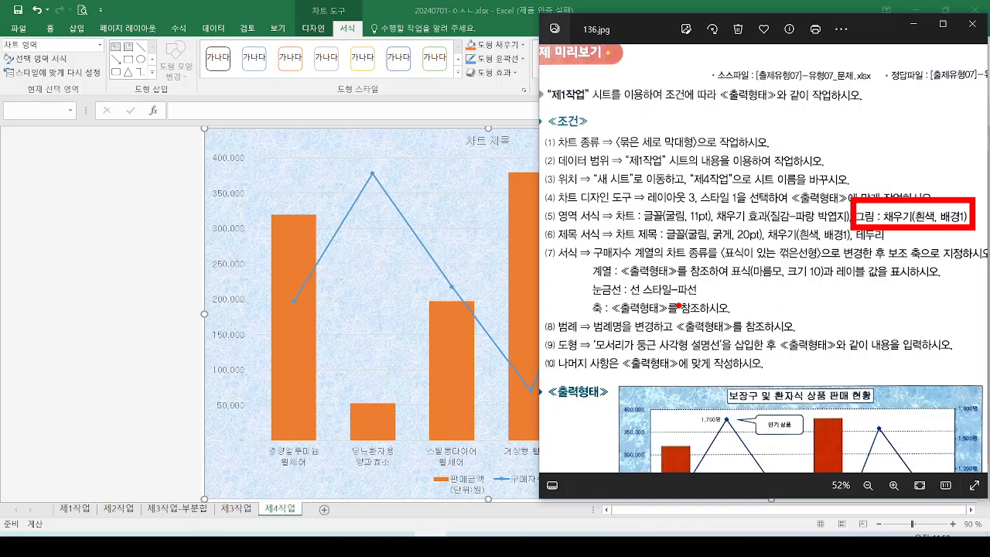
key(Escape)
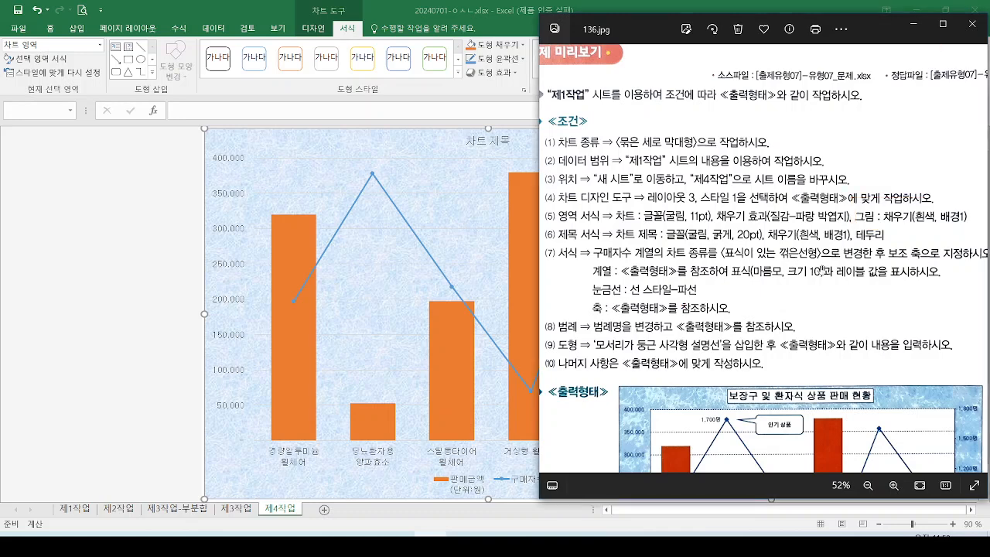
click(912, 29)
Tick the chart area beside the chart title and frame the whole plot area with the pen.
mouse_move(556, 130)
mouse_down()
mouse_move(565, 144)
mouse_move(575, 133)
mouse_up()
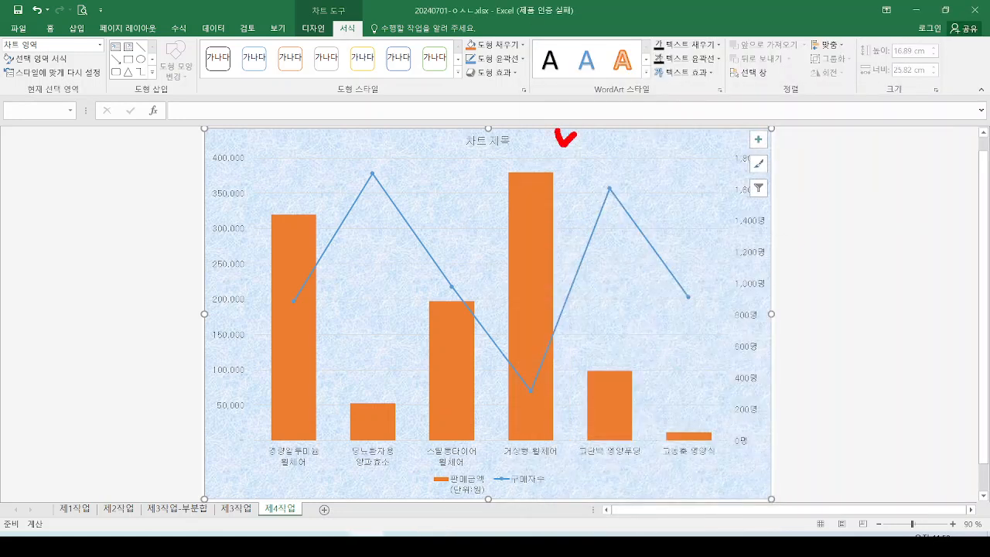
mouse_move(256, 161)
mouse_down()
mouse_move(552, 420)
mouse_move(725, 443)
mouse_up()
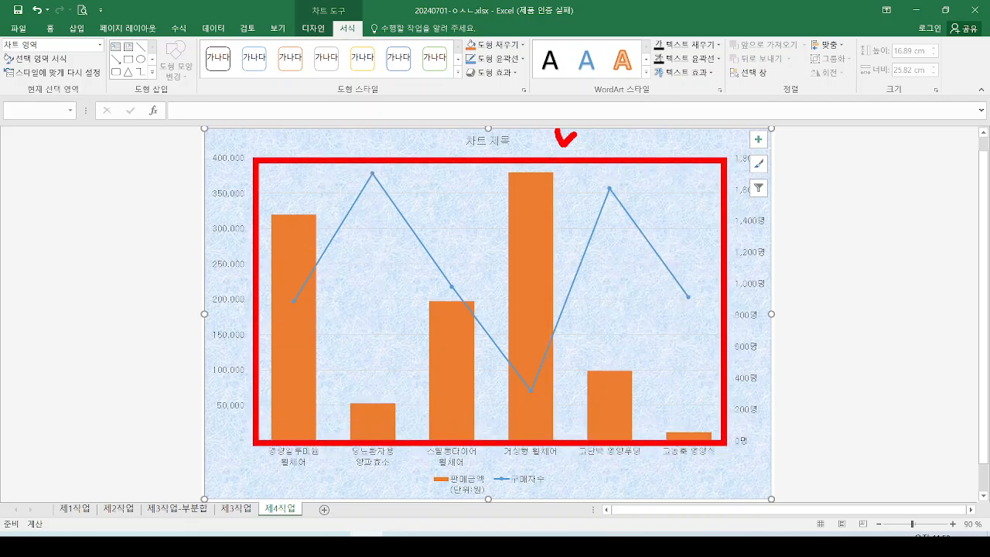
Fill the chart's plot area with the theme colour White, Background 1 (흰색, 배경 1).
key(Escape)
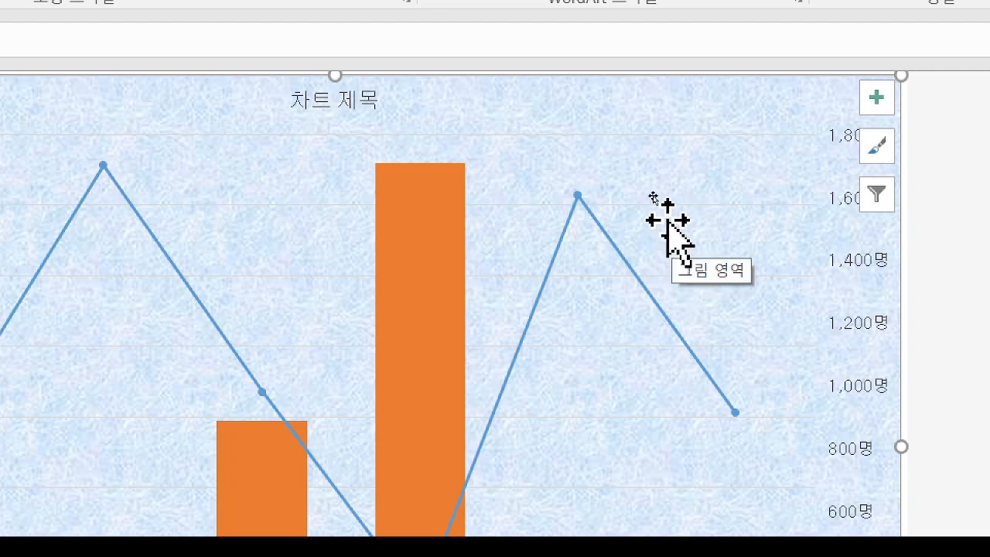
click(649, 172)
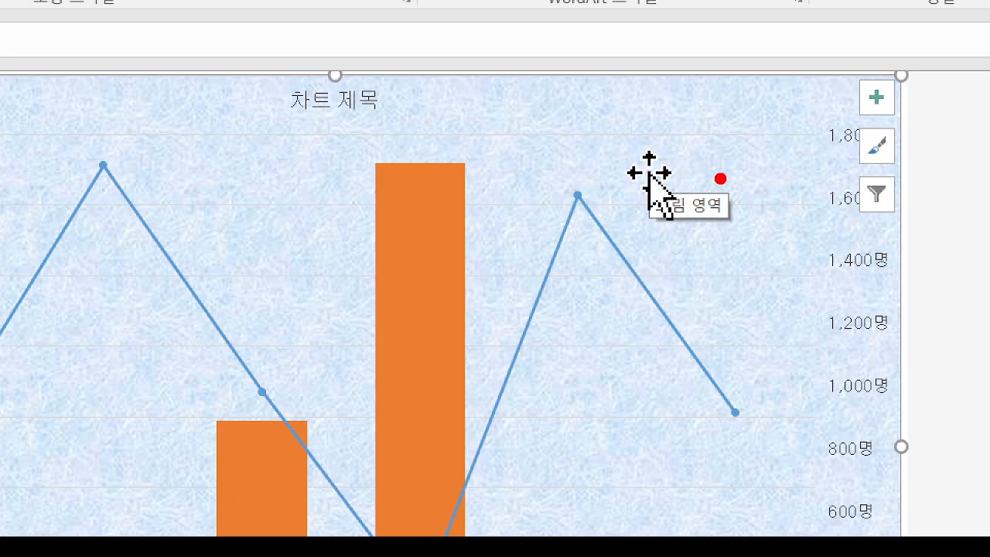
mouse_move(718, 177)
mouse_down()
mouse_move(633, 214)
mouse_move(744, 226)
mouse_move(723, 184)
mouse_up()
drag(622, 140, 678, 140)
key(Escape)
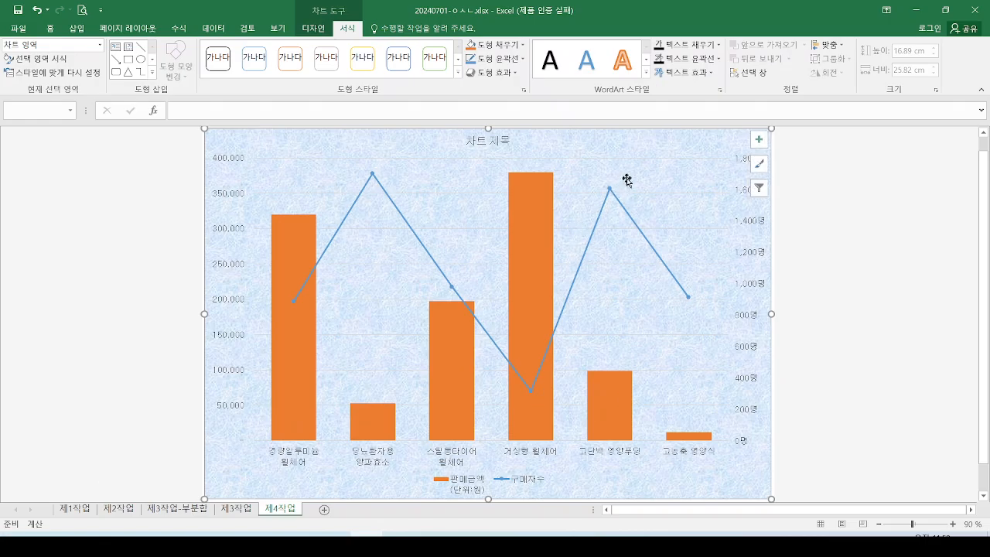
click(637, 198)
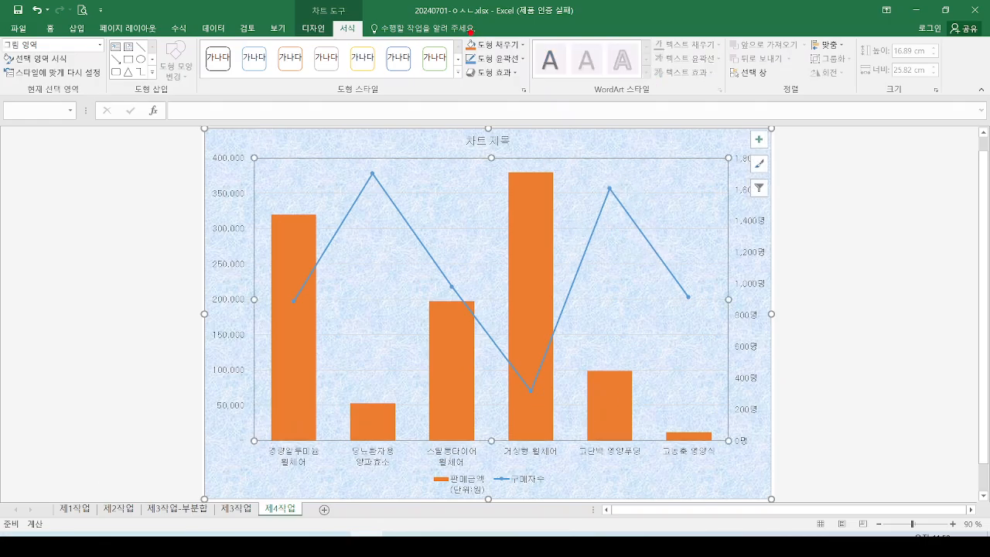
drag(455, 30, 529, 57)
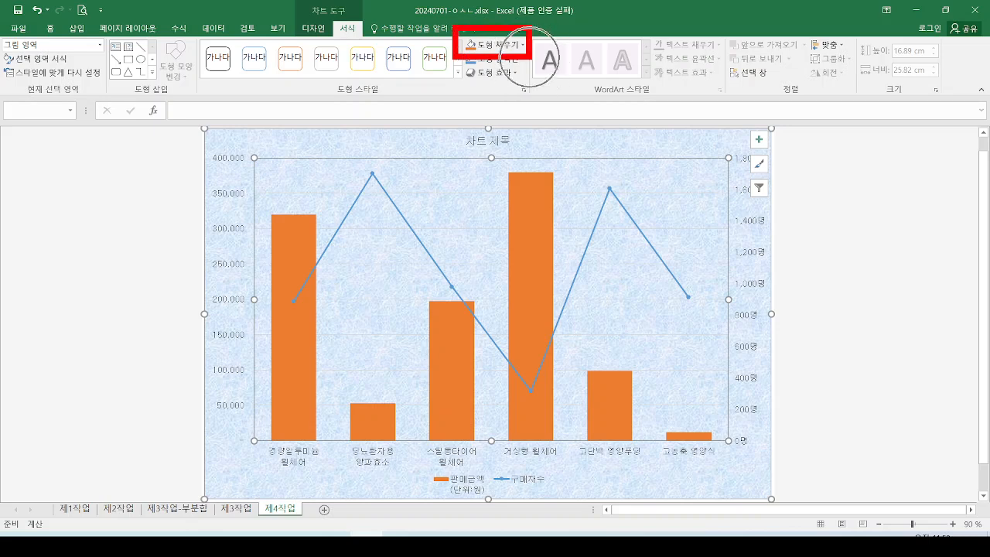
key(Escape)
click(523, 45)
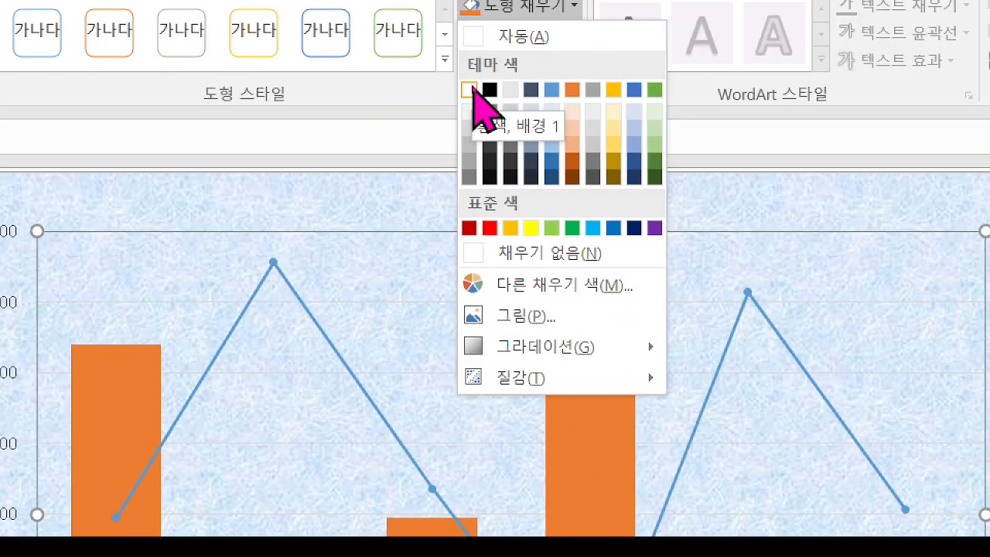
click(474, 91)
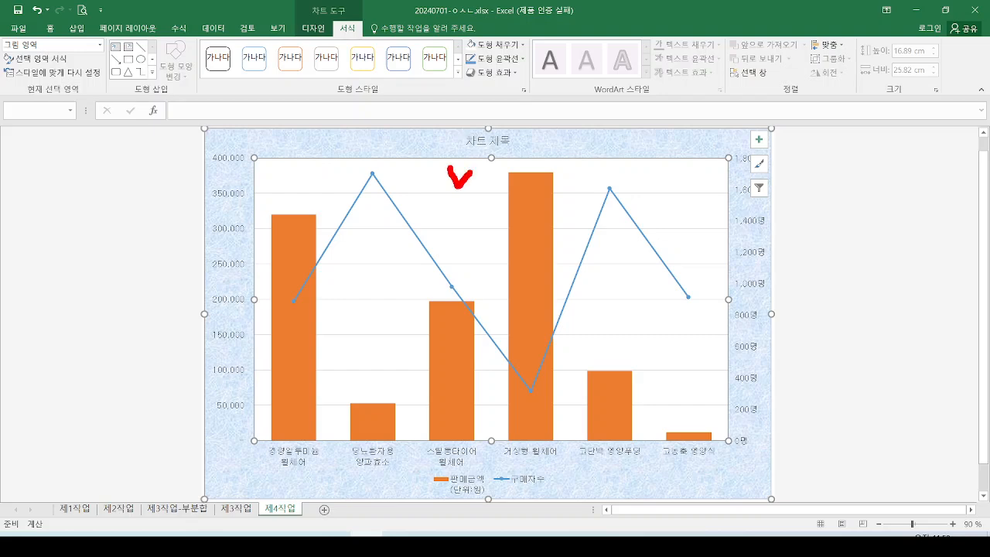
key(Escape)
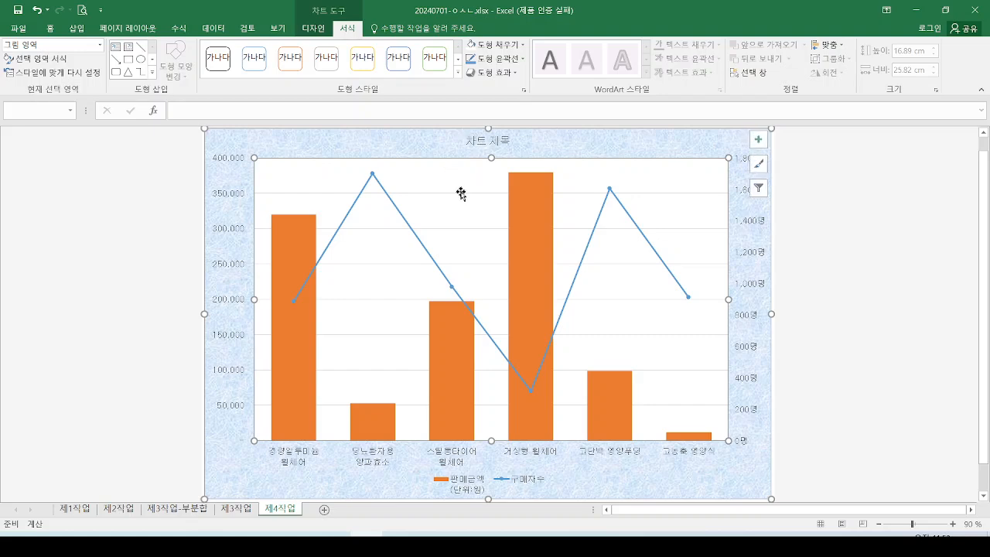
Switch to the task image 136.jpg and examine the chart title formatting requirements in condition 6.
click(430, 544)
key(ctrl+2)
drag(539, 223, 600, 225)
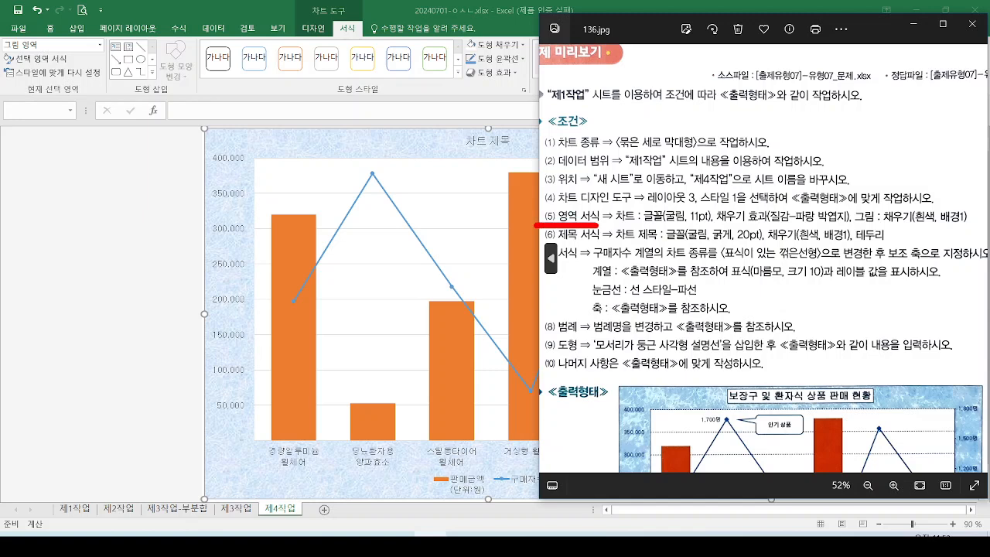
drag(541, 246, 601, 246)
mouse_move(481, 142)
mouse_down()
mouse_move(473, 125)
mouse_move(507, 148)
mouse_move(496, 162)
mouse_move(462, 144)
mouse_up()
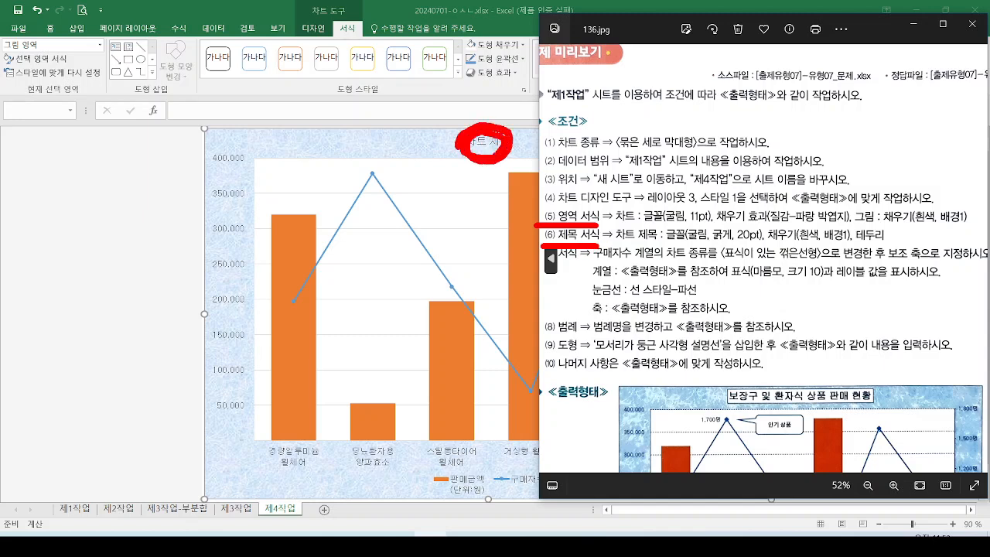
key(Escape)
key(ctrl+2)
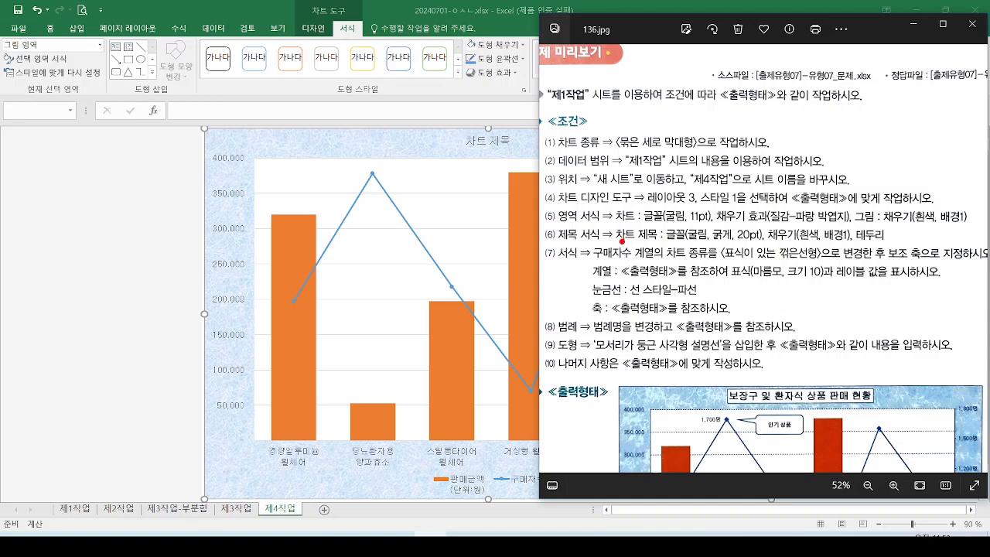
mouse_move(616, 249)
mouse_down()
mouse_move(755, 249)
mouse_move(764, 224)
mouse_move(659, 219)
mouse_move(657, 255)
mouse_up()
mouse_move(767, 248)
mouse_down()
mouse_move(856, 247)
mouse_move(901, 218)
mouse_move(756, 237)
mouse_up()
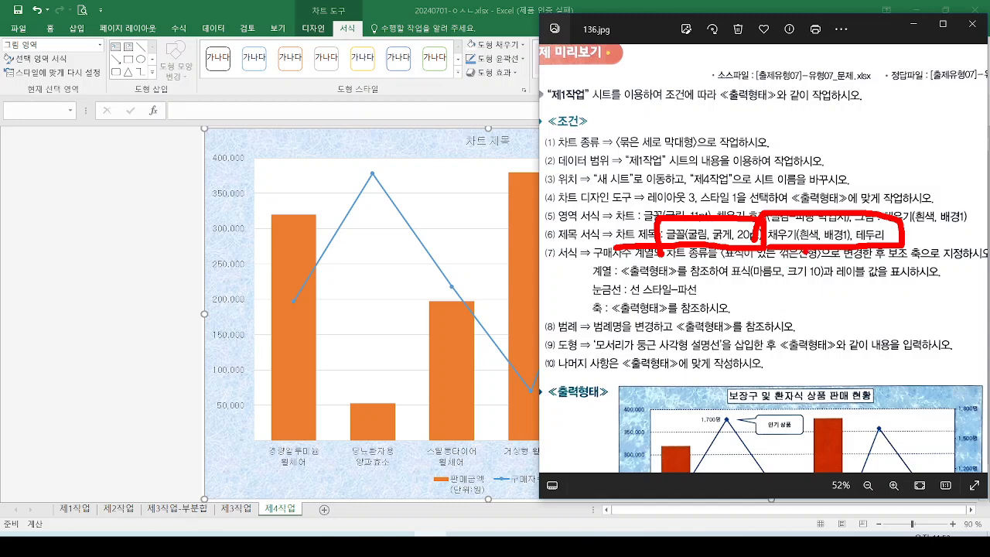
key(Escape)
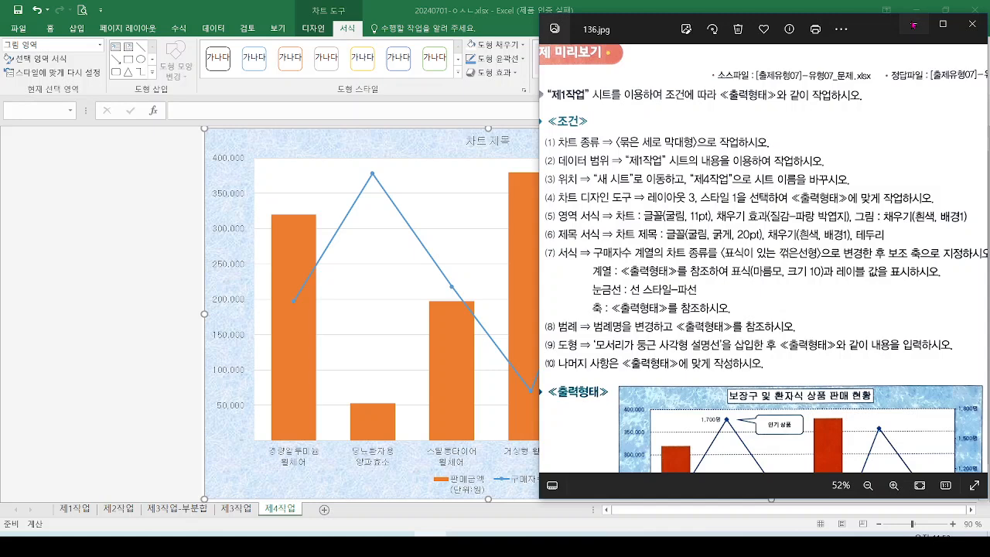
click(913, 25)
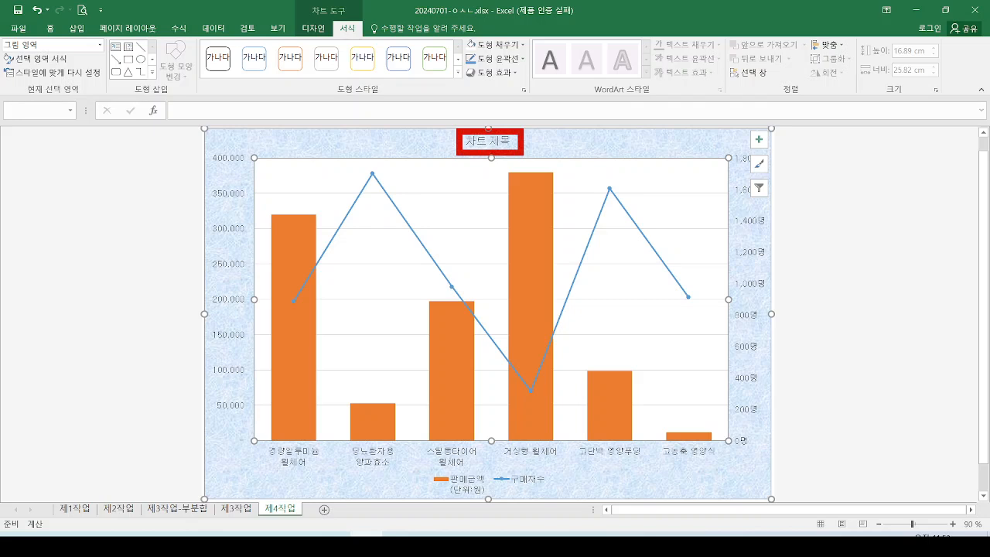
Set the chart title's font size to 20 and make the text bold.
click(494, 141)
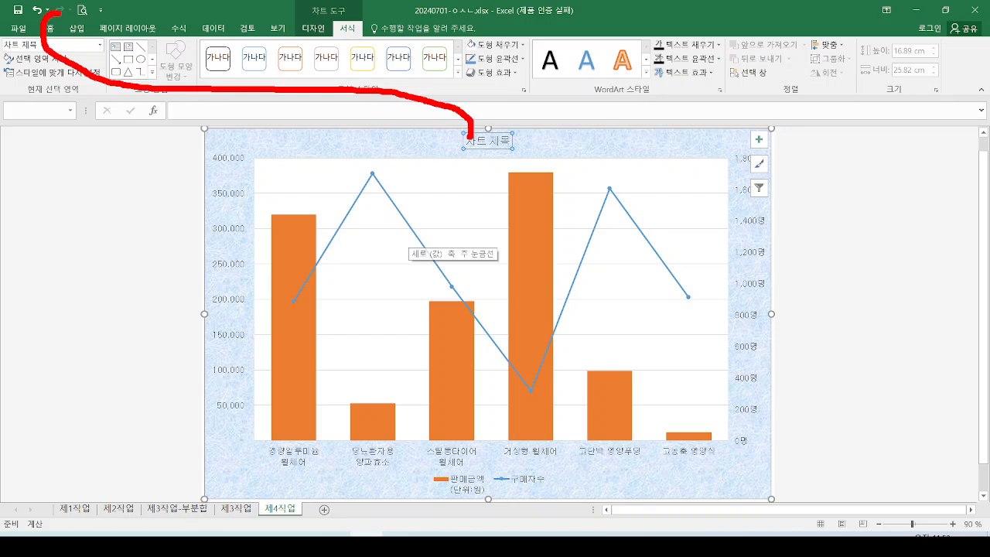
click(51, 28)
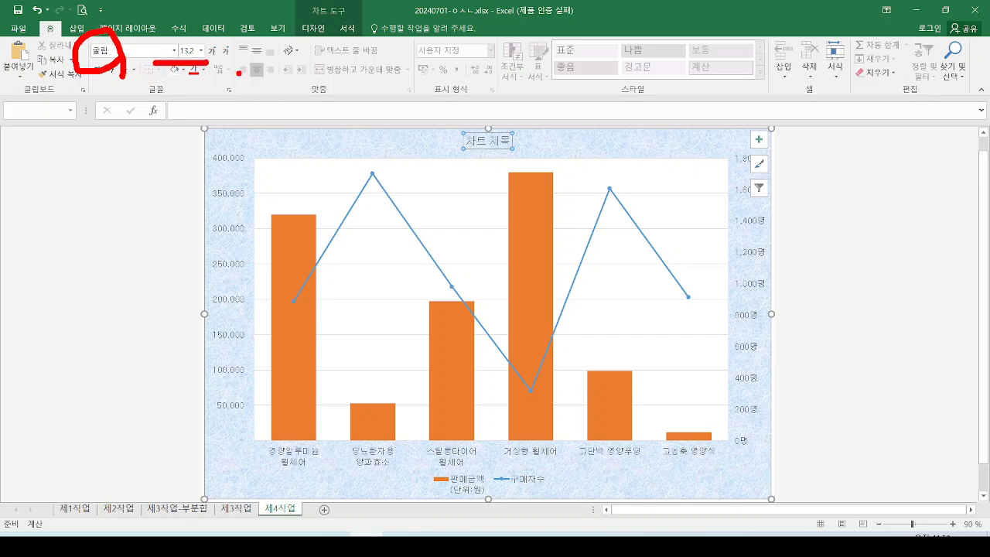
click(188, 50)
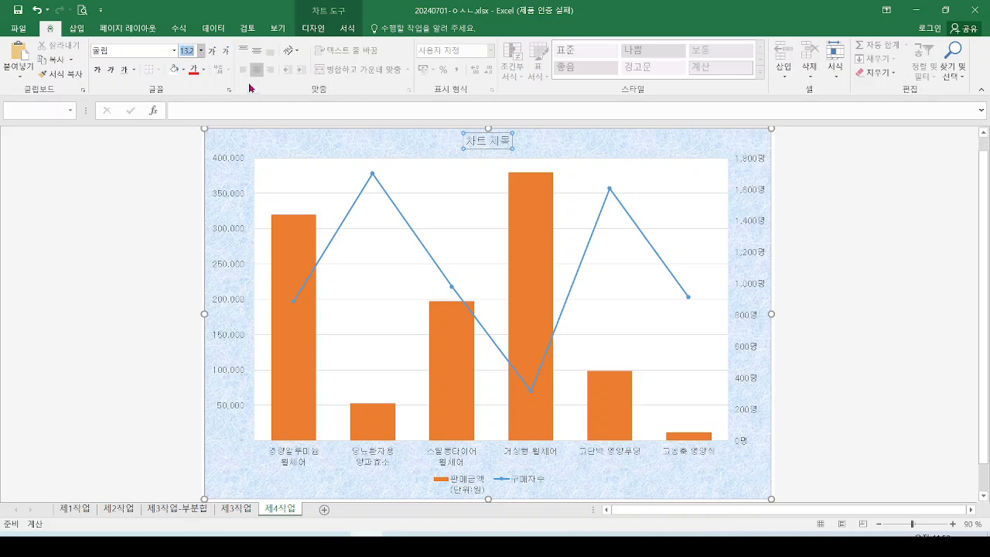
text(기)
key(Return)
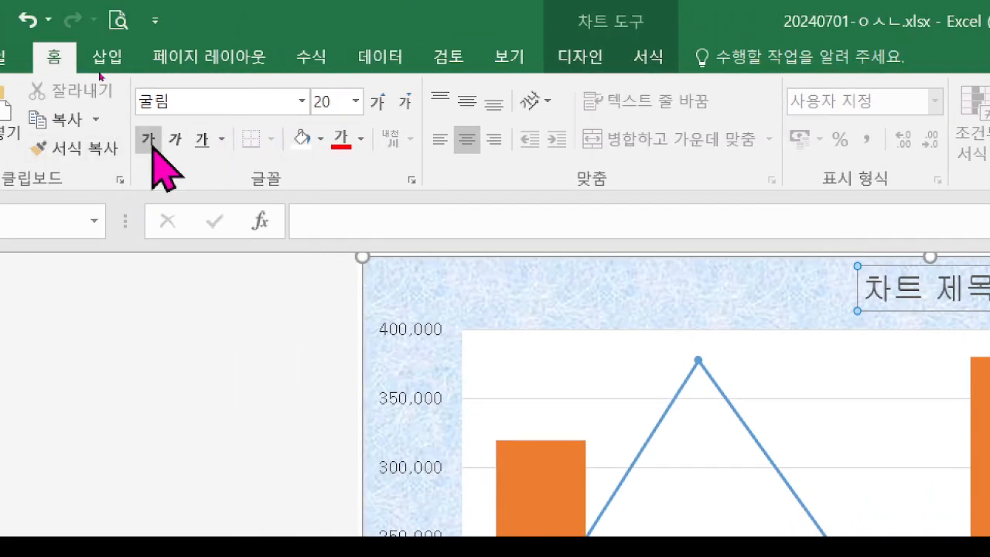
click(153, 149)
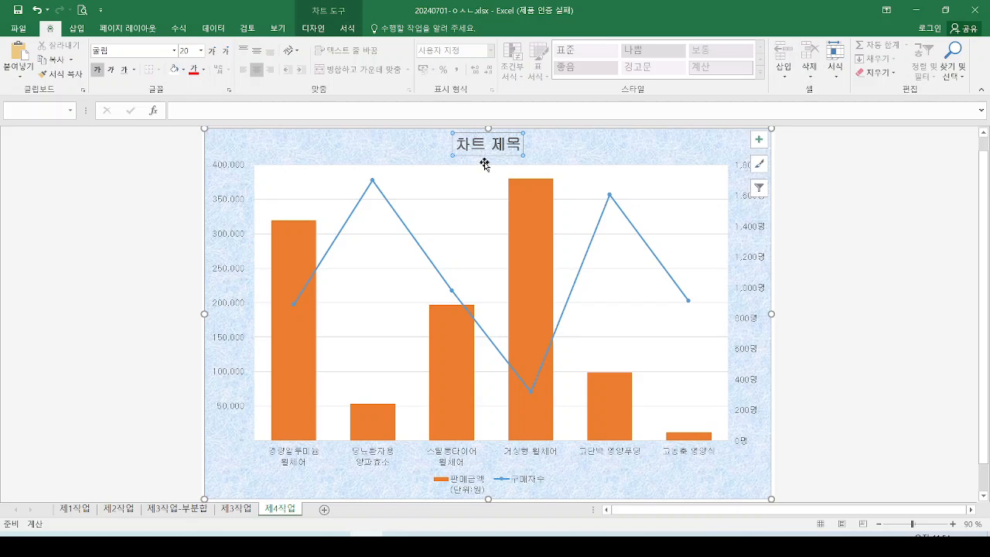
mouse_move(119, 31)
mouse_down()
mouse_move(117, 56)
mouse_move(124, 46)
mouse_up()
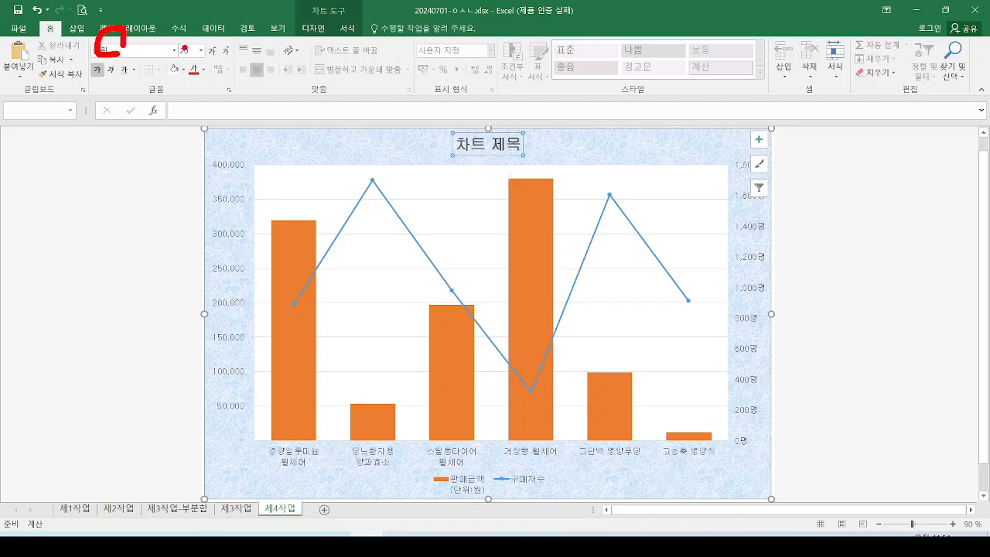
drag(184, 48, 184, 44)
drag(99, 63, 129, 99)
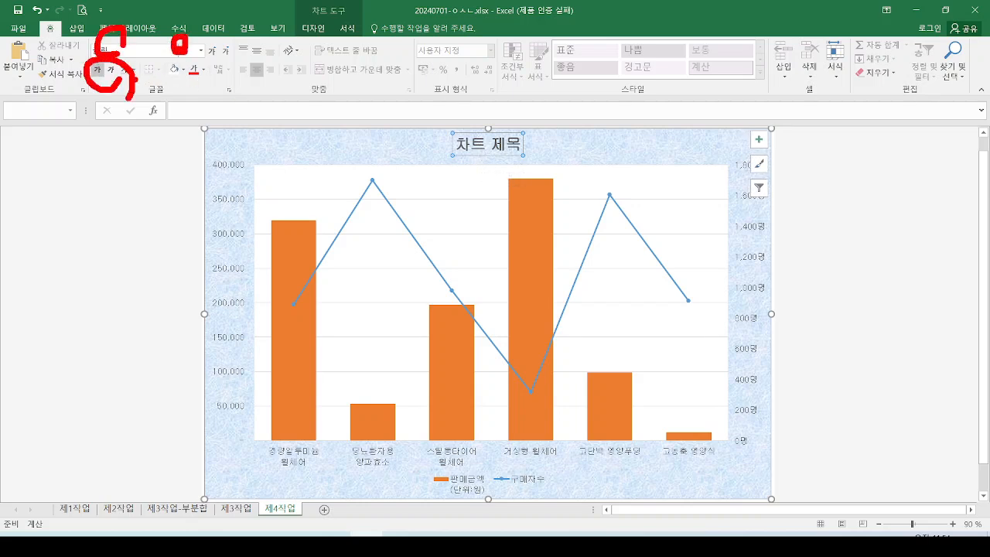
key(e)
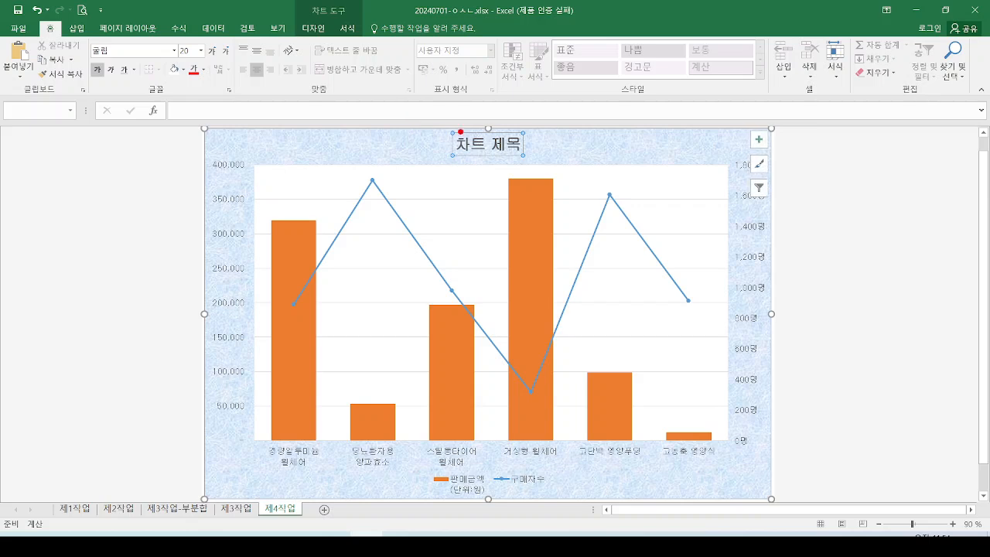
Give the chart title a white shape fill and an outline in the Automatic (자동) colour.
drag(462, 123, 498, 119)
drag(346, 16, 416, 10)
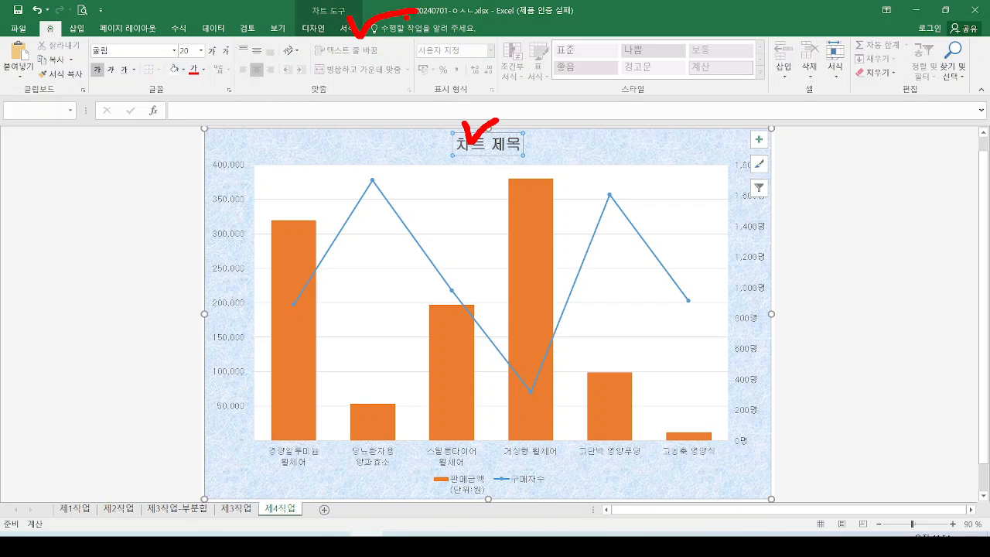
key(Escape)
click(352, 28)
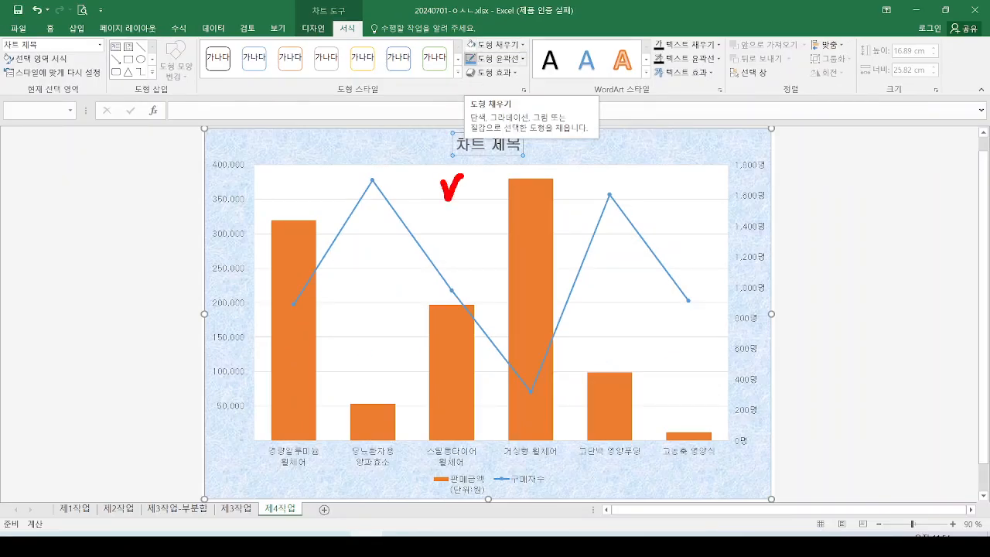
mouse_move(485, 51)
mouse_down()
mouse_move(462, 52)
mouse_move(477, 3)
mouse_up()
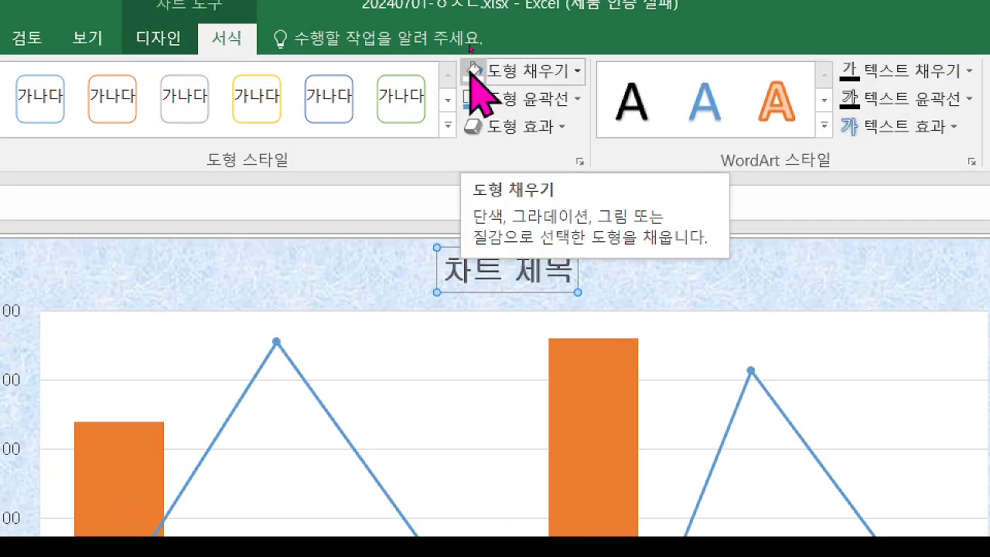
click(473, 70)
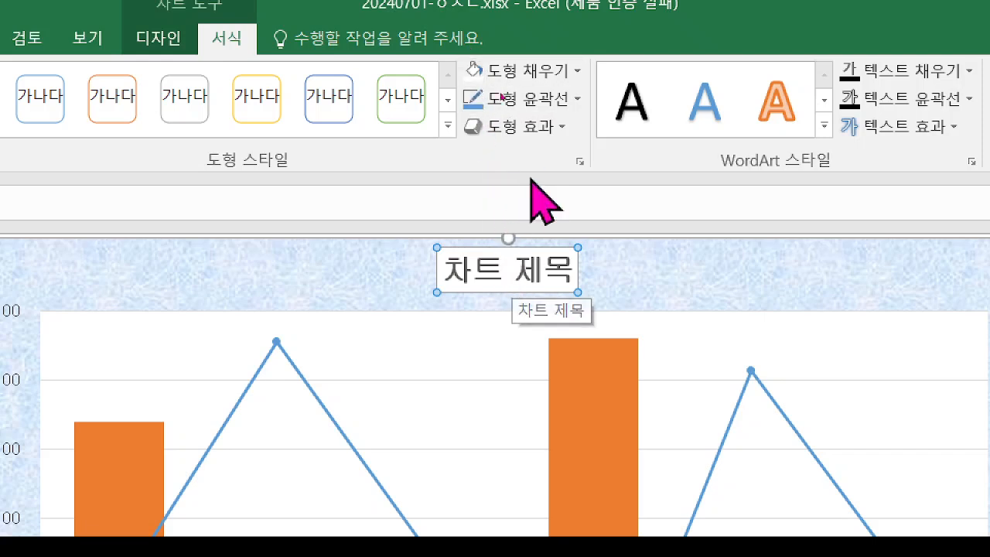
click(577, 98)
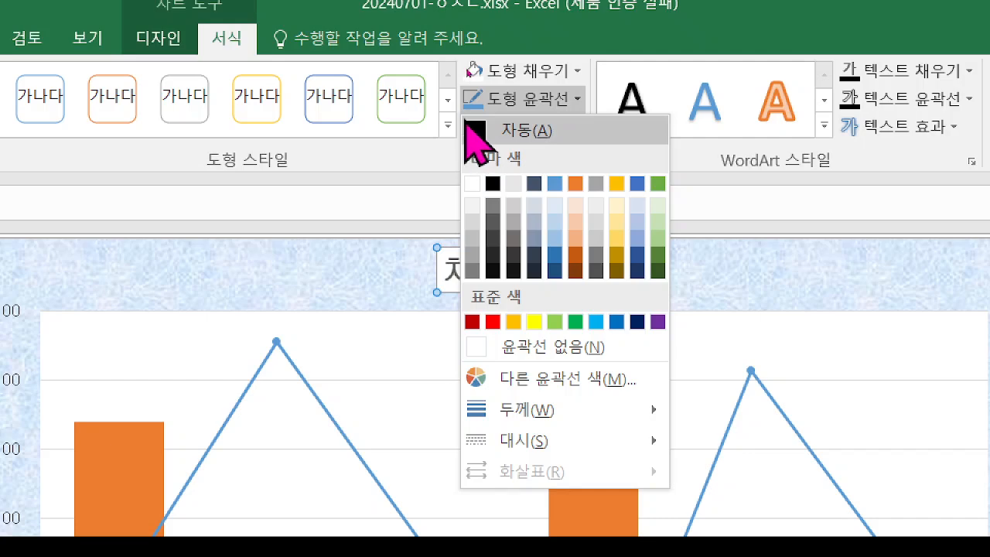
click(473, 132)
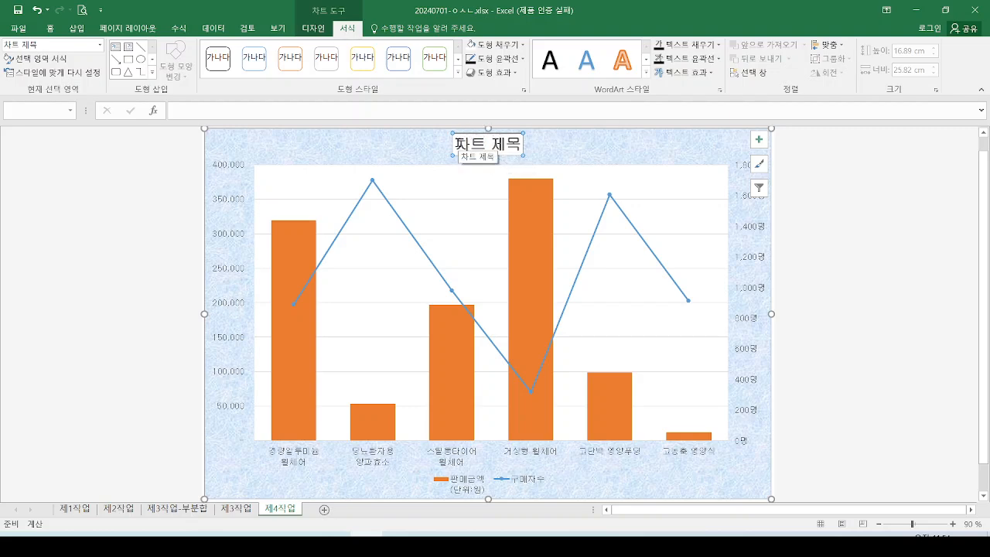
Switch back to 136.jpg and examine the chart title's wording in the enlarged output sample.
key(alt+Tab)
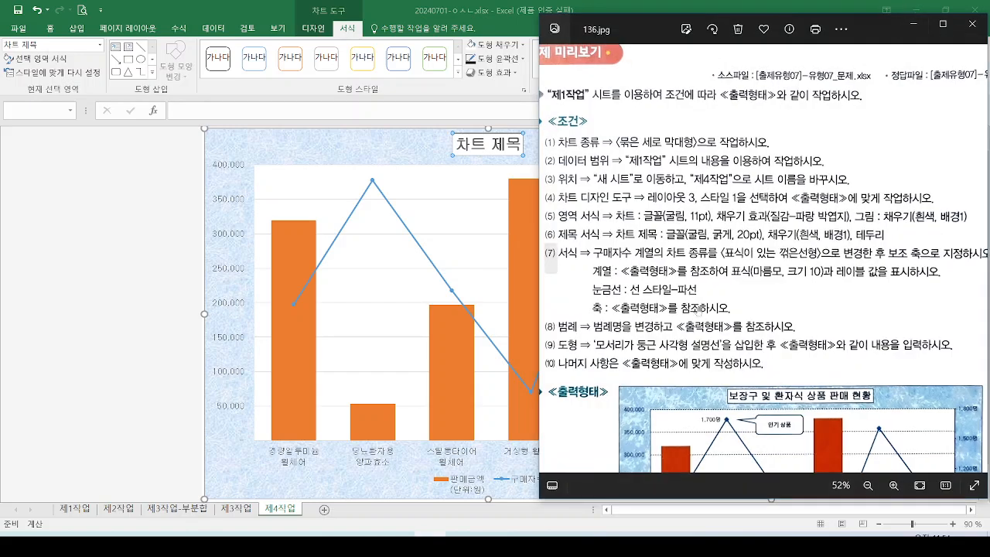
scroll(725, 326, down, 3)
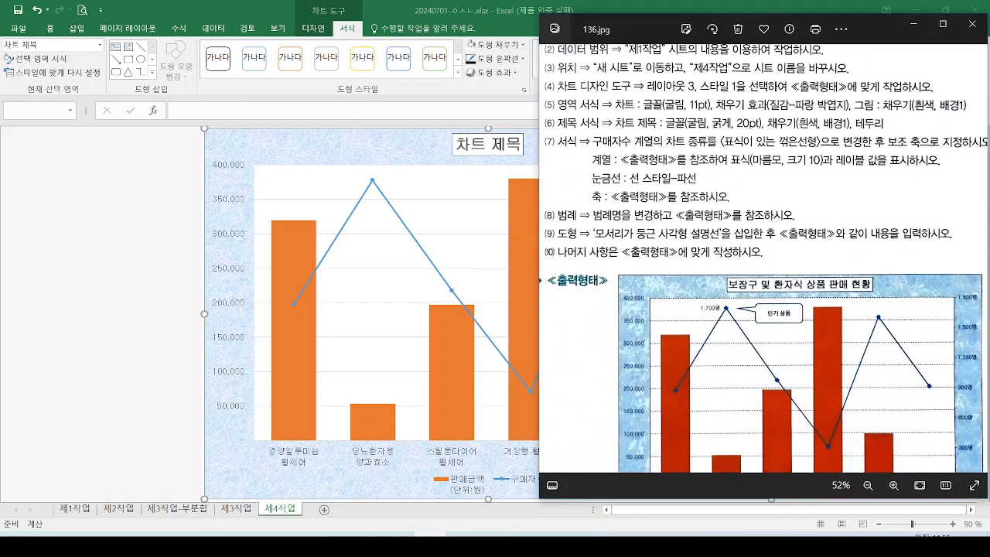
mouse_move(718, 270)
mouse_down()
mouse_move(802, 300)
mouse_move(891, 298)
mouse_up()
scroll(783, 310, up, 5)
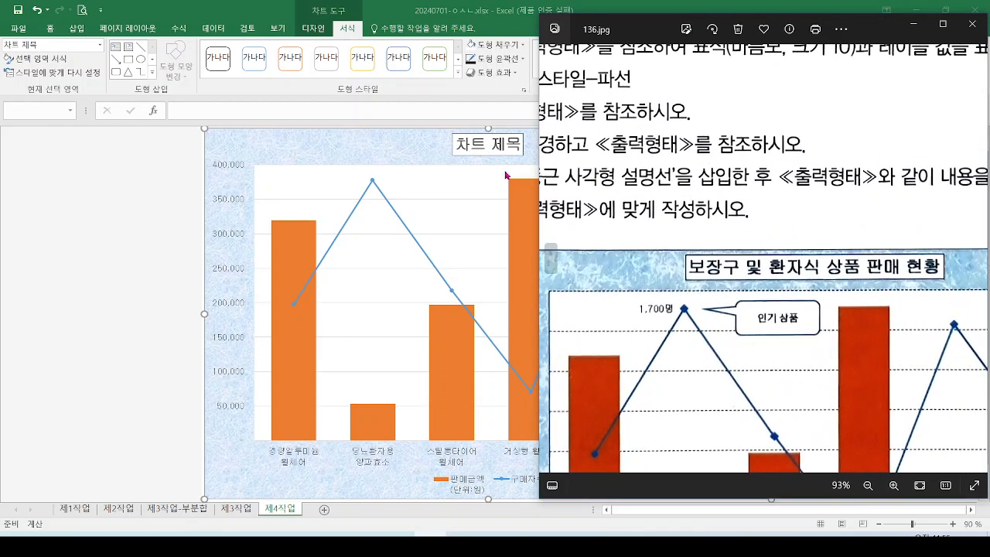
mouse_move(498, 134)
mouse_down()
mouse_move(481, 158)
mouse_move(510, 153)
mouse_up()
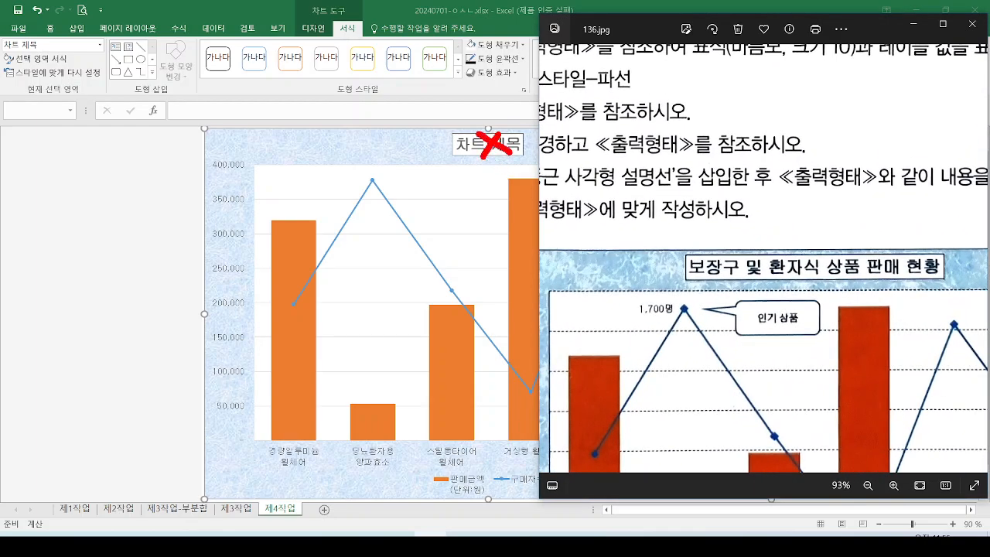
mouse_move(179, 99)
mouse_down()
mouse_move(187, 116)
mouse_move(207, 88)
mouse_up()
drag(680, 244, 729, 238)
key(Escape)
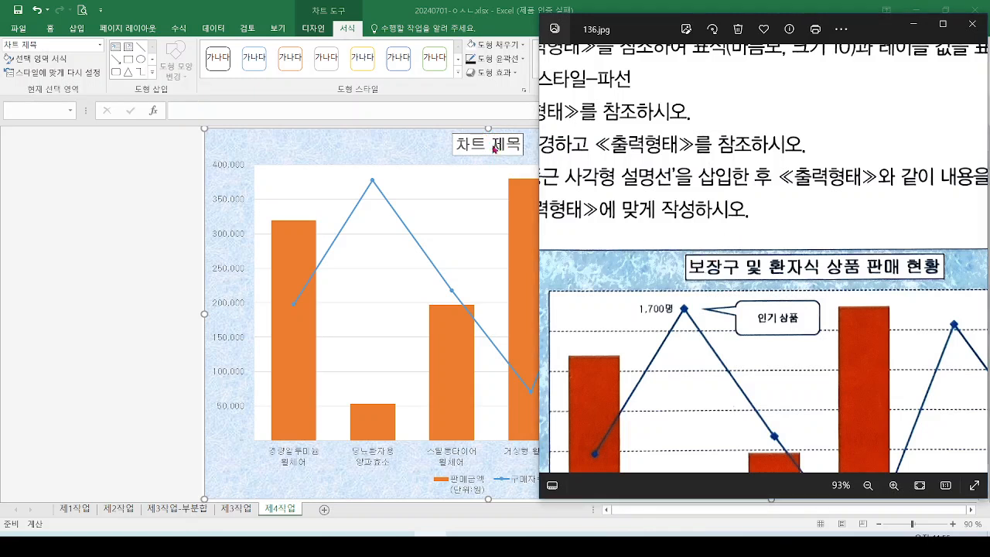
Replace the chart title's text with 보장구 및 환자식 상품 판매 현황.
click(205, 109)
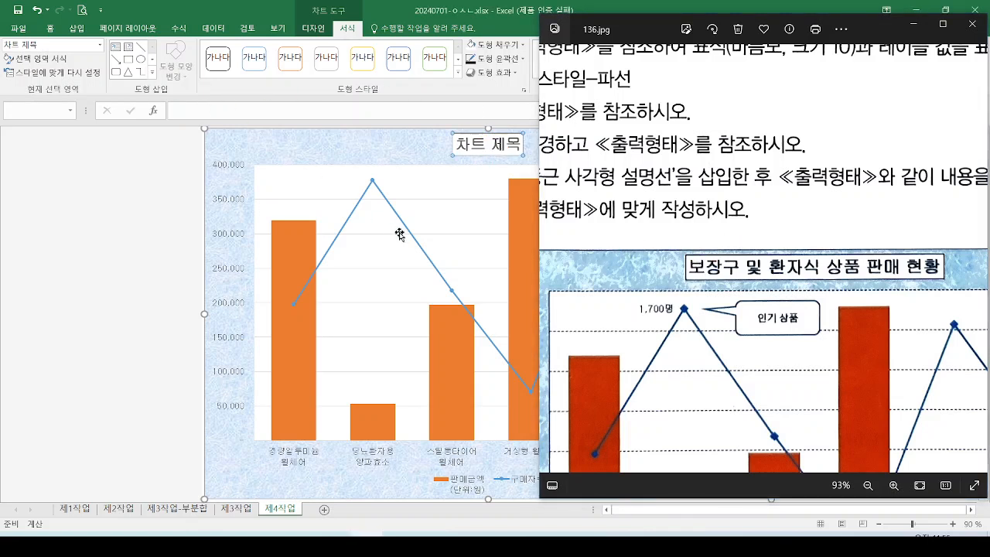
click(257, 111)
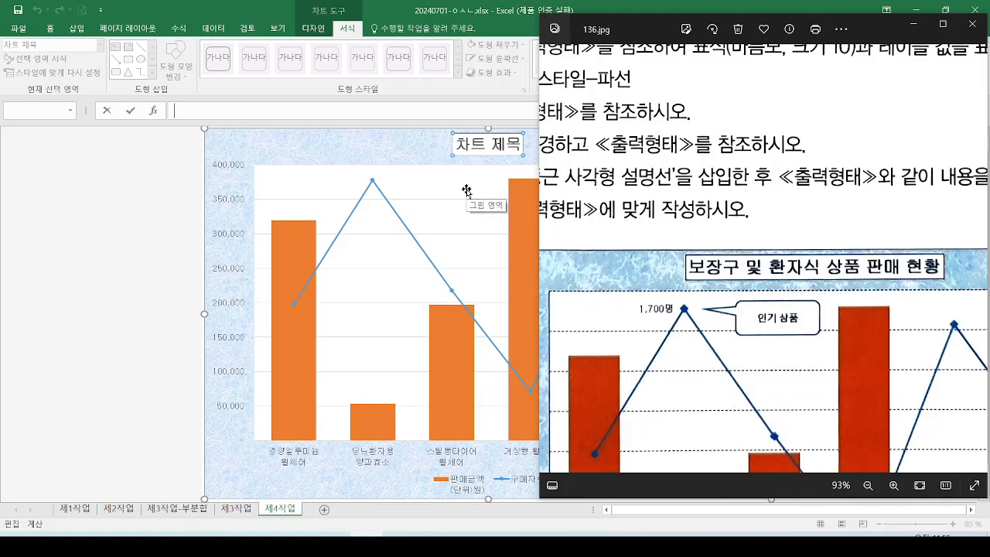
text(보장구 및 환자식 상품)
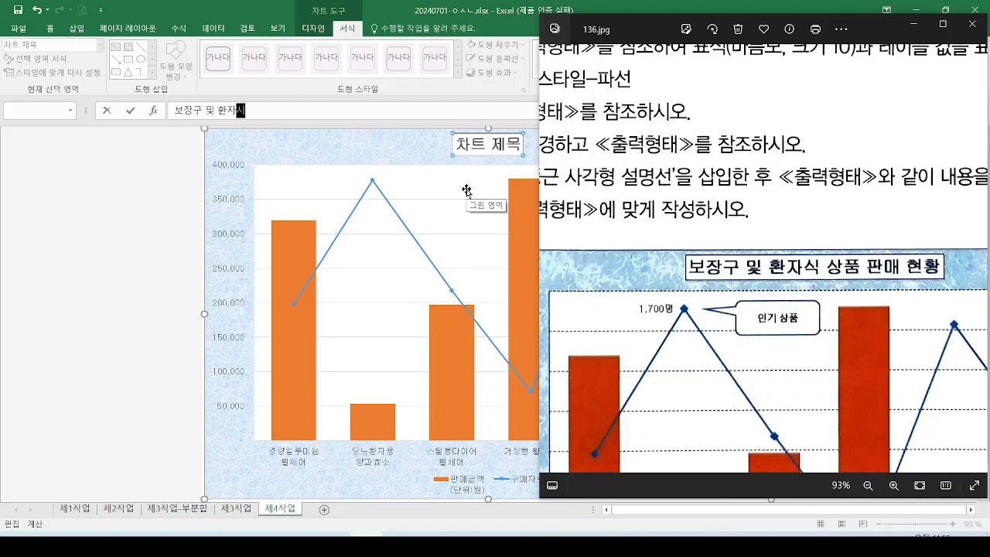
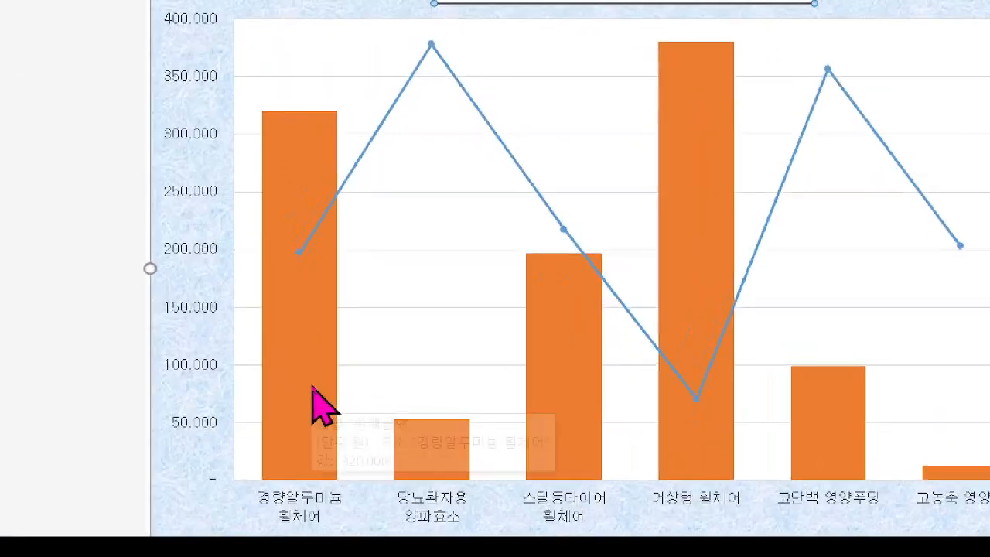
mouse_move(312, 385)
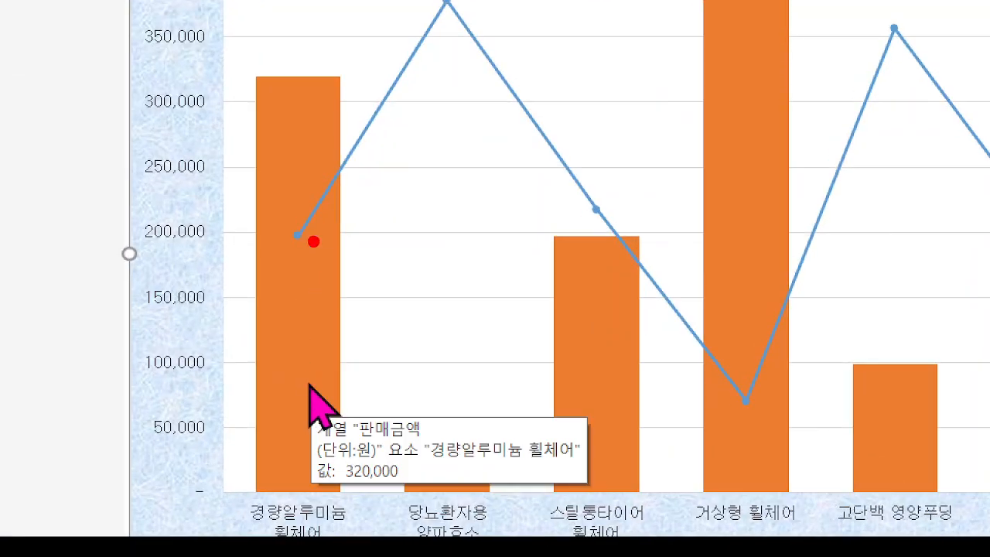
mouse_move(314, 241)
mouse_down()
mouse_move(280, 246)
mouse_move(322, 232)
mouse_move(317, 252)
mouse_up()
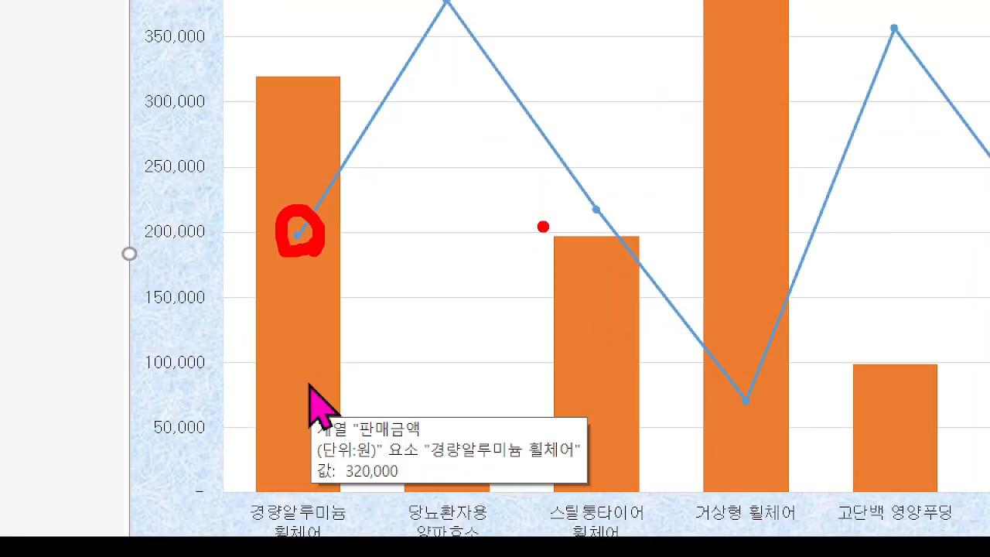
mouse_move(593, 224)
mouse_down()
mouse_move(619, 203)
mouse_move(580, 241)
mouse_up()
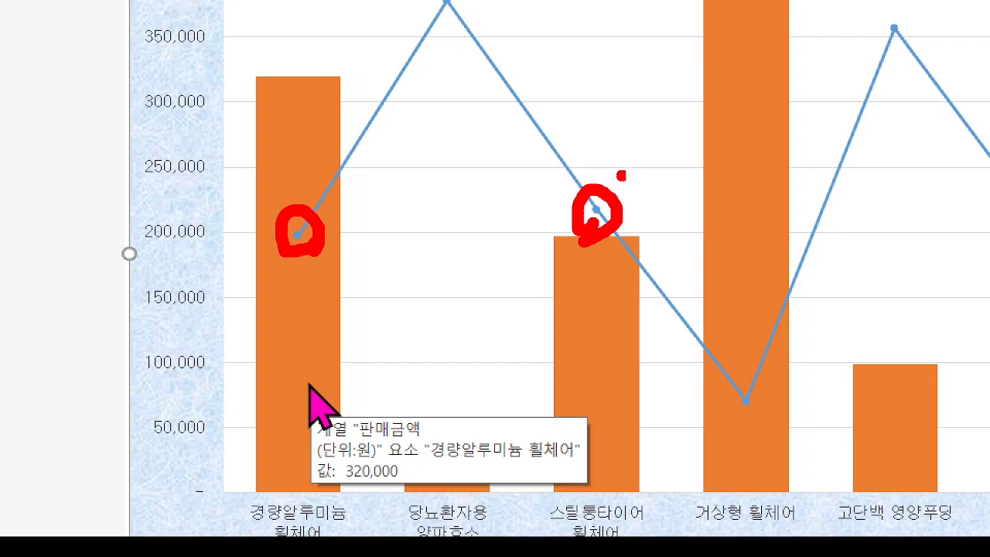
mouse_move(641, 117)
mouse_down()
mouse_move(619, 174)
mouse_move(660, 164)
mouse_up()
drag(662, 93, 710, 88)
mouse_move(673, 100)
mouse_down()
mouse_move(671, 135)
mouse_move(735, 133)
mouse_up()
mouse_move(700, 141)
mouse_down()
mouse_move(701, 167)
mouse_move(744, 168)
mouse_up()
mouse_move(753, 91)
mouse_down()
mouse_move(734, 144)
mouse_move(776, 146)
mouse_up()
click(786, 90)
drag(786, 90, 786, 172)
mouse_move(792, 141)
mouse_down()
mouse_move(826, 207)
mouse_move(817, 205)
mouse_up()
key(Escape)
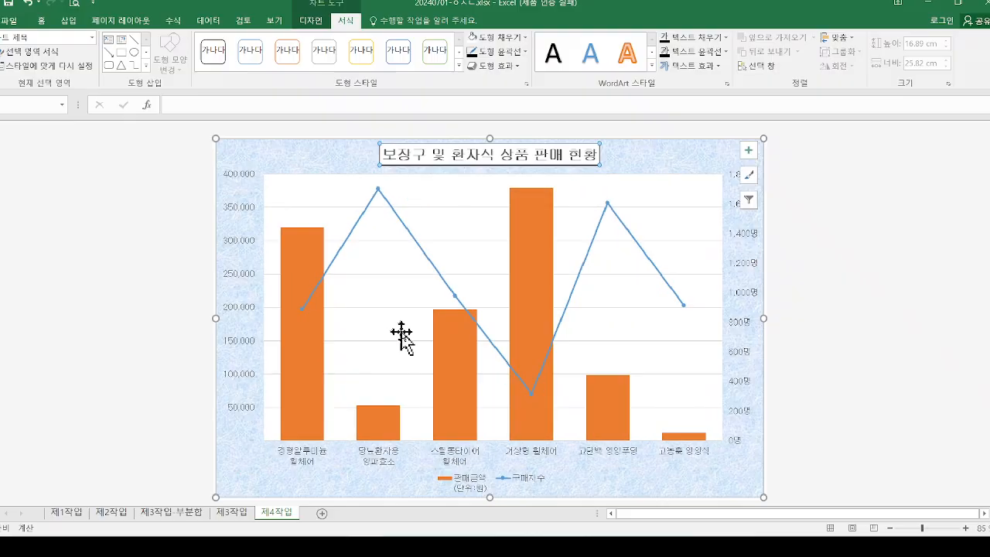
Switch to 136.jpg, examine the series marker requirements in condition 7 and the output sample, and return to the chart in Excel.
key(alt+Tab)
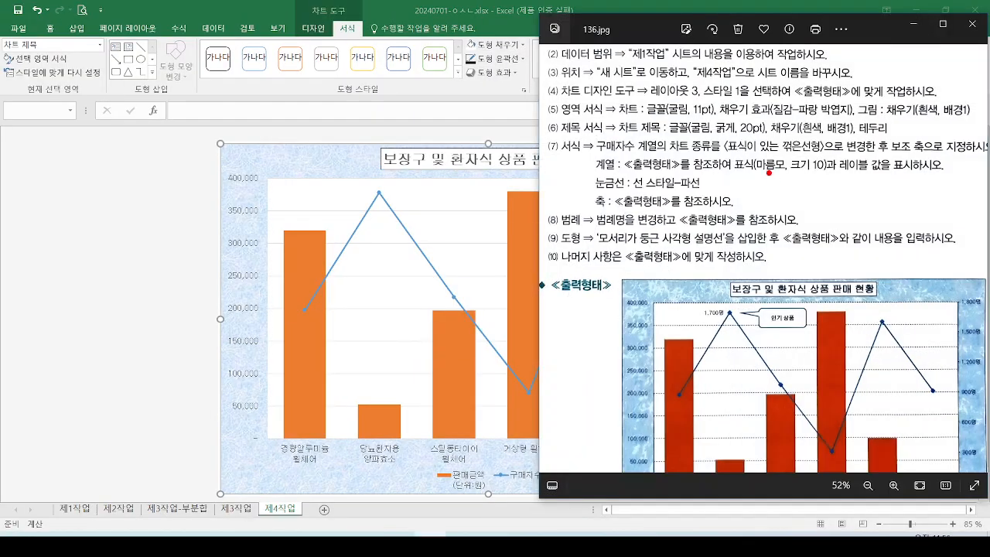
drag(757, 174, 847, 175)
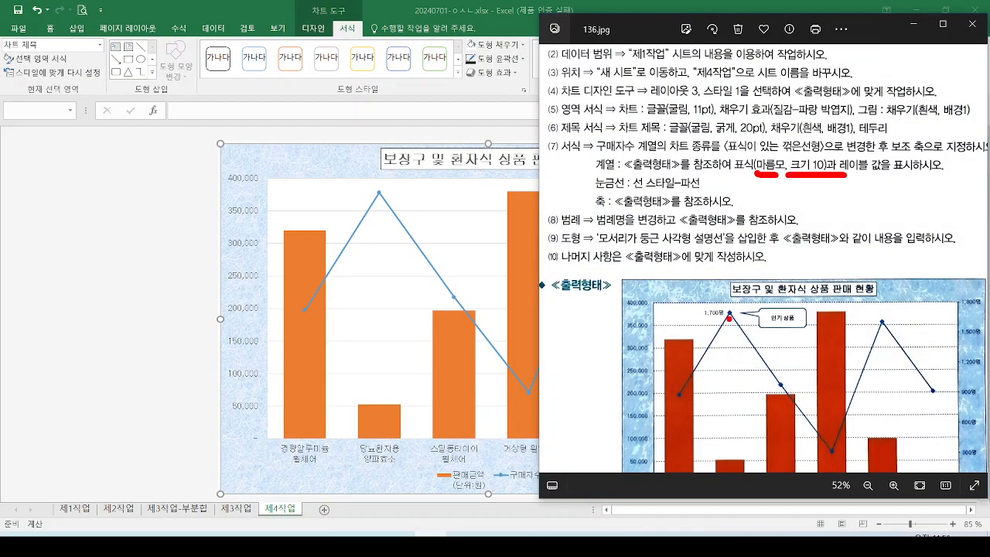
mouse_move(744, 320)
mouse_down()
mouse_move(720, 291)
mouse_move(739, 324)
mouse_up()
mouse_move(466, 291)
mouse_down()
mouse_move(427, 307)
mouse_move(673, 308)
mouse_move(575, 333)
mouse_up()
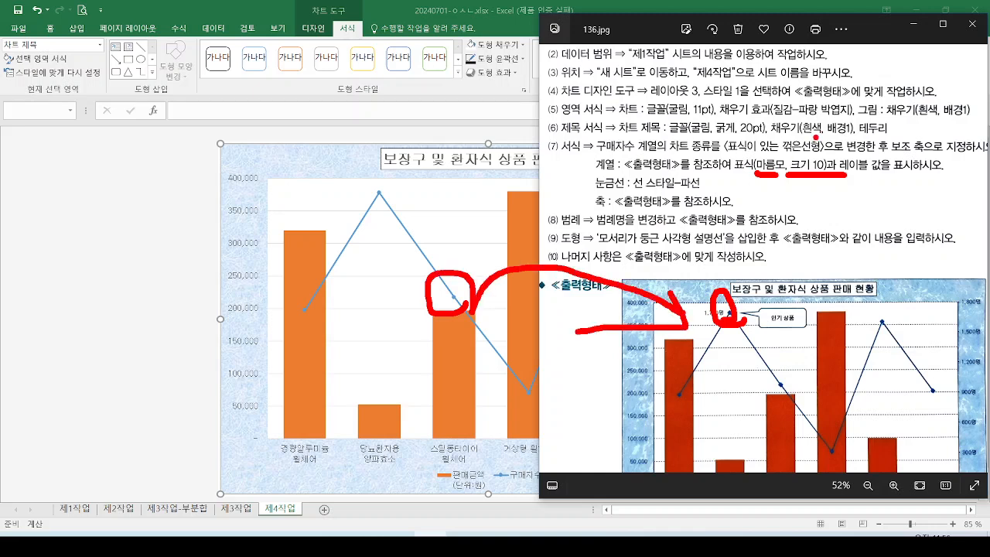
mouse_move(802, 138)
mouse_down()
mouse_move(817, 160)
mouse_move(848, 116)
mouse_up()
key(Escape)
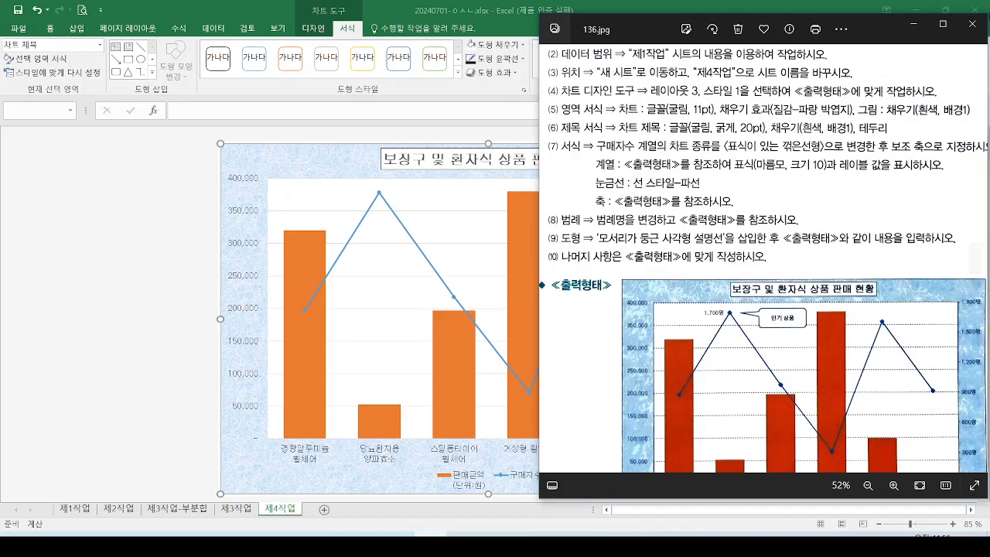
click(914, 24)
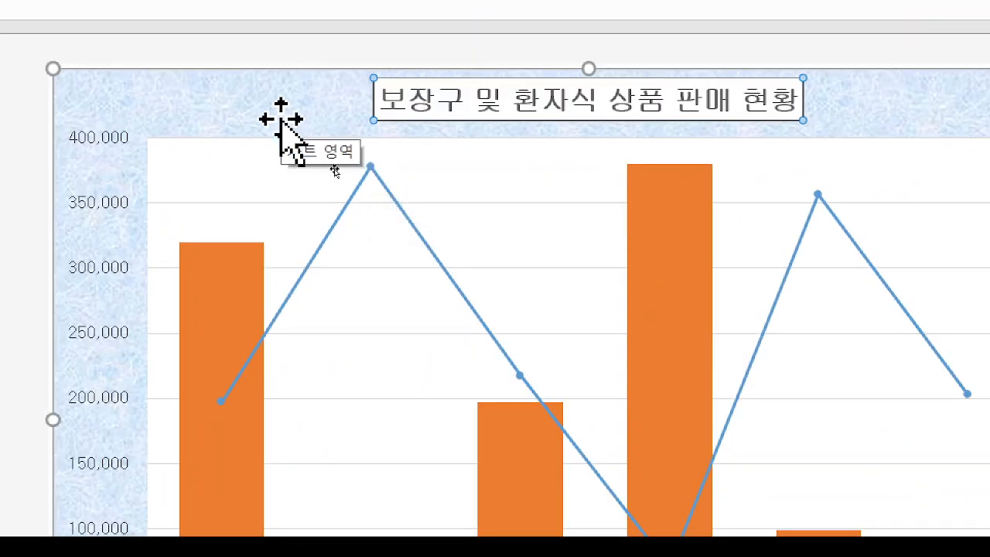
mouse_move(376, 176)
mouse_down()
mouse_move(352, 188)
mouse_move(372, 205)
mouse_up()
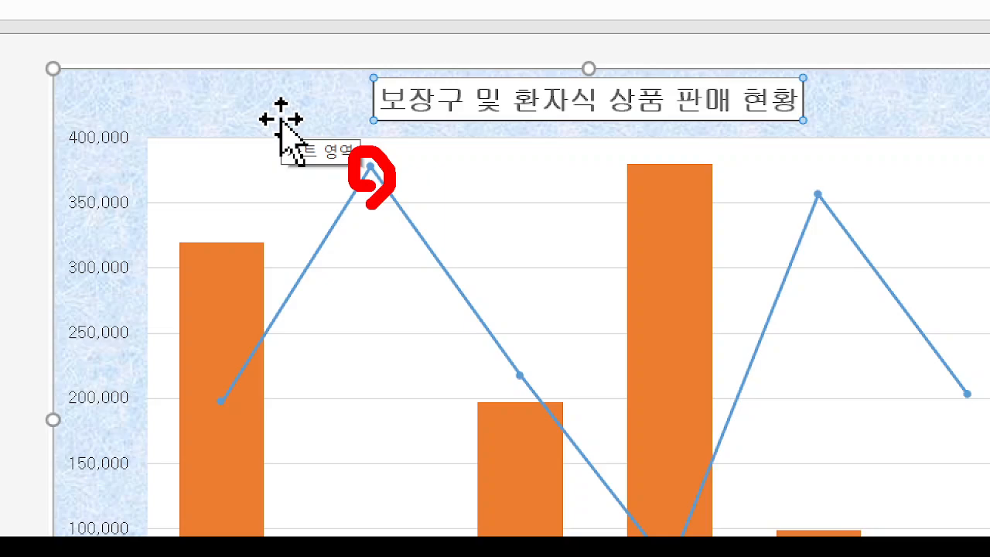
key(Escape)
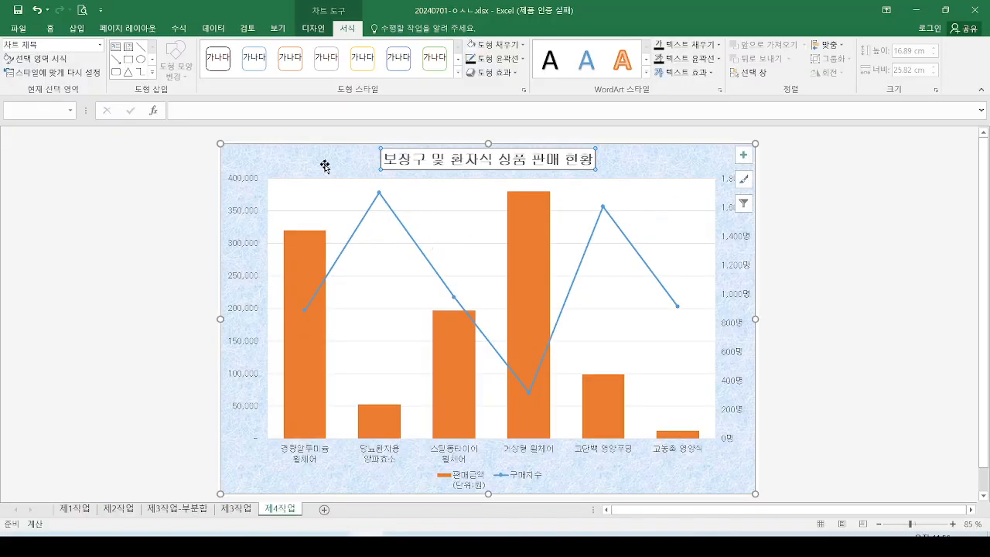
key(ctrl+2)
drag(291, 161, 303, 154)
drag(321, 153, 354, 153)
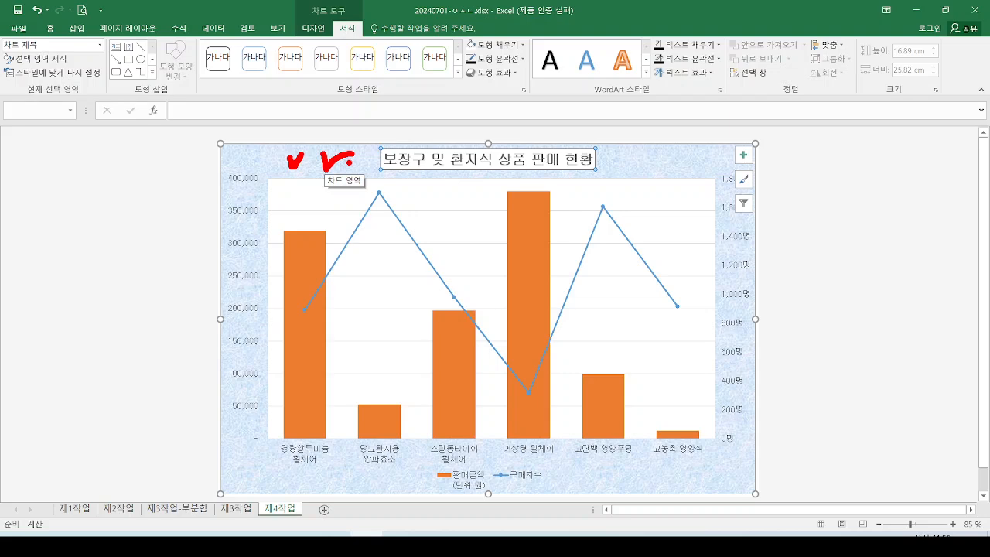
key(Escape)
Open the chart area's formatting options and select the 구매자수 line series to get its data series formatting.
double_click(288, 156)
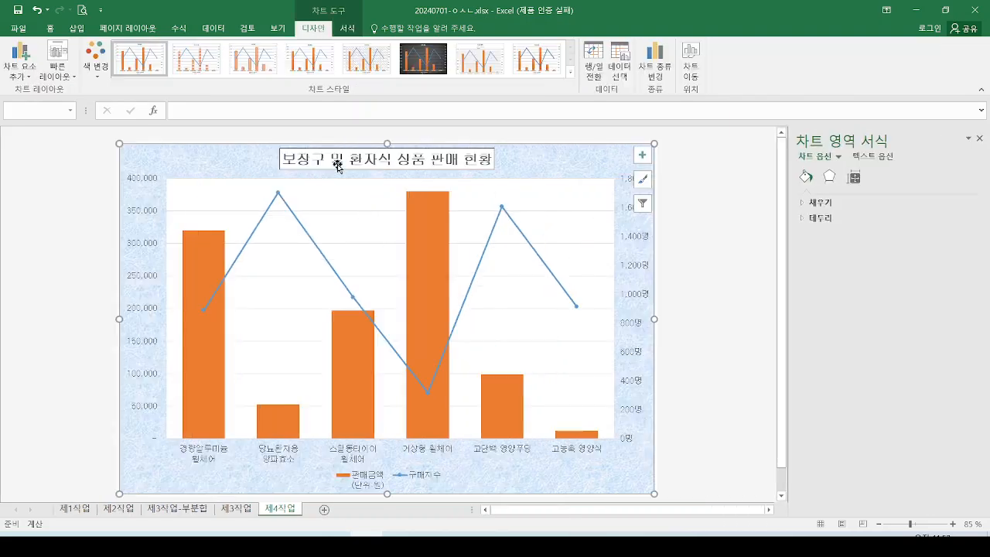
mouse_move(779, 116)
mouse_down()
mouse_move(972, 439)
mouse_move(987, 503)
mouse_up()
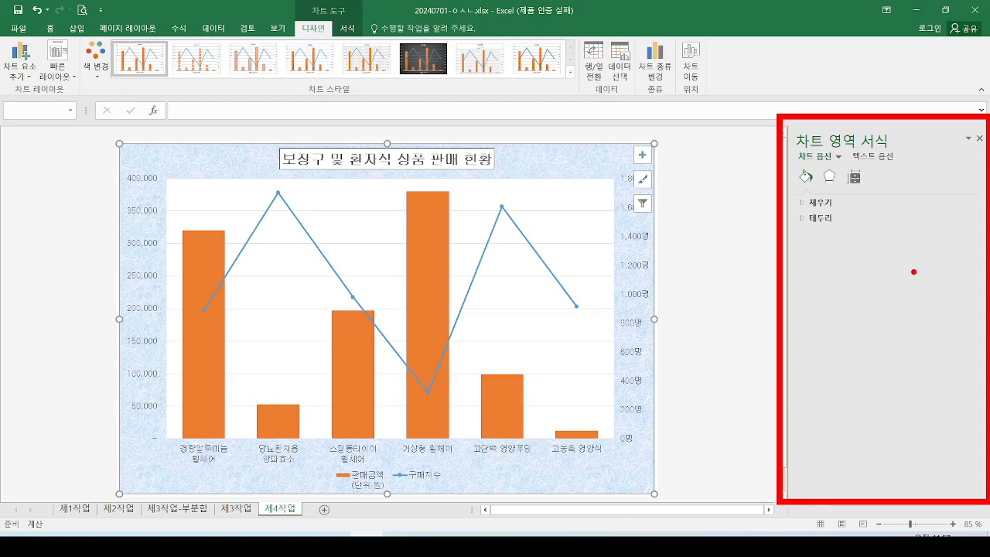
mouse_move(880, 223)
mouse_down()
mouse_move(883, 241)
mouse_move(930, 225)
mouse_move(843, 317)
mouse_move(932, 321)
mouse_move(897, 358)
mouse_up()
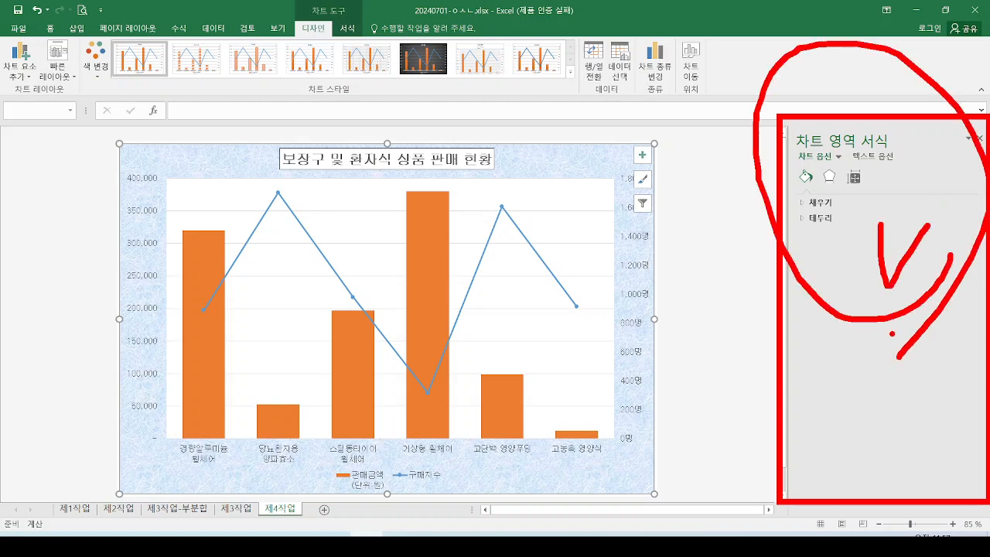
key(Escape)
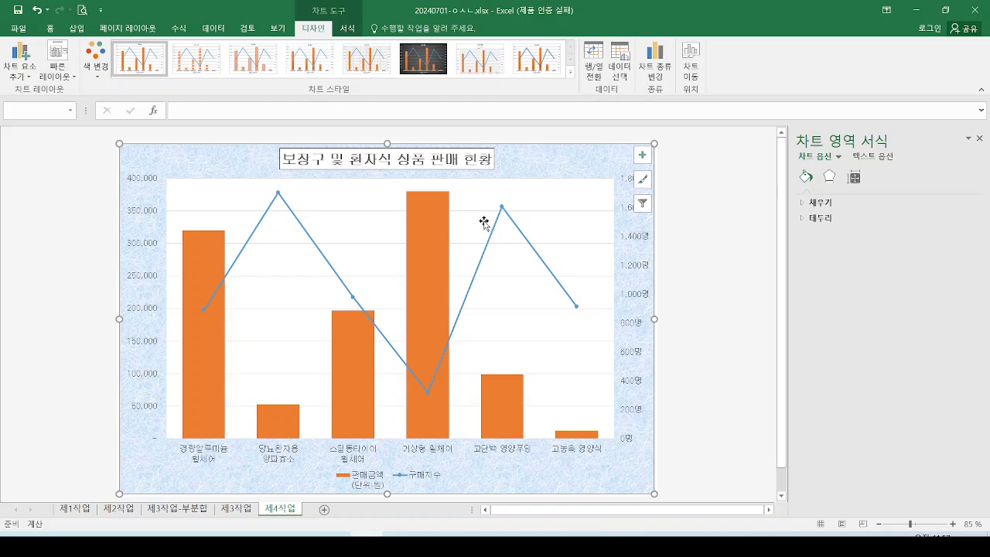
mouse_move(285, 204)
mouse_down()
mouse_move(264, 190)
mouse_move(288, 194)
mouse_move(281, 215)
mouse_up()
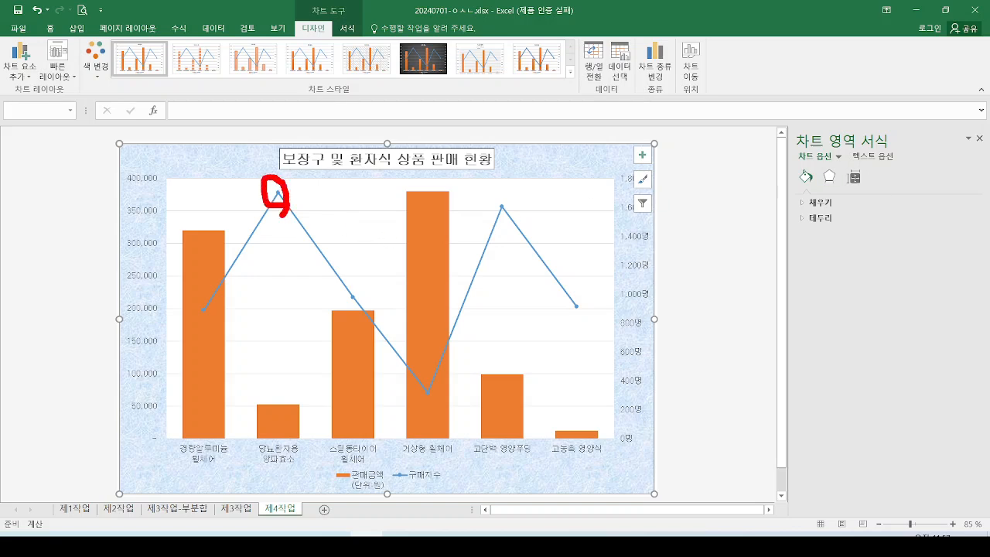
key(Escape)
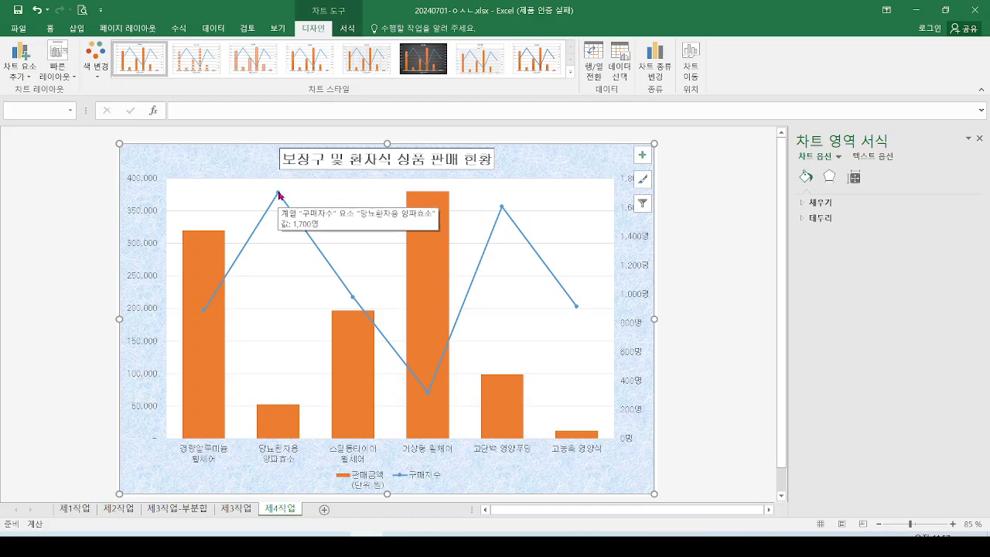
click(278, 193)
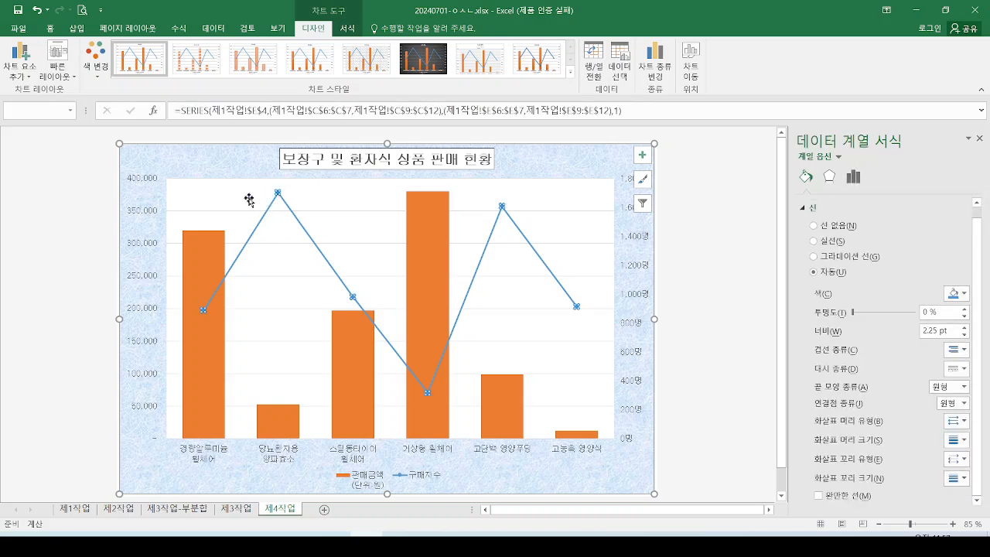
mouse_move(282, 219)
mouse_down()
mouse_move(431, 226)
mouse_move(761, 147)
mouse_up()
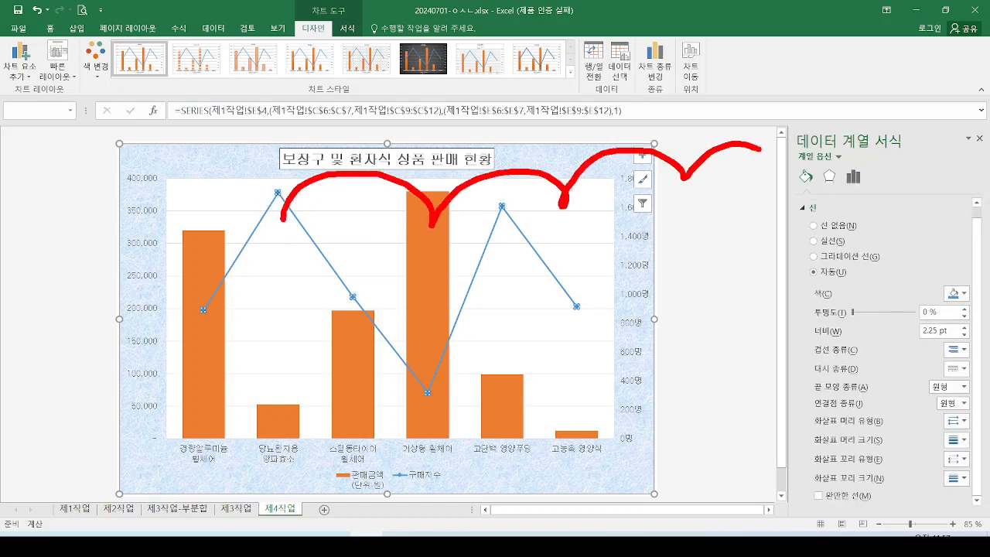
mouse_move(786, 110)
mouse_down()
mouse_move(818, 141)
mouse_move(924, 155)
mouse_up()
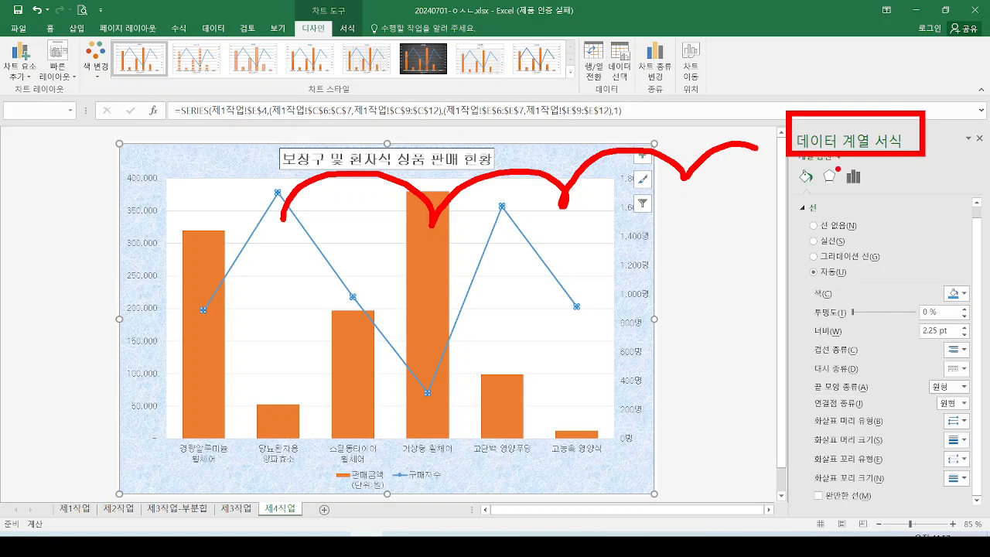
key(Escape)
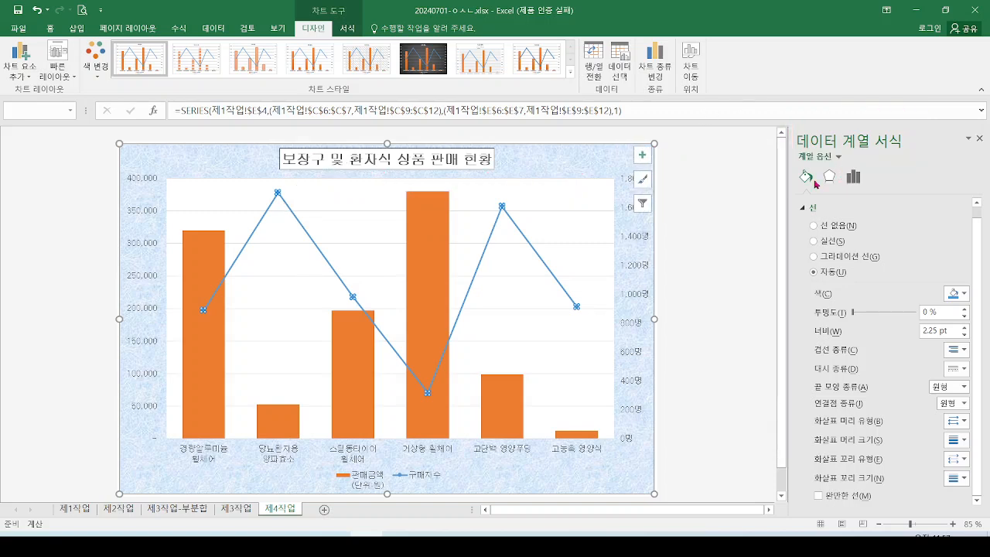
drag(786, 158, 825, 190)
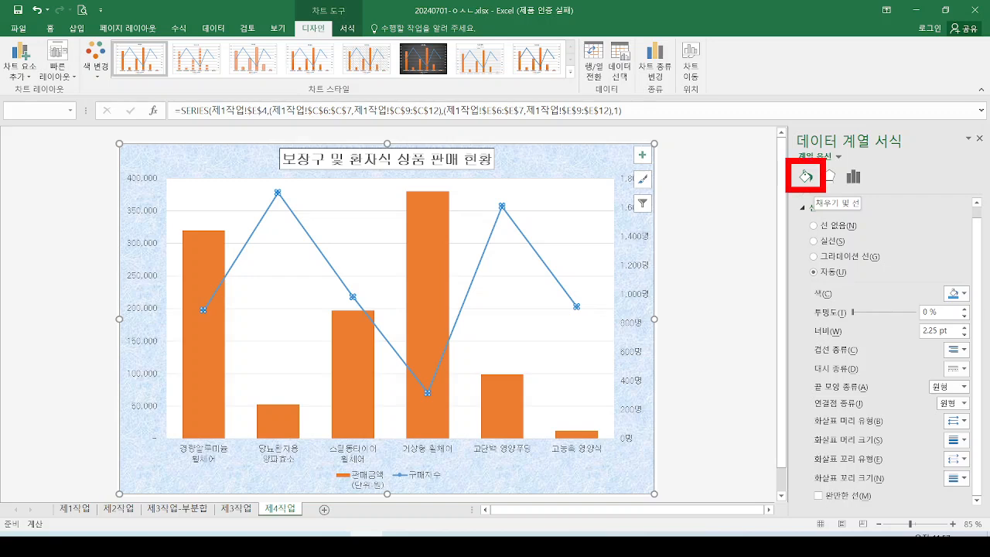
key(Escape)
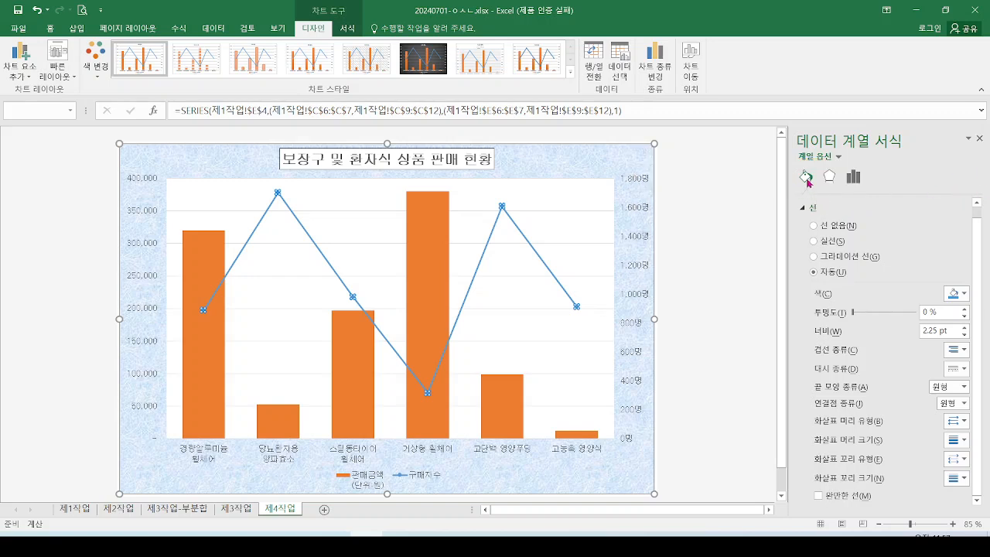
Show the marker (표식) settings in the fill and line formatting of the 구매자수 series.
click(807, 209)
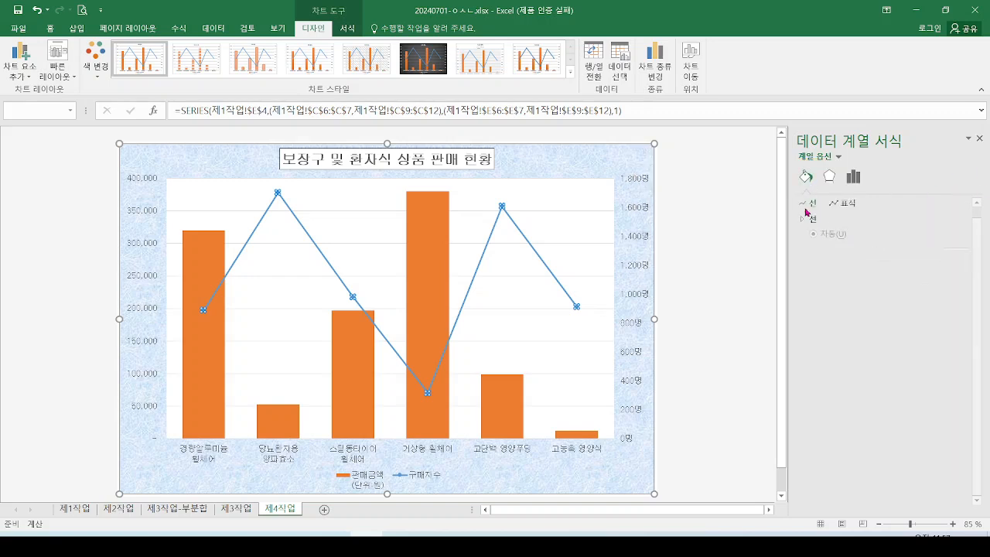
click(812, 221)
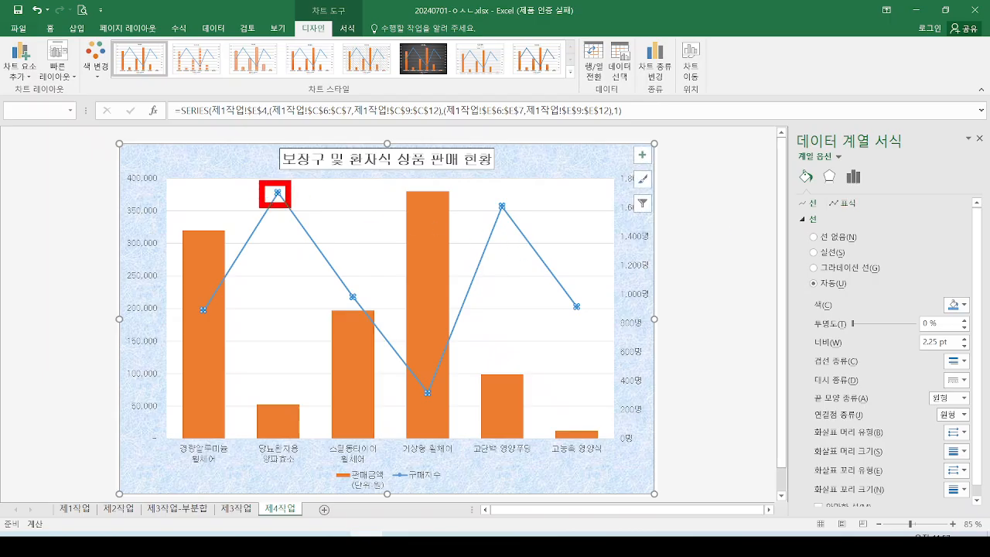
mouse_move(350, 187)
mouse_down()
mouse_move(337, 205)
mouse_move(378, 206)
mouse_move(355, 187)
mouse_up()
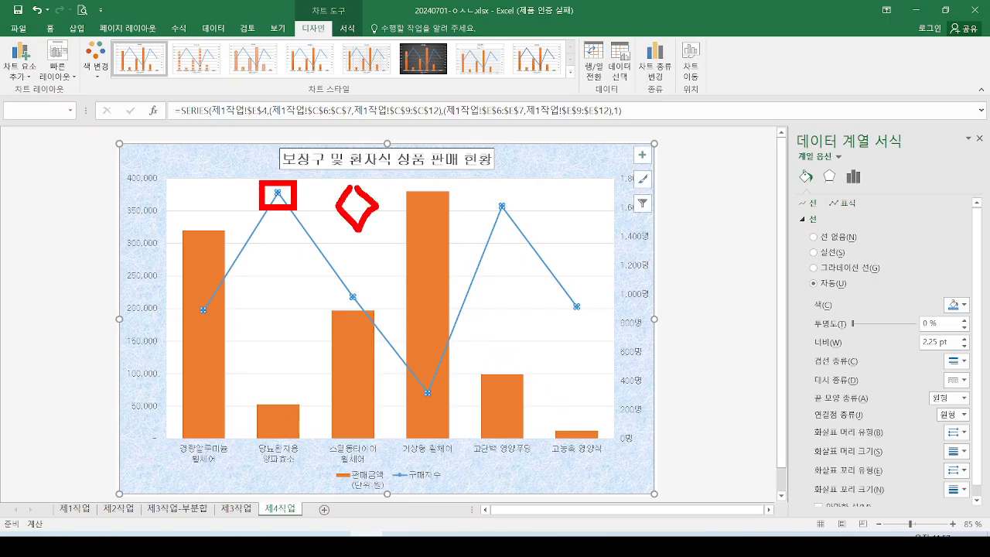
mouse_move(889, 204)
mouse_down()
mouse_move(853, 186)
mouse_move(874, 180)
mouse_move(890, 213)
mouse_up()
key(Escape)
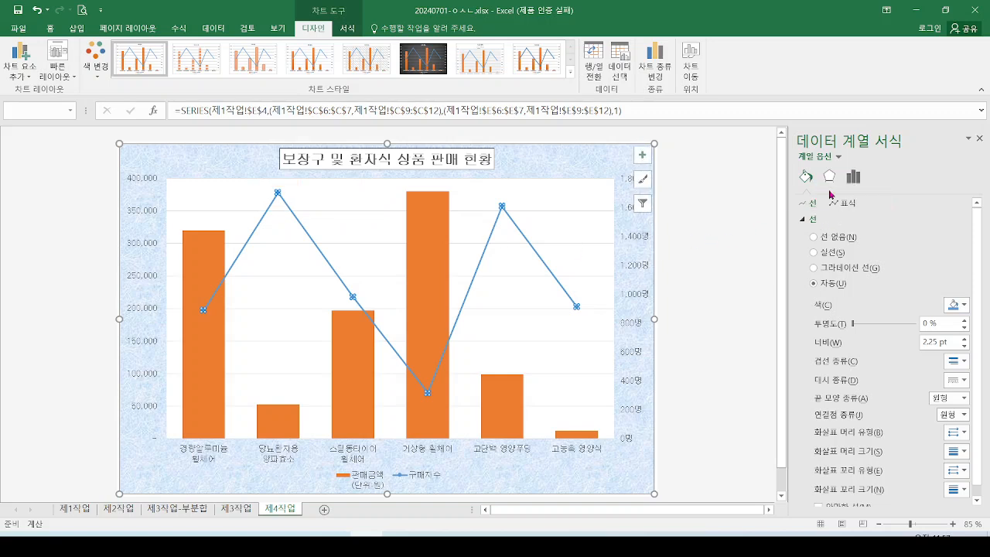
click(848, 205)
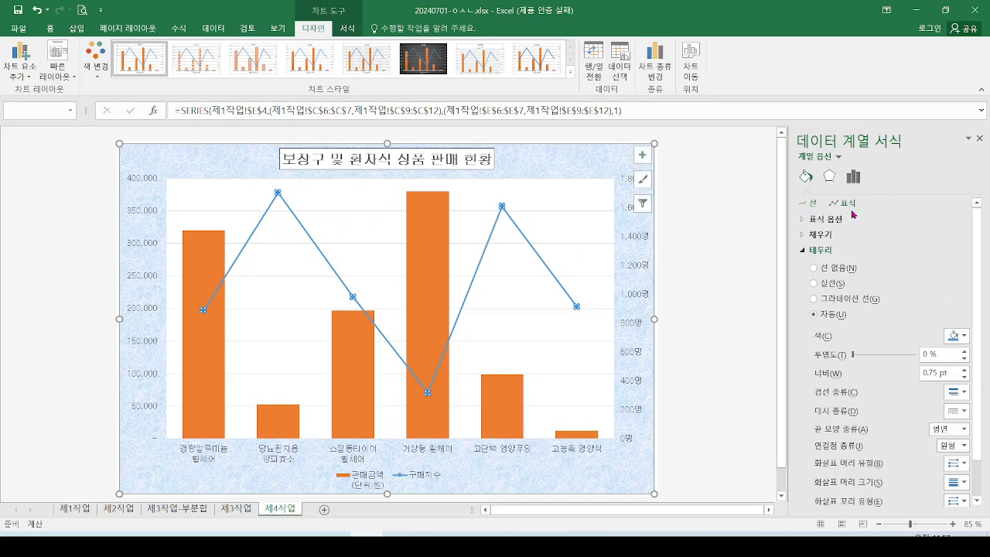
mouse_move(843, 216)
mouse_down()
mouse_move(876, 208)
mouse_move(880, 230)
mouse_up()
click(844, 256)
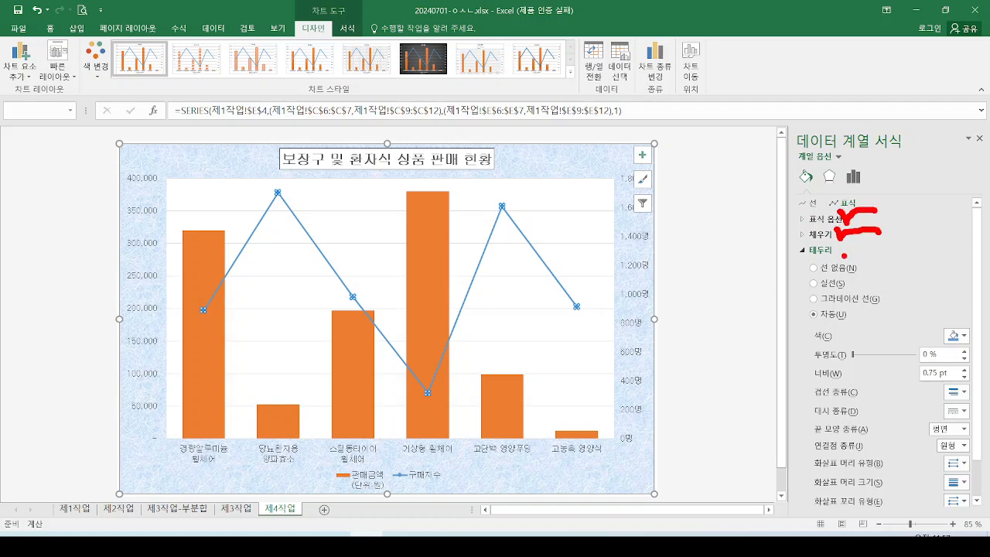
drag(839, 260, 865, 247)
click(882, 258)
key(Escape)
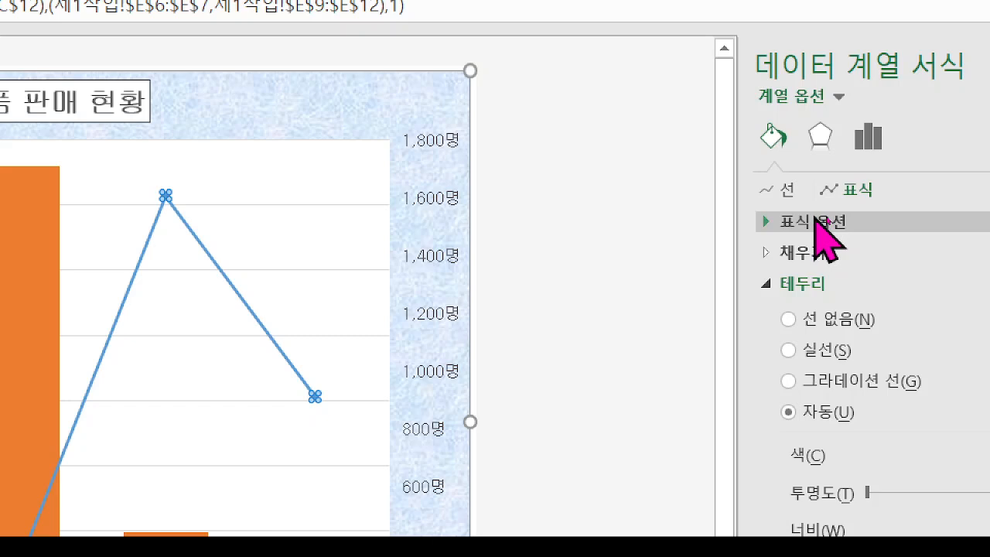
Set the 구매자수 series markers to the built-in (기본 제공) diamond type with size 10.
click(818, 221)
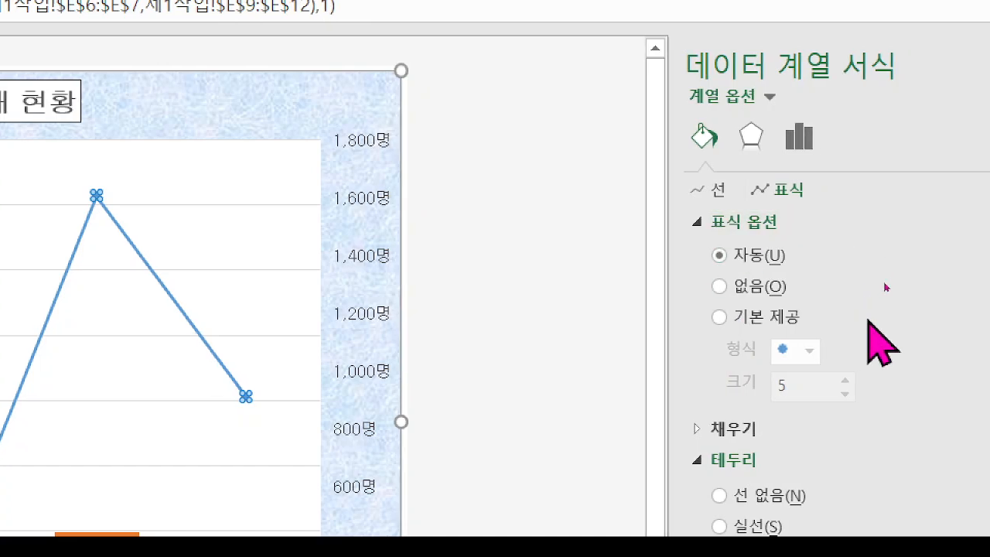
click(778, 321)
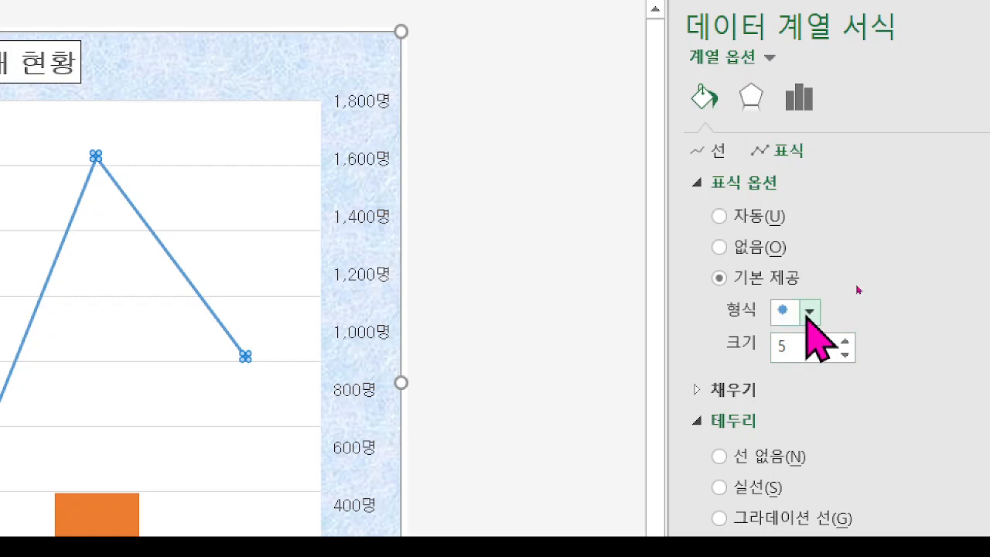
click(809, 312)
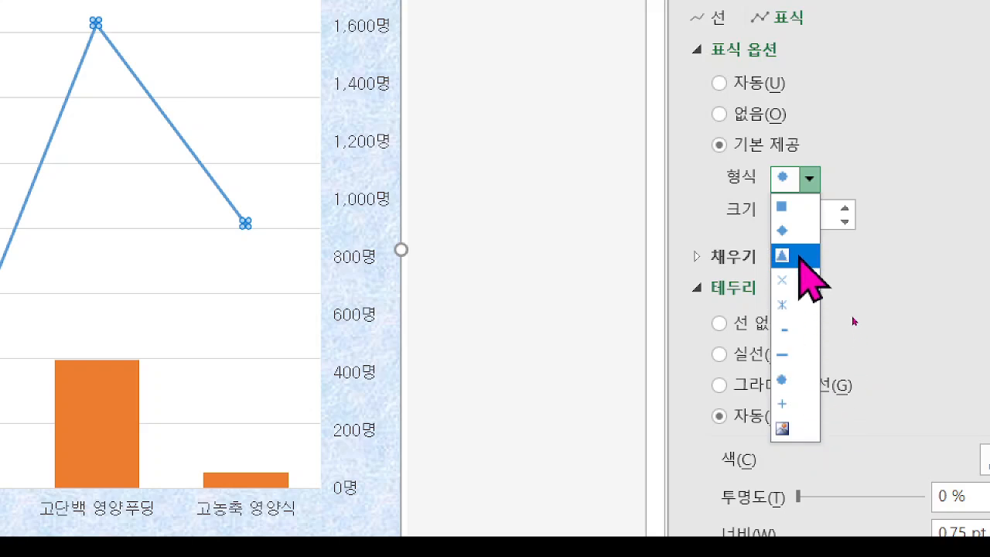
click(797, 230)
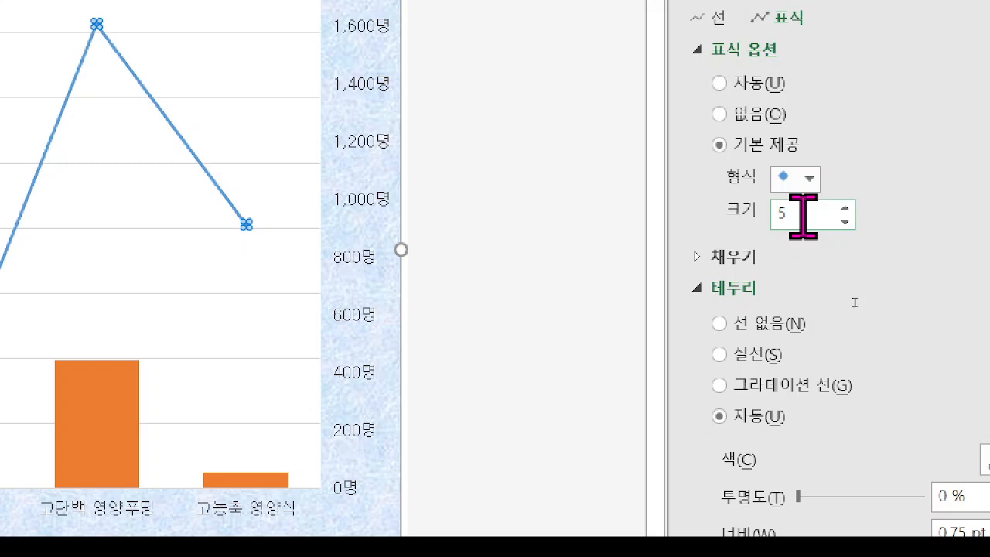
double_click(776, 217)
text(10)
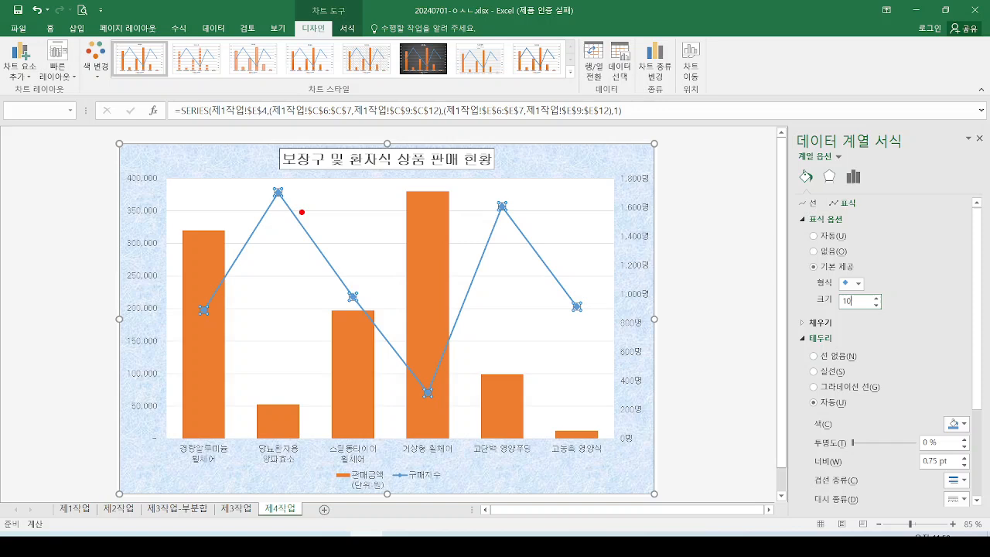
mouse_move(302, 212)
mouse_down()
mouse_move(304, 196)
mouse_move(299, 217)
mouse_up()
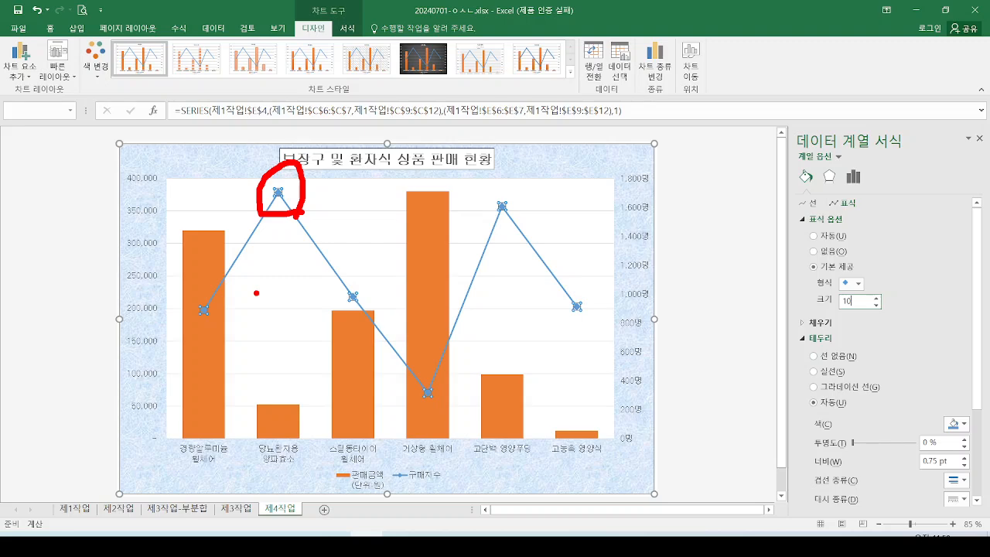
Switch to 136.jpg and examine the label value requirement in condition 7 and which 구매자수 point carries a label in the output sample.
key(alt+Tab)
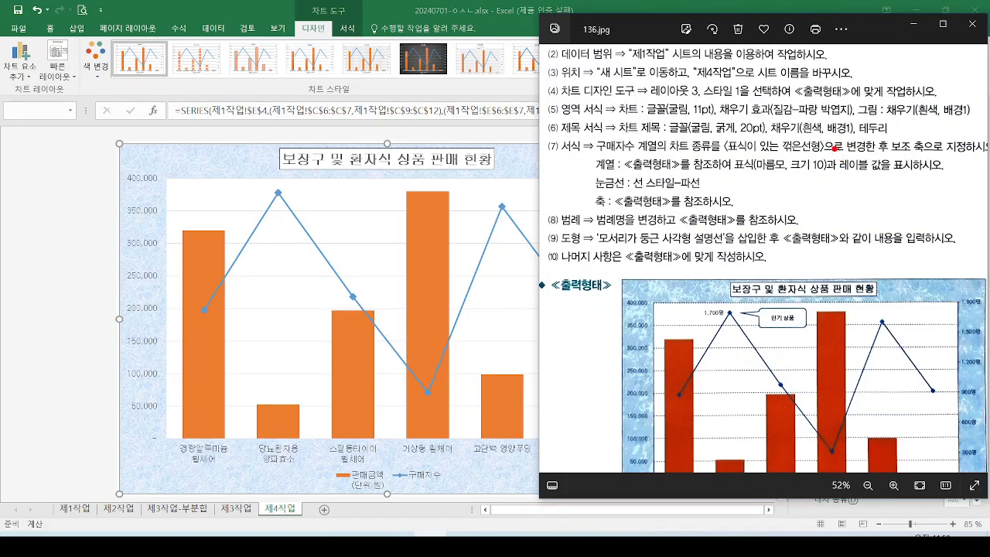
drag(836, 148, 923, 186)
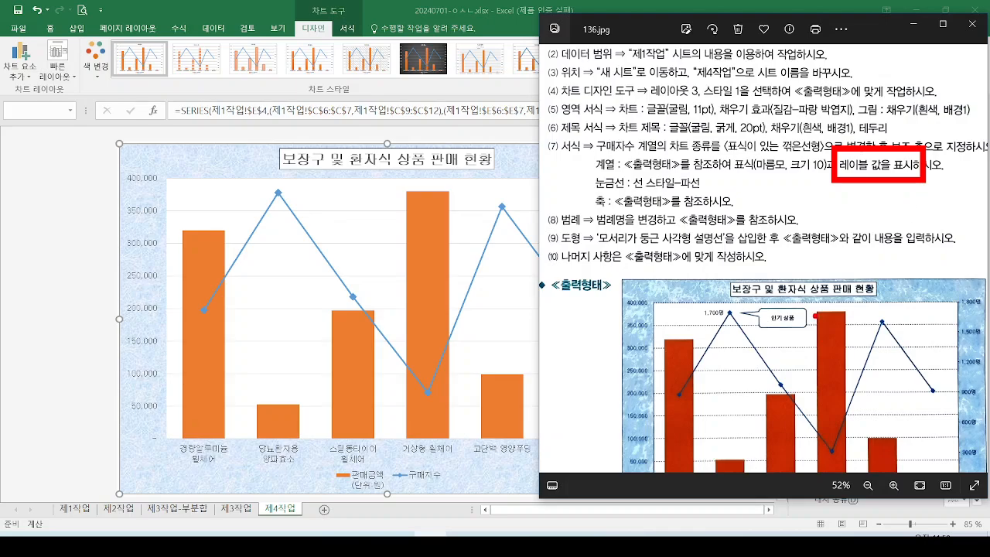
key(Escape)
key(ctrl+1)
click(742, 381)
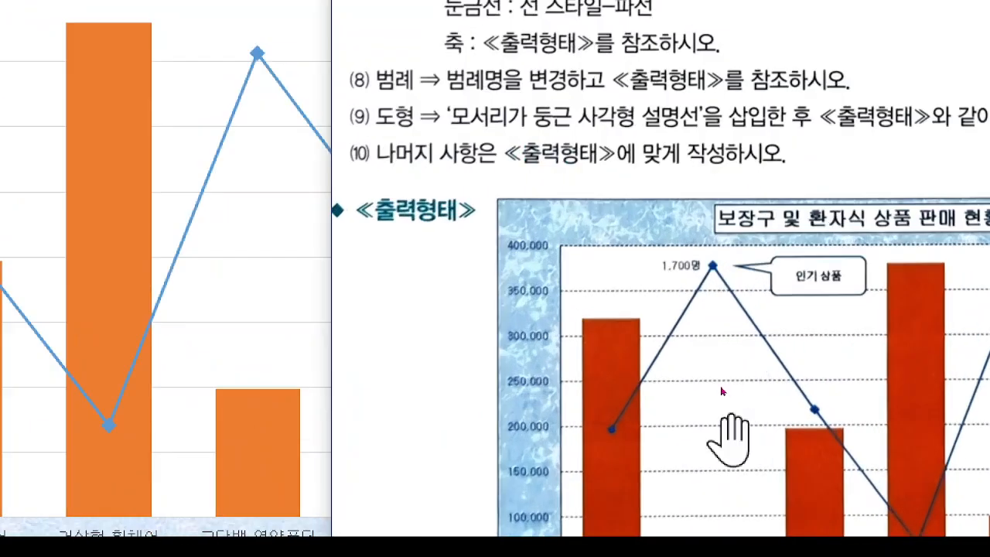
mouse_move(730, 284)
mouse_down()
mouse_move(692, 297)
mouse_move(751, 244)
mouse_move(696, 305)
mouse_move(746, 226)
mouse_up()
key(Escape)
key(ctrl+1)
mouse_move(731, 284)
mouse_down()
mouse_move(668, 294)
mouse_move(633, 234)
mouse_move(701, 276)
mouse_up()
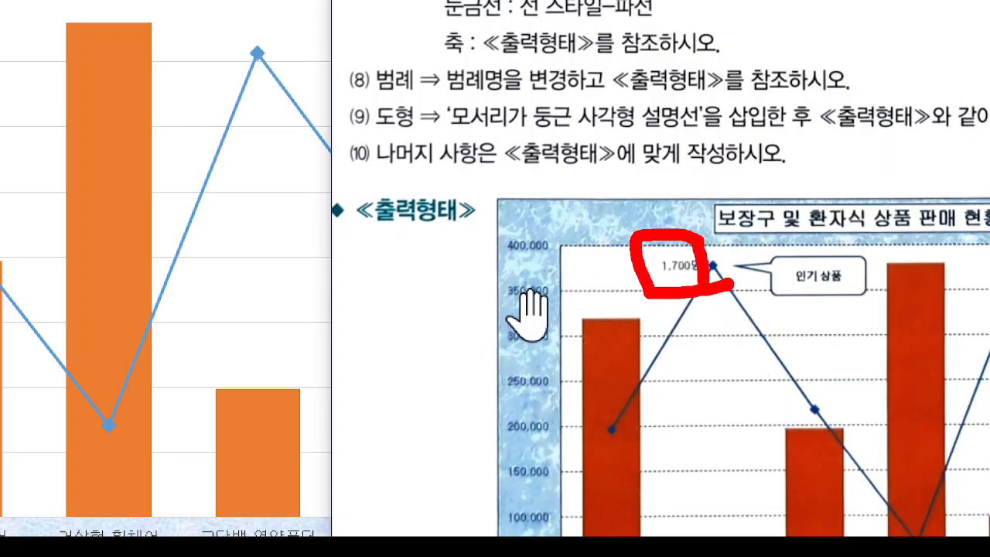
drag(654, 198, 710, 187)
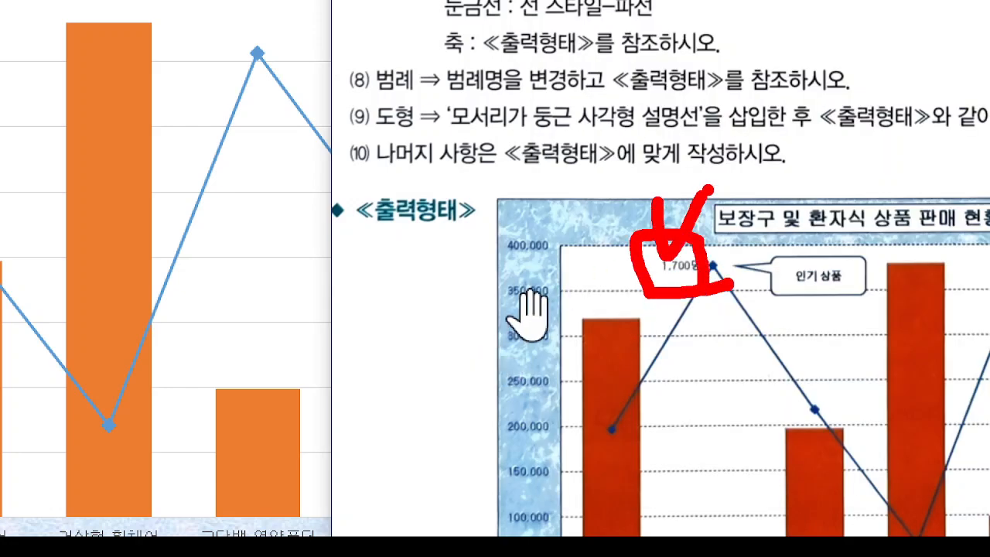
key(Escape)
key(Escape)
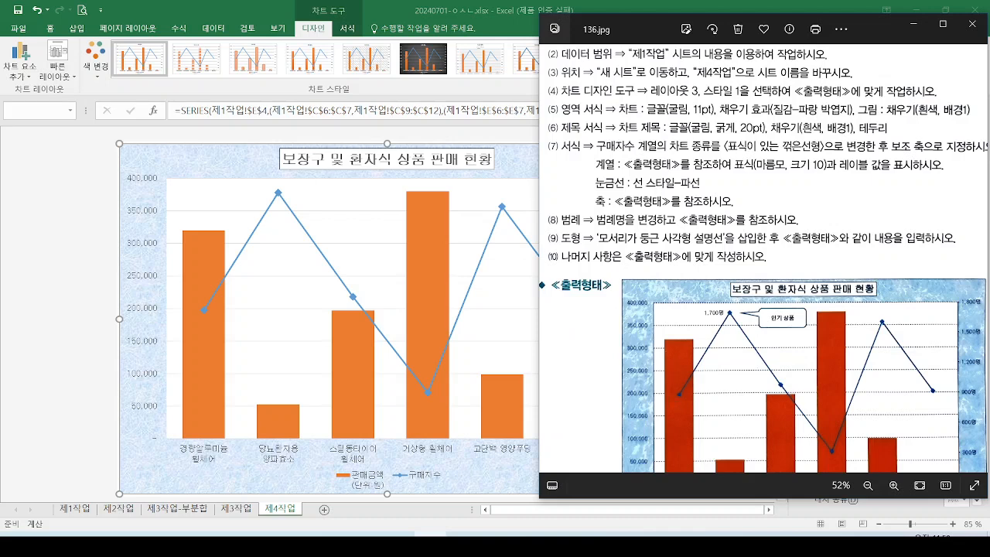
drag(652, 387, 690, 400)
drag(767, 389, 797, 400)
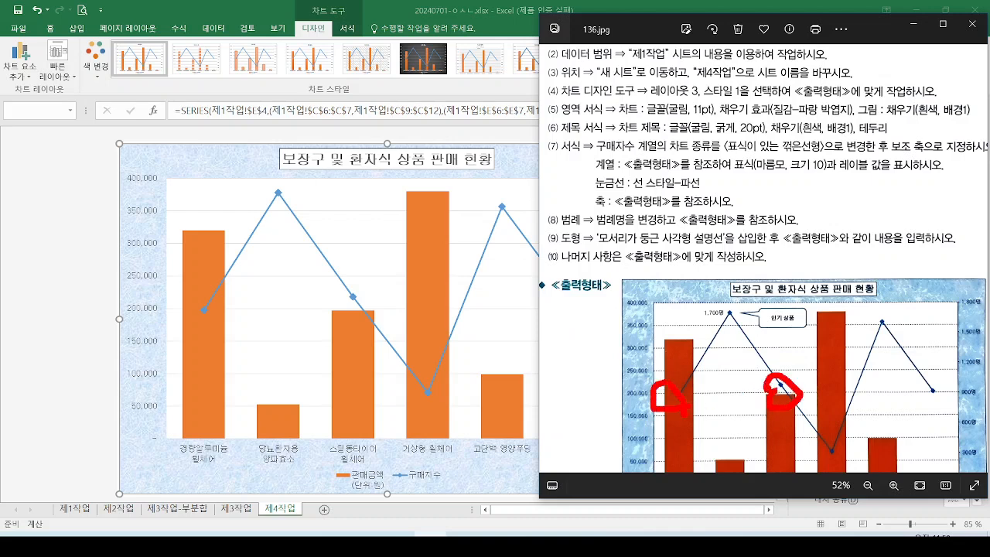
drag(850, 453, 809, 454)
drag(702, 284, 755, 263)
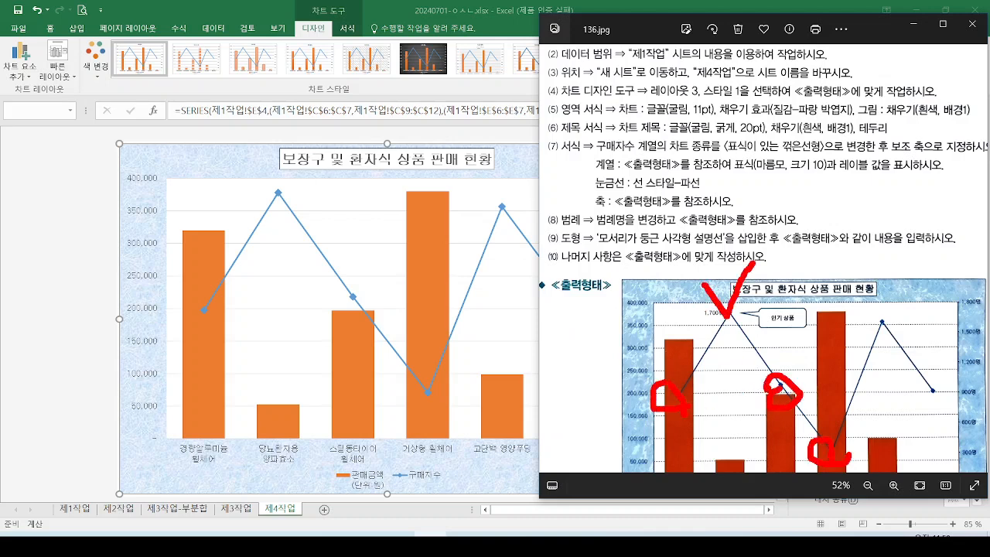
key(Escape)
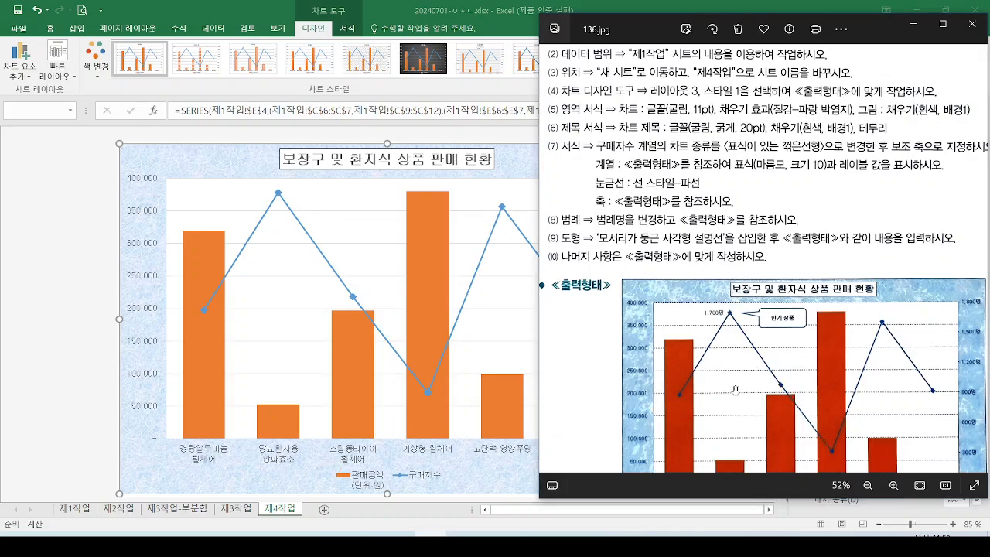
scroll(733, 325, up, 3)
scroll(733, 325, up, 3)
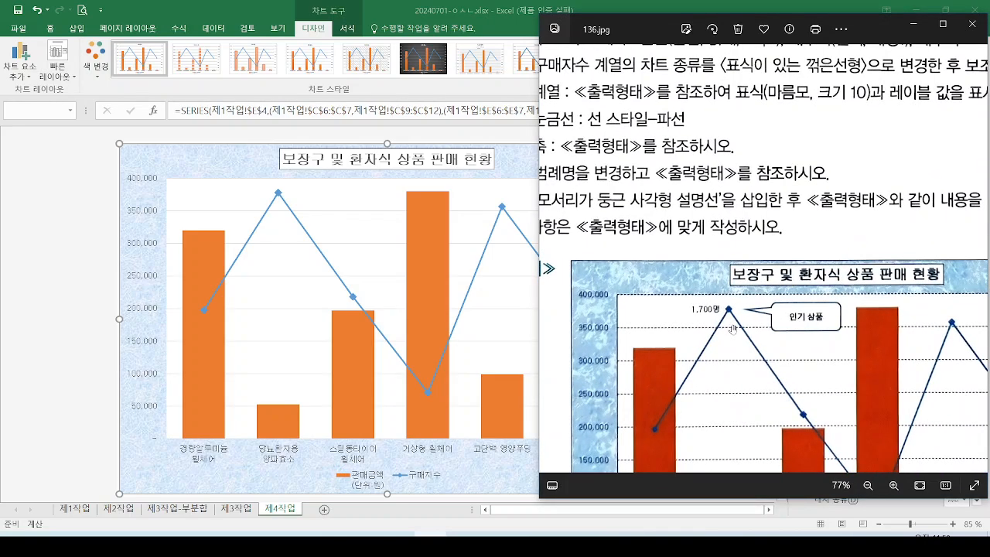
Return to the Excel chart and add a left-positioned (왼쪽) data label to only the 당뇨환자용 양파효소 point of the 구매자수 series.
click(277, 198)
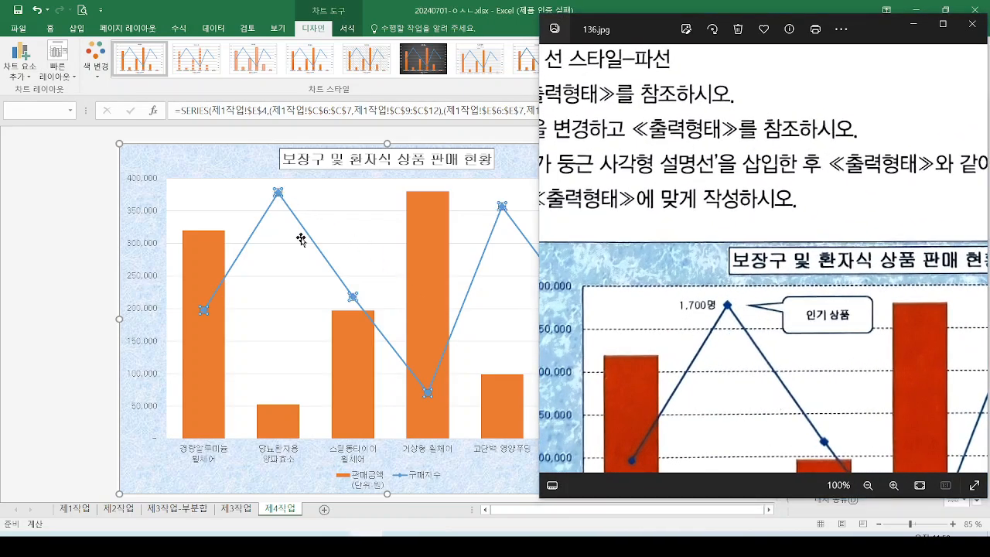
click(916, 29)
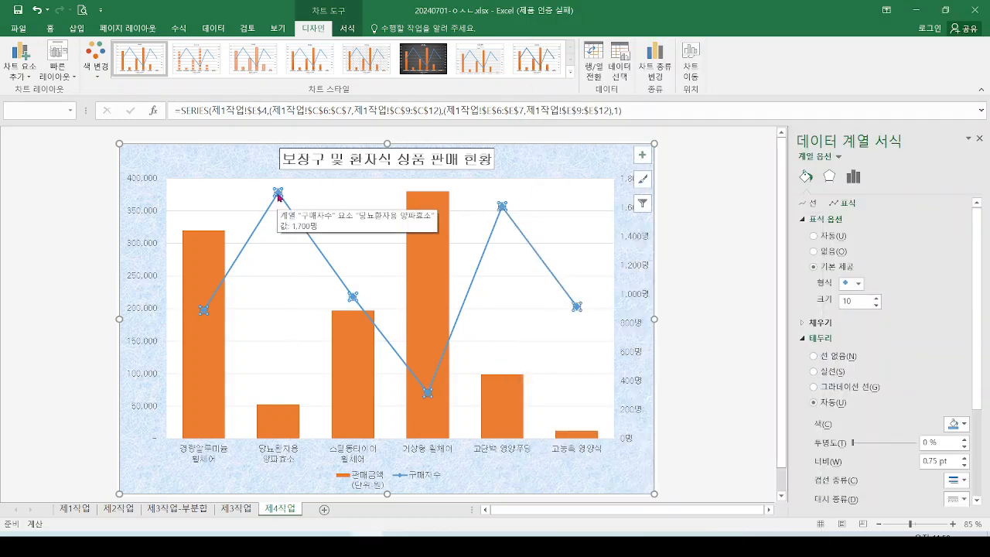
click(280, 197)
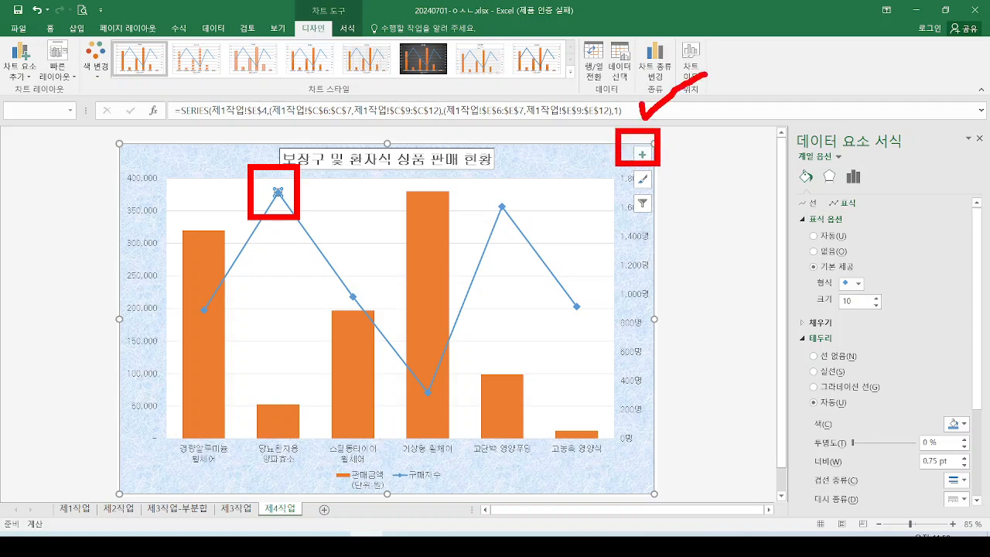
click(642, 157)
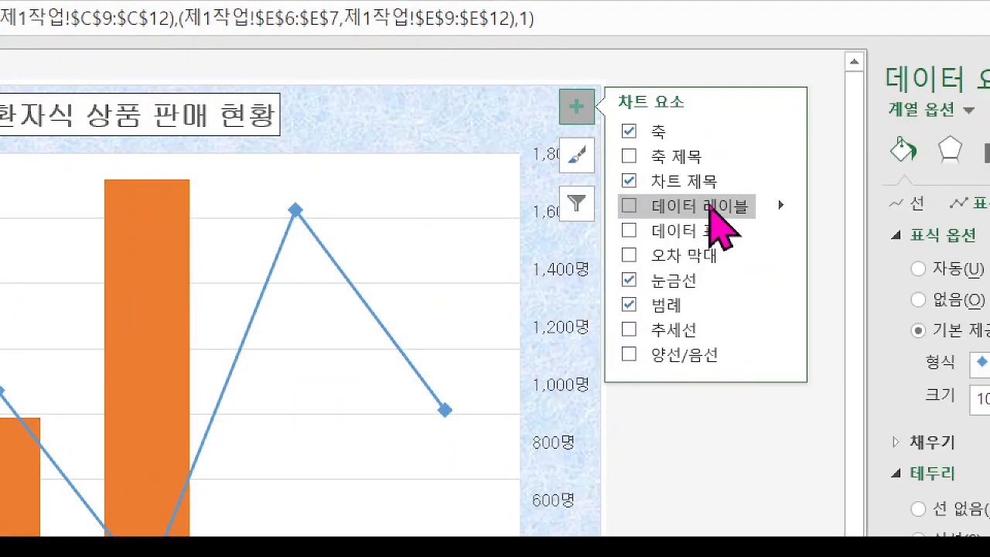
click(781, 206)
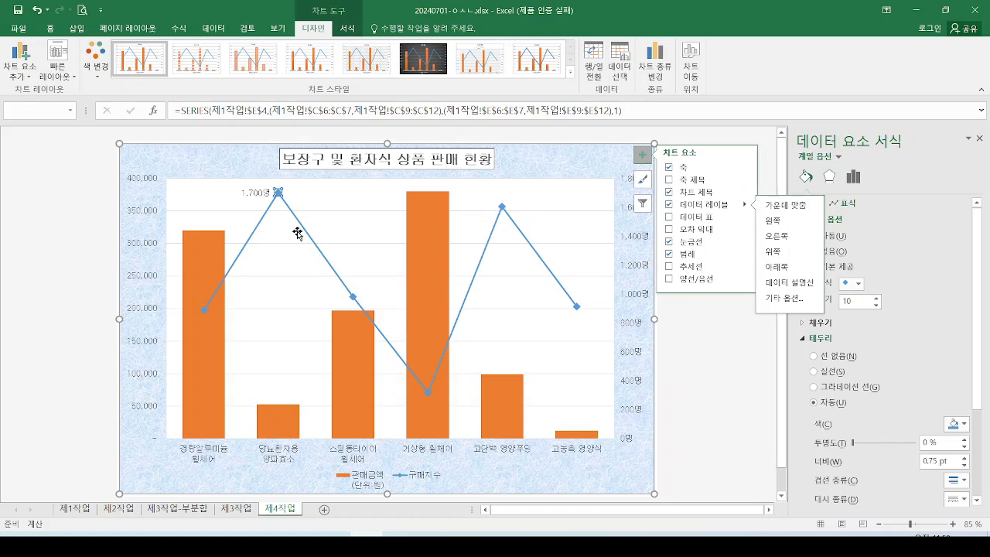
key(ctrl+2)
drag(215, 174, 272, 205)
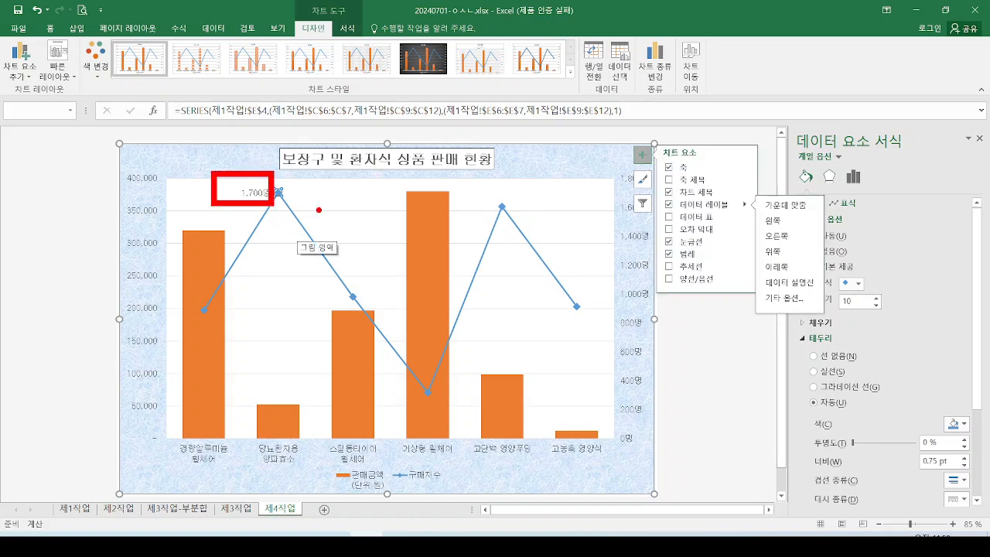
key(Escape)
key(ctrl+2)
mouse_move(253, 161)
mouse_down()
mouse_move(323, 190)
mouse_move(315, 184)
mouse_up()
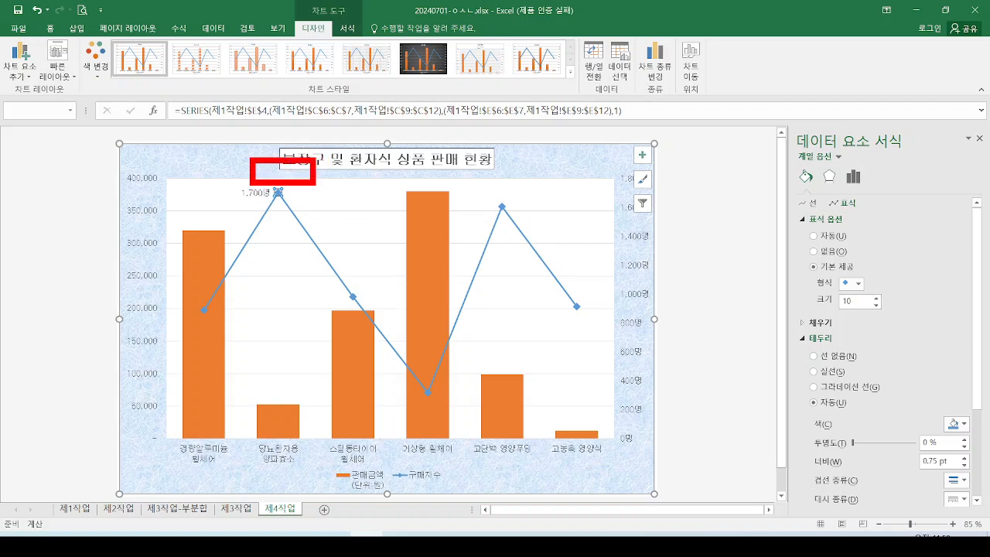
mouse_move(290, 190)
mouse_down()
mouse_move(316, 207)
mouse_move(361, 212)
mouse_up()
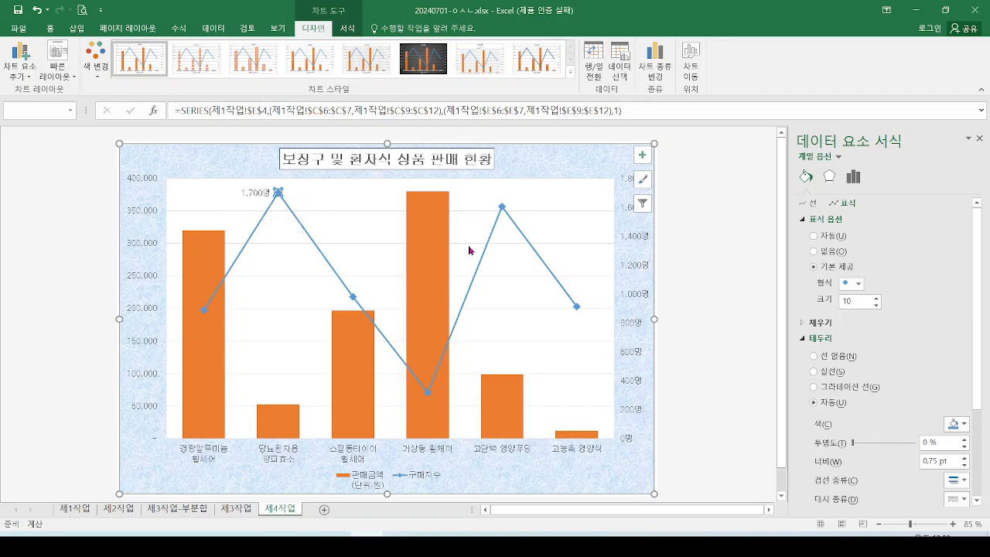
Switch to 136.jpg, examine the gridline (눈금선) style requirement in condition 7, and return to the chart in Excel.
key(alt+Tab)
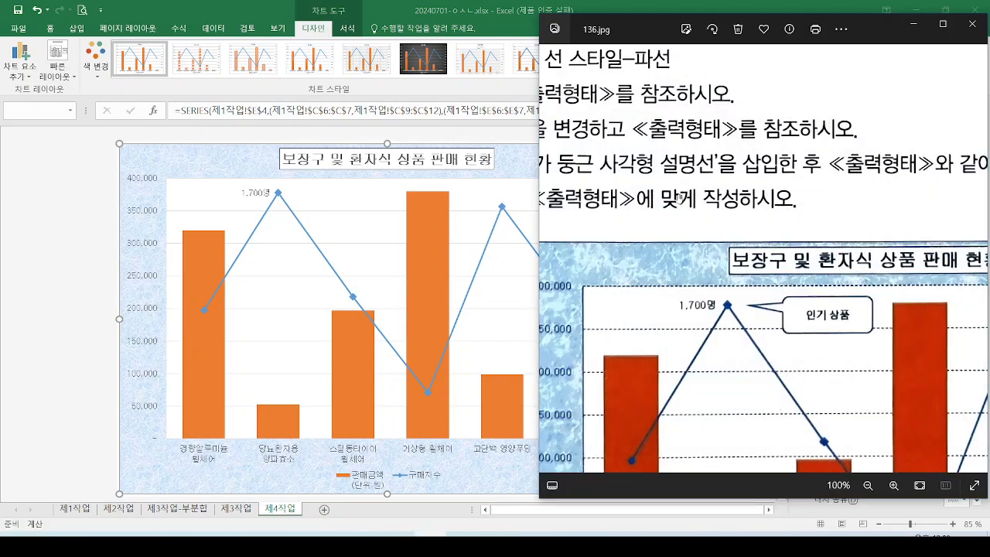
scroll(679, 199, down, 5)
click(551, 259)
scroll(618, 199, down, 3)
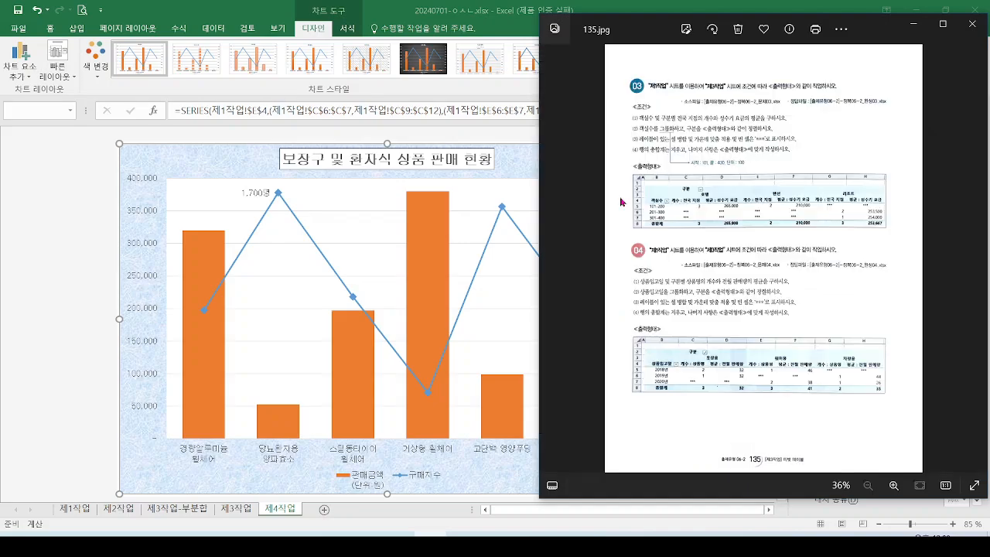
click(977, 258)
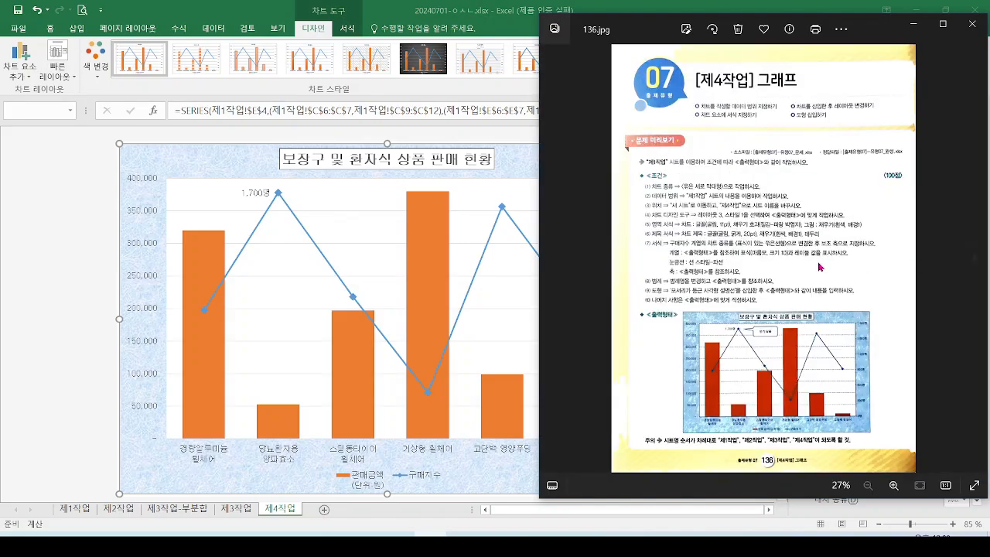
scroll(820, 267, up, 4)
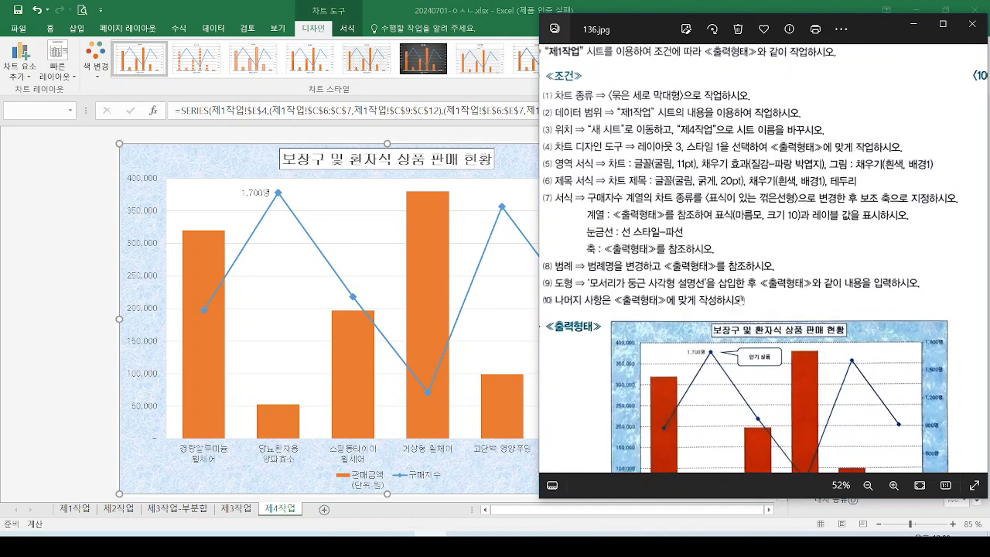
scroll(741, 299, up, 1)
drag(743, 263, 765, 272)
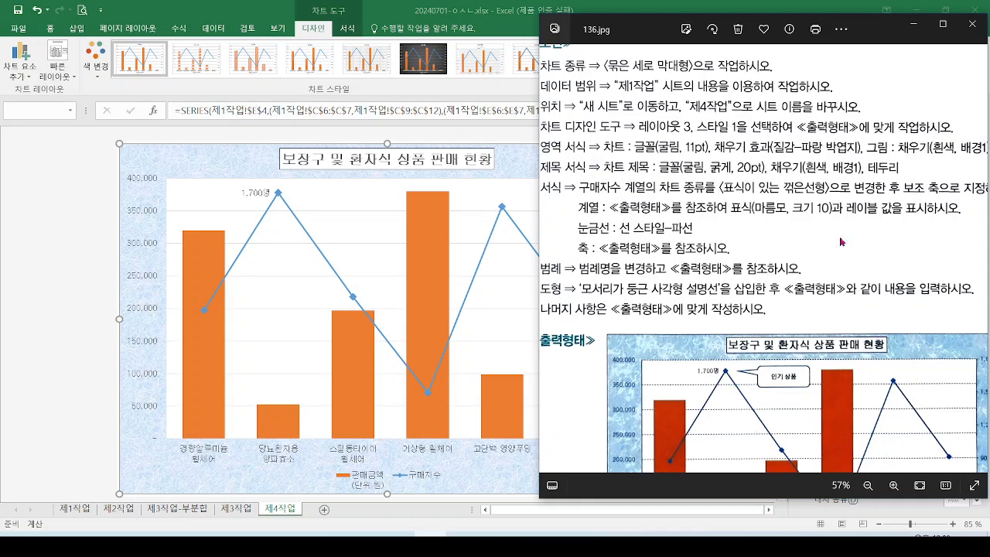
drag(852, 217, 922, 221)
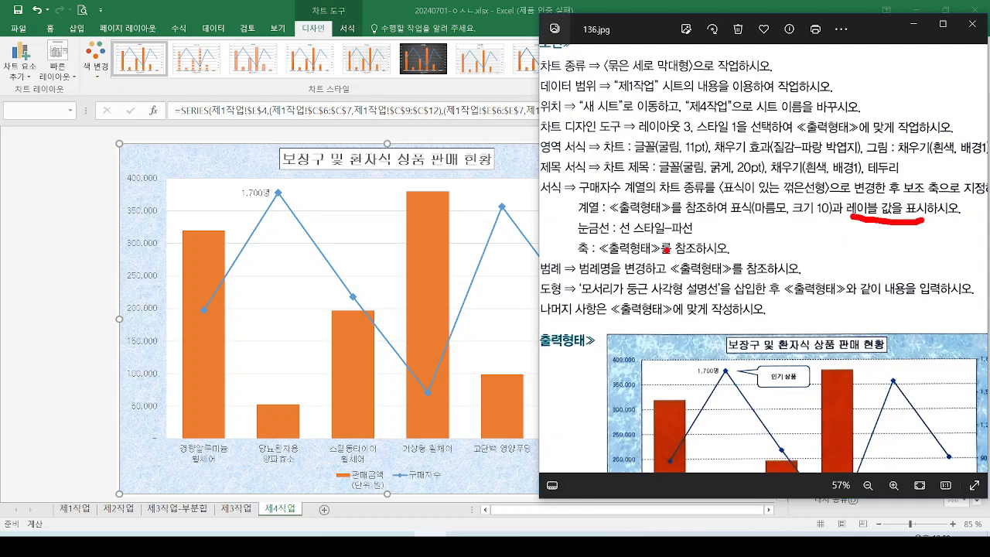
mouse_move(561, 219)
mouse_down()
mouse_move(567, 229)
mouse_move(587, 204)
mouse_up()
drag(575, 241, 692, 231)
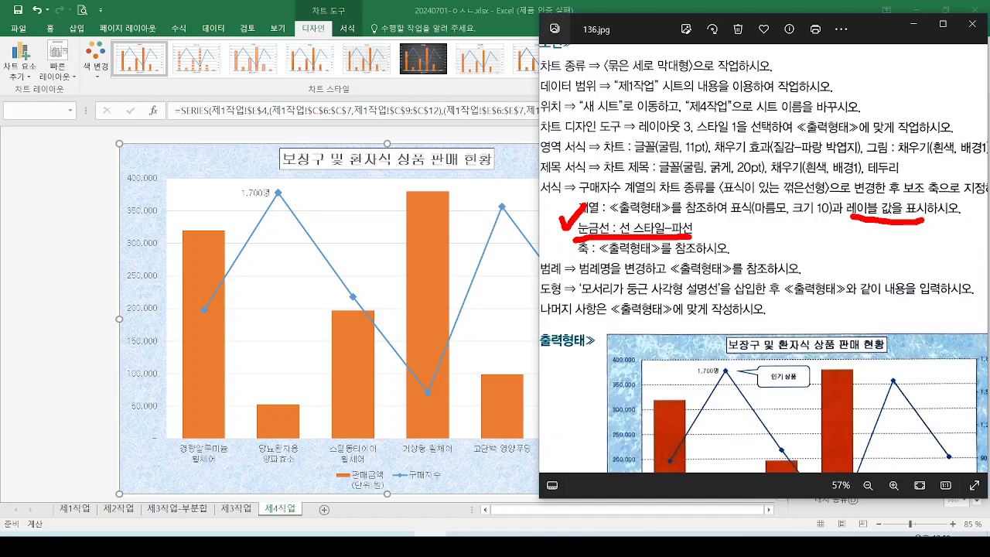
drag(321, 210, 385, 208)
drag(329, 244, 398, 244)
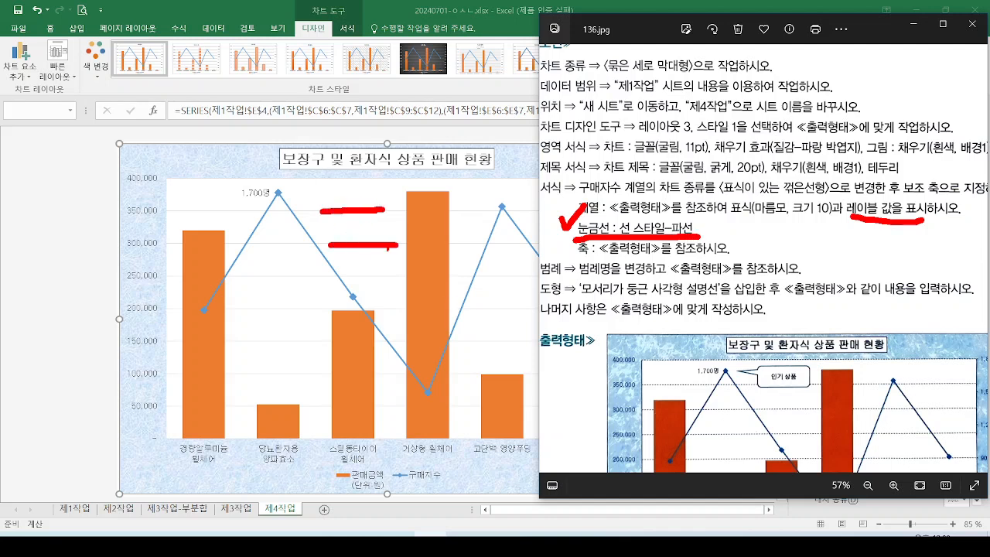
drag(351, 274, 408, 274)
drag(283, 308, 333, 308)
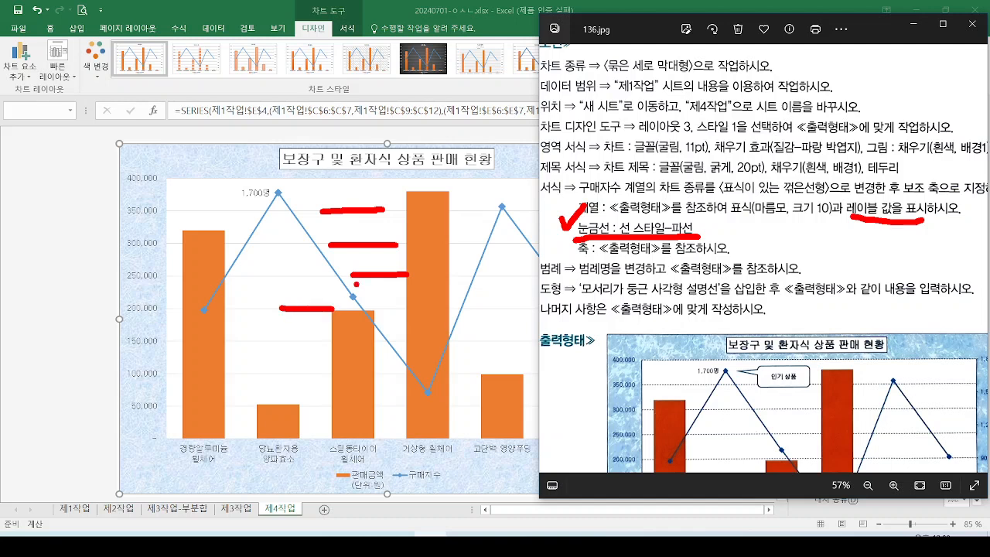
key(Escape)
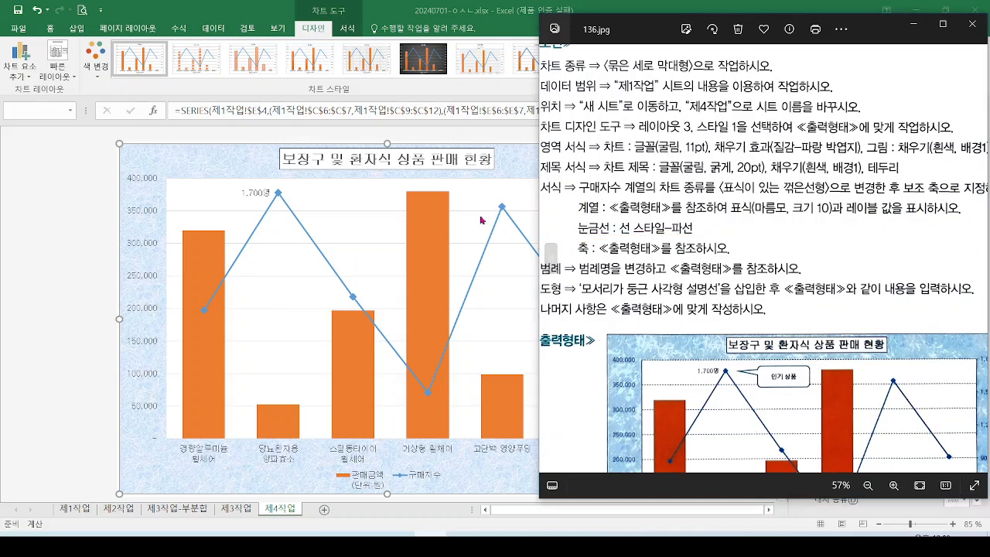
click(375, 215)
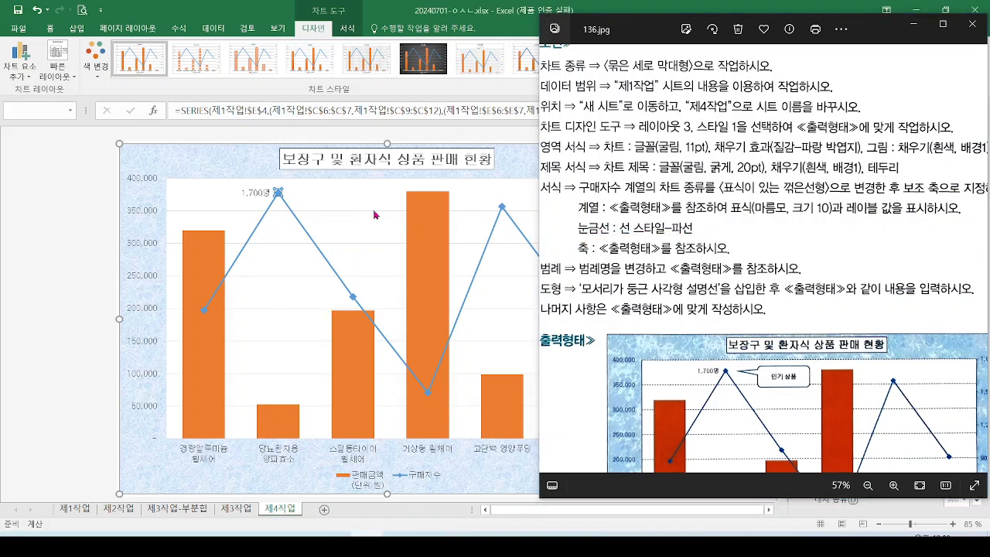
Move the 136.jpg window clear of the chart and select the major gridlines (주 눈금선) of the primary value axis.
key(Escape)
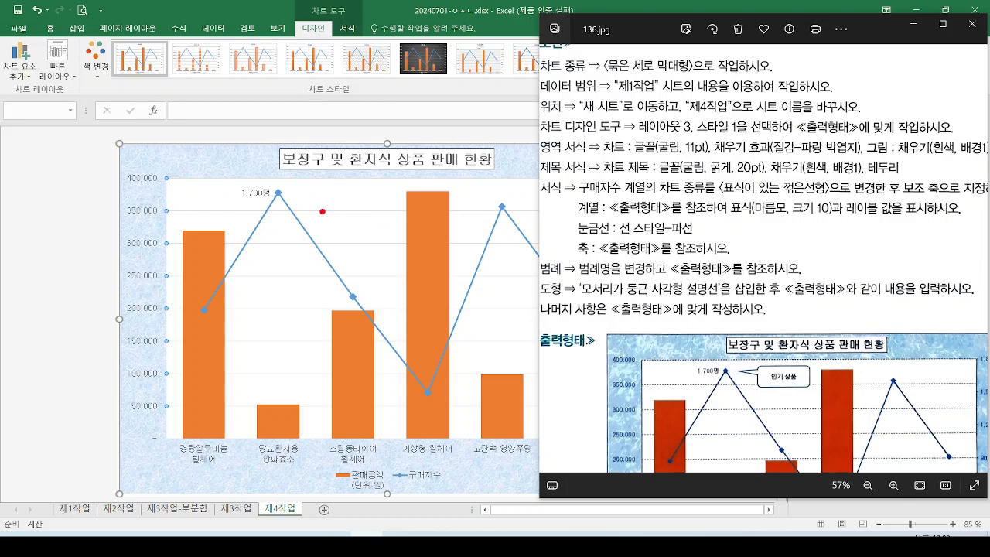
drag(322, 211, 405, 210)
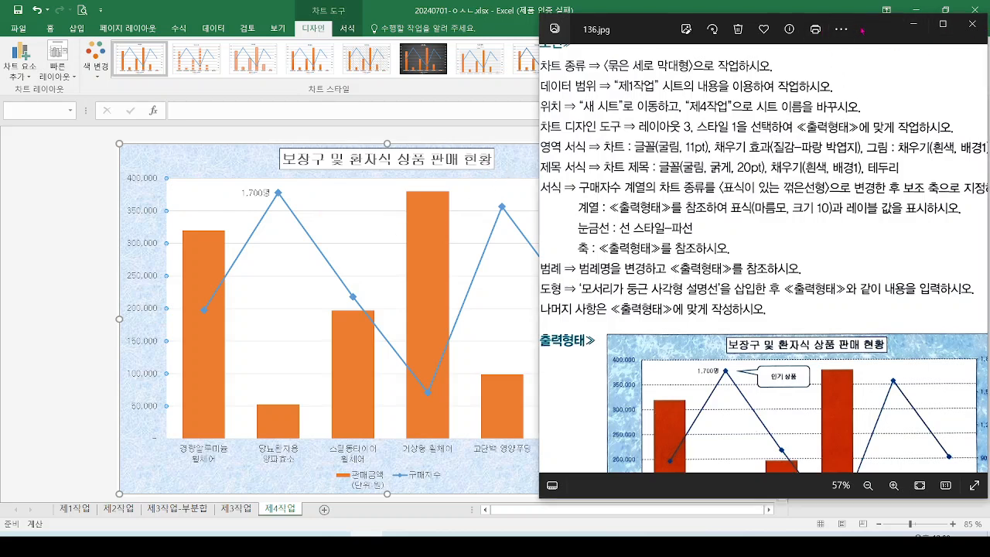
drag(864, 30, 989, 46)
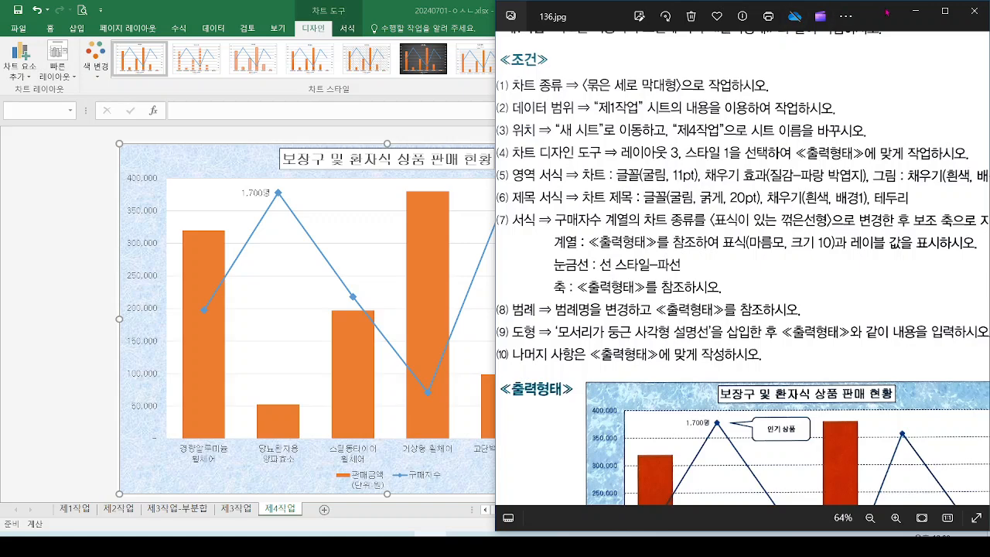
drag(886, 12, 800, 79)
click(186, 210)
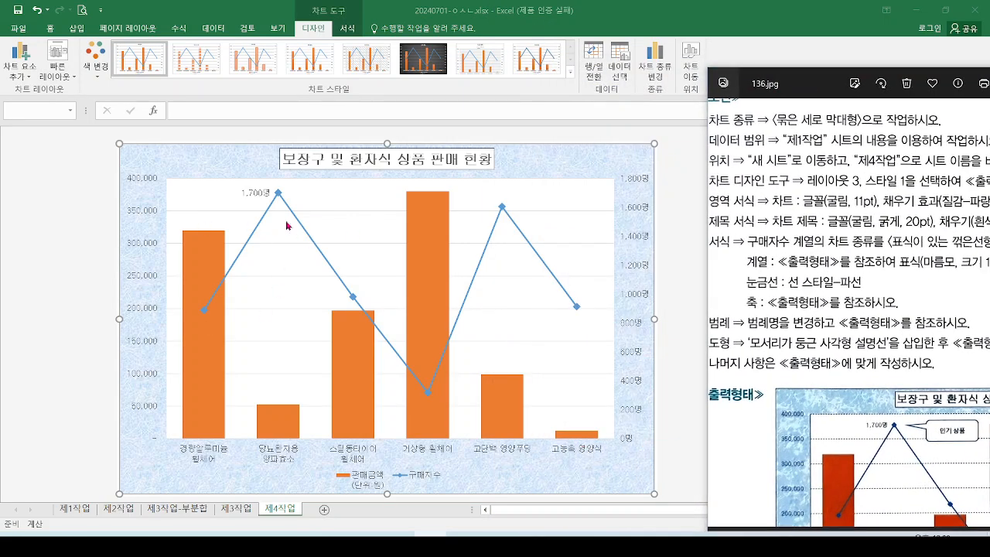
click(325, 217)
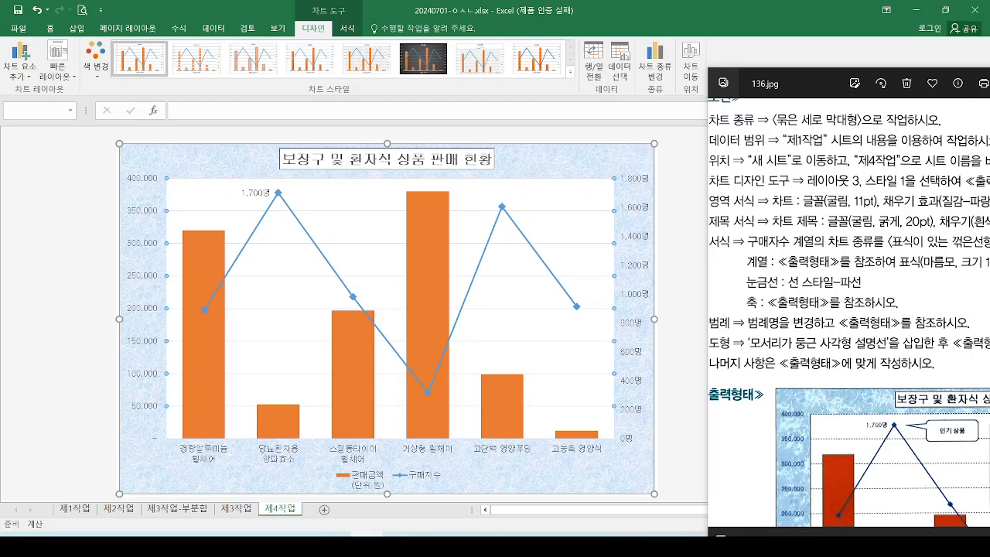
key(ctrl+2)
mouse_move(192, 224)
mouse_down()
mouse_move(153, 223)
mouse_move(186, 230)
mouse_up()
mouse_move(182, 185)
mouse_down()
mouse_move(159, 172)
mouse_move(171, 204)
mouse_up()
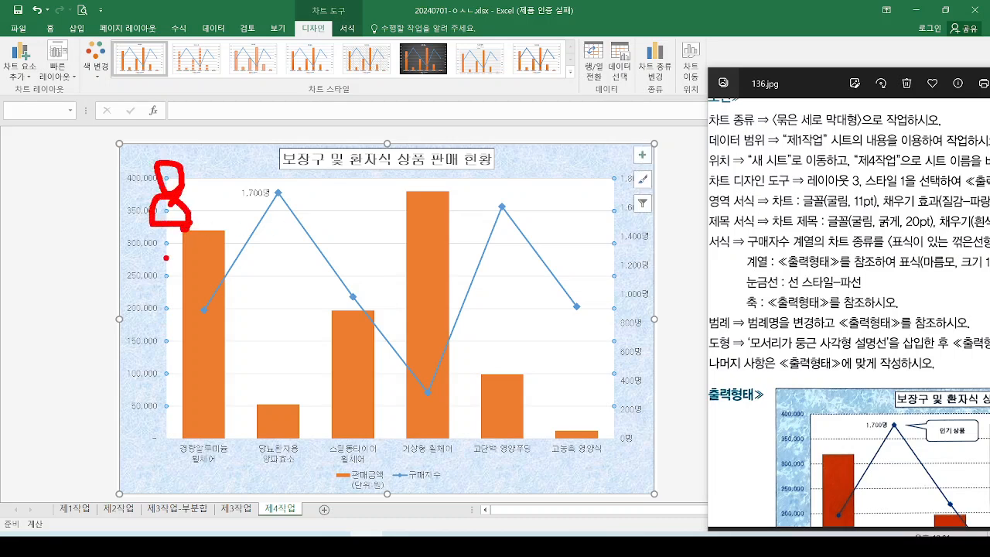
mouse_move(165, 257)
mouse_down()
mouse_move(178, 246)
mouse_move(172, 282)
mouse_move(147, 267)
mouse_move(171, 312)
mouse_move(172, 295)
mouse_move(179, 325)
mouse_up()
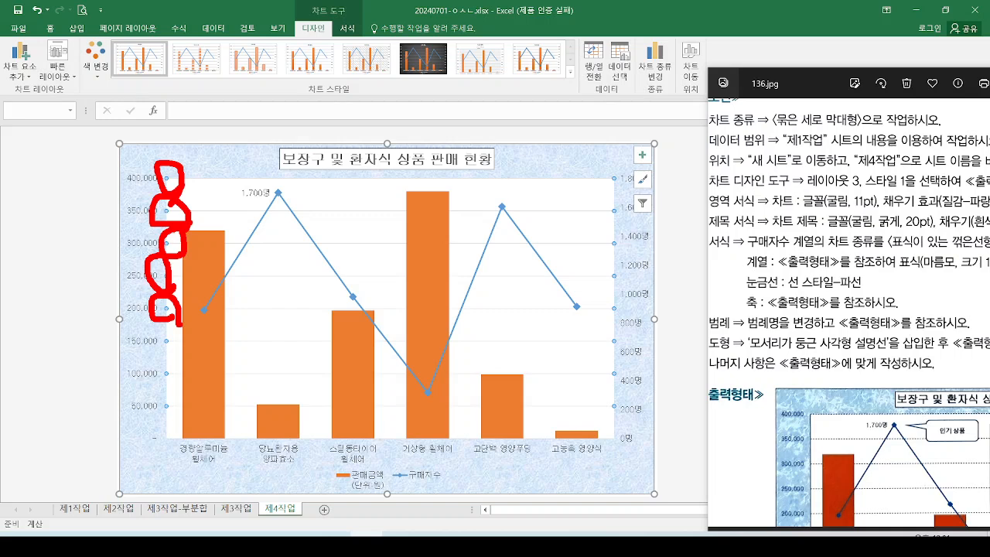
key(e)
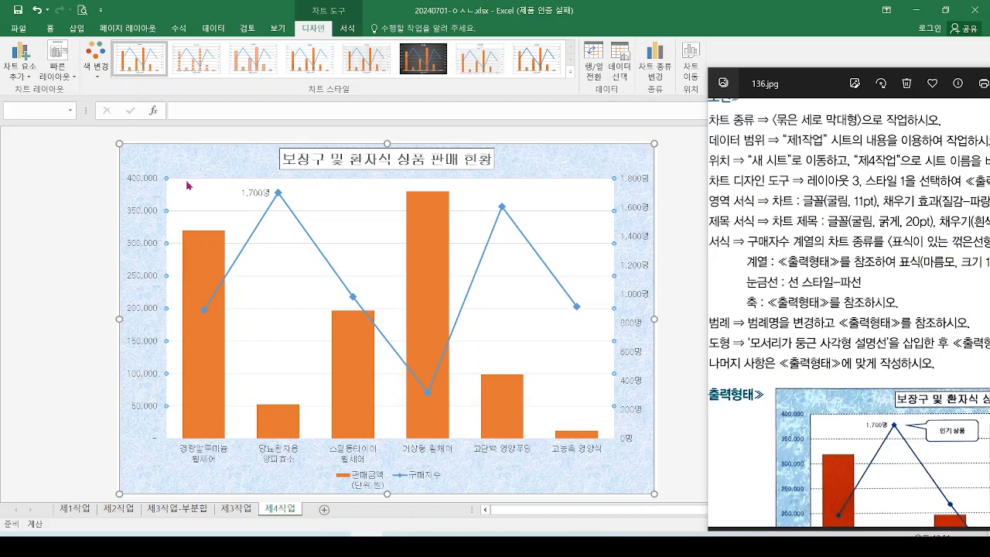
Recheck the gridline (눈금선) line style requirement in condition 7 of 136.jpg and return to the chart in Excel.
drag(814, 82, 608, 73)
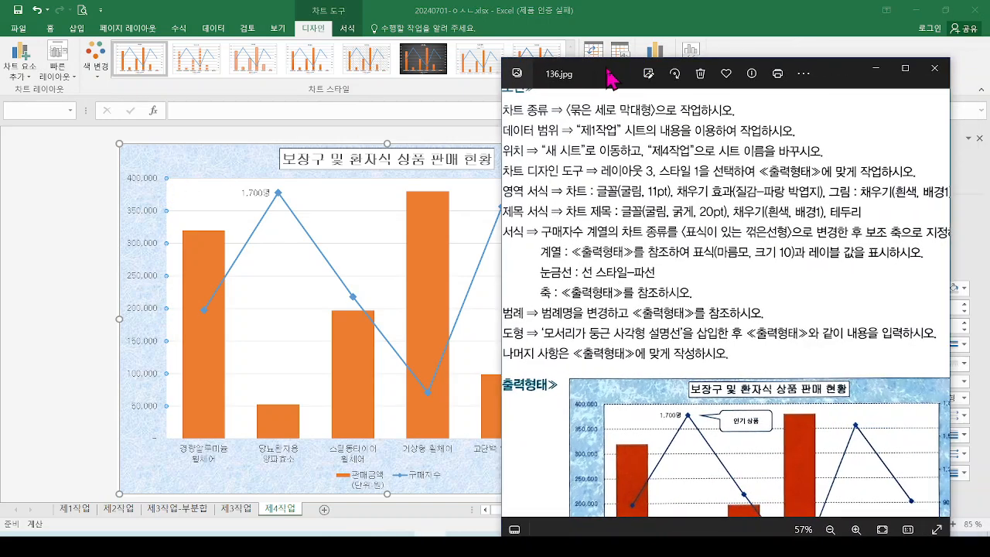
mouse_move(588, 278)
mouse_down()
mouse_move(603, 280)
mouse_move(586, 253)
mouse_move(670, 288)
mouse_up()
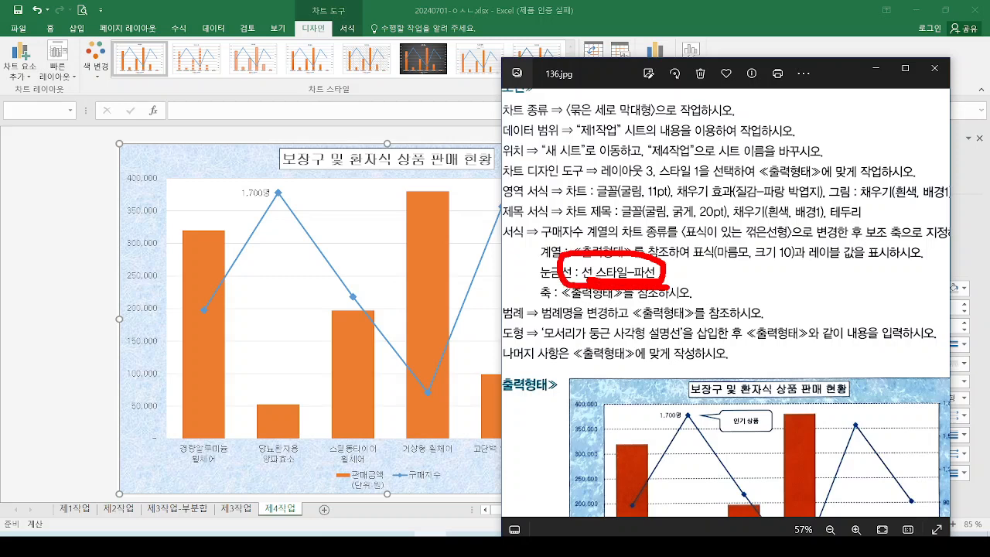
key(Escape)
click(876, 68)
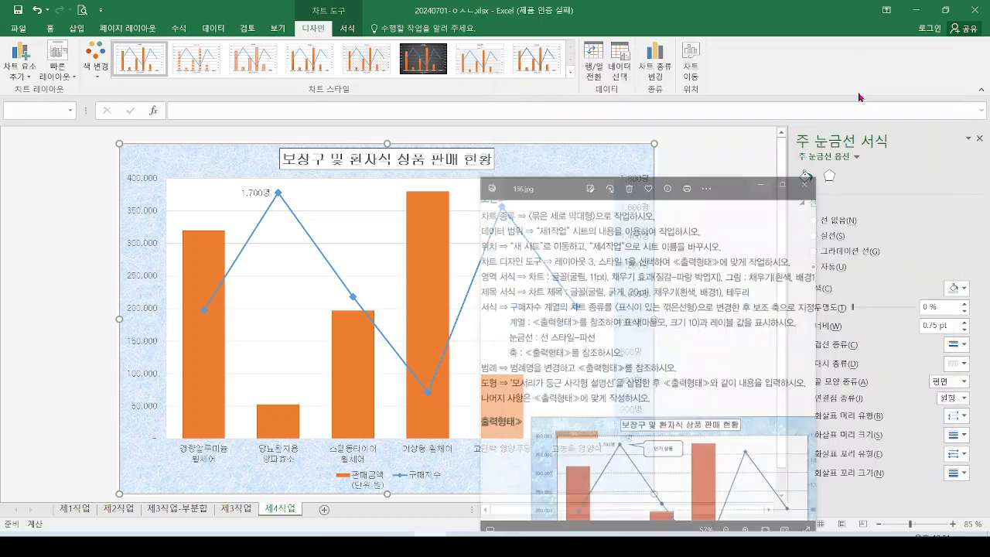
Set the dash type (대시 종류) of the selected major gridlines to 파선.
drag(335, 203, 394, 184)
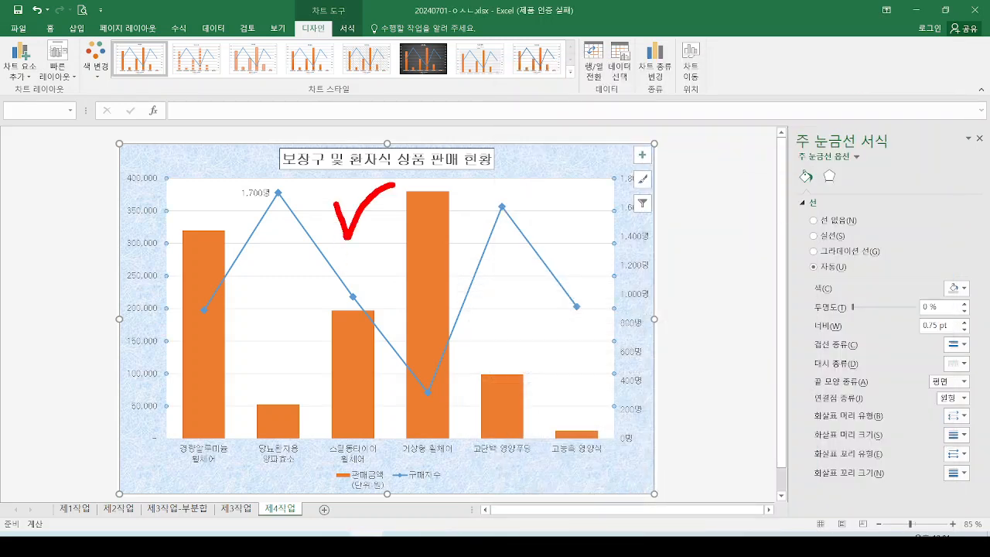
mouse_move(366, 226)
mouse_down()
mouse_move(456, 229)
mouse_move(668, 167)
mouse_move(749, 179)
mouse_up()
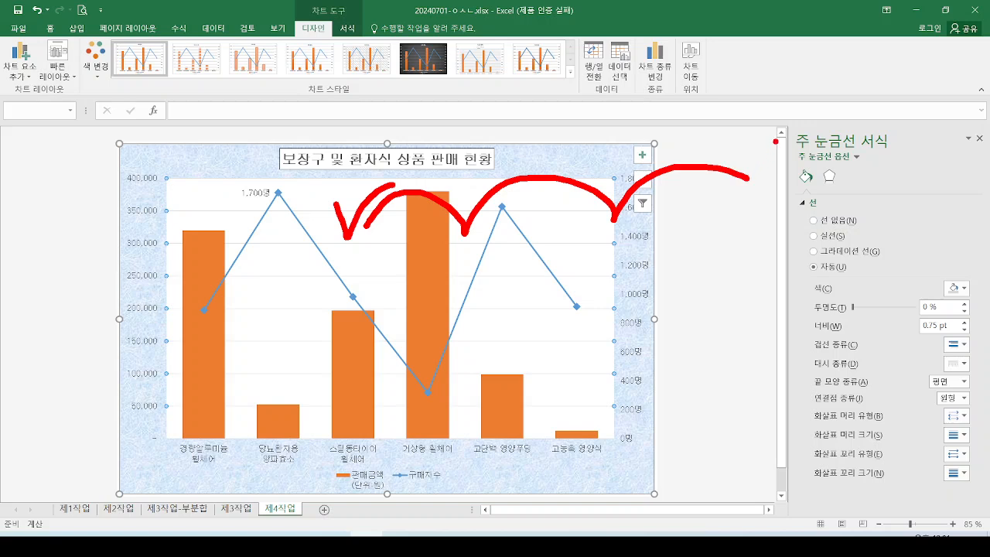
mouse_move(774, 111)
mouse_down()
mouse_move(869, 171)
mouse_move(910, 172)
mouse_up()
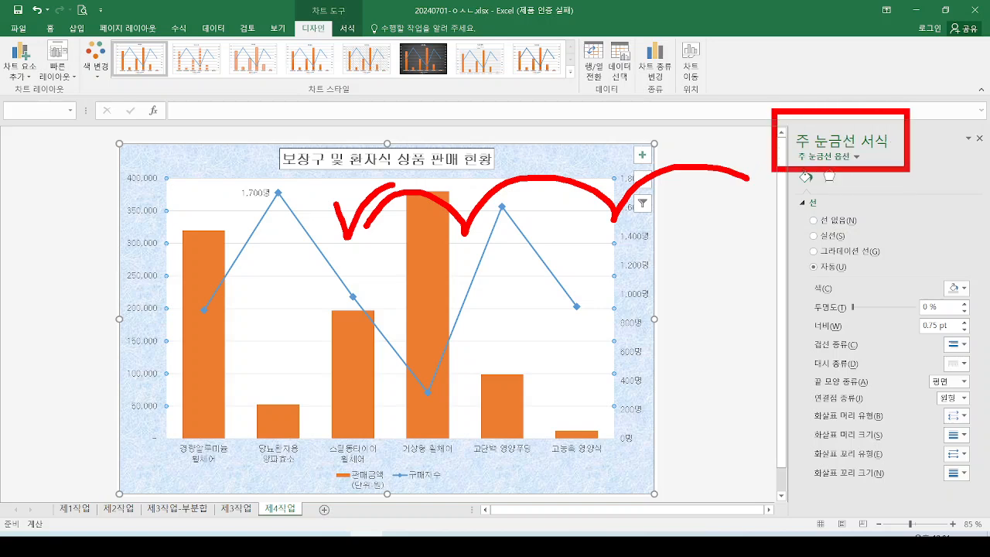
mouse_move(801, 158)
mouse_down()
mouse_move(741, 340)
mouse_move(764, 485)
mouse_up()
drag(792, 178, 791, 492)
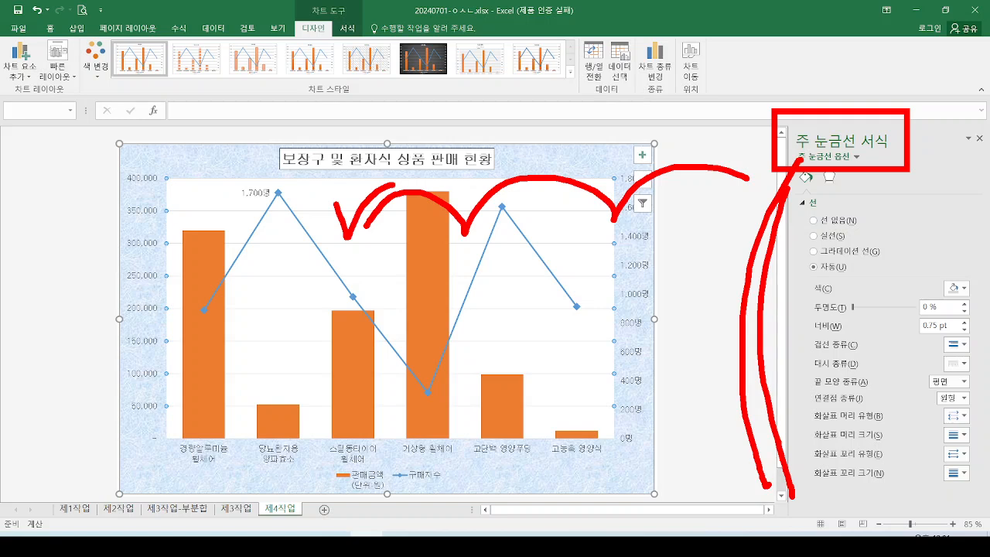
key(e)
drag(781, 184, 829, 216)
mouse_move(796, 353)
mouse_down()
mouse_move(839, 371)
mouse_move(985, 379)
mouse_up()
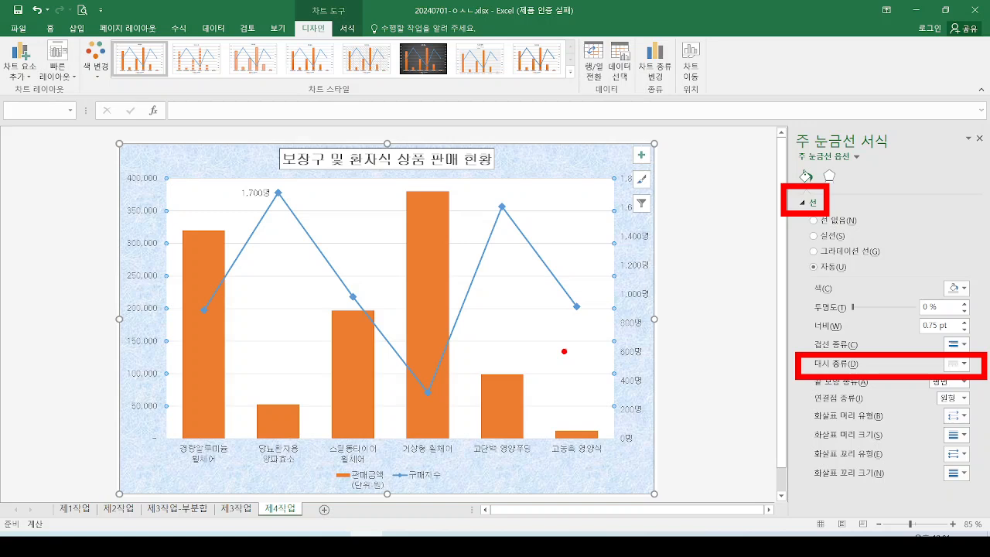
key(Escape)
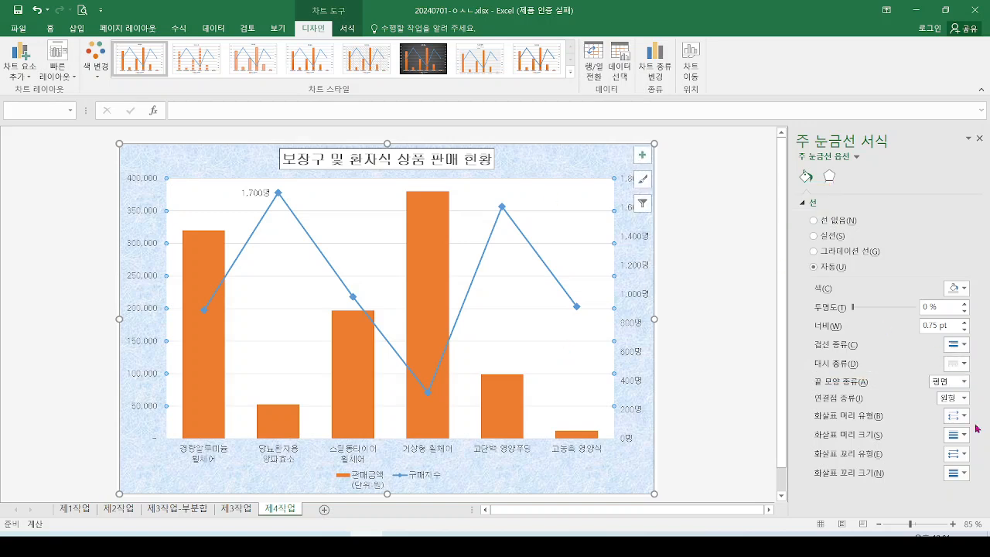
click(957, 370)
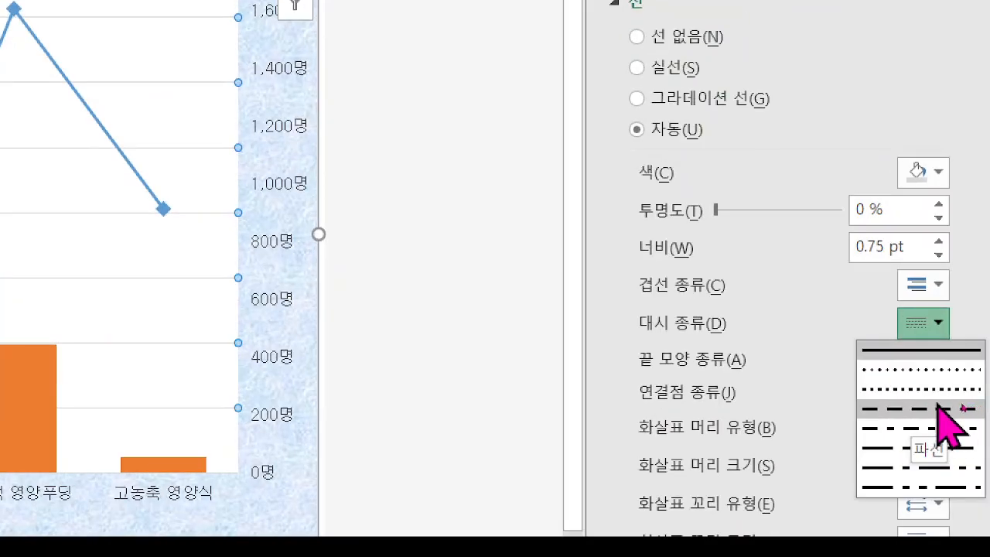
click(884, 410)
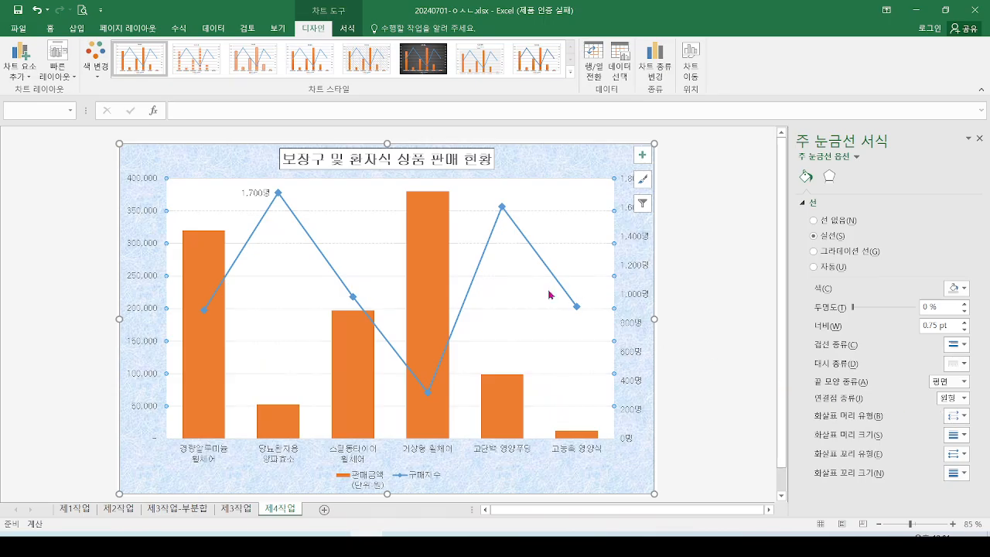
click(479, 307)
drag(685, 210, 681, 246)
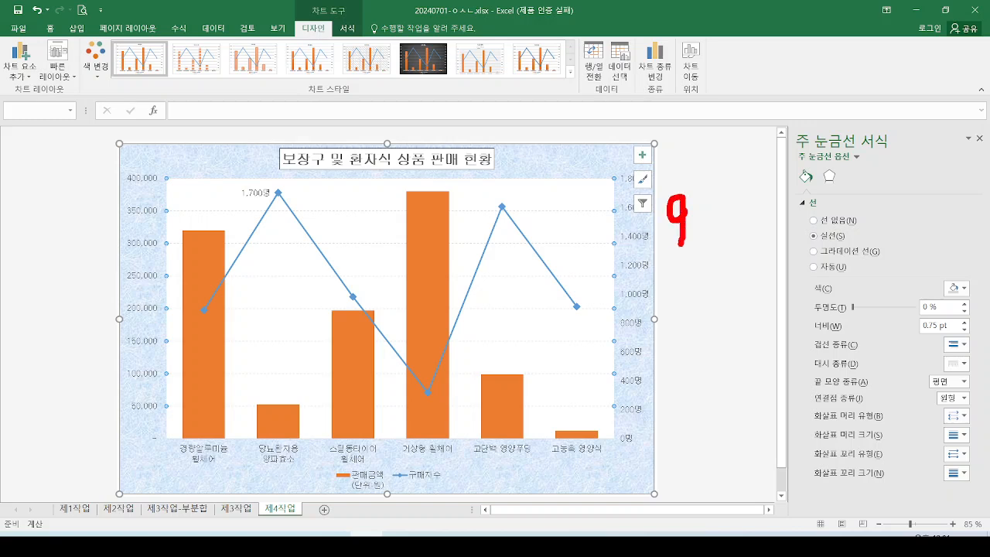
mouse_move(712, 209)
mouse_down()
mouse_move(696, 230)
mouse_move(712, 215)
mouse_move(721, 249)
mouse_up()
click(740, 239)
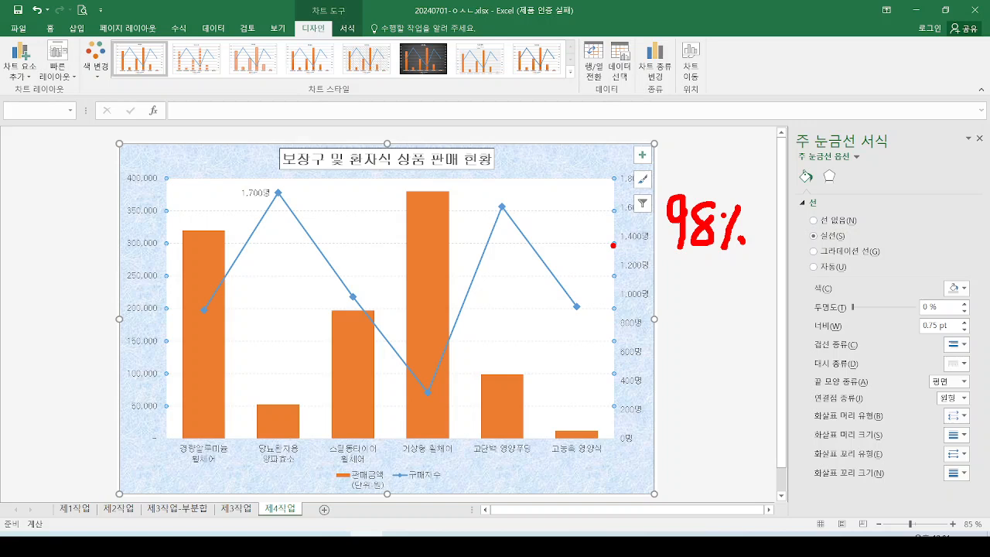
mouse_move(984, 368)
mouse_down()
mouse_move(924, 374)
mouse_move(987, 366)
mouse_move(967, 337)
mouse_up()
drag(987, 385, 932, 424)
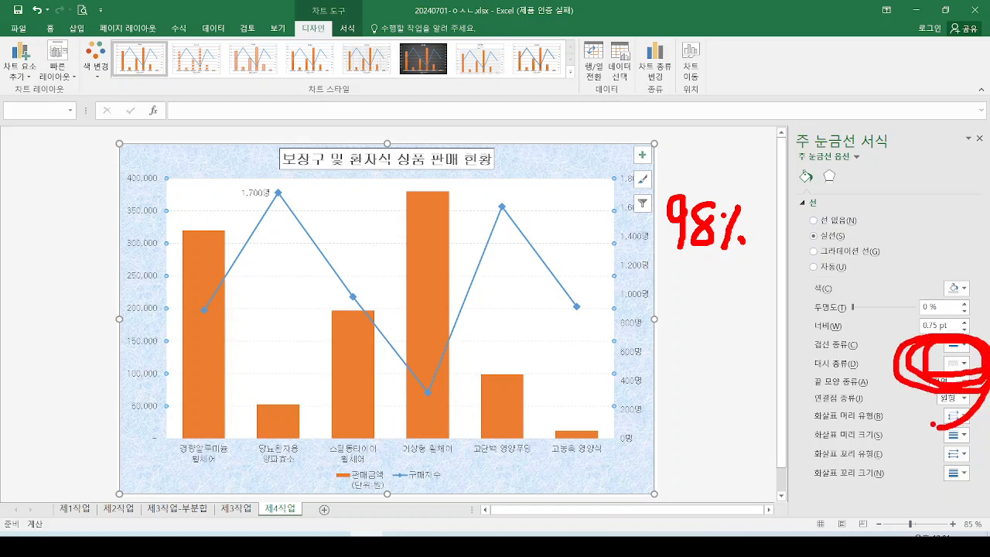
key(Escape)
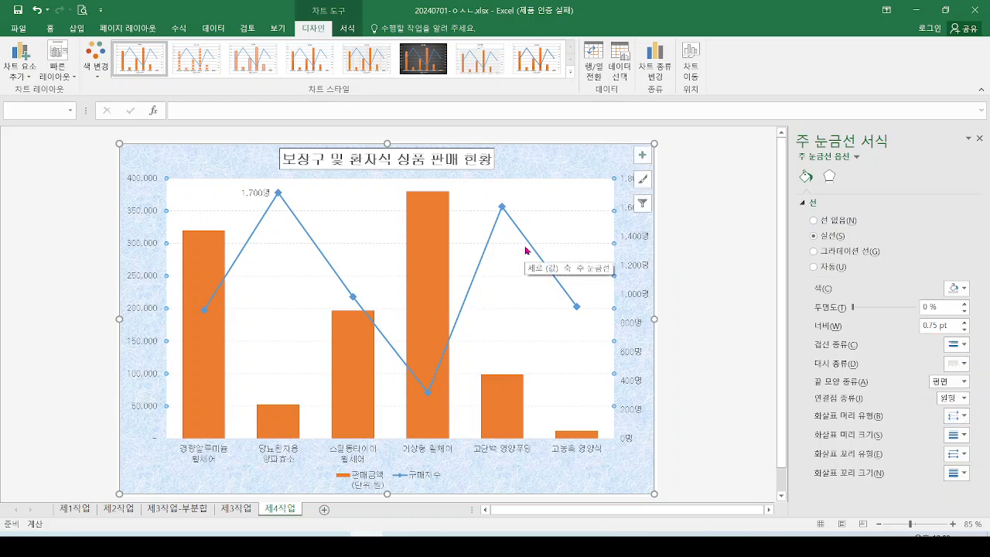
Switch to 136.jpg, examine the axis (축) requirement in condition 7, and compare the sample's axis lines with the Excel chart.
key(alt+Tab)
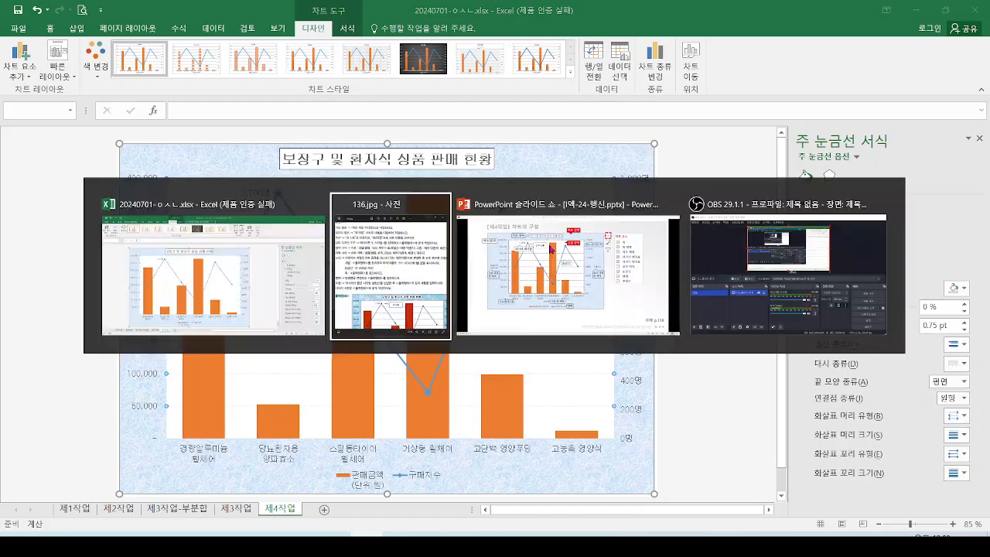
drag(645, 315, 752, 236)
key(ctrl+2)
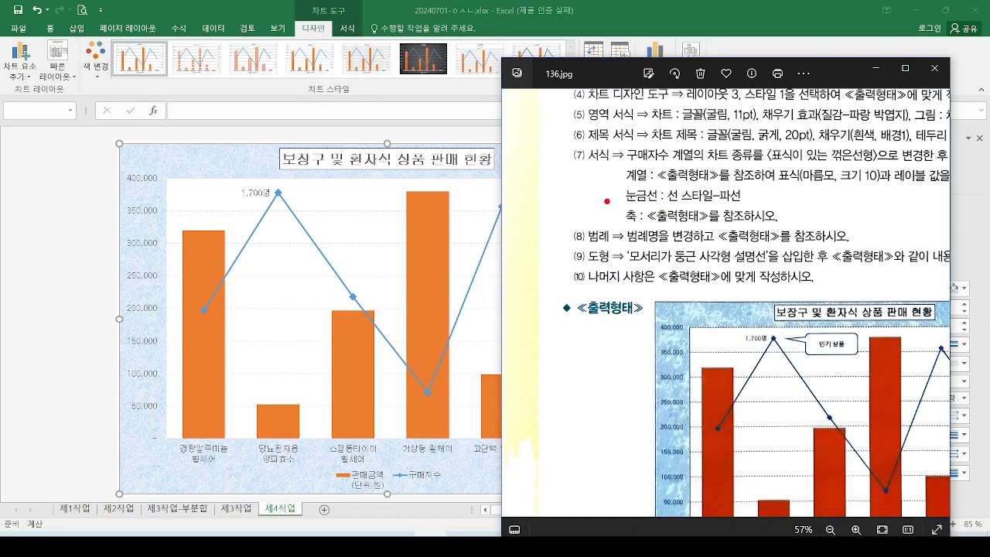
mouse_move(608, 201)
mouse_down()
mouse_move(663, 228)
mouse_move(810, 225)
mouse_up()
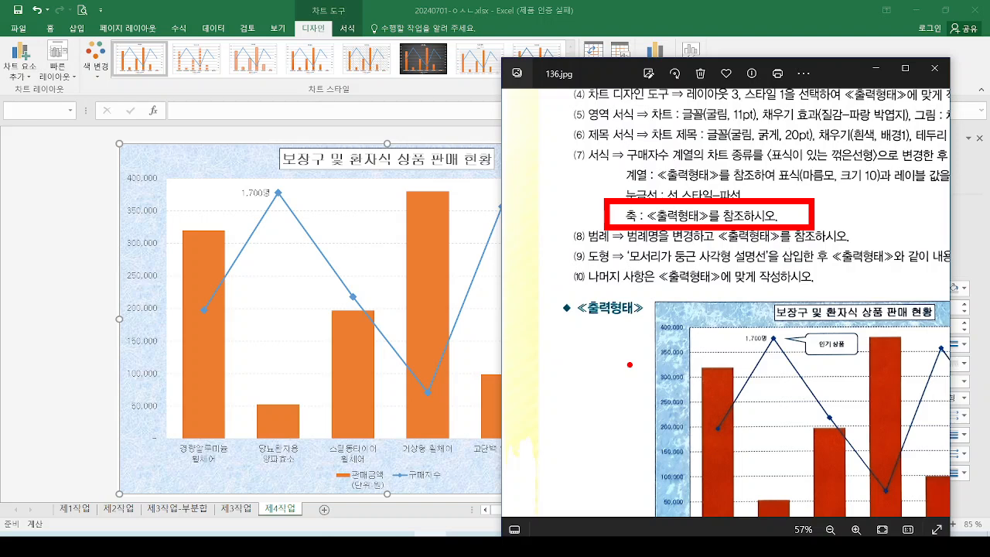
key(Escape)
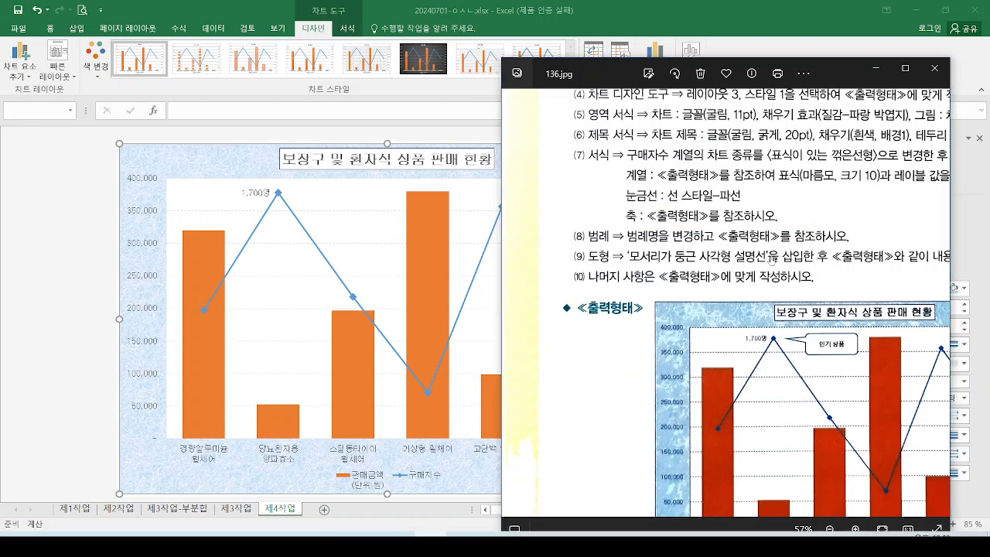
scroll(769, 263, down, 4)
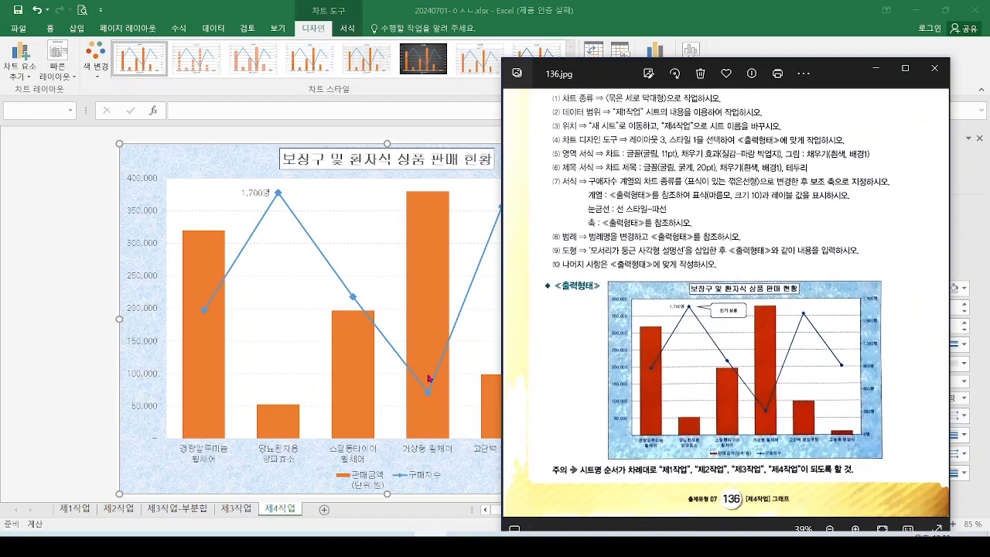
drag(166, 168, 164, 478)
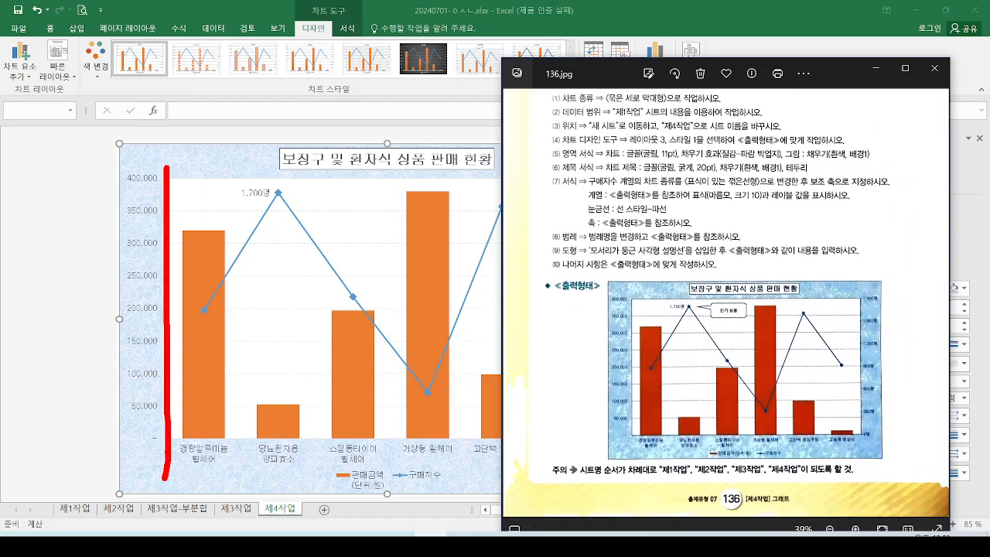
drag(161, 441, 528, 436)
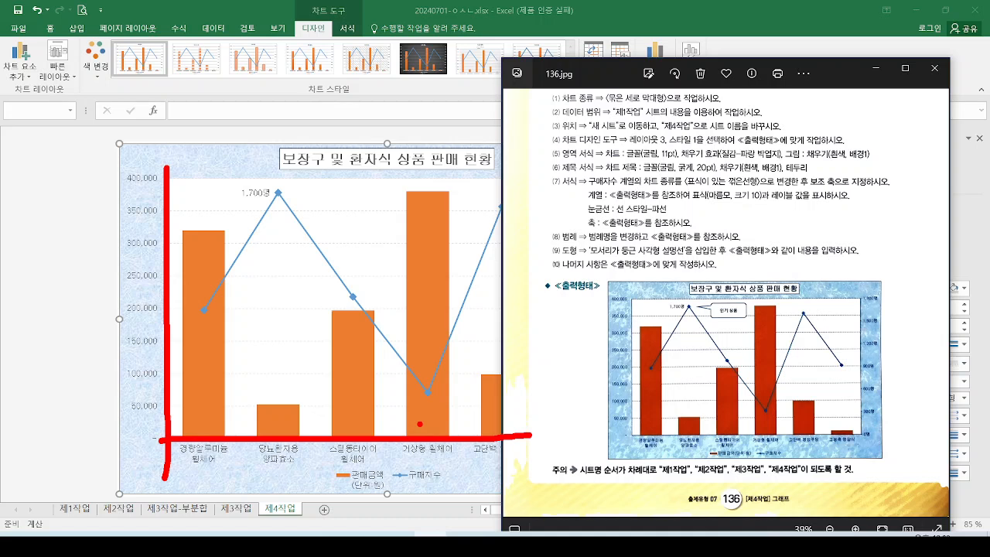
mouse_move(613, 276)
mouse_down()
mouse_move(592, 460)
mouse_move(595, 272)
mouse_up()
mouse_move(675, 416)
mouse_down()
mouse_move(641, 438)
mouse_move(850, 449)
mouse_move(663, 413)
mouse_up()
mouse_move(885, 277)
mouse_down()
mouse_move(851, 333)
mouse_move(909, 344)
mouse_move(882, 280)
mouse_up()
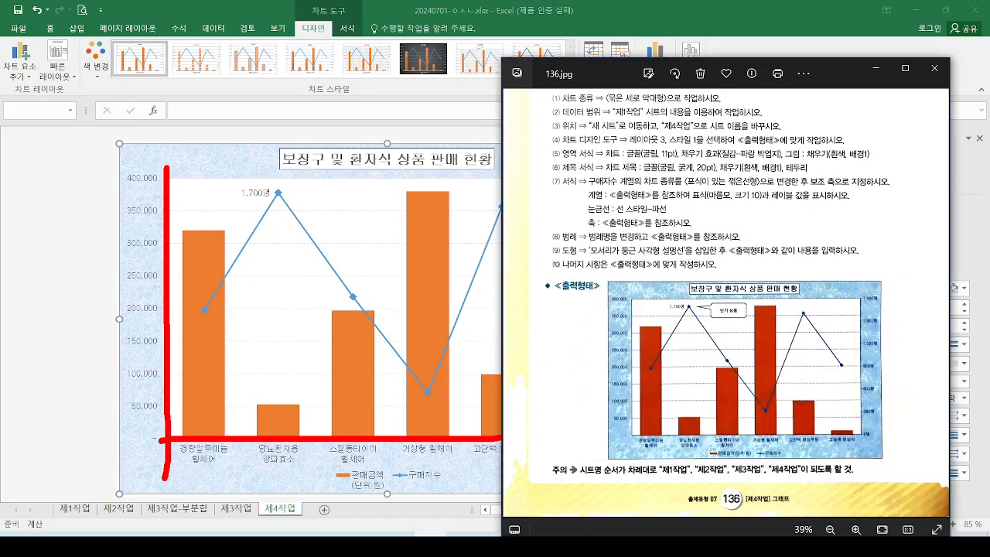
key(Escape)
Enlarge the output sample in 136.jpg and compare its primary value axis labels, especially the lowest one, with the Excel chart.
scroll(632, 384, up, 5)
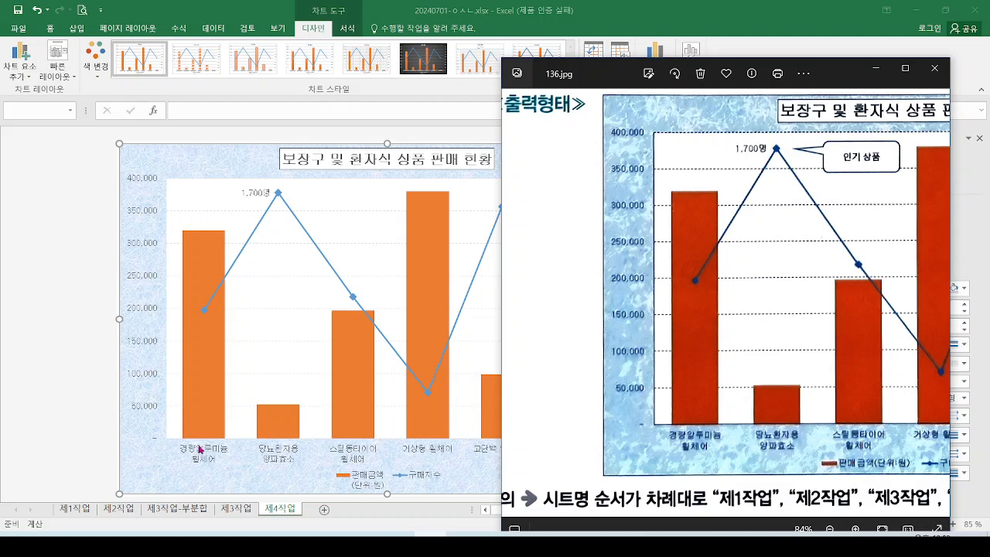
drag(128, 425, 173, 458)
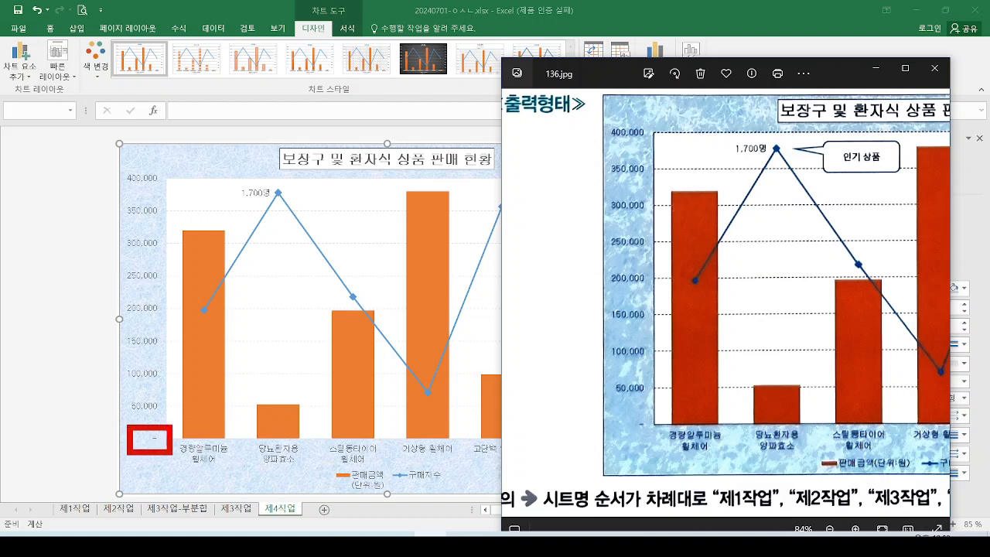
mouse_move(601, 424)
mouse_down()
mouse_move(595, 139)
mouse_move(571, 166)
mouse_move(610, 162)
mouse_up()
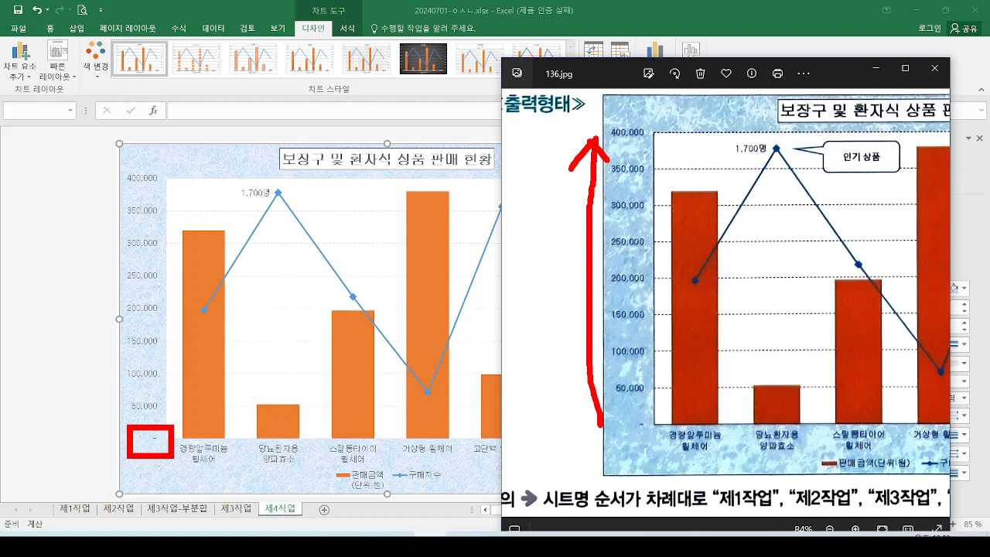
mouse_move(171, 454)
mouse_down()
mouse_move(136, 466)
mouse_move(188, 467)
mouse_up()
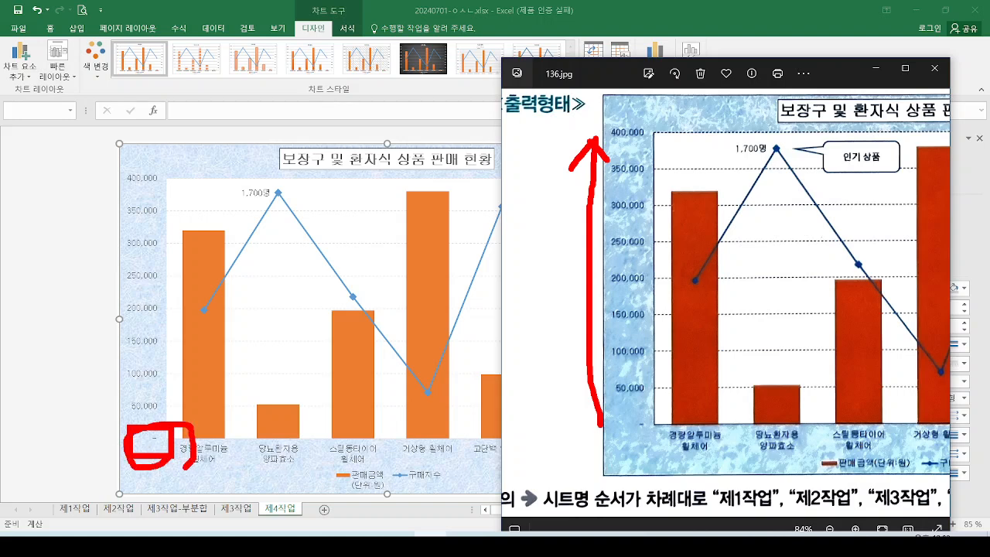
mouse_move(123, 171)
mouse_down()
mouse_move(114, 162)
mouse_move(114, 191)
mouse_up()
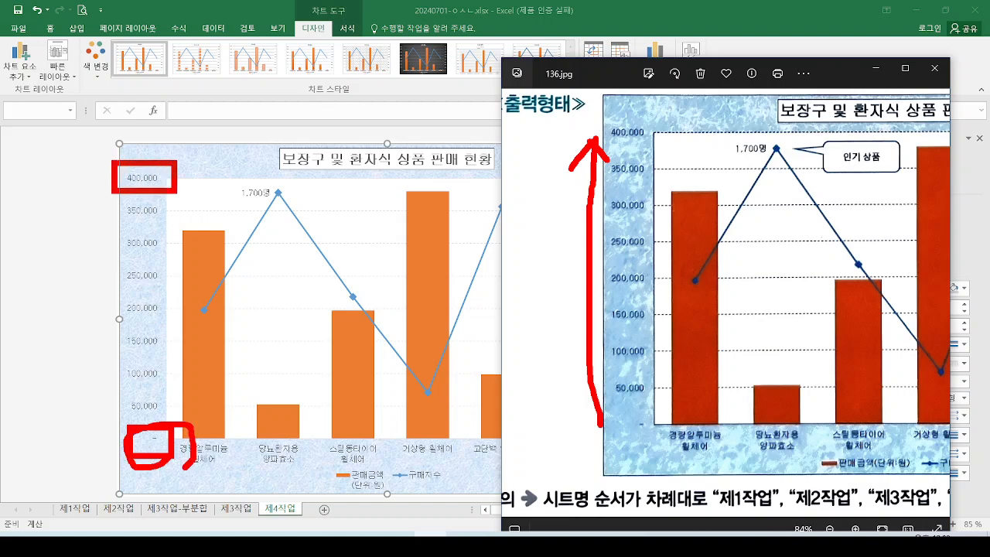
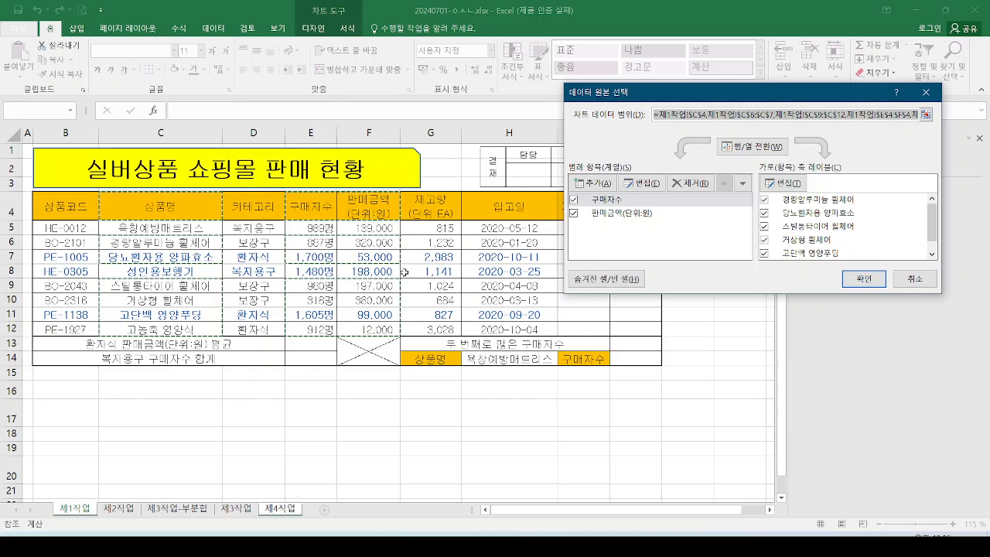
Compare the 판매금액(단위:원) legend series in the data source settings with its two-line header cell on the 제1작업 sheet.
mouse_move(288, 191)
mouse_down()
mouse_move(283, 221)
mouse_move(404, 218)
mouse_move(324, 185)
mouse_move(287, 228)
mouse_move(297, 274)
mouse_move(394, 234)
mouse_move(279, 235)
mouse_up()
key(Escape)
drag(590, 230, 668, 227)
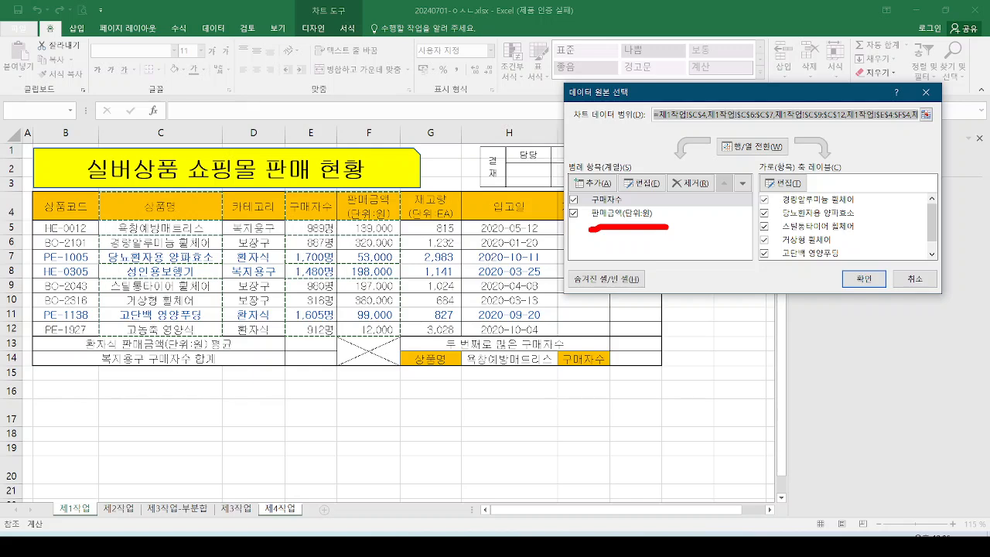
drag(330, 186, 401, 224)
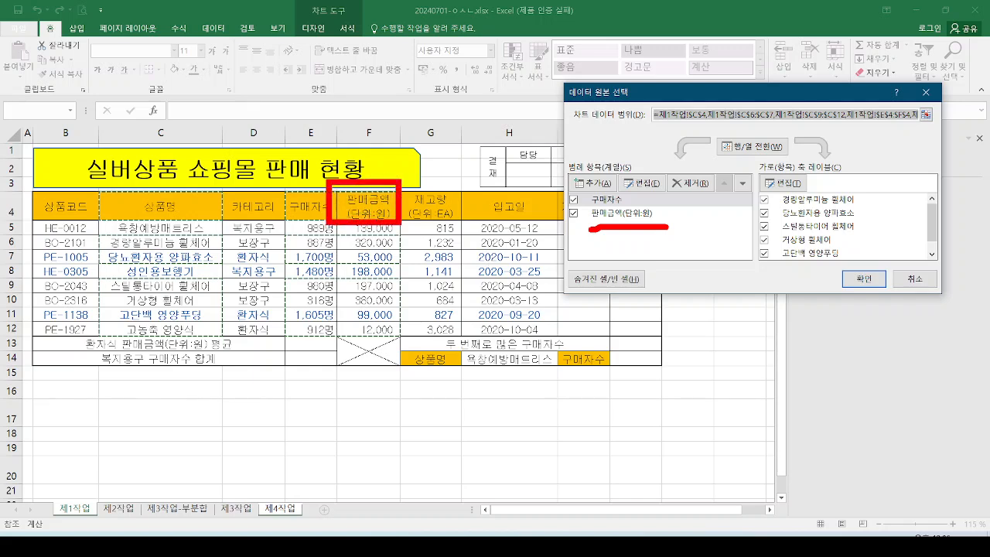
drag(405, 188, 423, 179)
mouse_move(406, 186)
mouse_down()
mouse_move(444, 175)
mouse_move(511, 243)
mouse_move(563, 352)
mouse_move(597, 372)
mouse_up()
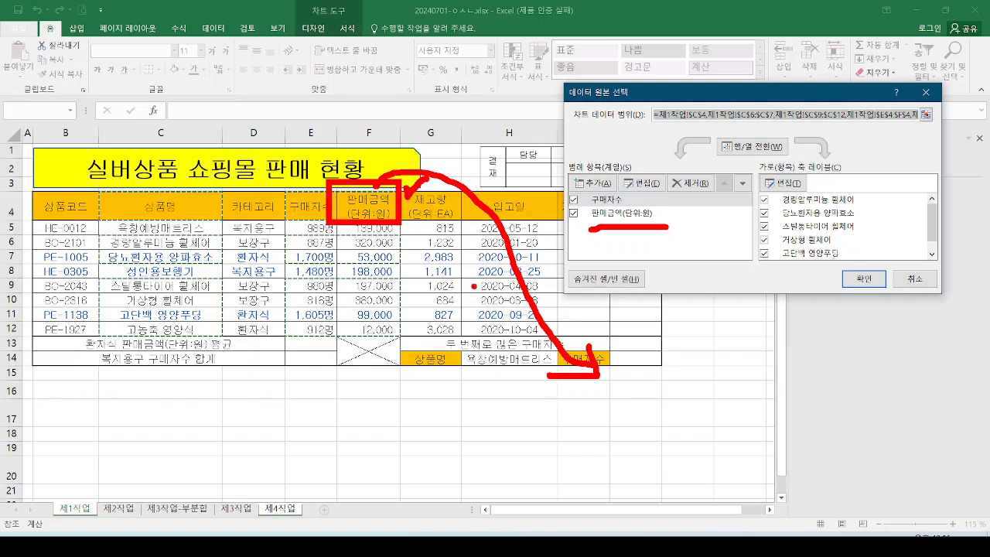
key(Escape)
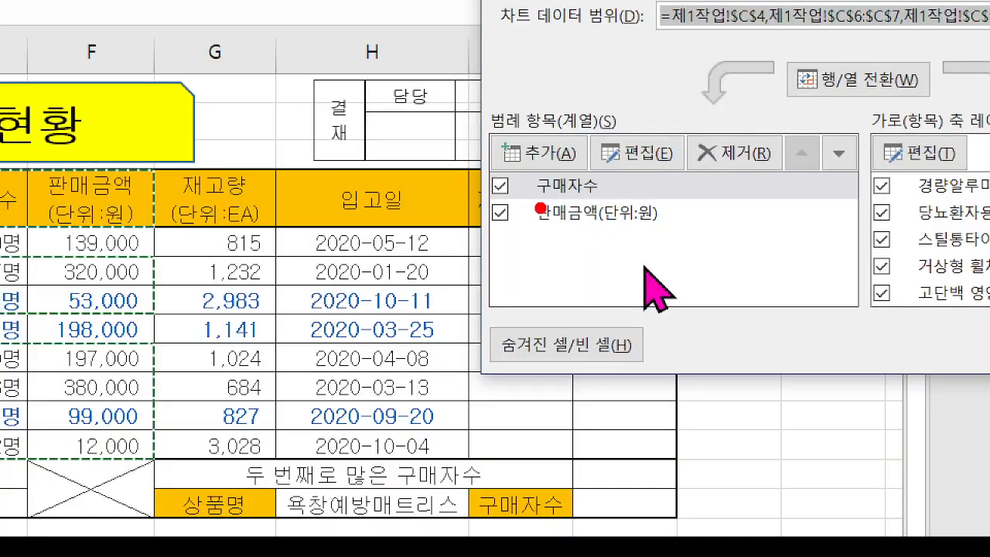
mouse_move(515, 190)
mouse_down()
mouse_move(529, 218)
mouse_move(682, 248)
mouse_up()
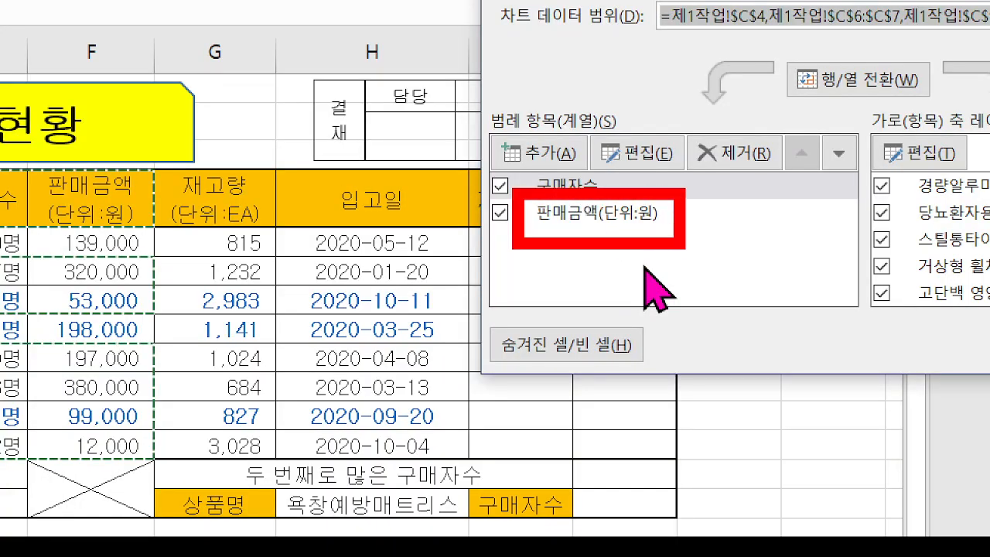
key(Escape)
Replace the 판매금액 series' cell-referenced name with the literal text 판매금액(단위:원) and apply the data source change to the chart.
click(578, 216)
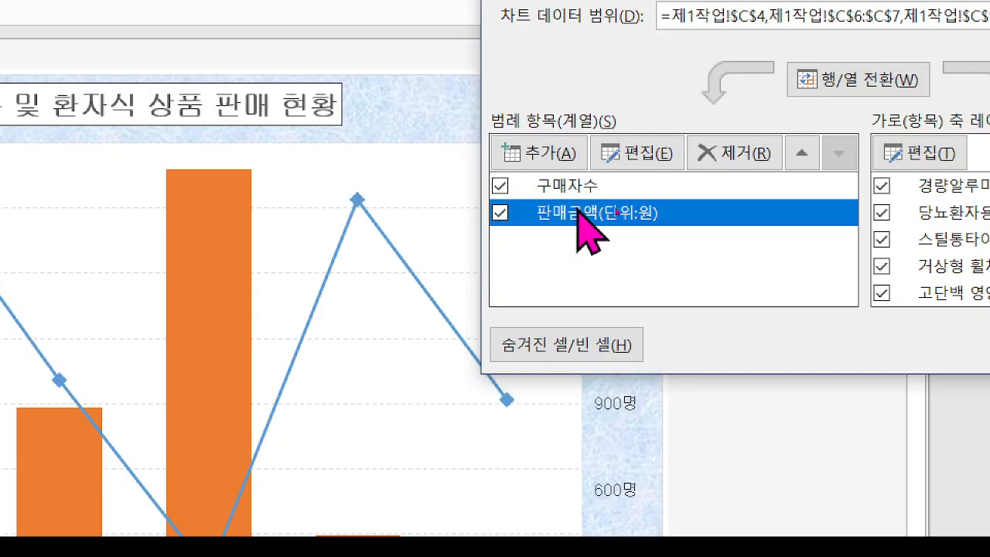
click(636, 152)
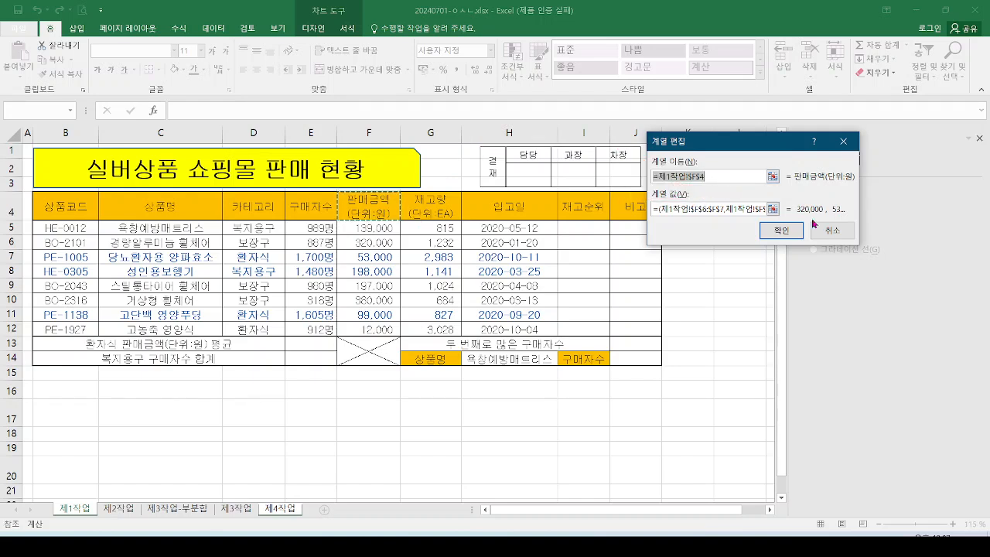
text(판매금액)
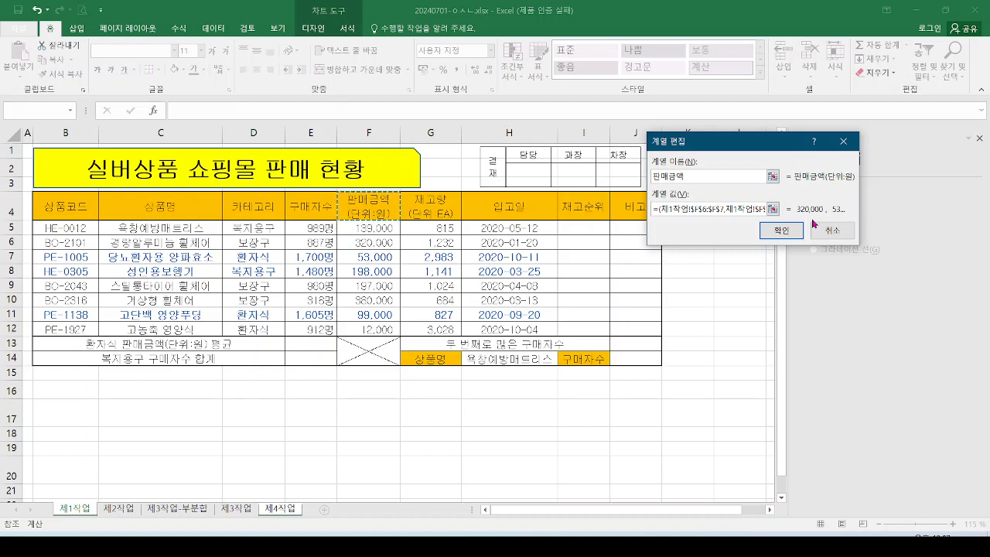
text((단위)
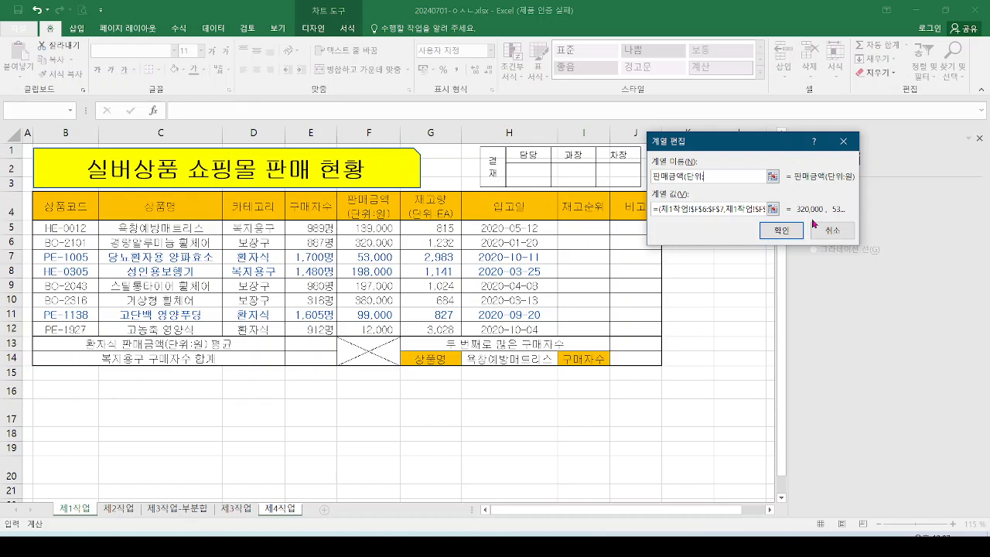
text(:원))
key(ctrl+2)
mouse_move(385, 196)
mouse_down()
mouse_move(388, 208)
mouse_move(417, 192)
mouse_up()
mouse_move(561, 188)
mouse_down()
mouse_move(633, 180)
mouse_move(645, 190)
mouse_move(683, 161)
mouse_move(752, 193)
mouse_up()
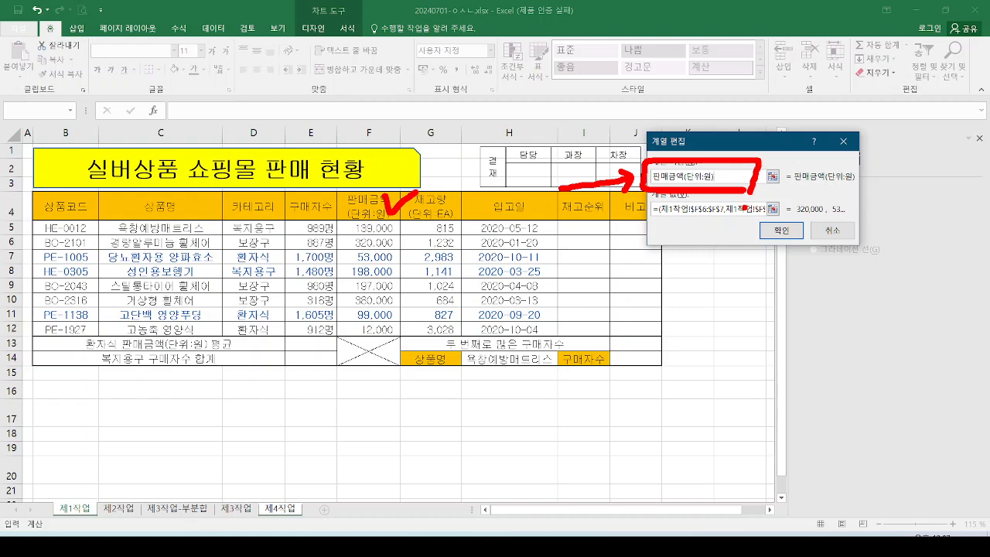
key(Escape)
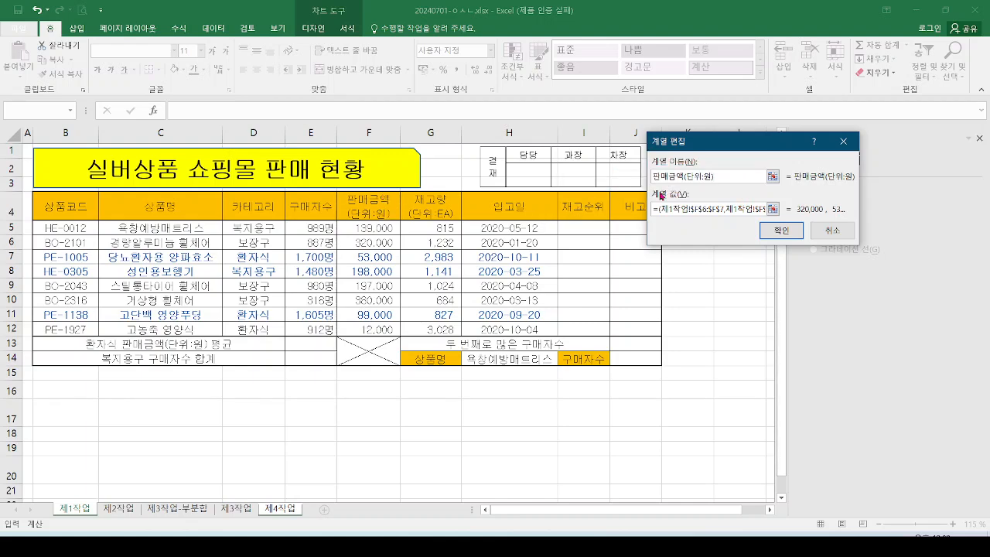
click(780, 231)
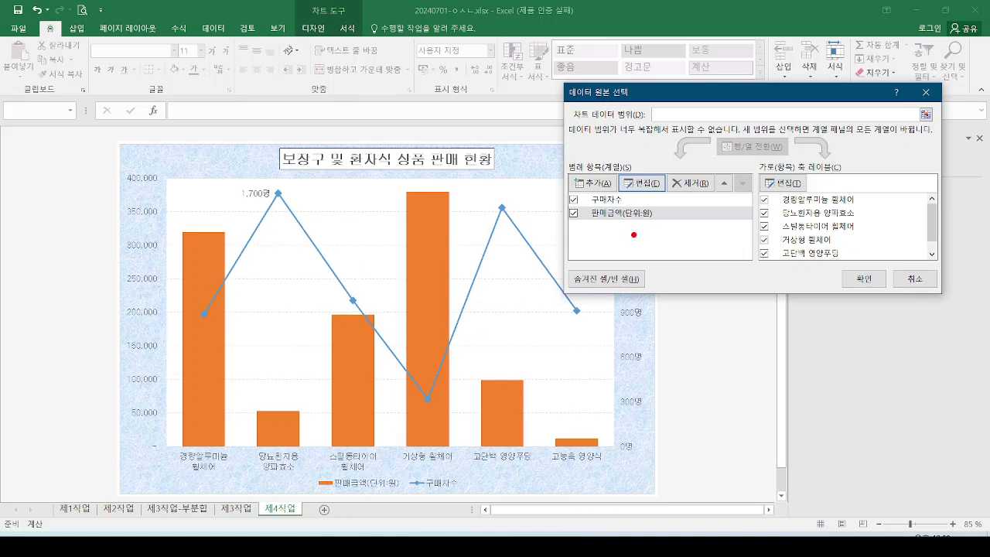
mouse_move(634, 234)
mouse_down()
mouse_move(541, 238)
mouse_move(388, 438)
mouse_move(380, 463)
mouse_move(402, 461)
mouse_up()
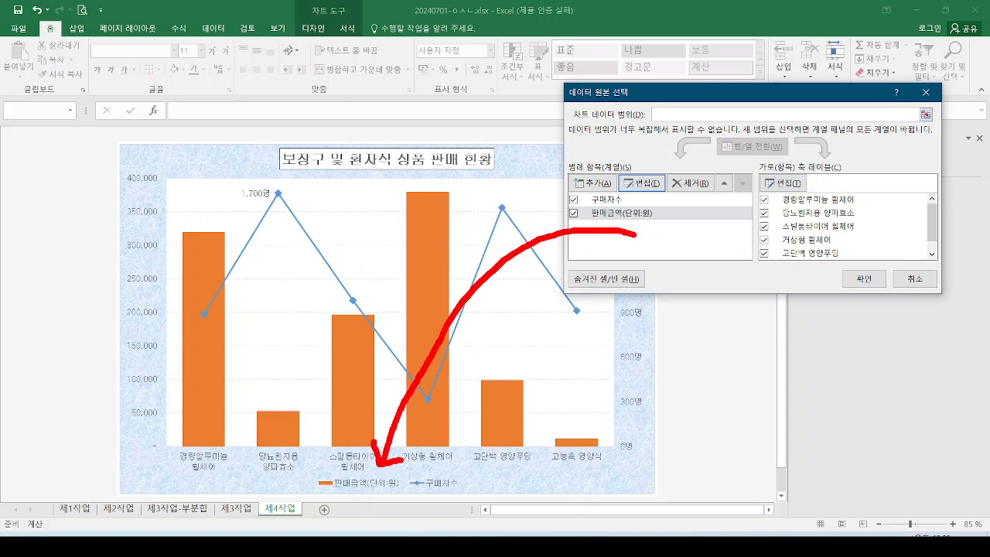
drag(306, 505, 486, 517)
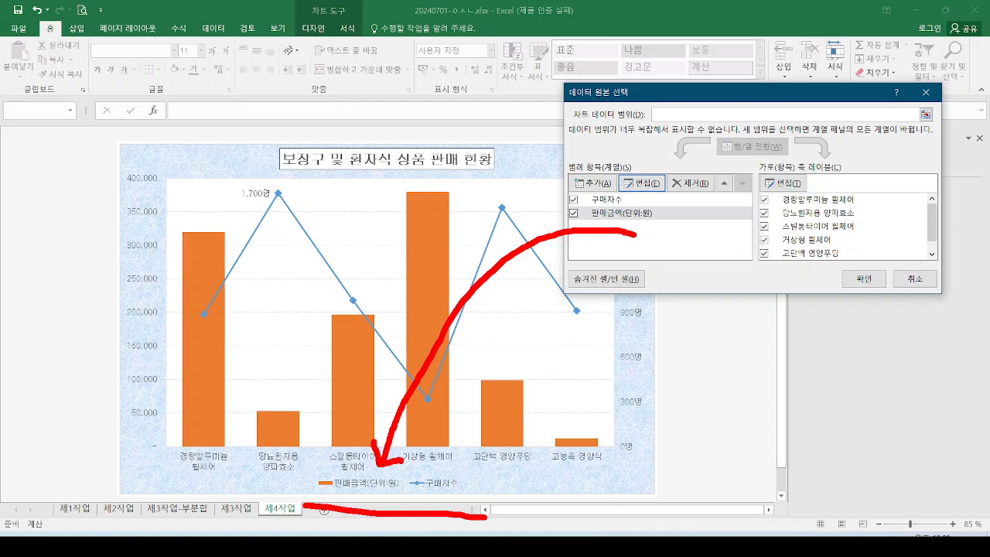
key(Escape)
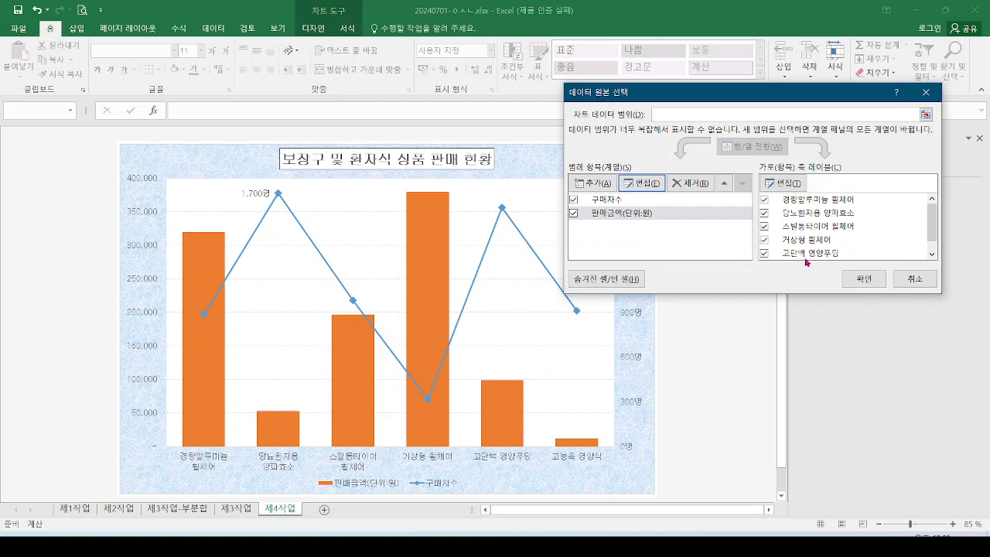
click(855, 277)
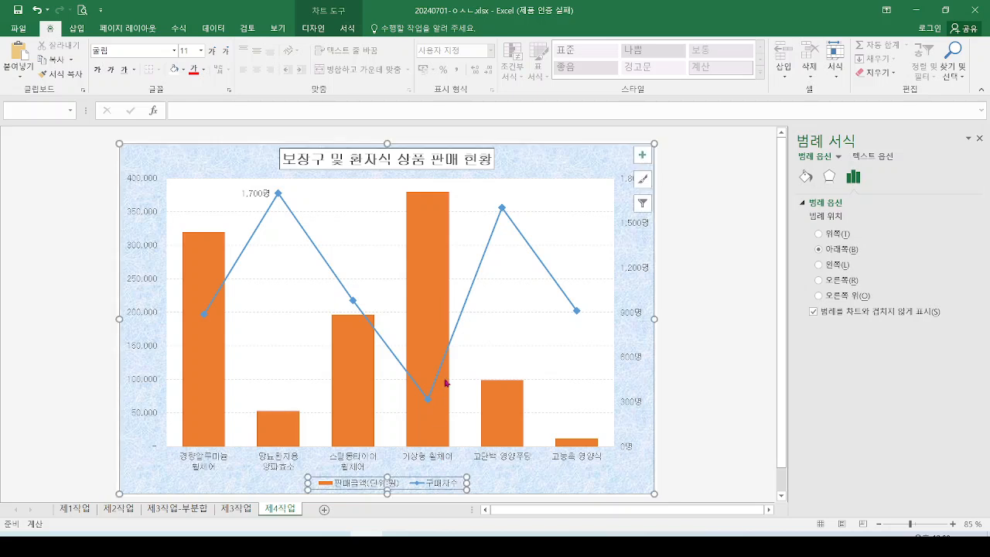
mouse_move(467, 339)
mouse_down()
mouse_move(347, 465)
mouse_move(406, 455)
mouse_up()
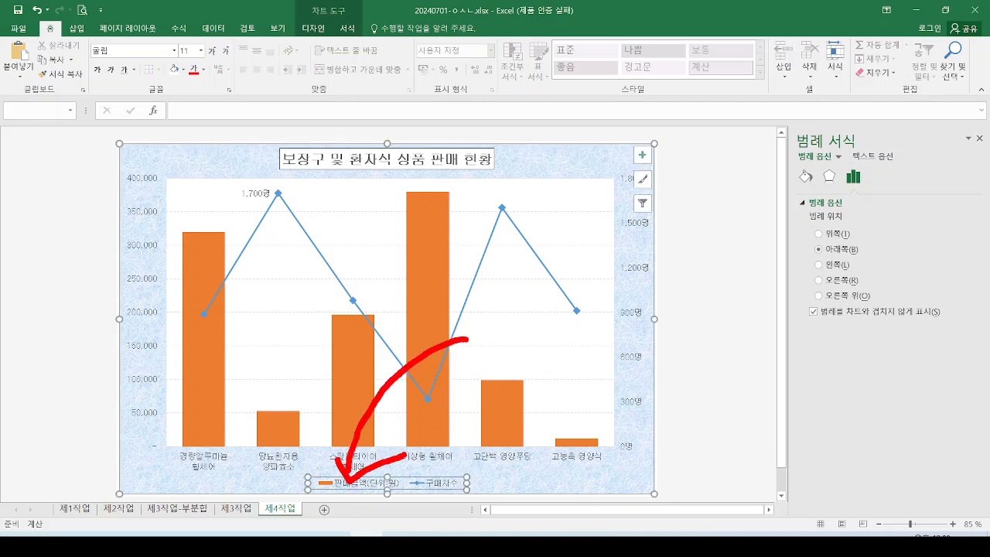
key(Escape)
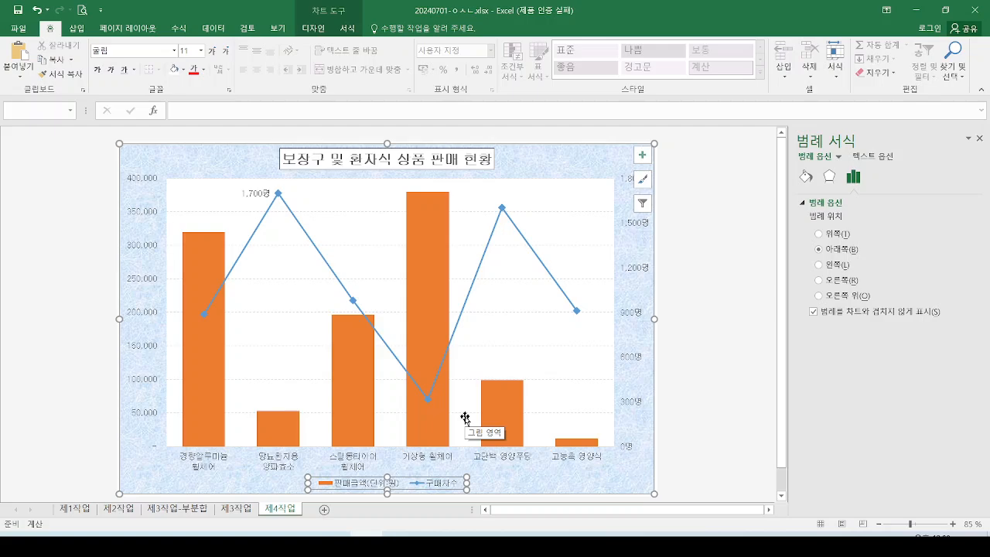
Switch to 136.jpg, examine the shape (도형) requirement in condition 9 and the sample's callout, and return to the Excel chart.
key(alt+Tab)
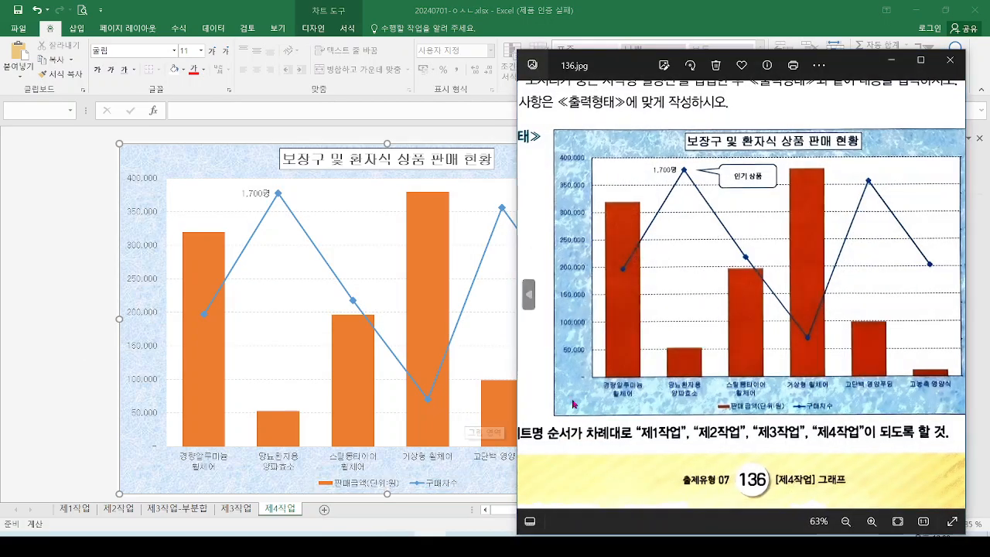
drag(707, 203, 802, 287)
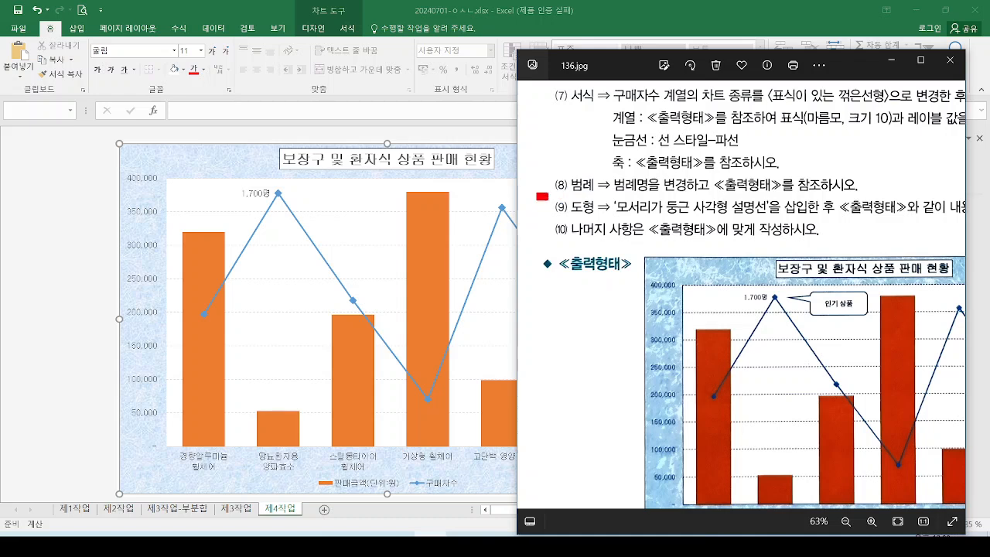
drag(538, 193, 603, 223)
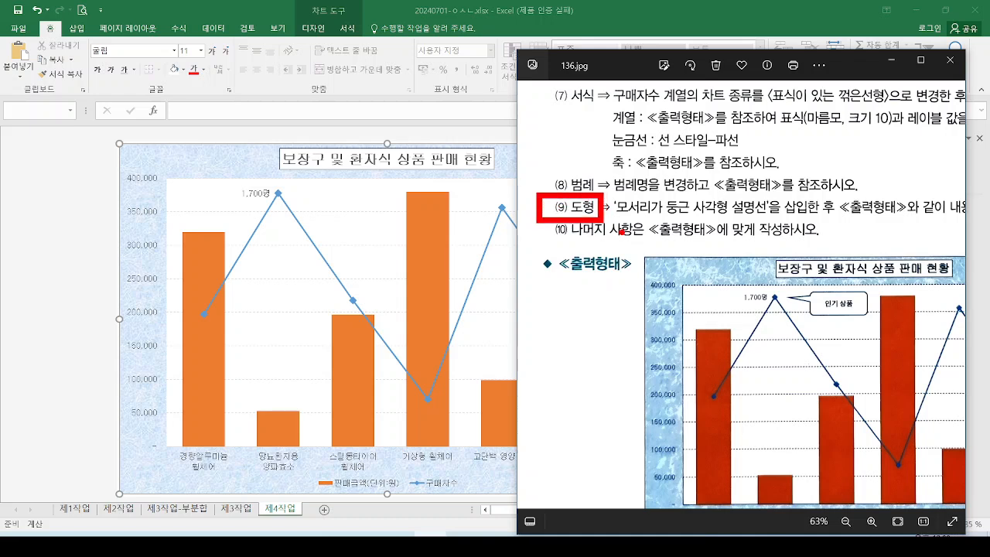
mouse_move(879, 317)
mouse_down()
mouse_move(792, 349)
mouse_move(893, 314)
mouse_move(827, 250)
mouse_move(868, 370)
mouse_up()
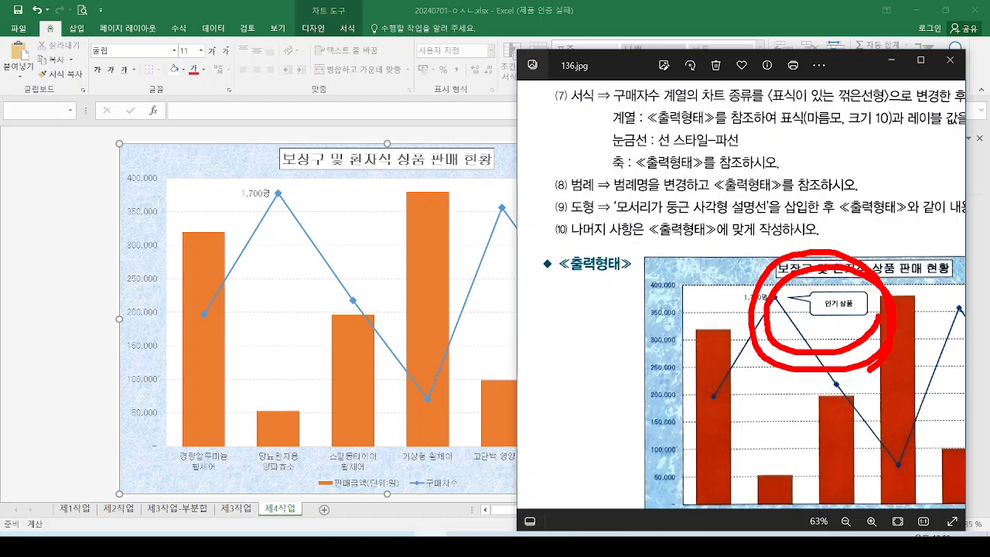
drag(618, 222, 766, 215)
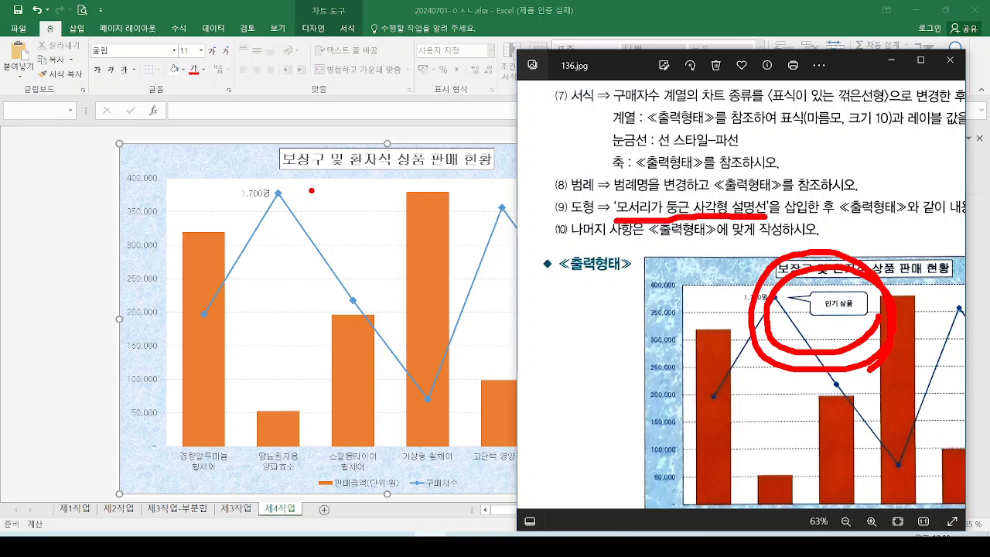
drag(312, 187, 400, 228)
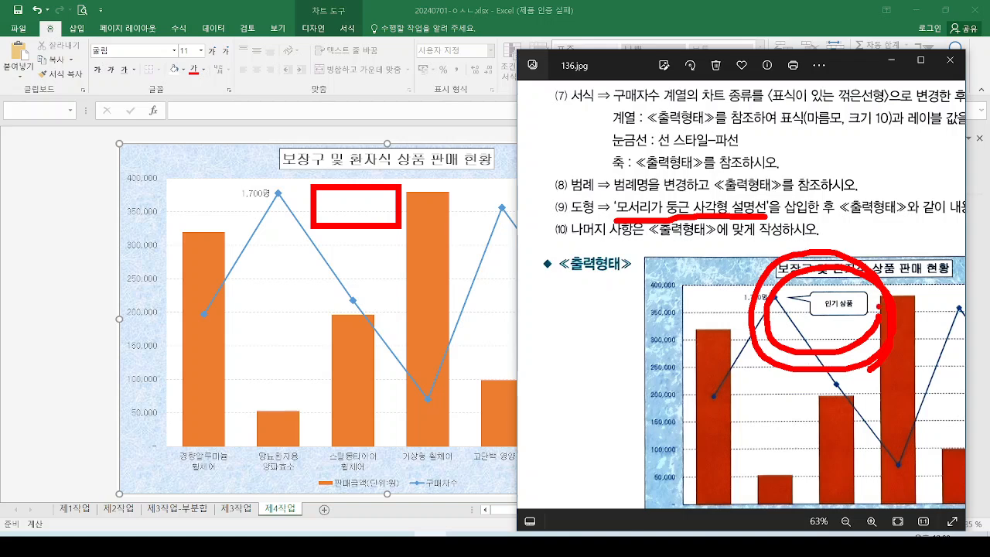
drag(879, 310, 885, 280)
key(e)
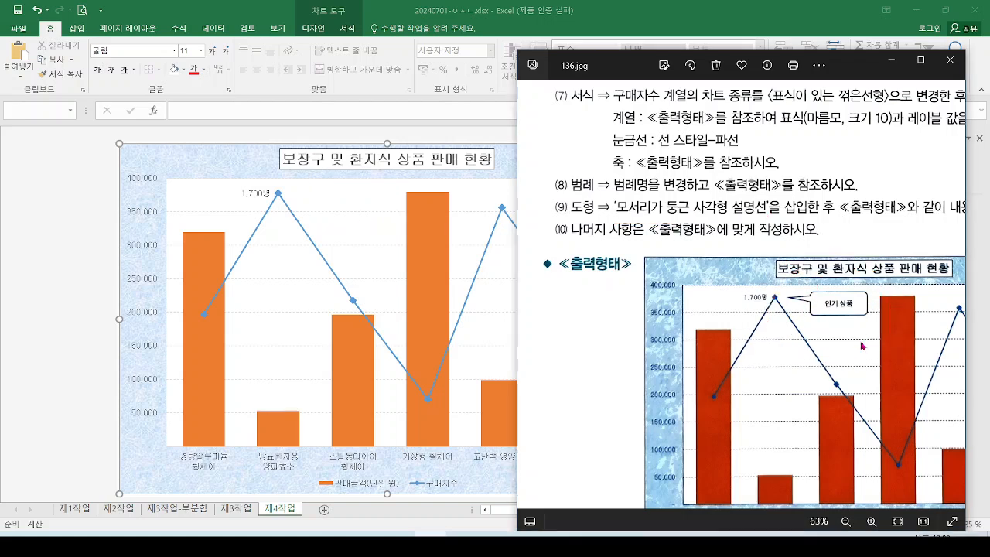
click(892, 62)
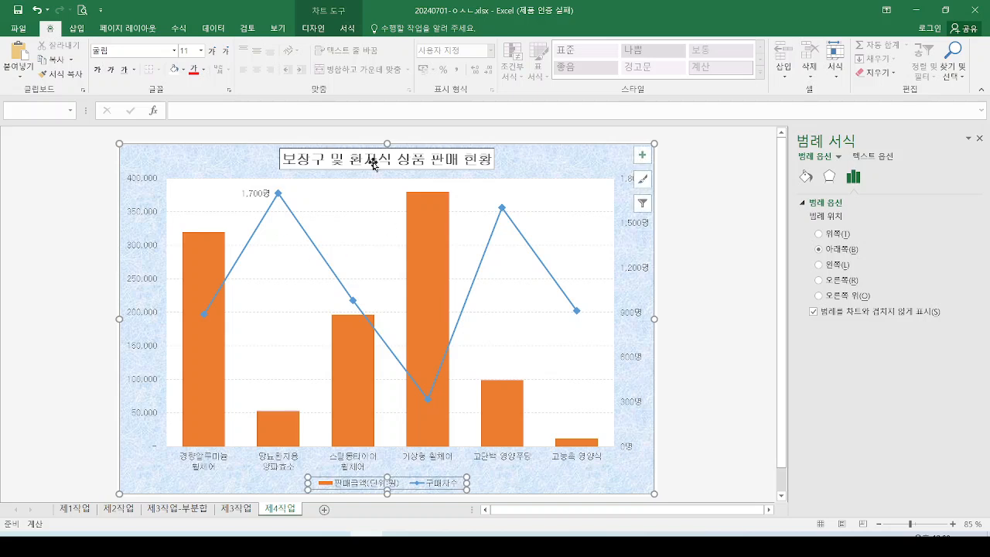
Insert a rounded rectangular callout (모서리가 둥근 사각형 설명선) about 1.17 cm high and 3.19 cm wide beside the chart's 1,700명 point.
mouse_move(352, 201)
mouse_down()
mouse_move(159, 50)
mouse_move(58, 36)
mouse_move(107, 46)
mouse_up()
key(Escape)
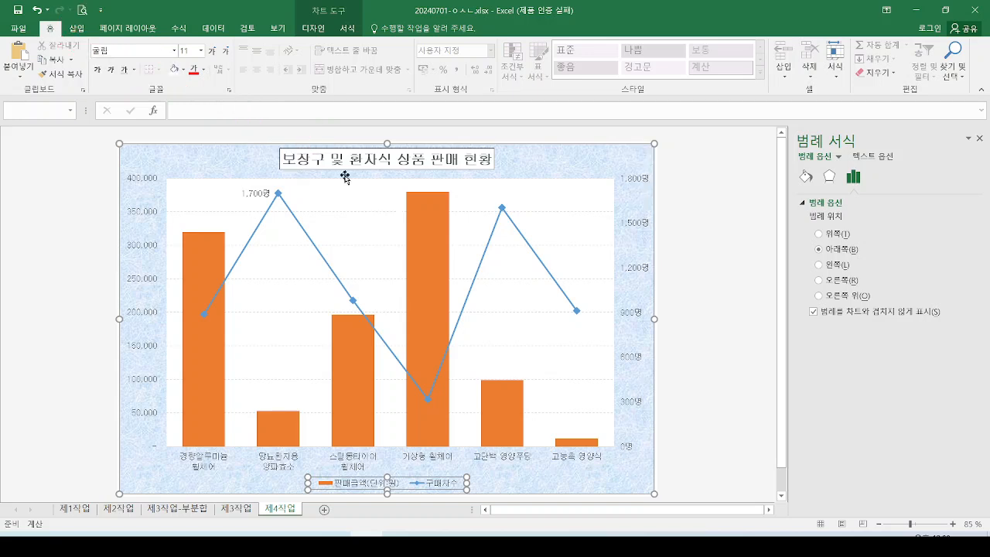
click(77, 29)
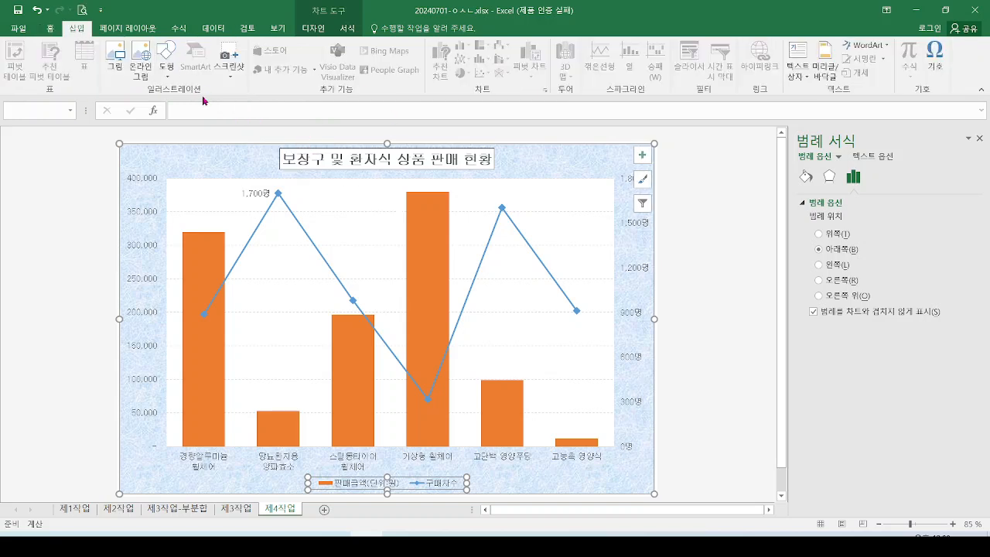
drag(147, 29, 185, 94)
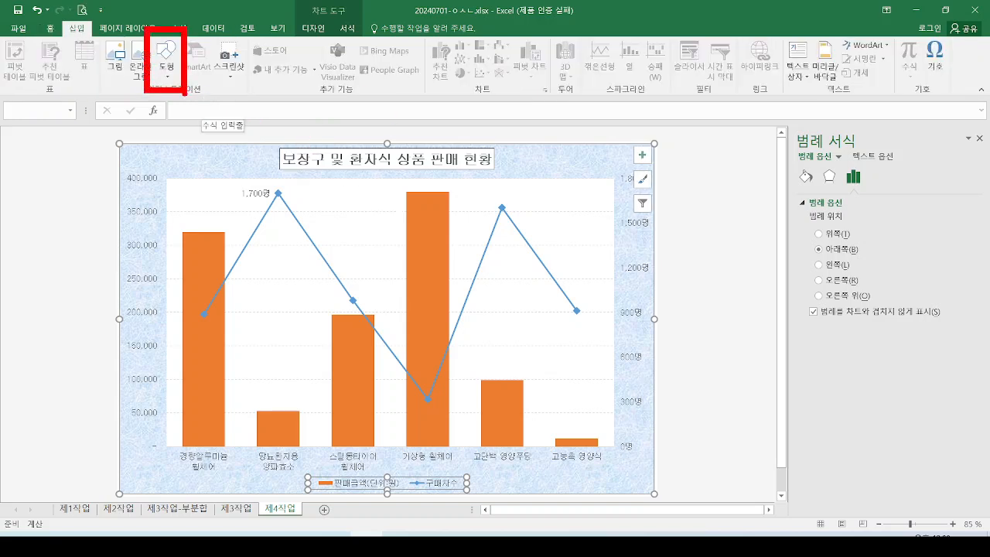
click(167, 62)
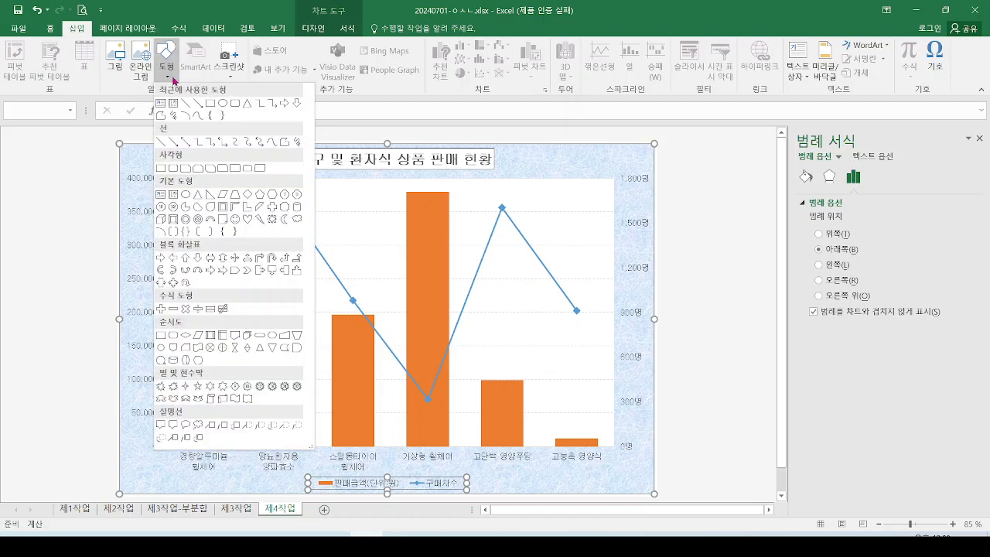
mouse_move(170, 76)
mouse_down()
mouse_move(204, 283)
mouse_move(170, 399)
mouse_move(230, 370)
mouse_up()
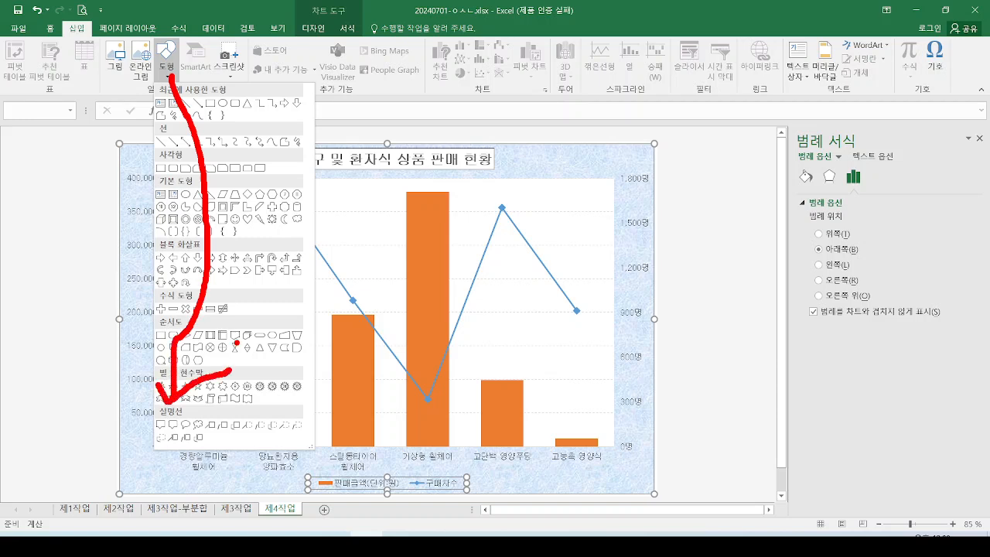
mouse_move(196, 408)
mouse_down()
mouse_move(156, 438)
mouse_move(190, 410)
mouse_up()
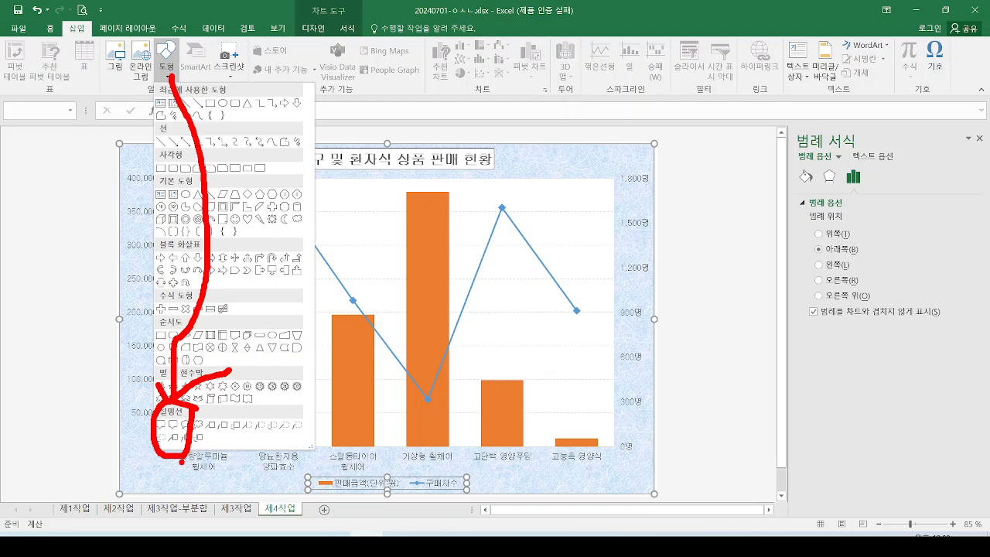
key(Escape)
click(166, 58)
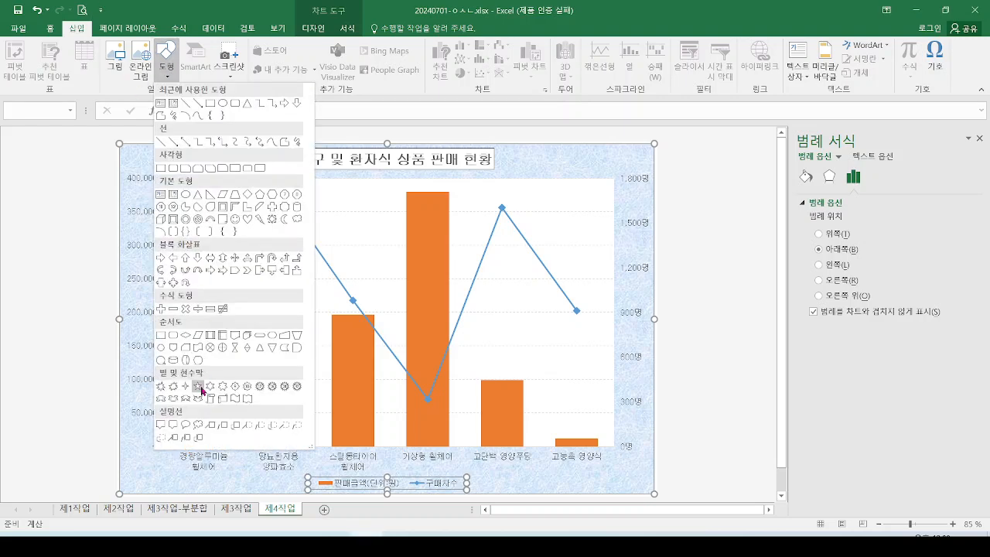
click(172, 427)
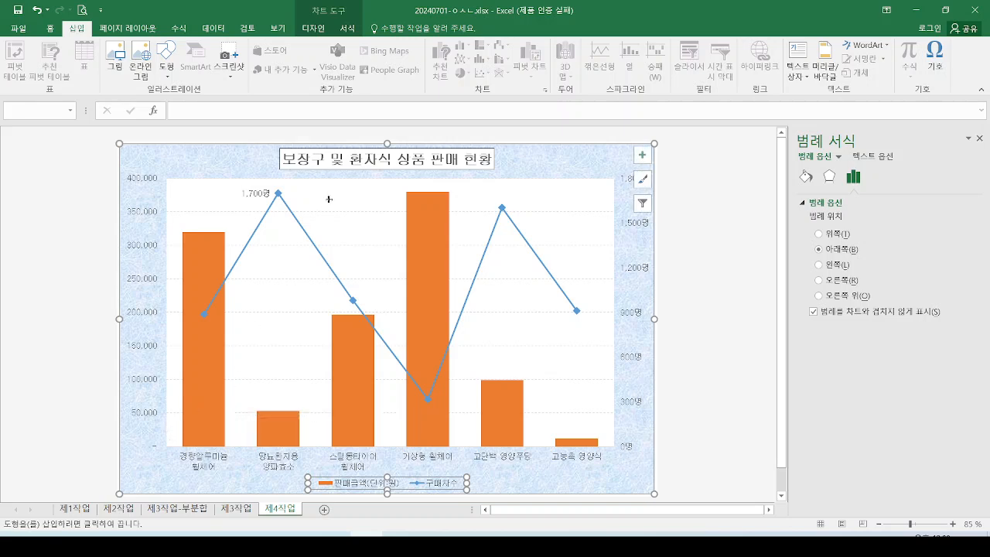
drag(308, 186, 374, 209)
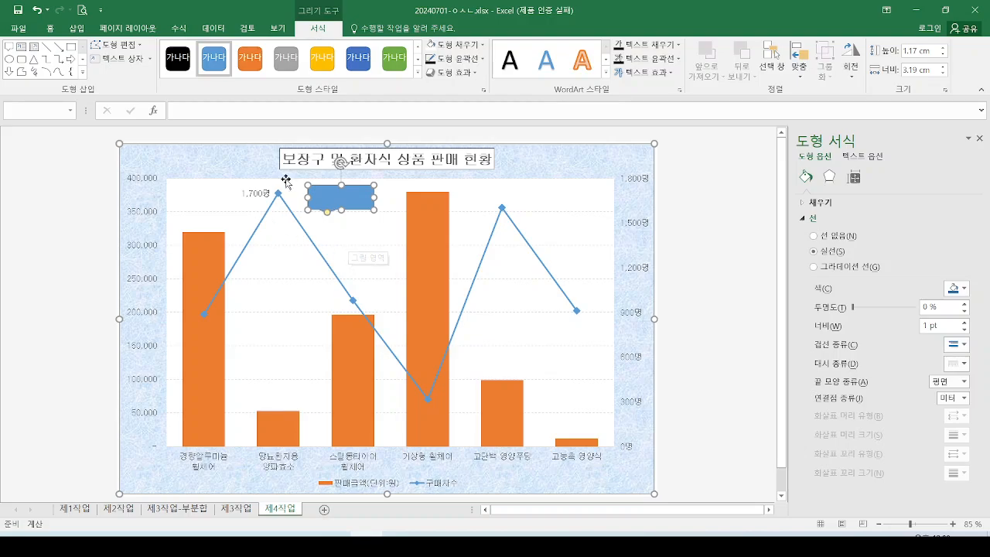
Check the callout tail in the 136.jpg sample and point the chart callout's tail at the 1,700명 marker.
click(368, 544)
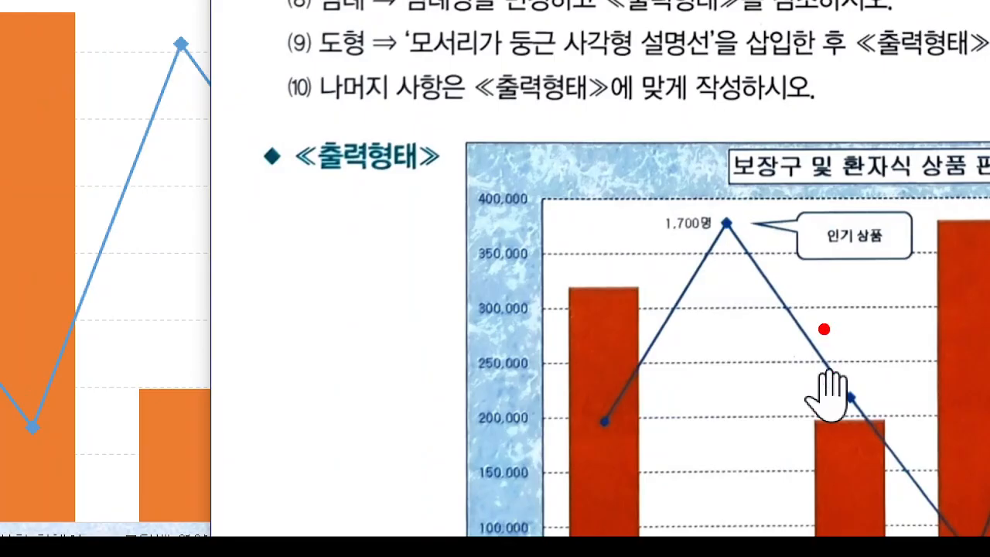
mouse_move(802, 220)
mouse_down()
mouse_move(752, 229)
mouse_move(803, 242)
mouse_up()
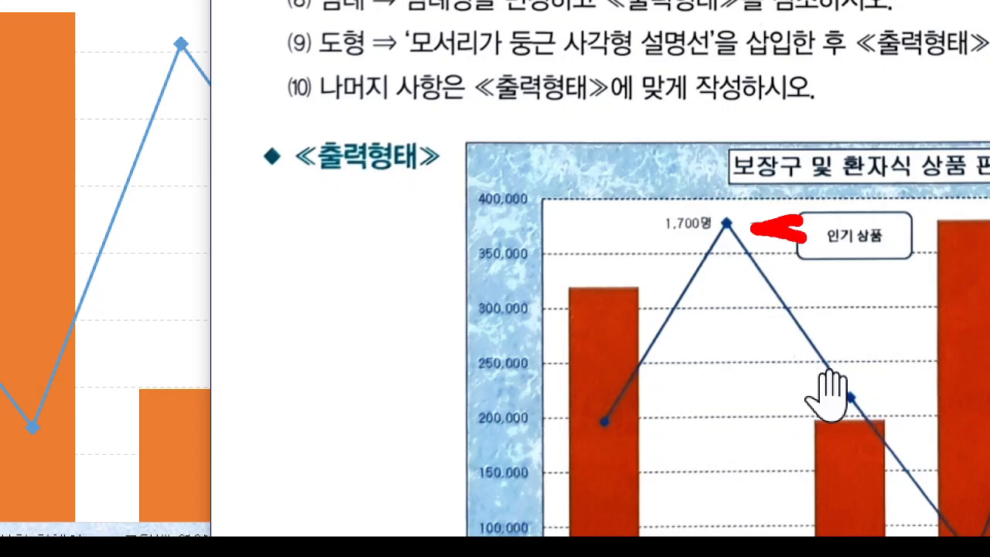
key(Escape)
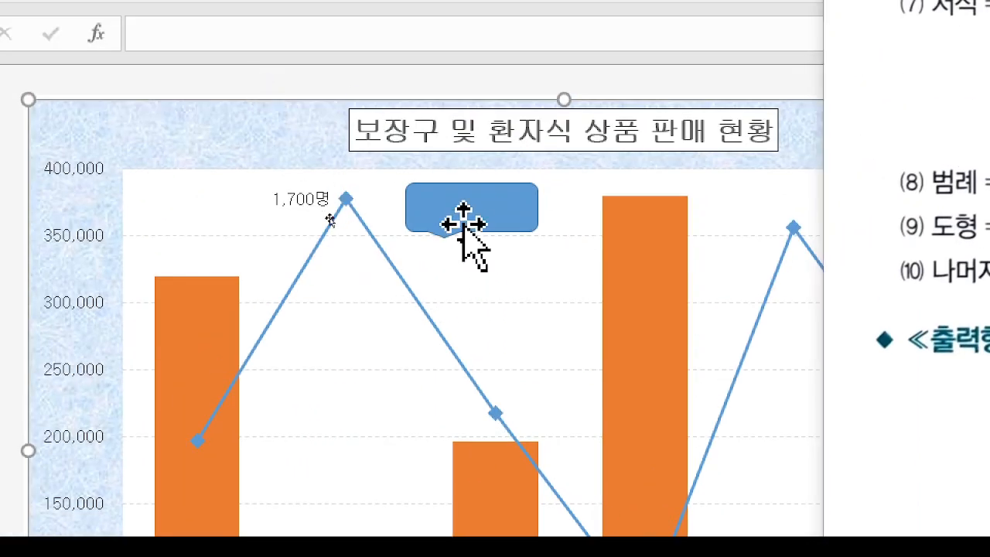
click(458, 198)
mouse_move(443, 263)
mouse_down()
mouse_move(433, 263)
mouse_move(455, 219)
mouse_move(451, 263)
mouse_up()
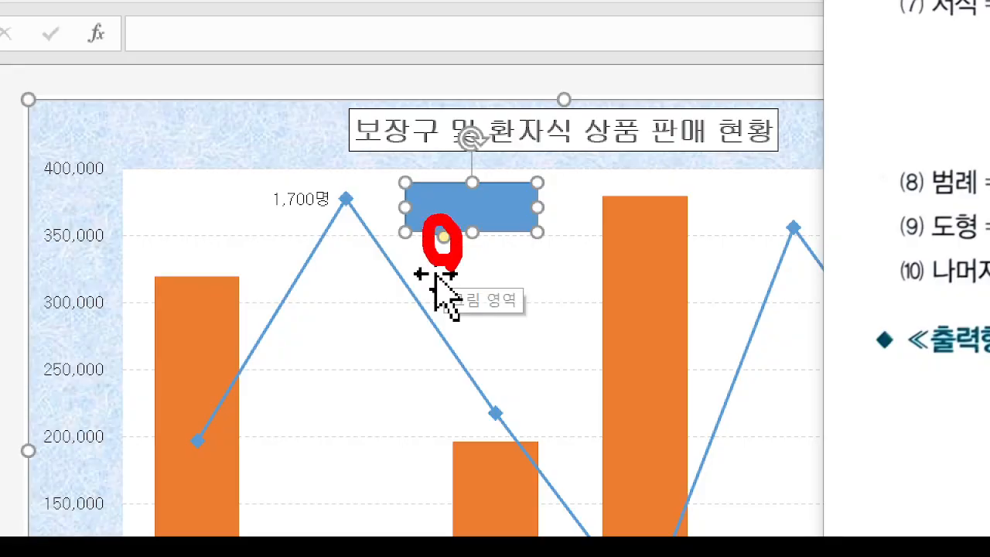
key(Escape)
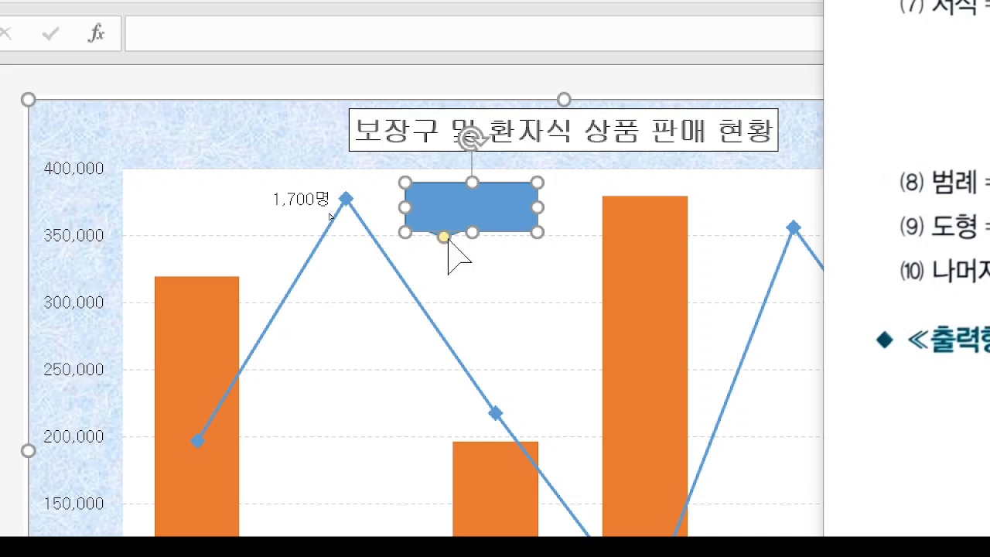
drag(448, 240, 368, 199)
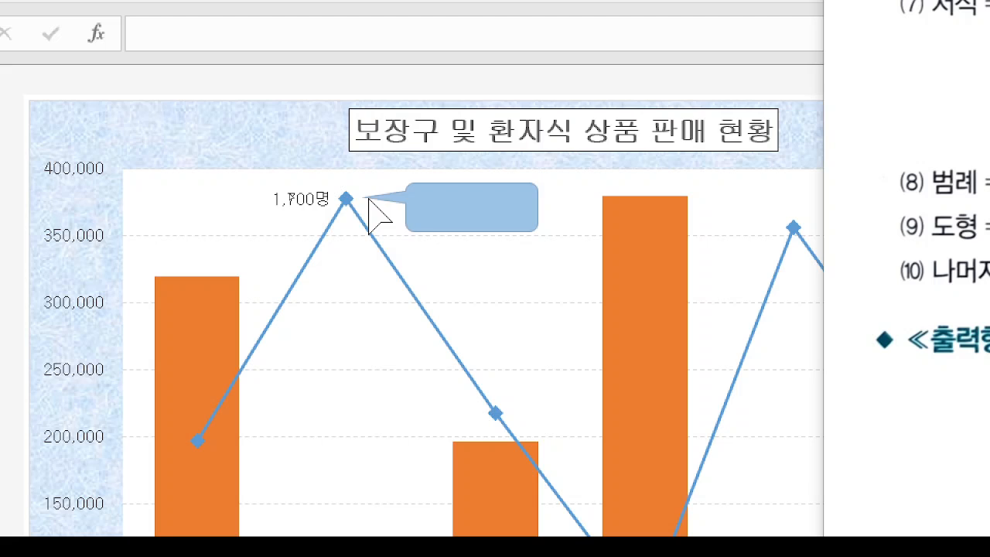
drag(368, 199, 368, 198)
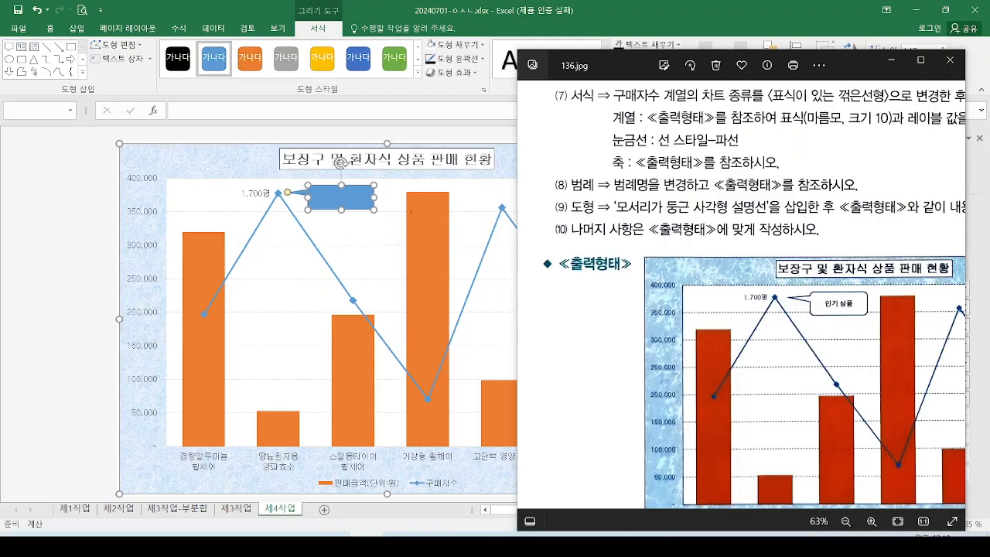
mouse_move(844, 282)
mouse_down()
mouse_move(851, 292)
mouse_move(888, 264)
mouse_up()
click(892, 60)
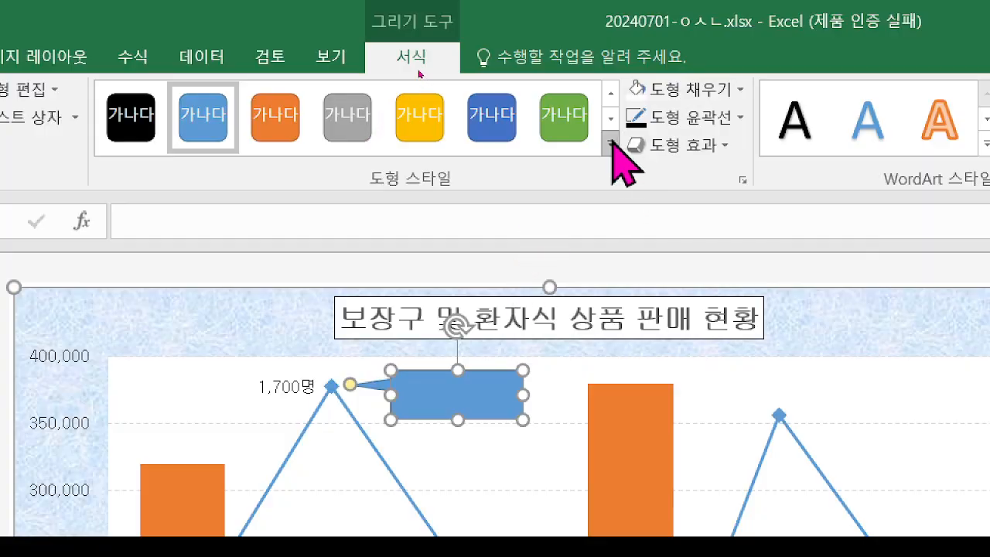
Apply the white theme shape style with black outline to the callout and set its text fill to 자동 (black).
click(612, 138)
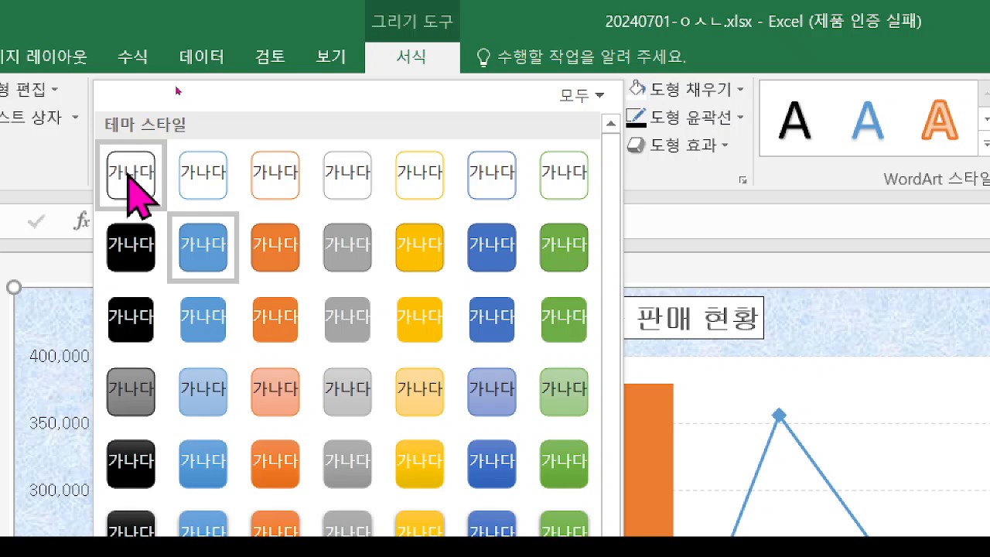
click(131, 186)
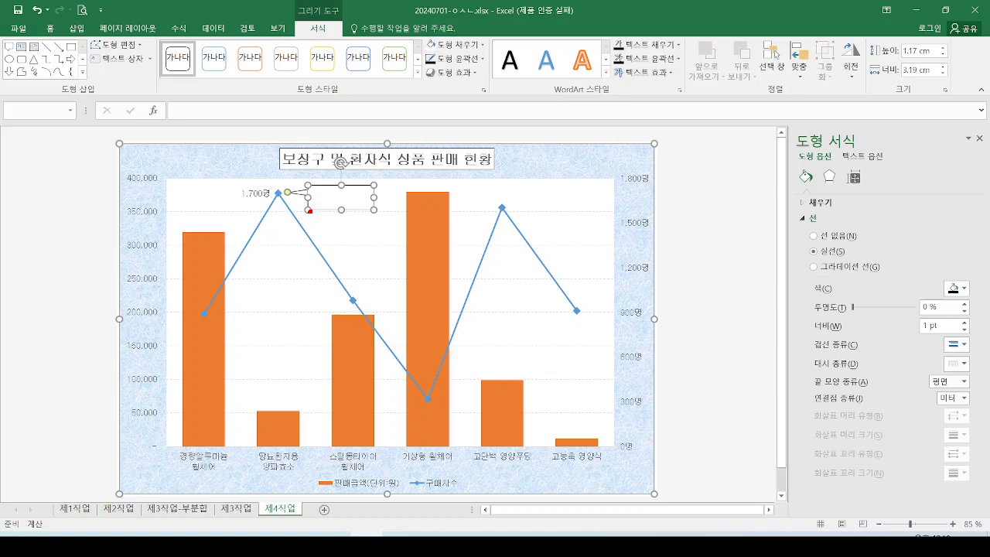
mouse_move(321, 189)
mouse_down()
mouse_move(331, 203)
mouse_move(368, 198)
mouse_up()
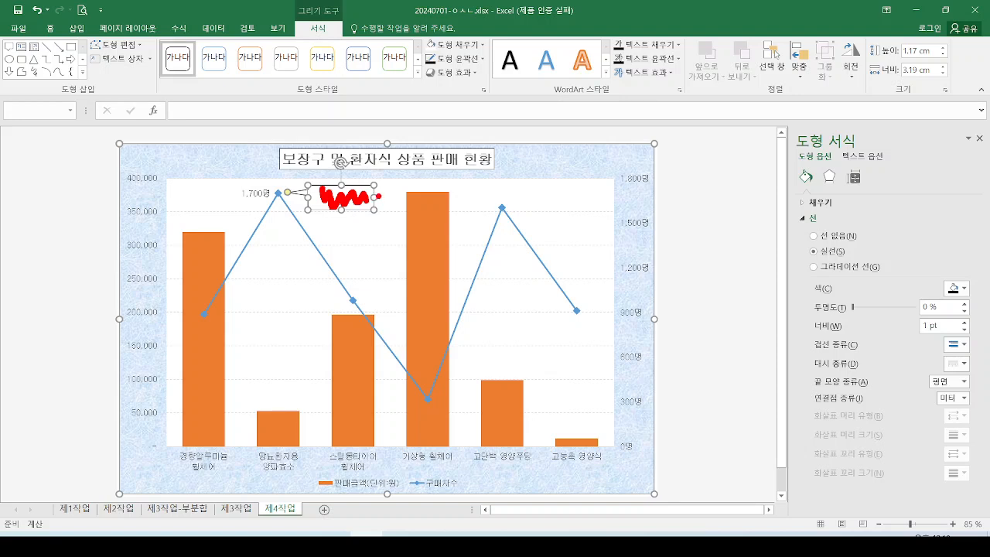
mouse_move(370, 189)
mouse_down()
mouse_move(419, 150)
mouse_move(488, 146)
mouse_move(597, 60)
mouse_up()
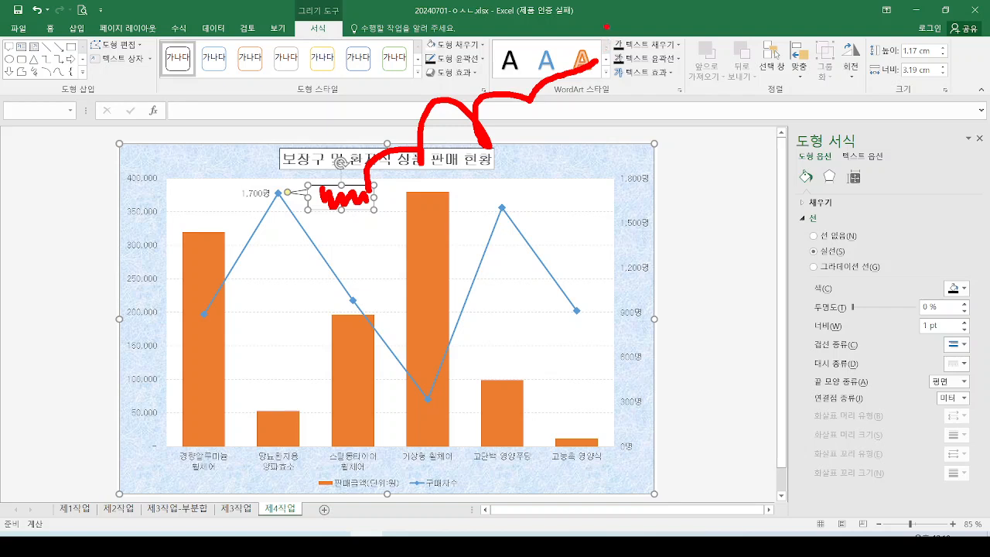
mouse_move(607, 27)
mouse_down()
mouse_move(655, 61)
mouse_move(690, 58)
mouse_up()
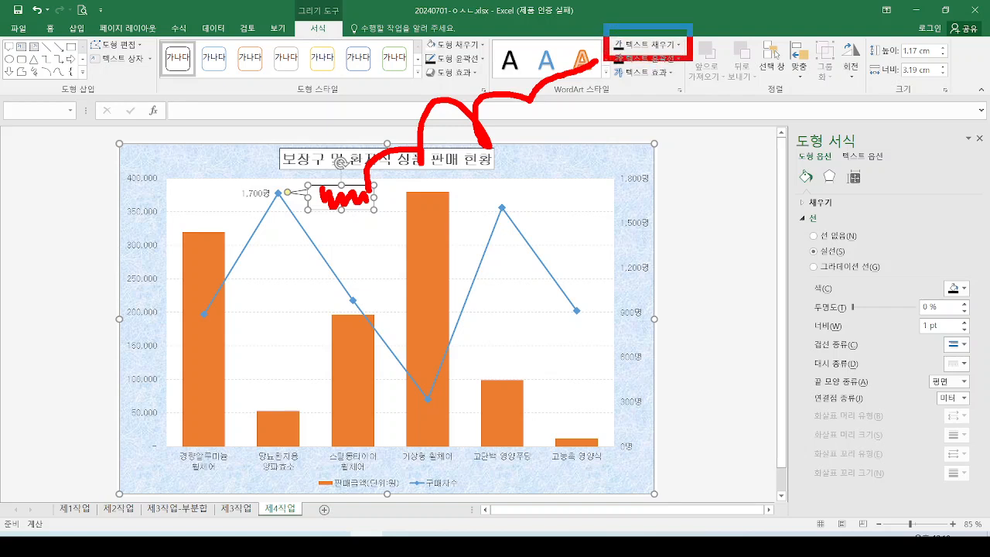
key(Escape)
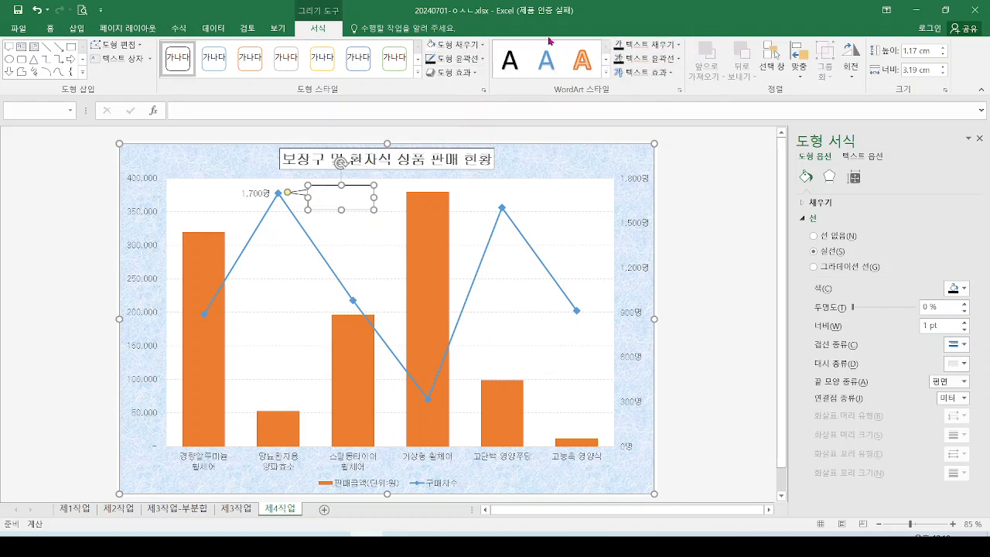
click(628, 45)
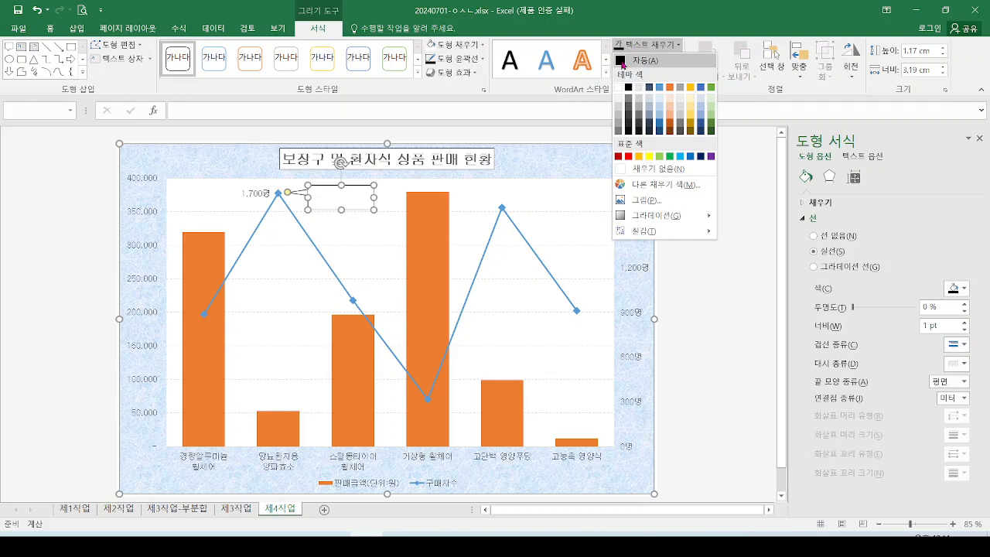
click(623, 62)
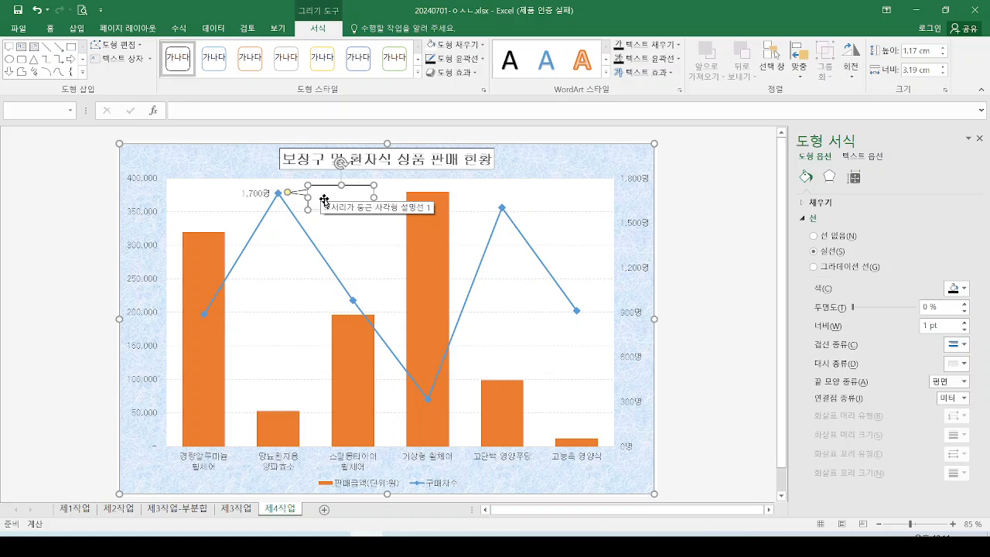
Check the callout wording in 136.jpg, enter 인기 상품 in the chart callout, and put the sample image away.
key(alt+Tab)
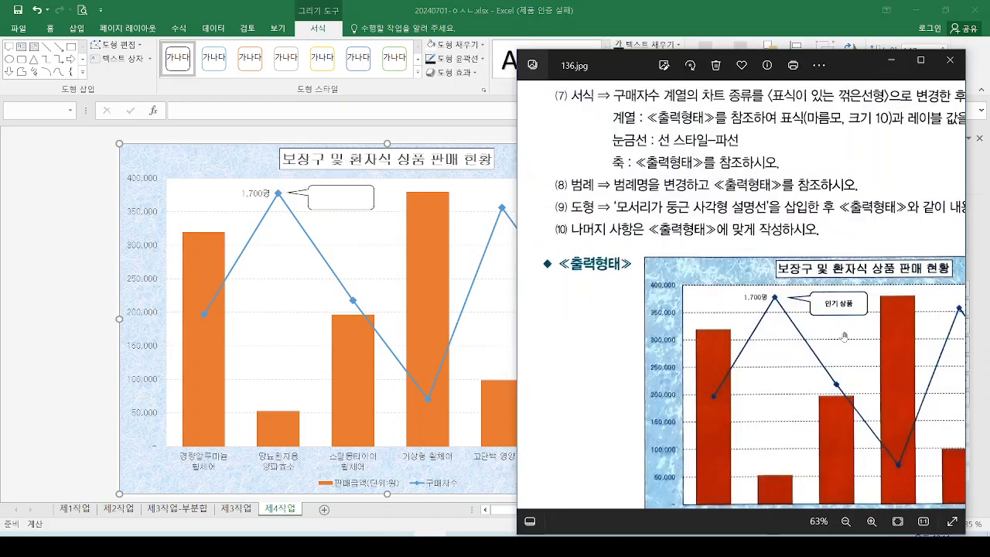
mouse_move(860, 320)
mouse_down()
mouse_move(791, 300)
mouse_move(872, 329)
mouse_up()
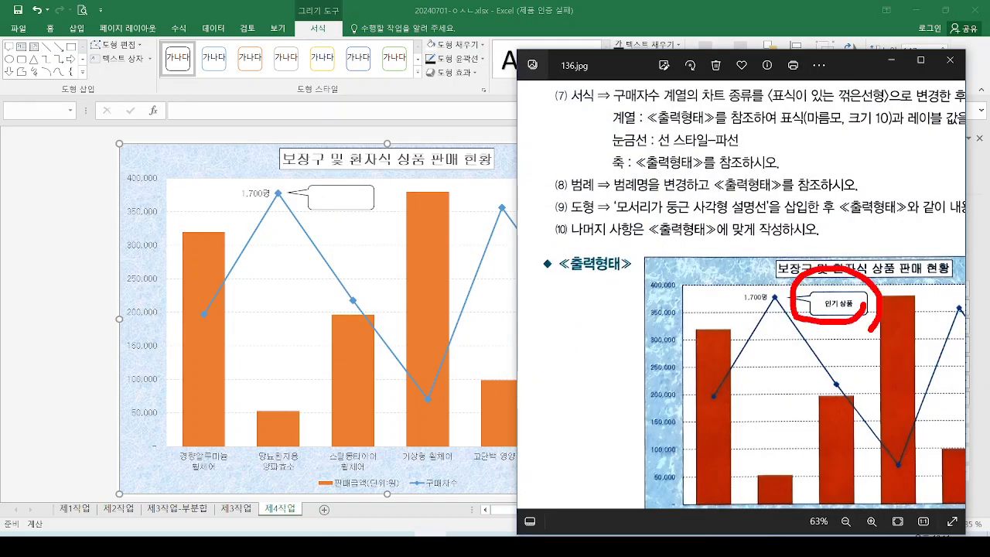
click(318, 210)
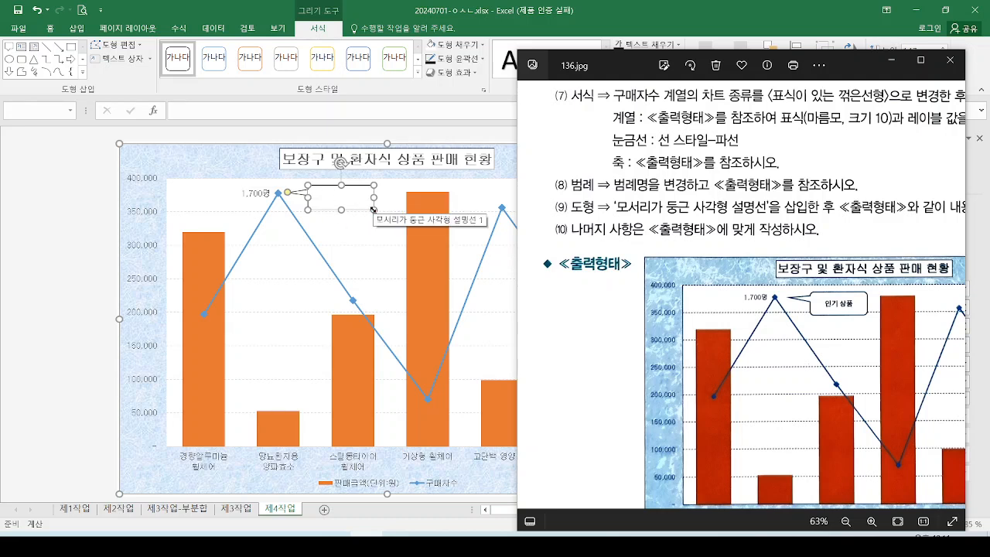
text(인기상ㅍ)
key(BackSpace)
key(BackSpace)
key(BackSpace)
text(ㅅ품)
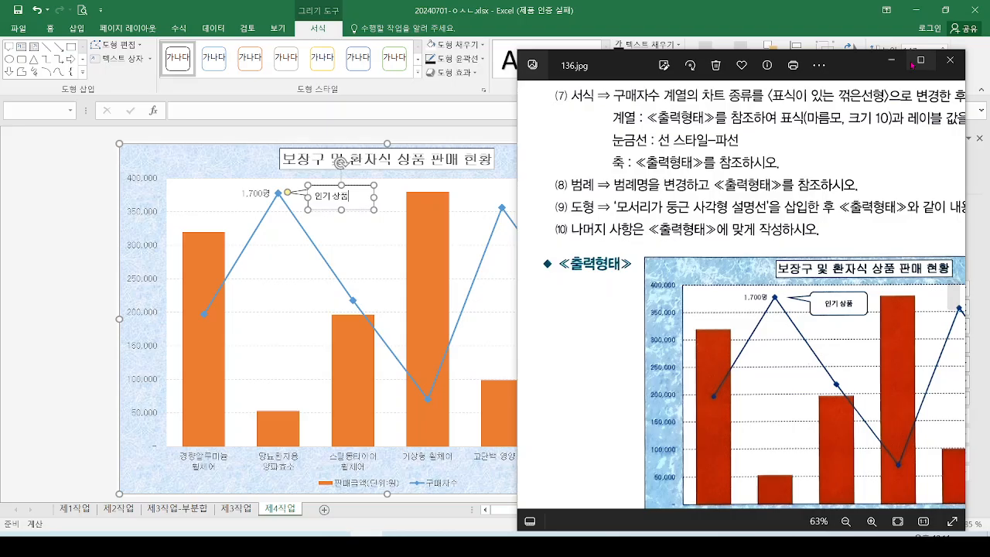
click(892, 60)
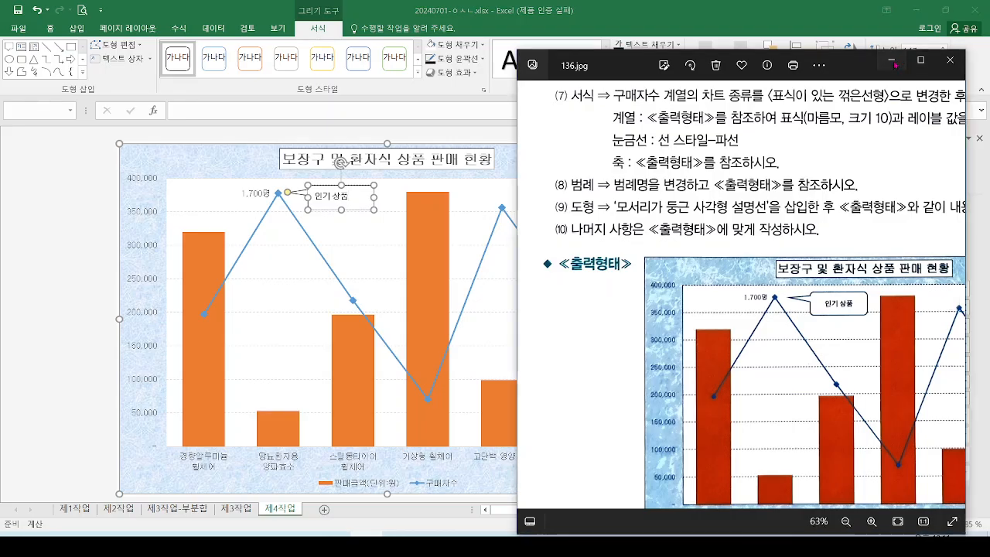
Center the callout text vertically and horizontally, and switch to the output sample in 136.jpg.
click(343, 209)
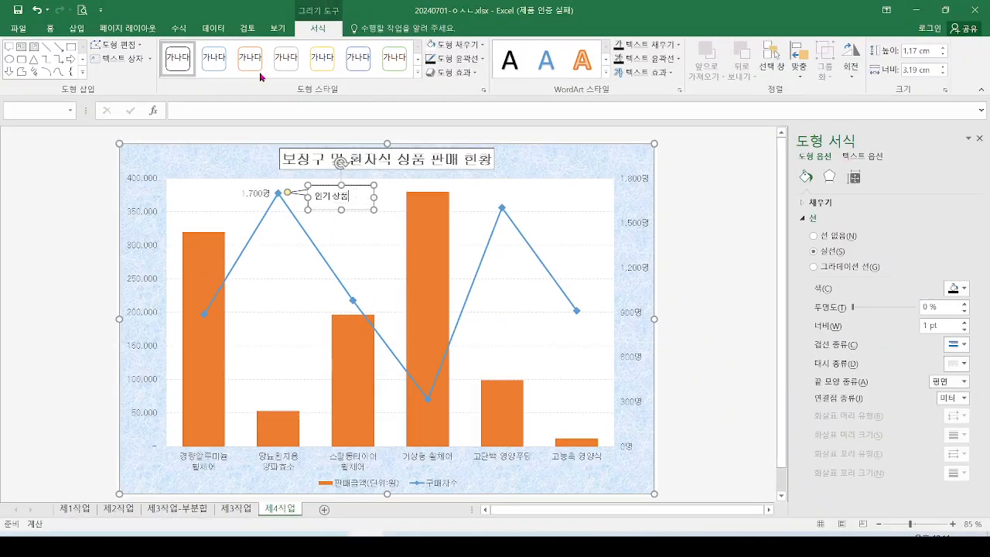
click(50, 30)
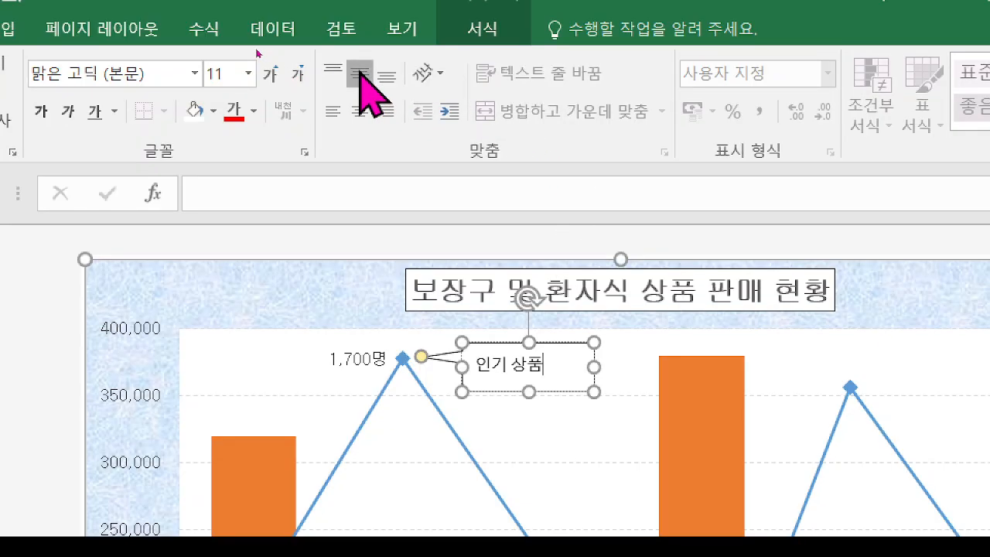
click(359, 72)
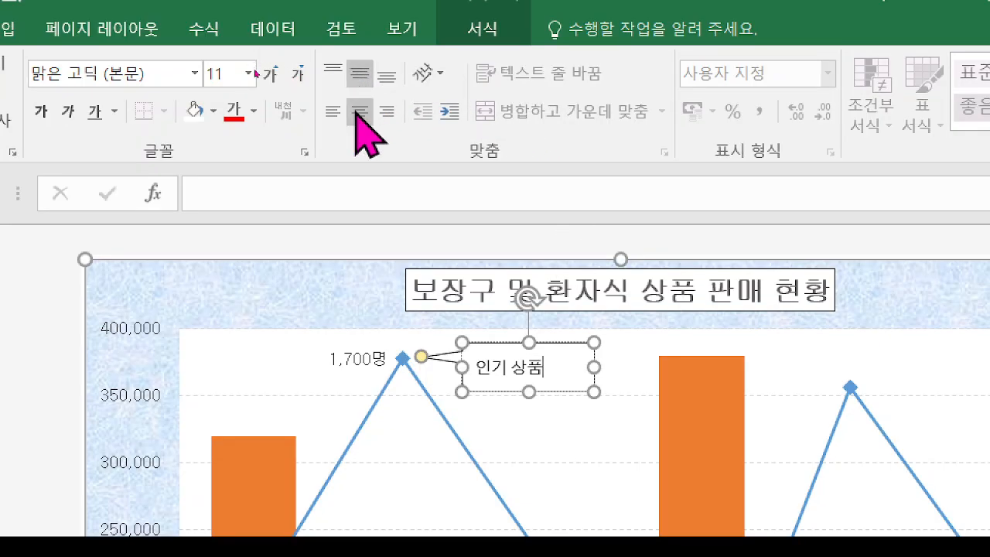
click(356, 111)
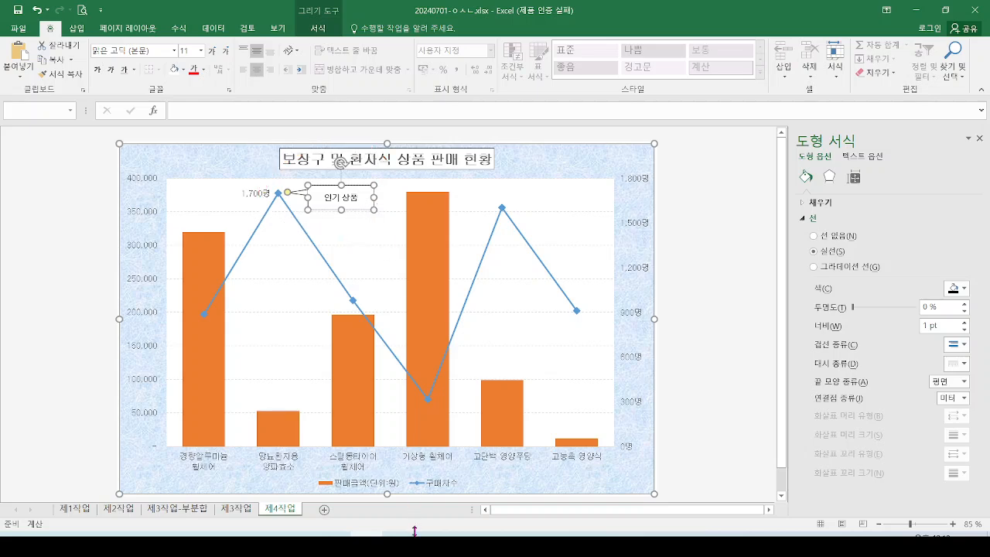
key(alt+Tab)
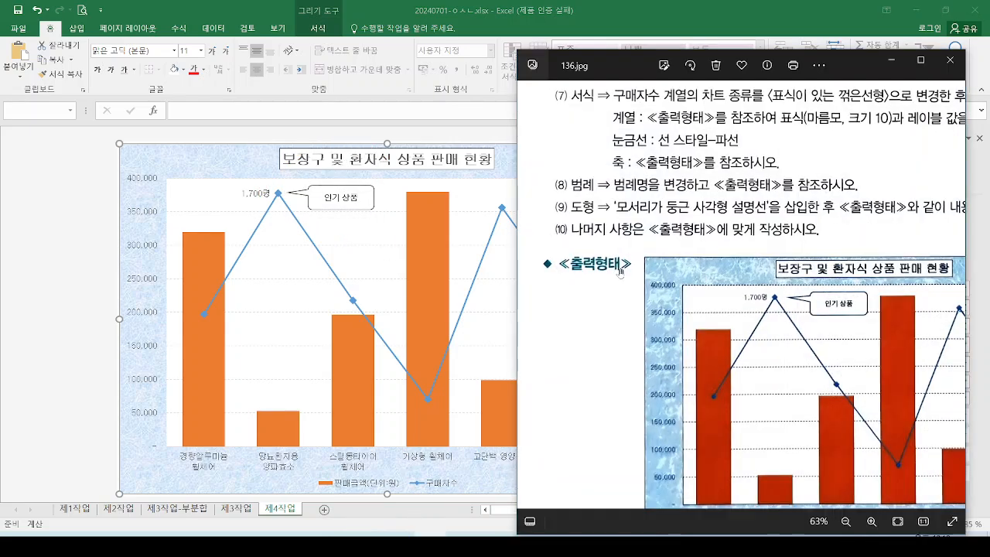
Examine the complete output sample chart in 136.jpg, including its gridlines and axis lines, and return to the 제4작업 sheet.
mouse_move(546, 194)
mouse_down()
mouse_move(572, 220)
mouse_move(599, 216)
mouse_up()
key(Escape)
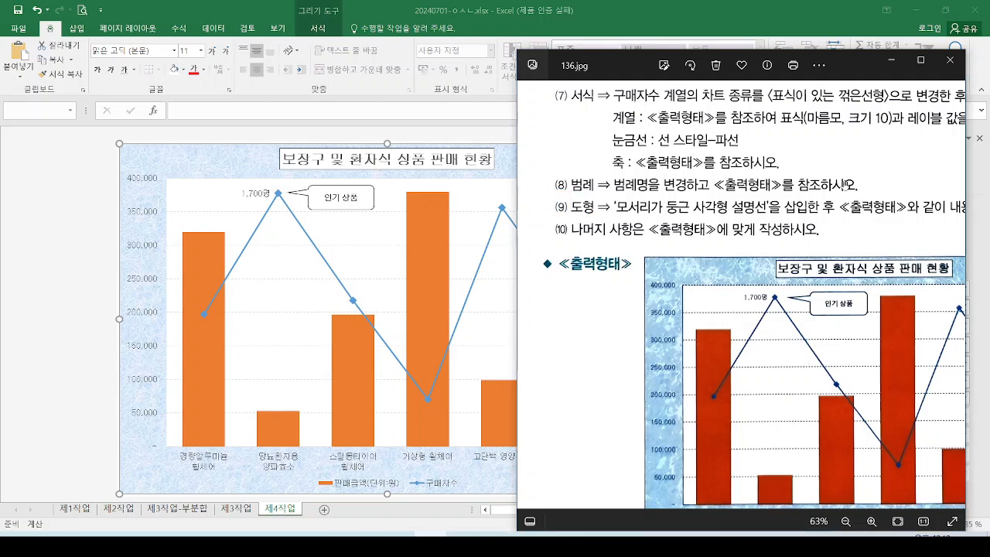
click(921, 60)
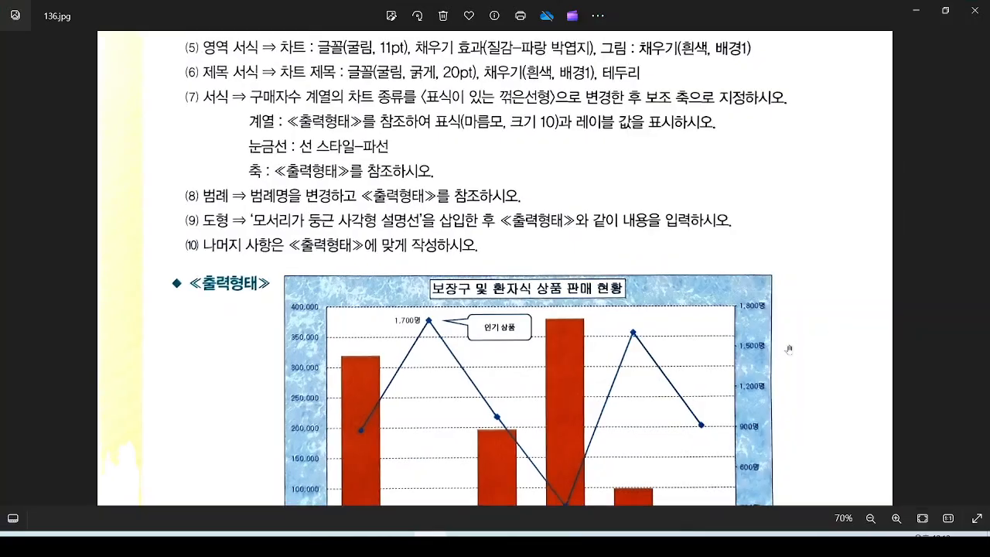
scroll(687, 354, down, 3)
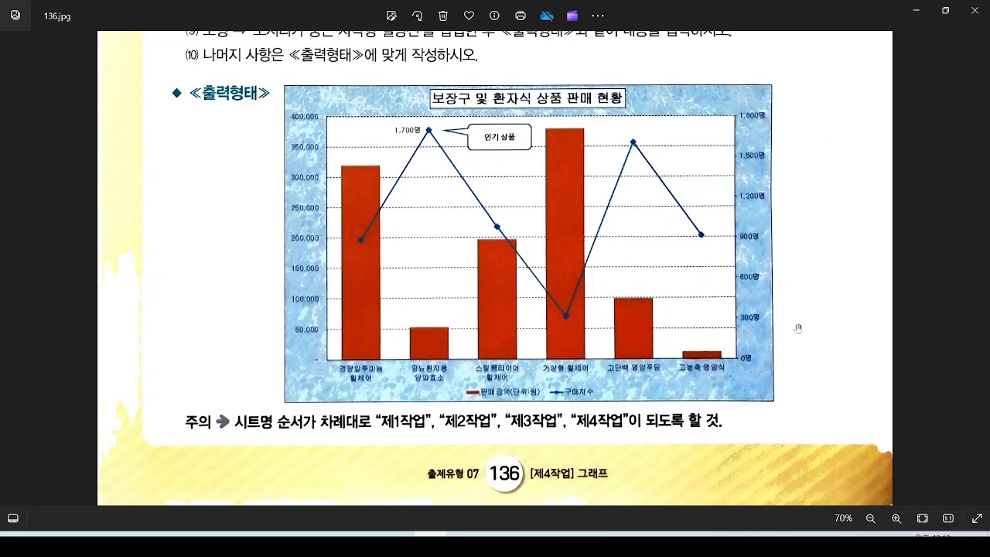
key(alt+Tab)
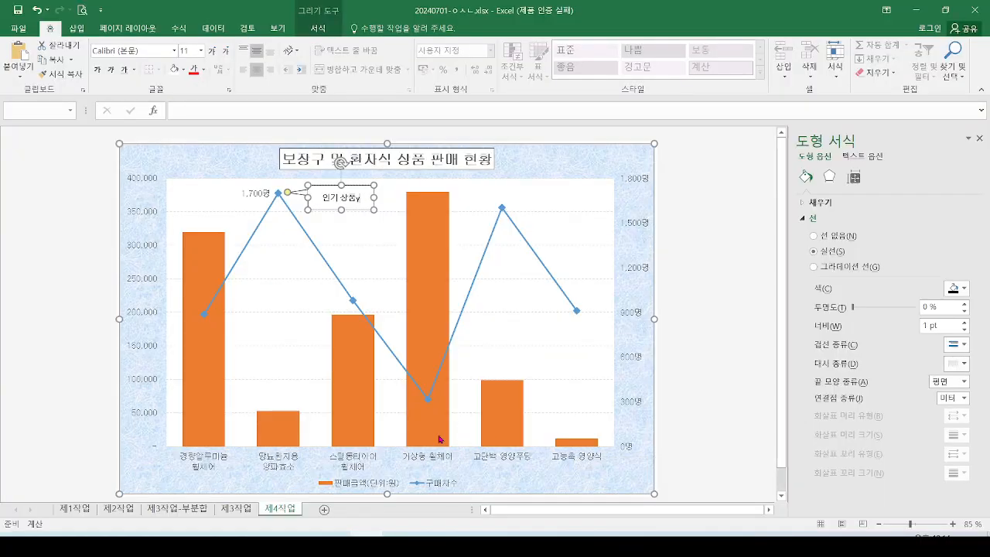
click(551, 166)
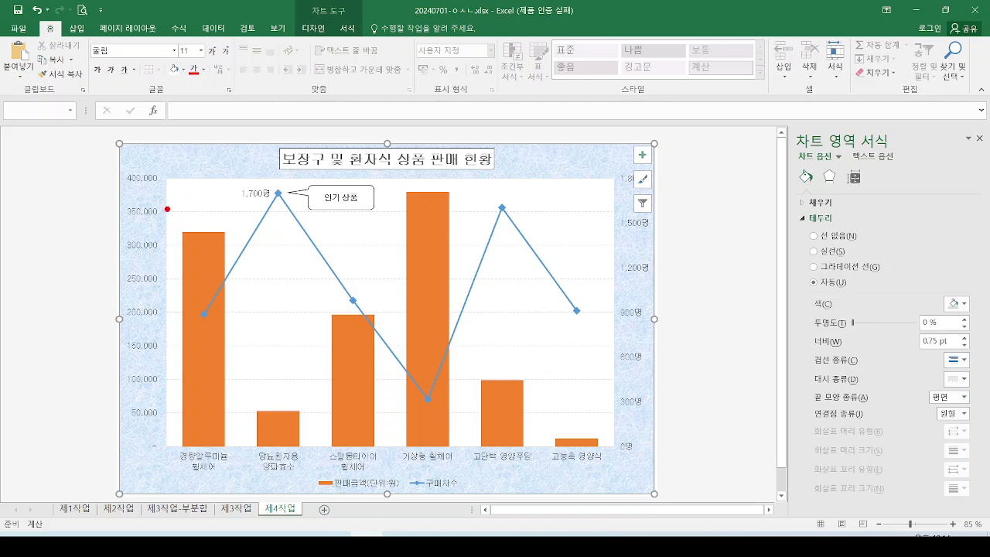
drag(167, 209, 249, 210)
drag(165, 249, 255, 247)
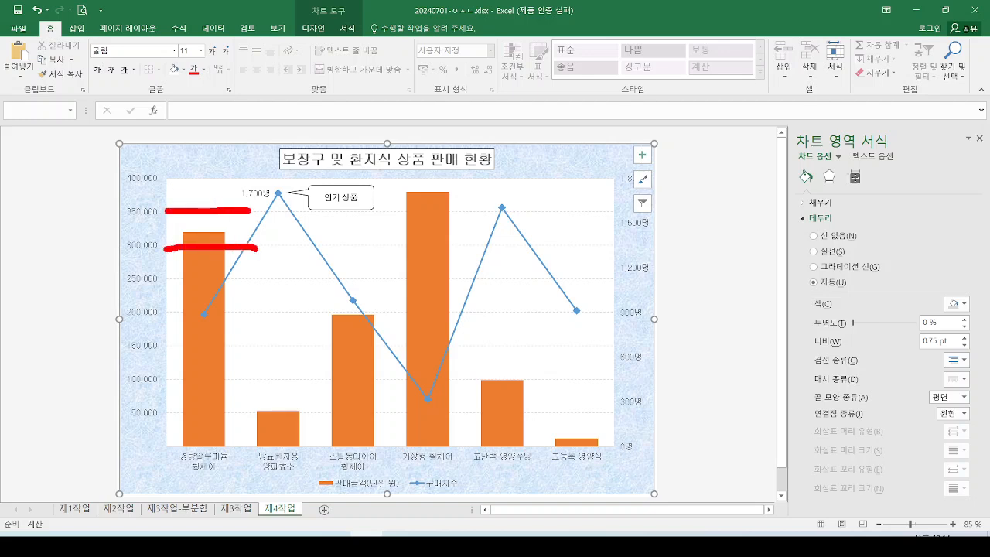
mouse_move(165, 176)
mouse_down()
mouse_move(148, 467)
mouse_move(231, 451)
mouse_move(599, 449)
mouse_up()
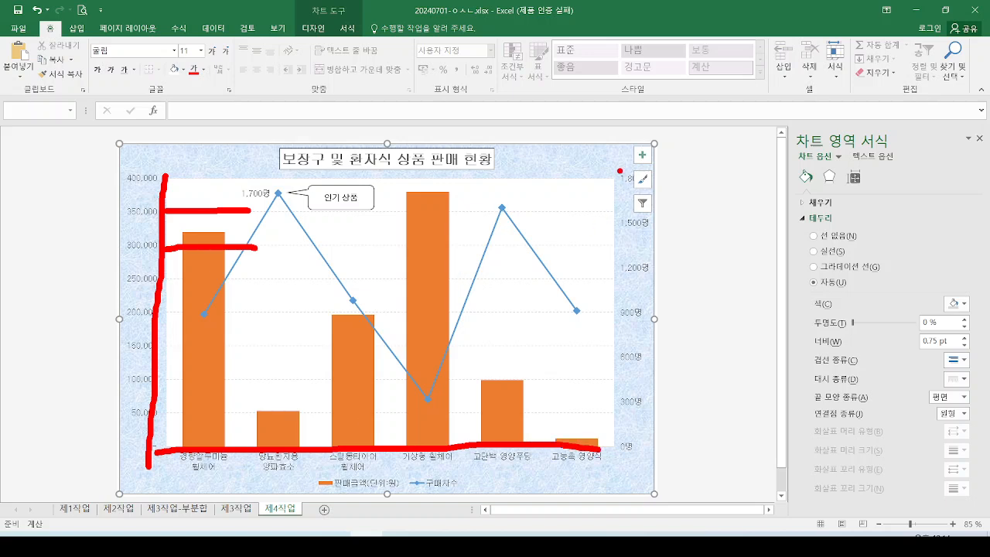
mouse_move(620, 172)
mouse_down()
mouse_move(610, 420)
mouse_move(619, 464)
mouse_up()
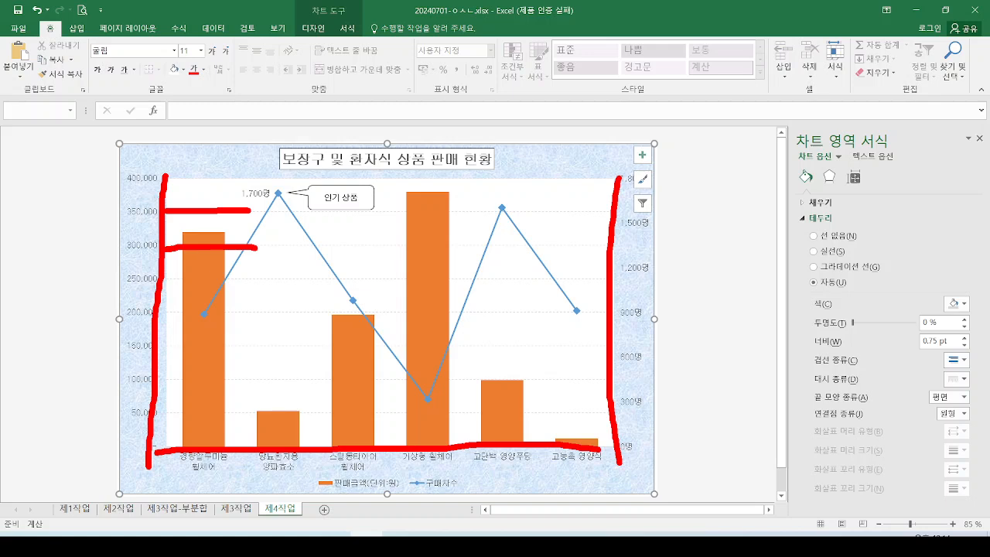
key(Escape)
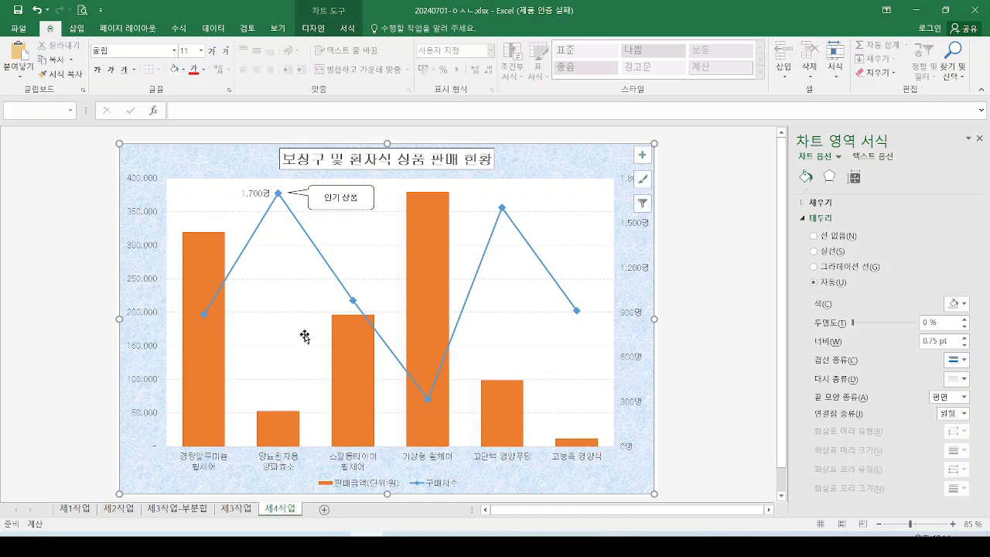
Select the primary vertical value axis's major gridlines and set their line to 실선 (solid line).
click(565, 212)
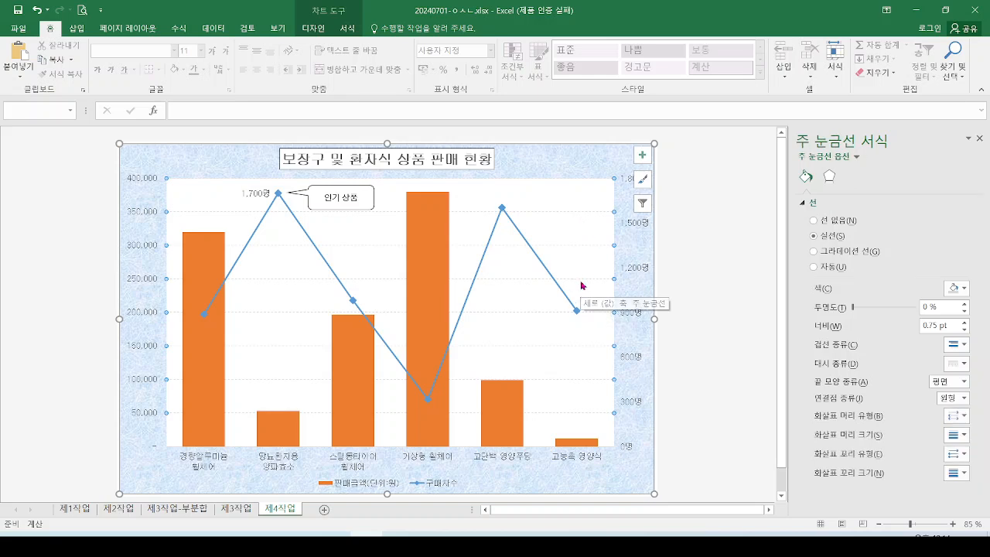
key(ctrl+2)
mouse_move(633, 184)
mouse_down()
mouse_move(604, 184)
mouse_move(618, 182)
mouse_up()
mouse_move(779, 114)
mouse_down()
mouse_move(840, 153)
mouse_move(907, 161)
mouse_up()
mouse_move(789, 113)
mouse_down()
mouse_move(879, 382)
mouse_move(987, 513)
mouse_up()
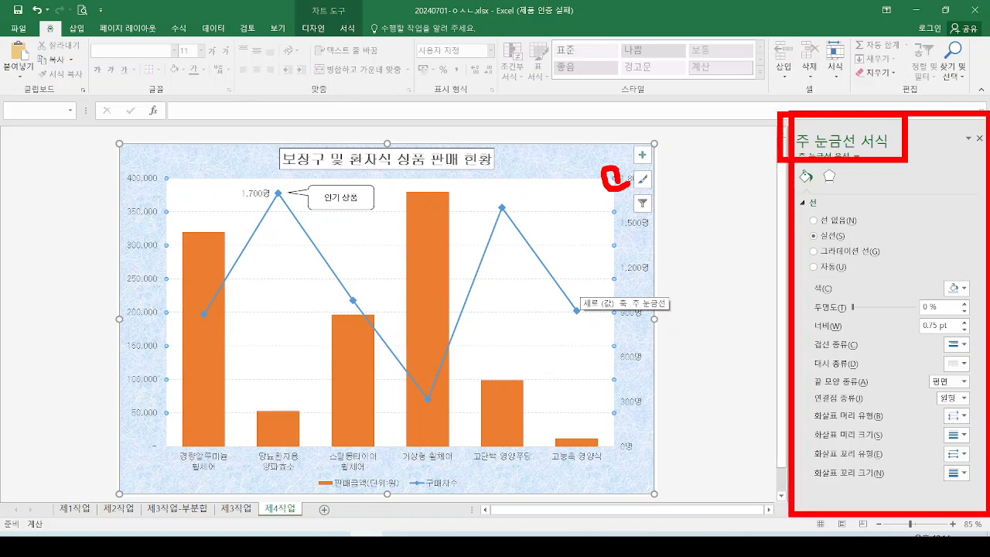
key(Escape)
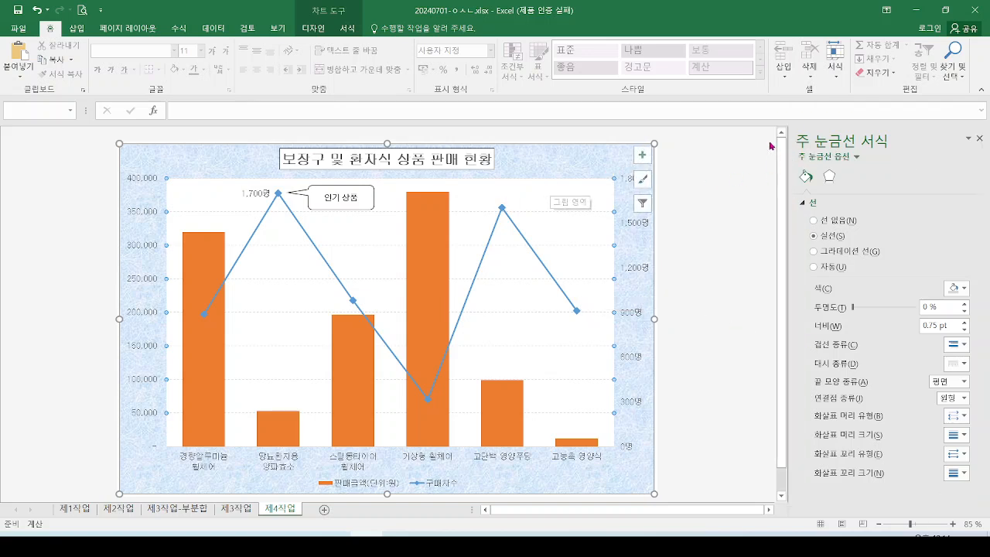
drag(772, 117, 987, 531)
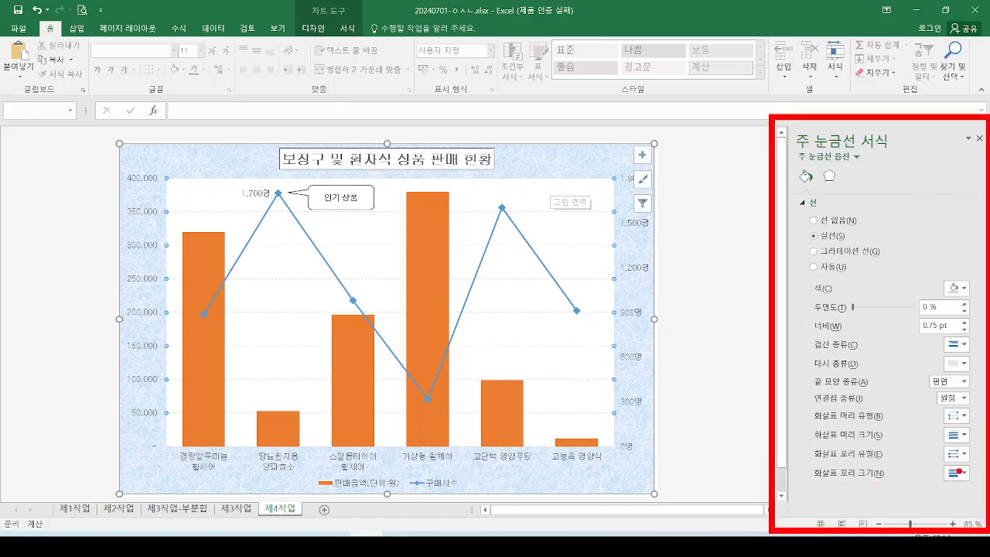
key(Escape)
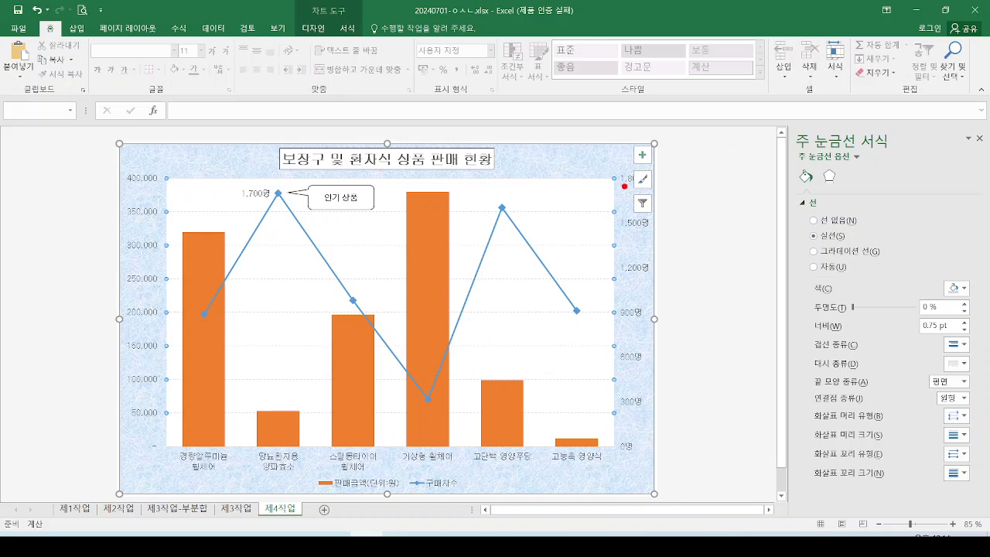
drag(624, 186, 797, 160)
drag(880, 118, 889, 116)
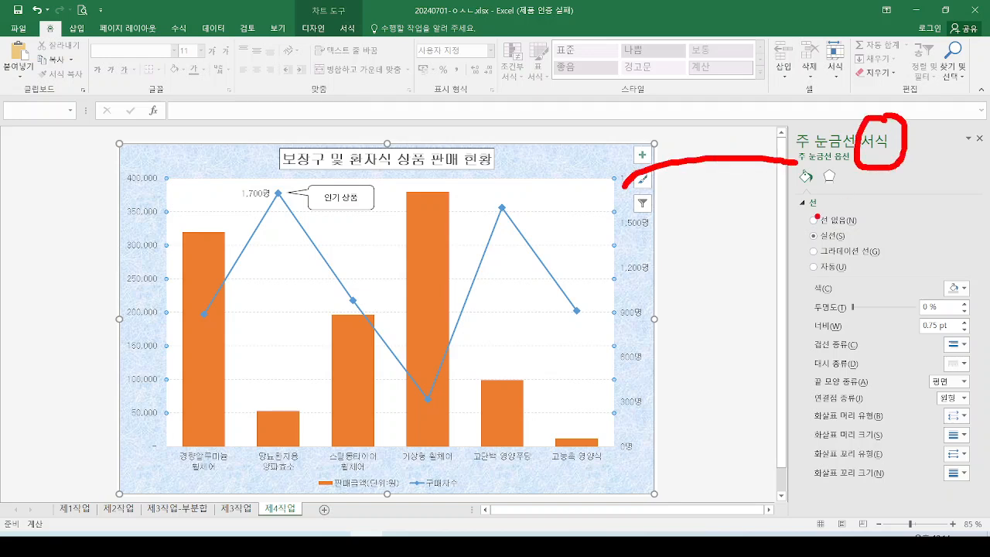
mouse_move(818, 217)
mouse_down()
mouse_move(796, 206)
mouse_move(832, 207)
mouse_up()
key(Escape)
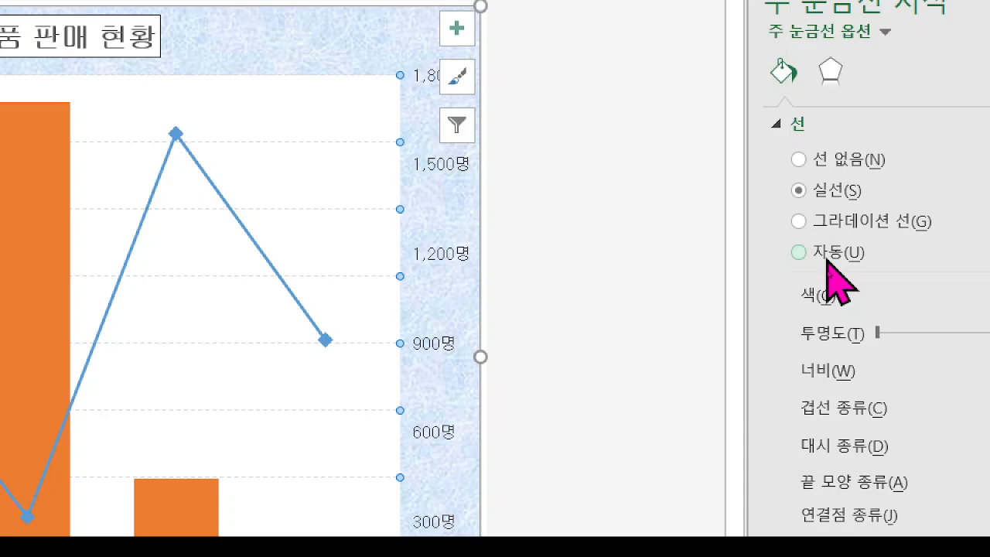
click(827, 258)
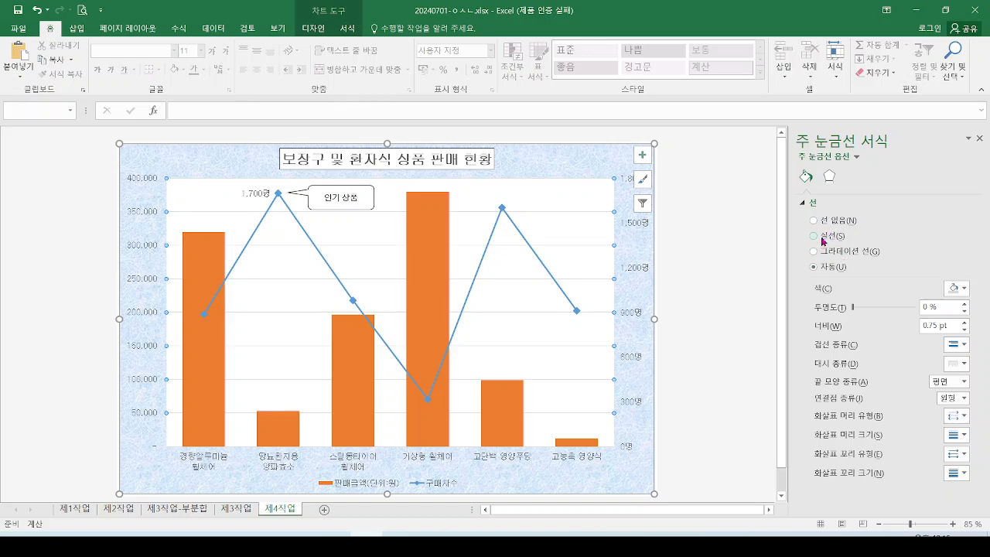
click(820, 239)
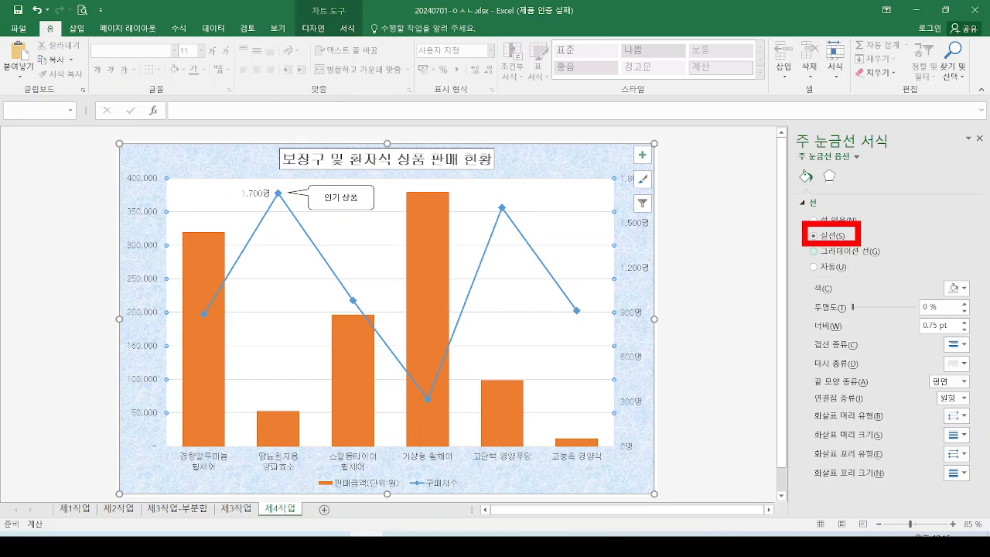
Set the dash type of the major gridlines to 파선 (dashed).
drag(560, 211, 579, 211)
drag(585, 210, 592, 211)
key(Escape)
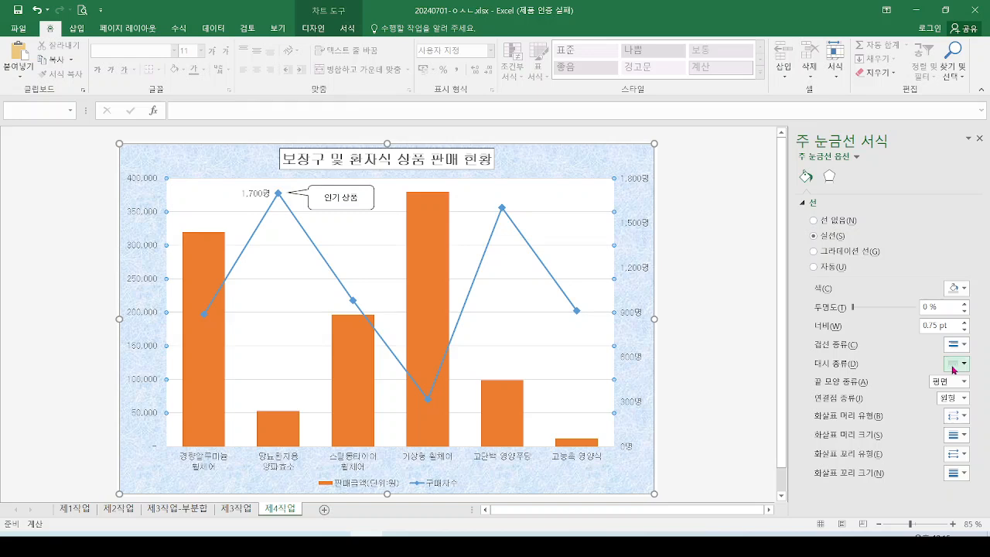
click(954, 370)
click(955, 405)
Color the dashed major gridlines 검정, 텍스트 1 (black).
mouse_move(845, 243)
mouse_down()
mouse_move(837, 225)
mouse_move(842, 240)
mouse_up()
mouse_move(813, 300)
mouse_down()
mouse_move(937, 302)
mouse_move(917, 298)
mouse_move(970, 315)
mouse_up()
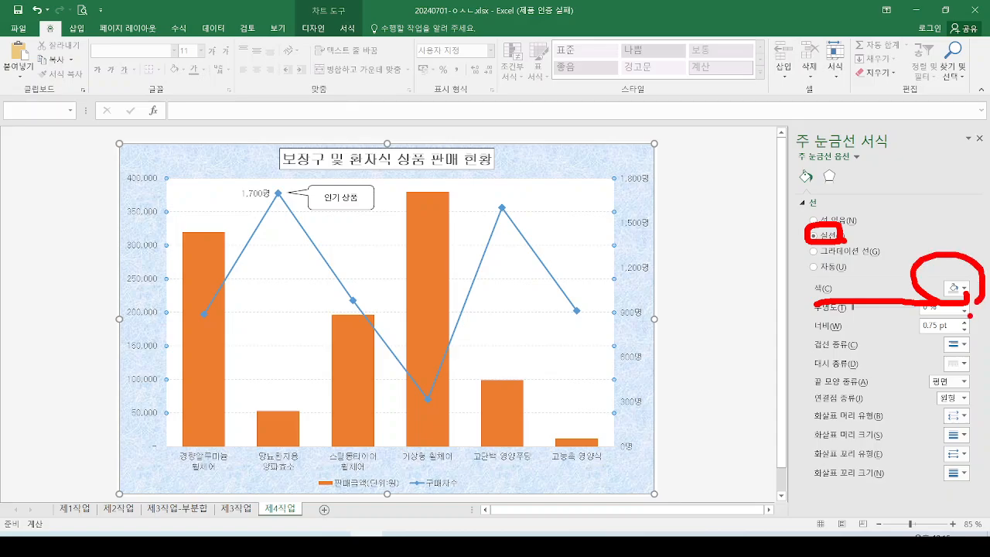
key(Escape)
click(938, 286)
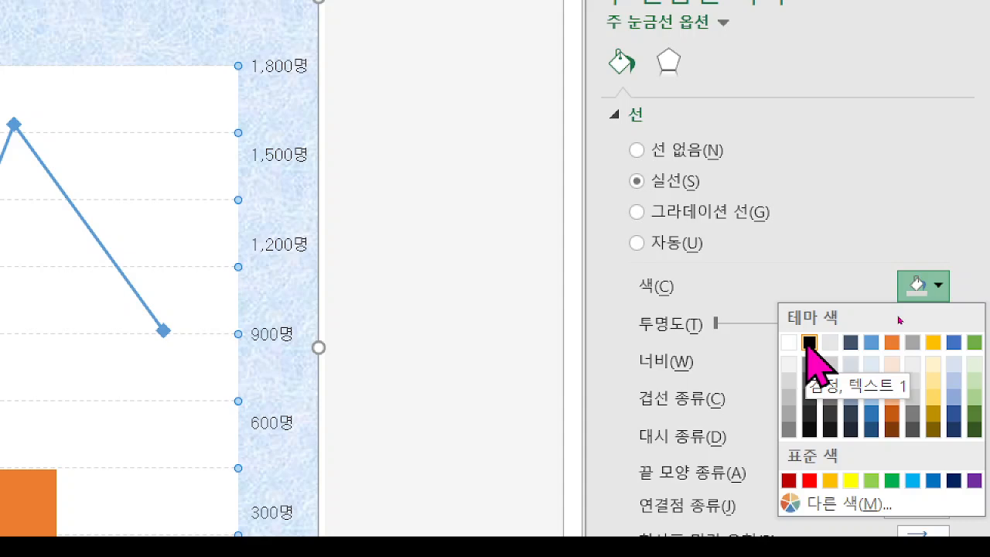
click(808, 343)
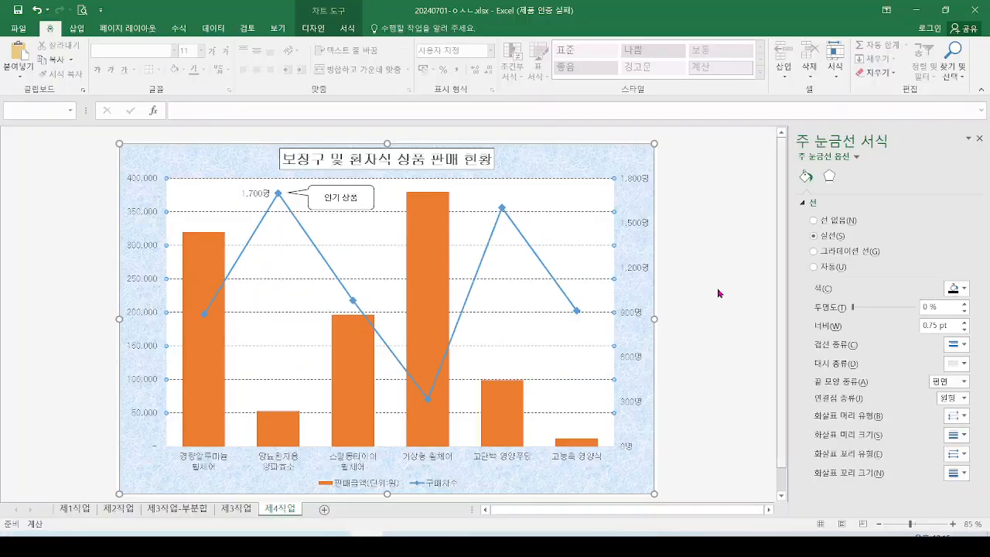
mouse_move(540, 248)
mouse_down()
mouse_move(596, 243)
mouse_move(595, 212)
mouse_up()
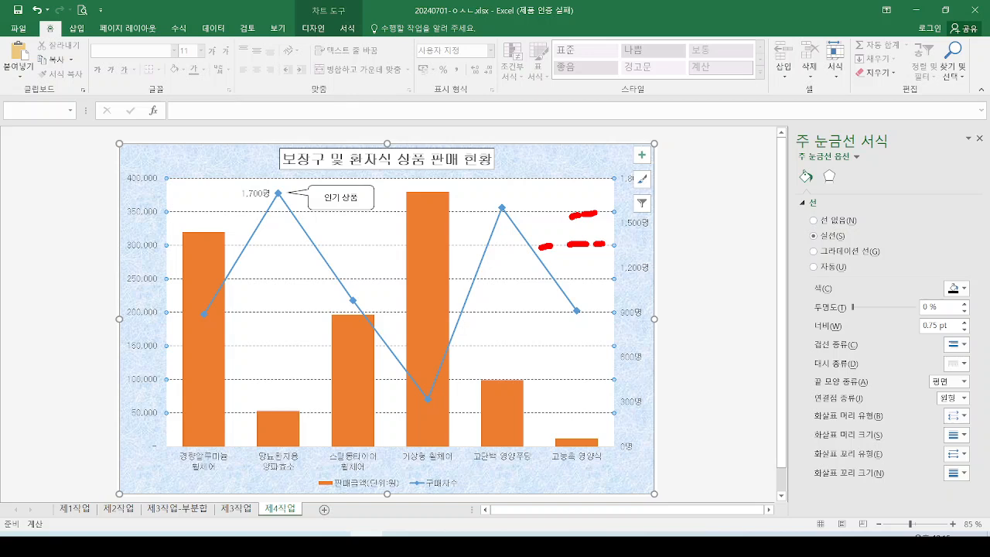
key(e)
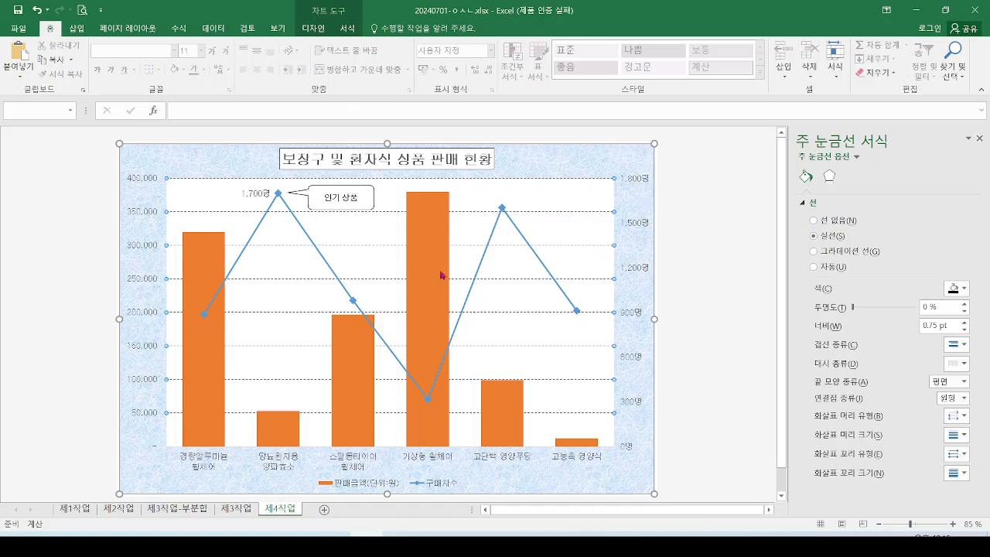
Give the primary vertical value axis a solid black line from the theme colors.
drag(131, 171, 159, 449)
key(Escape)
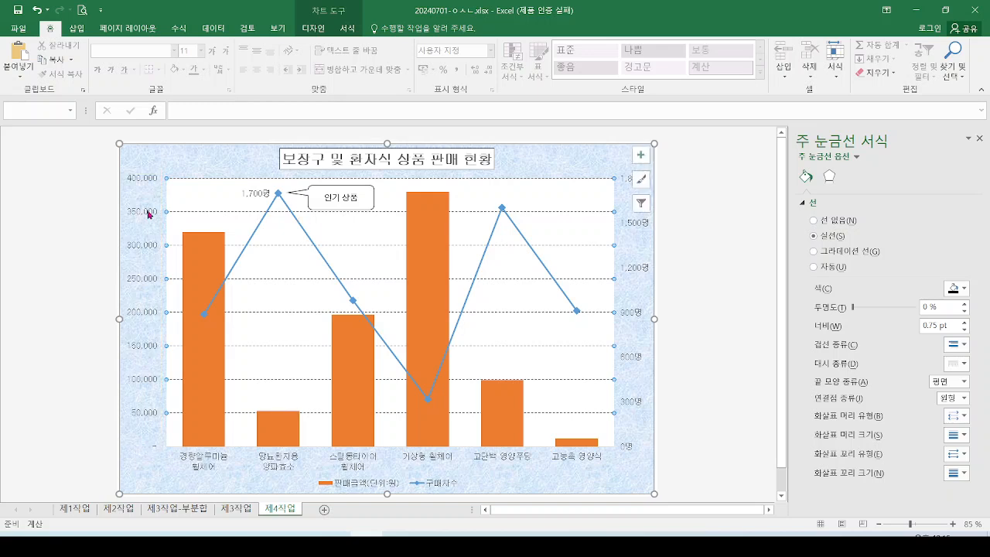
click(138, 246)
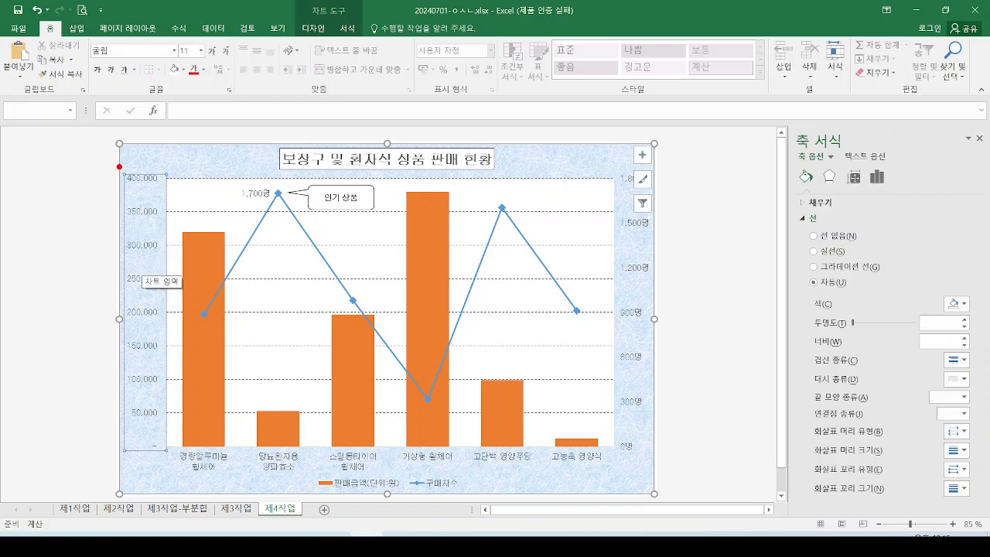
mouse_move(118, 164)
mouse_down()
mouse_move(155, 309)
mouse_move(163, 479)
mouse_up()
mouse_move(139, 411)
mouse_down()
mouse_move(458, 362)
mouse_move(763, 194)
mouse_up()
drag(785, 133, 844, 157)
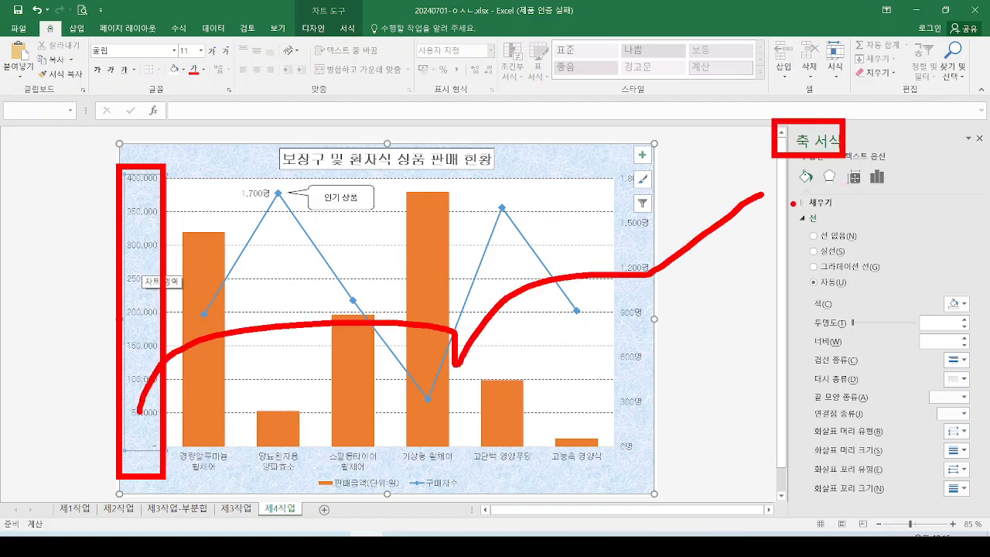
drag(792, 201, 839, 233)
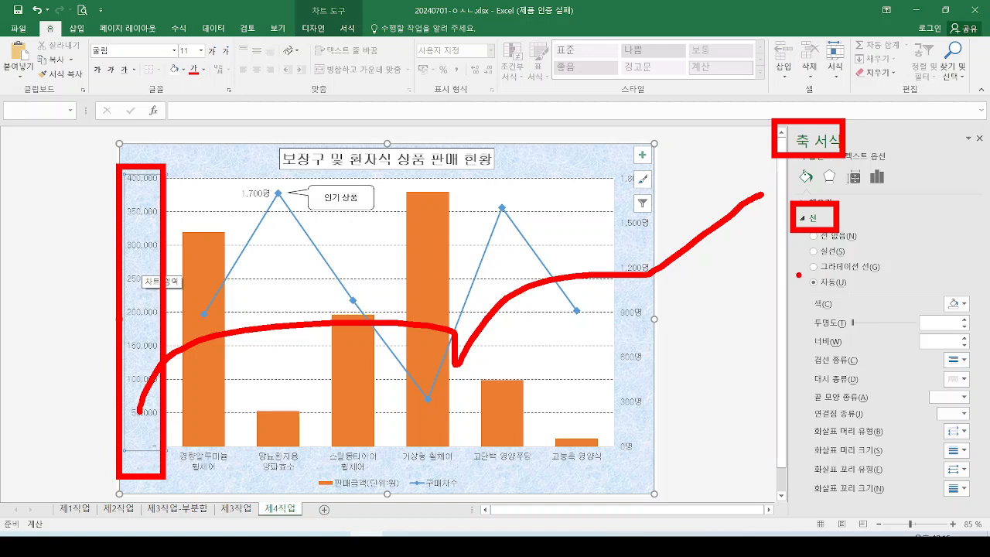
drag(799, 274, 863, 300)
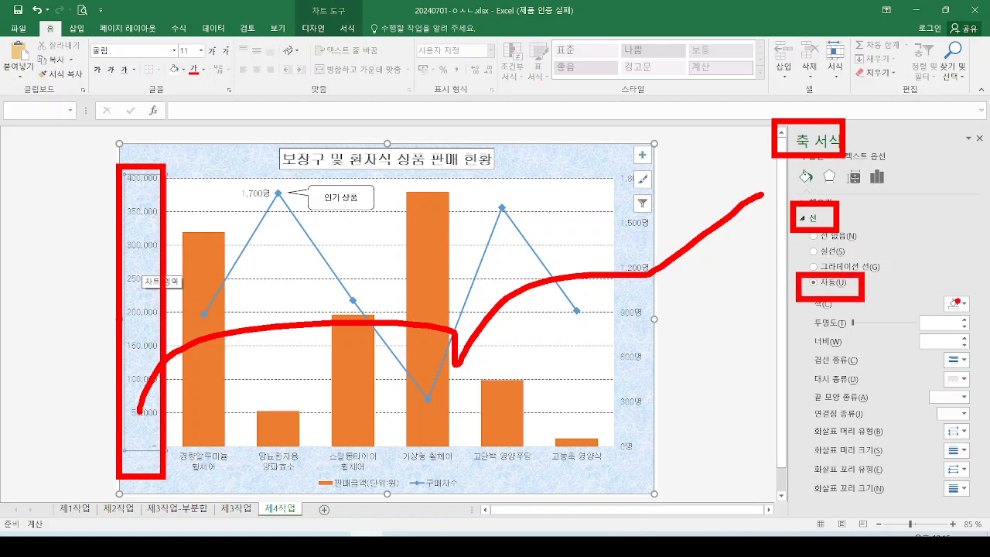
mouse_move(973, 309)
mouse_down()
mouse_move(933, 304)
mouse_move(977, 293)
mouse_move(979, 311)
mouse_up()
key(Escape)
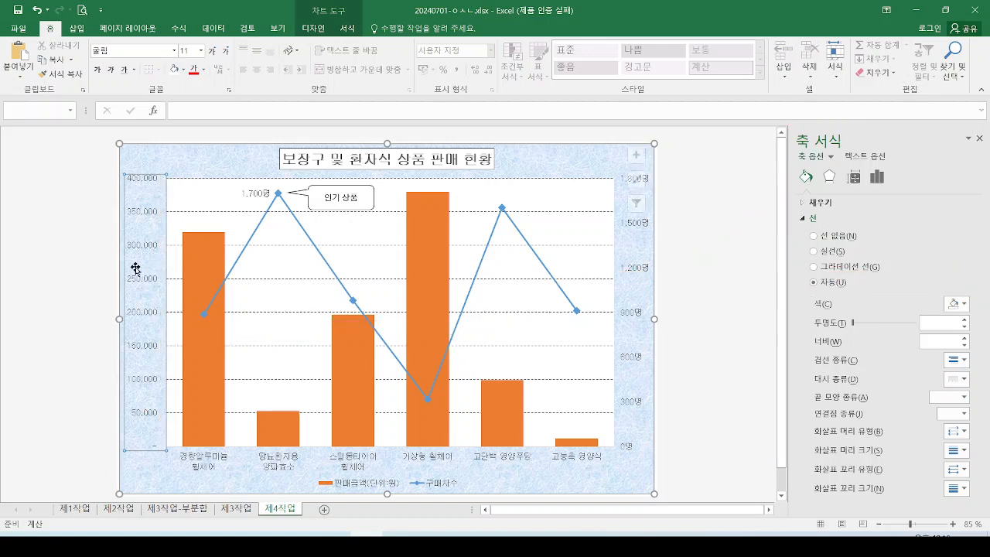
click(964, 302)
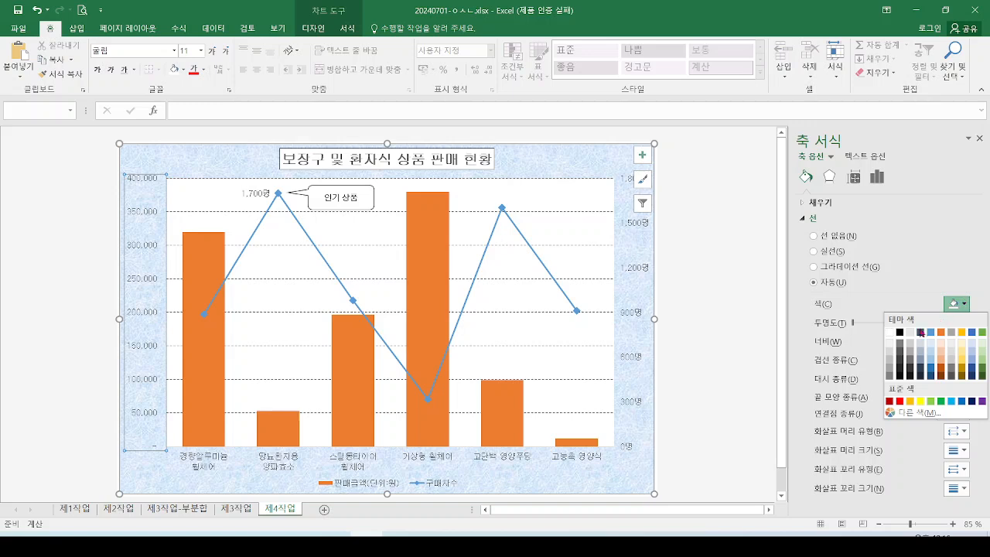
click(900, 331)
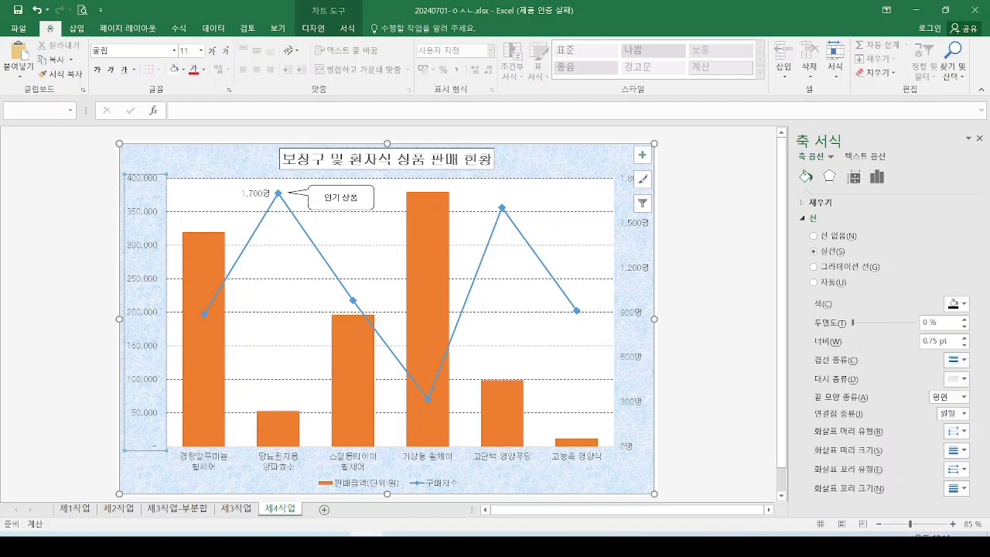
Give the horizontal category axis a solid black line from the theme colors.
mouse_move(187, 454)
mouse_down()
mouse_move(508, 484)
mouse_move(601, 477)
mouse_up()
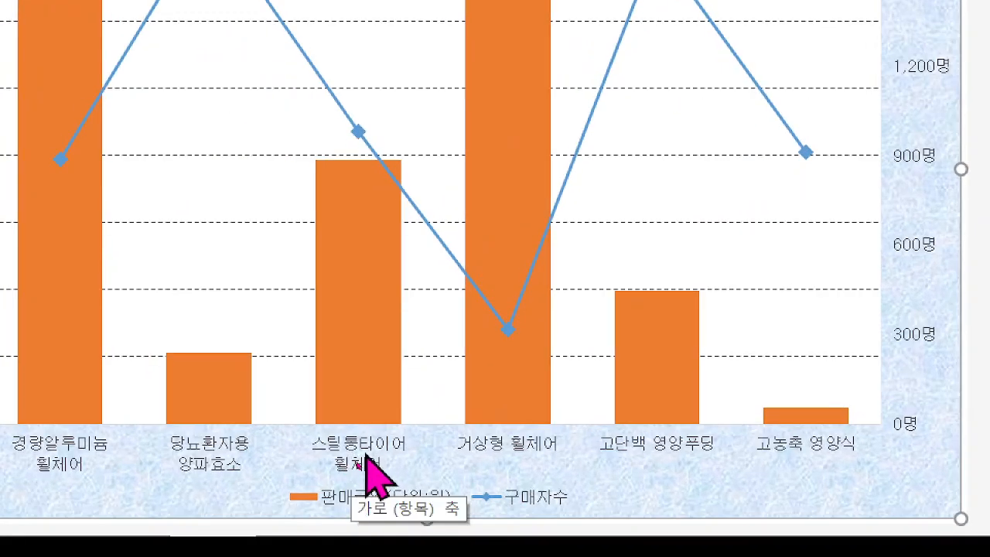
click(367, 464)
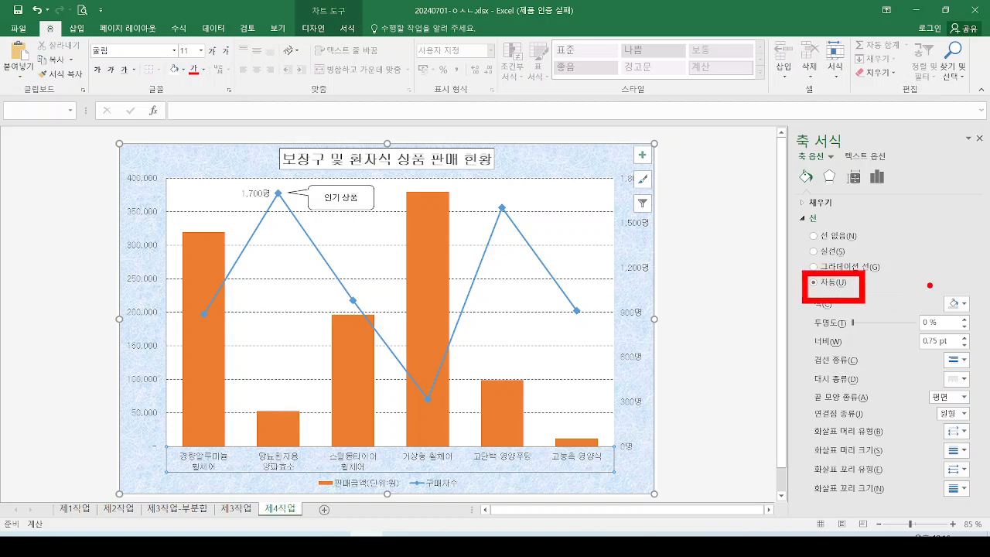
click(963, 309)
click(904, 332)
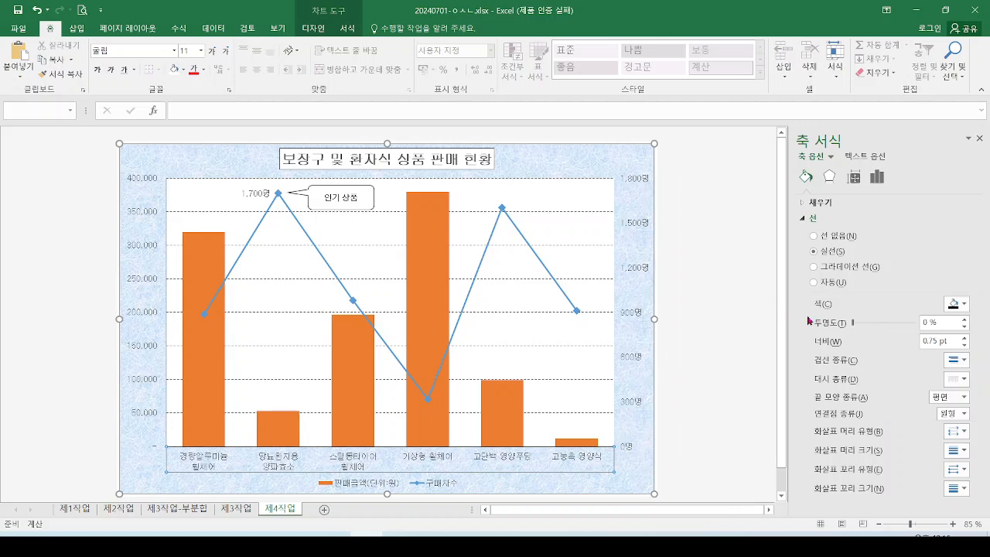
Give the secondary vertical value axis a solid black line from the theme colors.
click(639, 271)
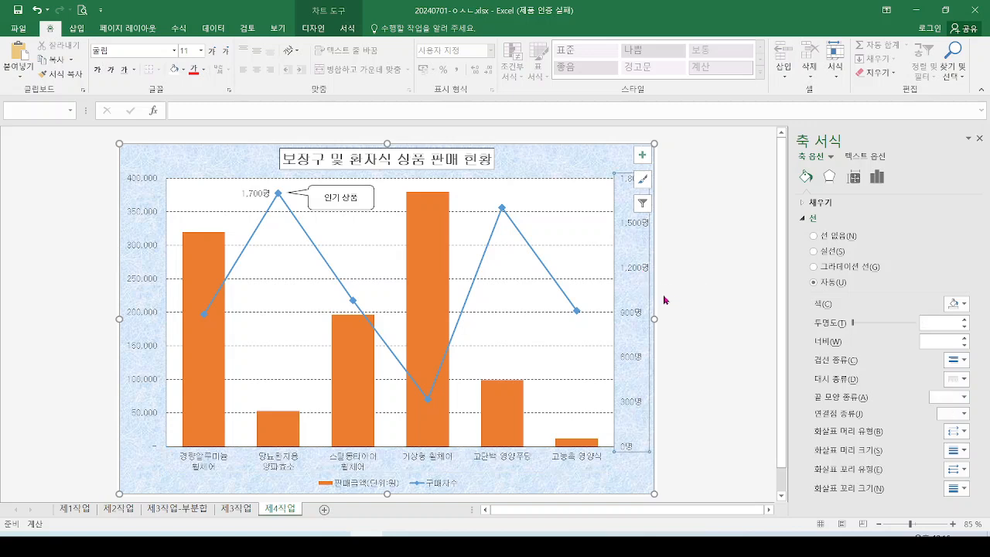
mouse_move(658, 285)
mouse_down()
mouse_move(647, 284)
mouse_move(764, 261)
mouse_move(942, 314)
mouse_move(954, 311)
mouse_move(957, 278)
mouse_up()
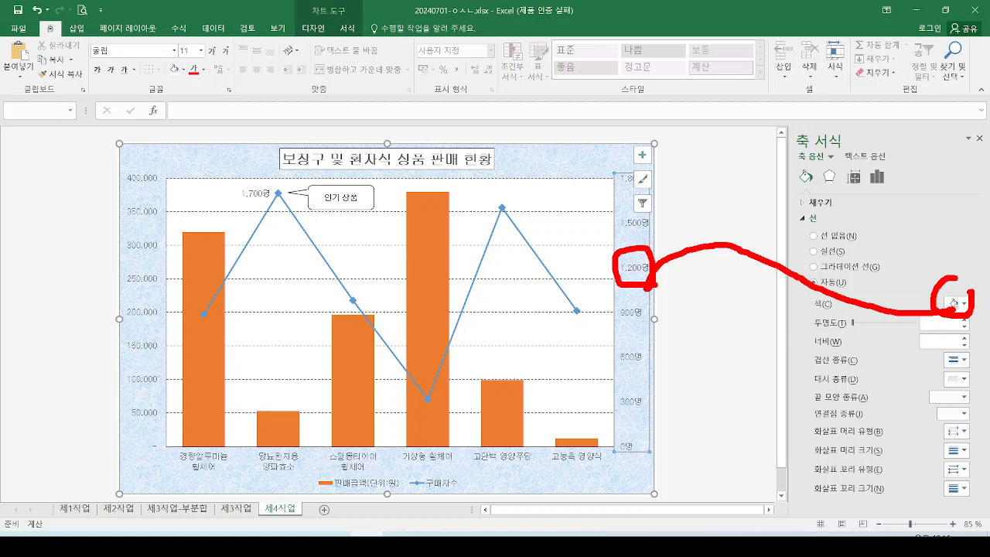
click(957, 308)
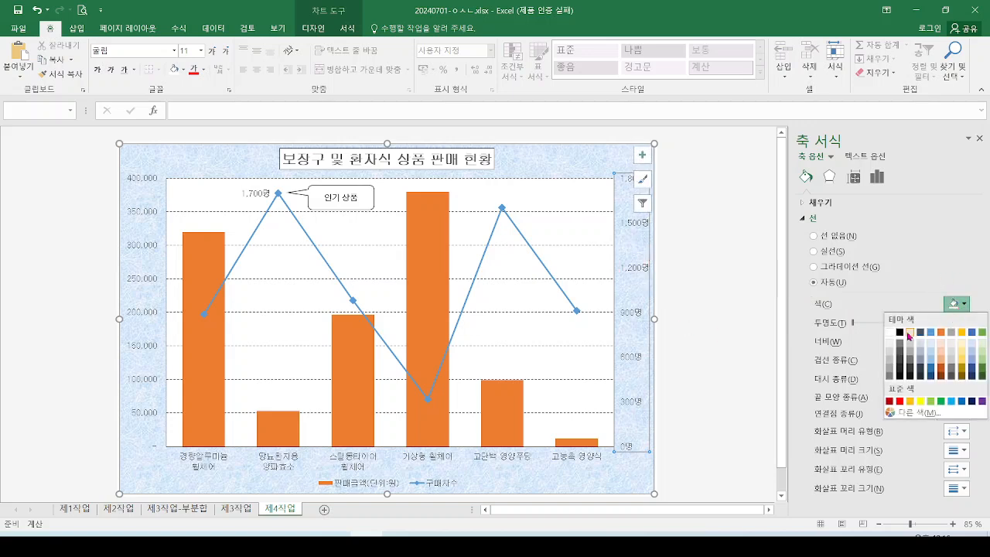
click(900, 332)
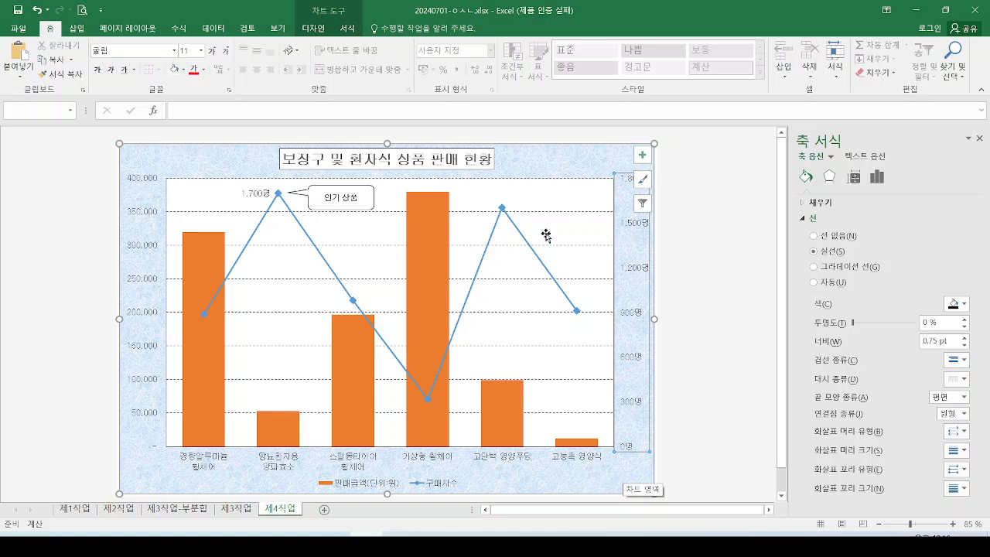
click(535, 161)
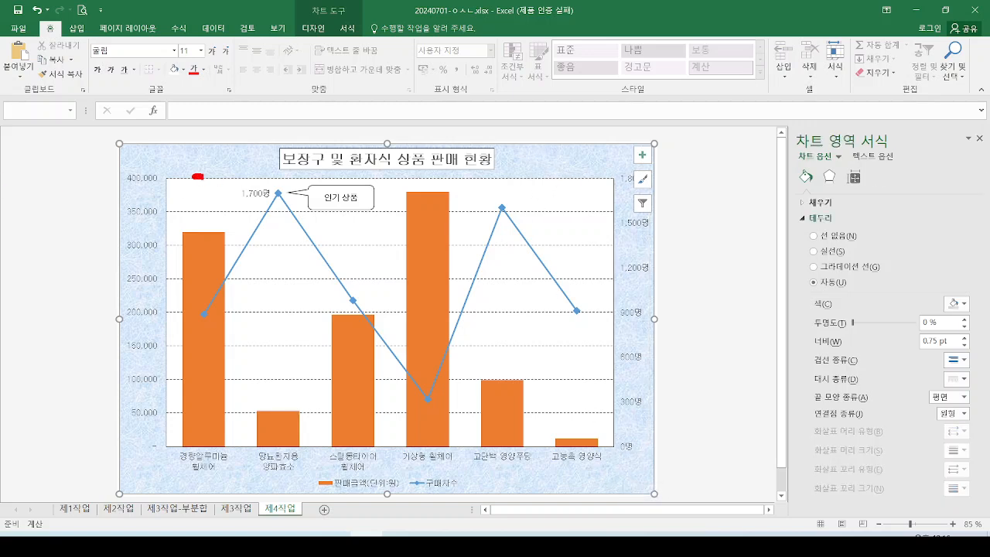
drag(197, 177, 218, 177)
drag(195, 211, 214, 212)
drag(163, 180, 165, 461)
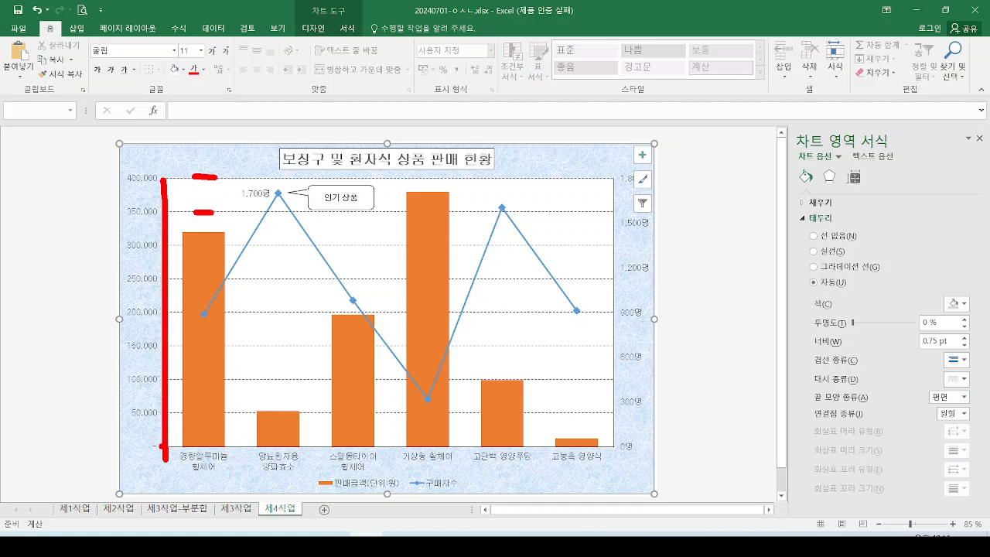
drag(166, 444, 600, 456)
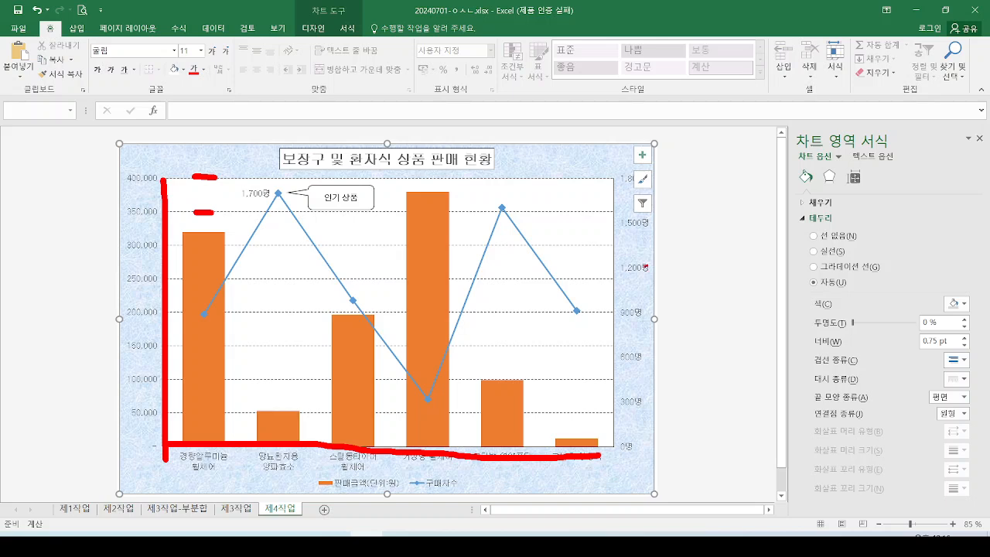
drag(610, 170, 608, 445)
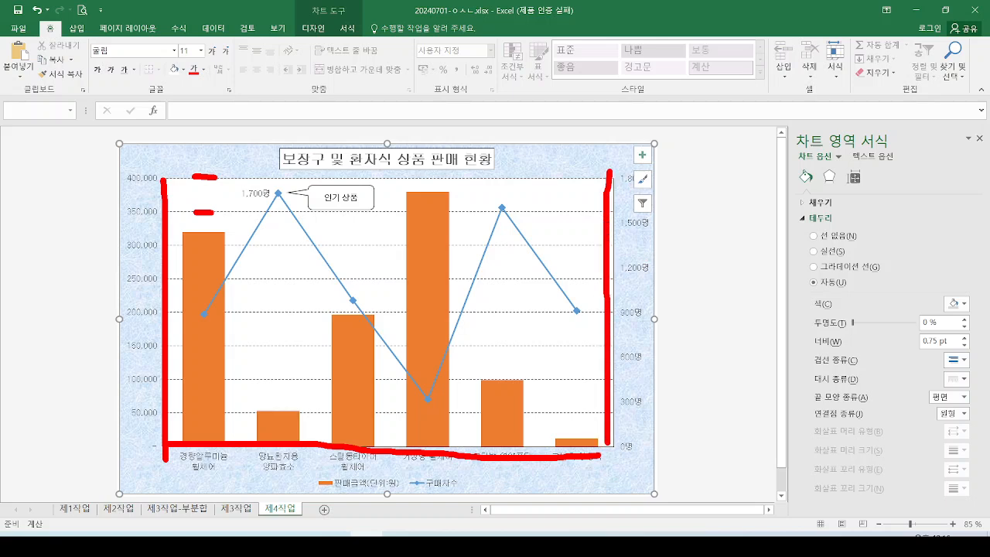
mouse_move(973, 308)
mouse_down()
mouse_move(969, 281)
mouse_move(974, 335)
mouse_up()
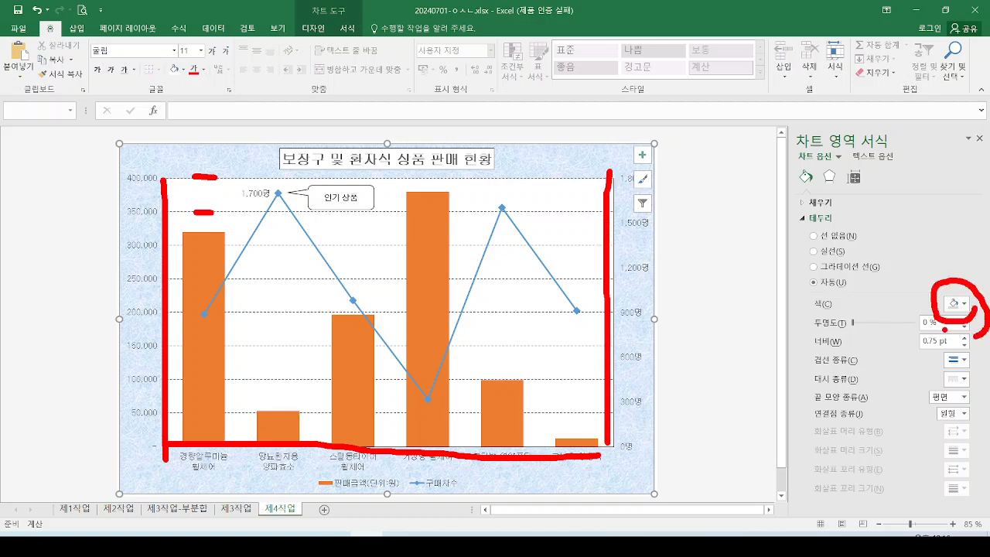
key(Escape)
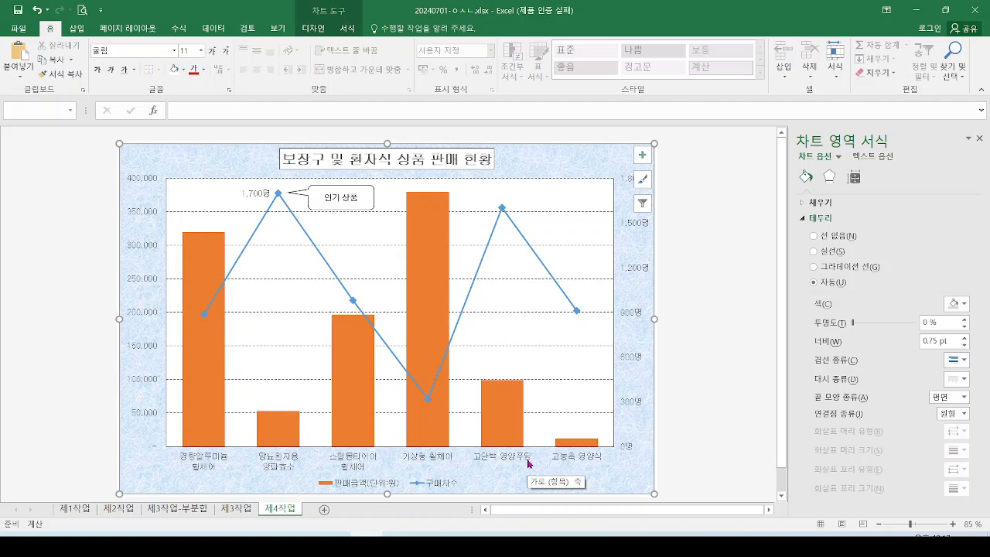
Examine the zero label at the base of the chart's primary vertical value axis.
key(ctrl)
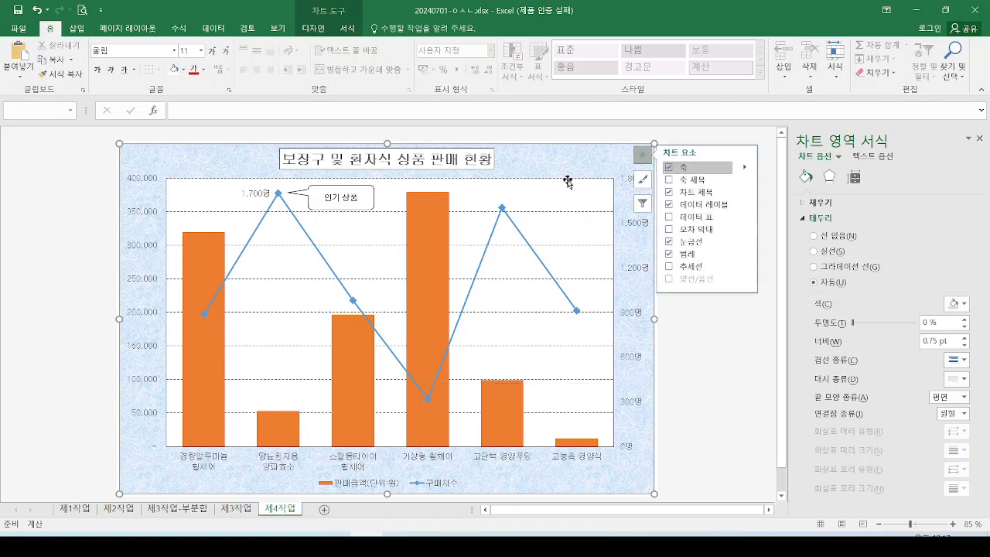
mouse_move(155, 464)
mouse_down()
mouse_move(145, 469)
mouse_move(169, 469)
mouse_move(161, 471)
mouse_up()
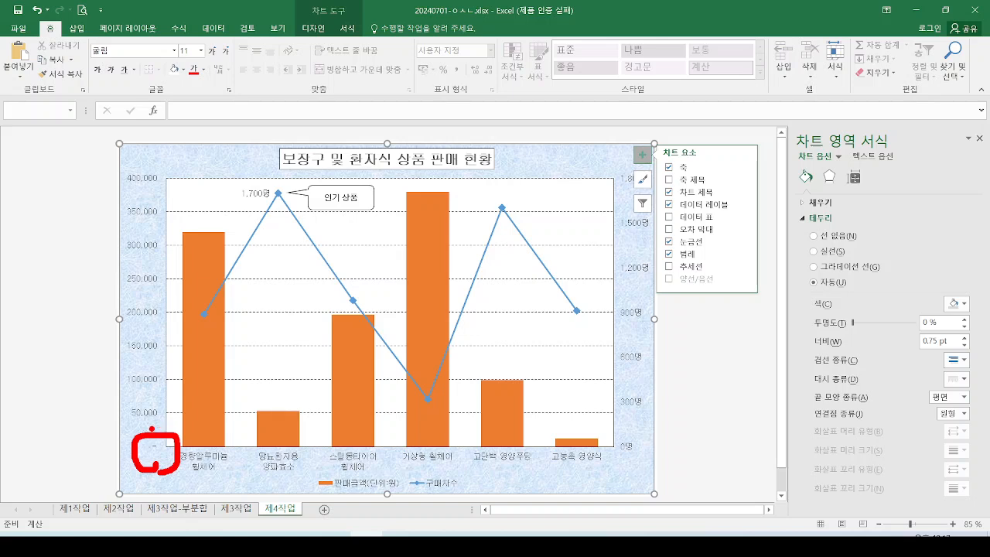
mouse_move(188, 396)
mouse_down()
mouse_move(183, 416)
mouse_move(190, 394)
mouse_up()
mouse_move(185, 357)
mouse_down()
mouse_move(189, 370)
mouse_move(218, 350)
mouse_up()
key(Escape)
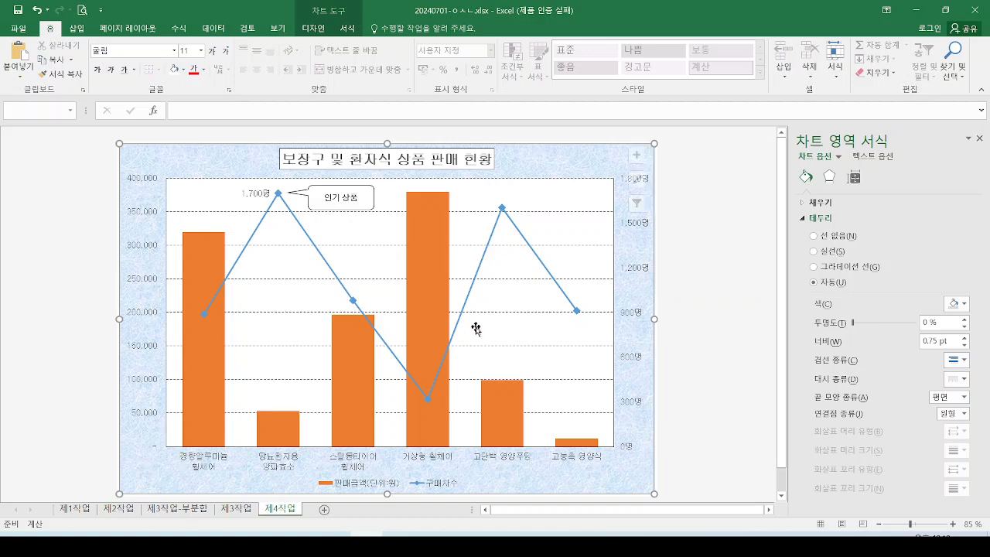
key(ctrl+2)
mouse_move(189, 406)
mouse_down()
mouse_move(181, 428)
mouse_move(139, 464)
mouse_move(163, 449)
mouse_up()
click(192, 434)
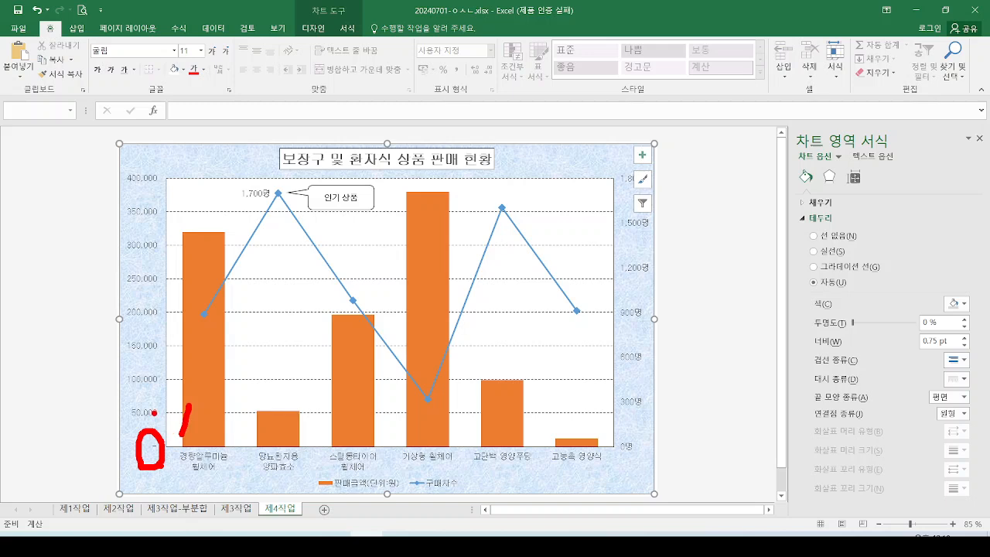
drag(154, 413, 175, 409)
key(Escape)
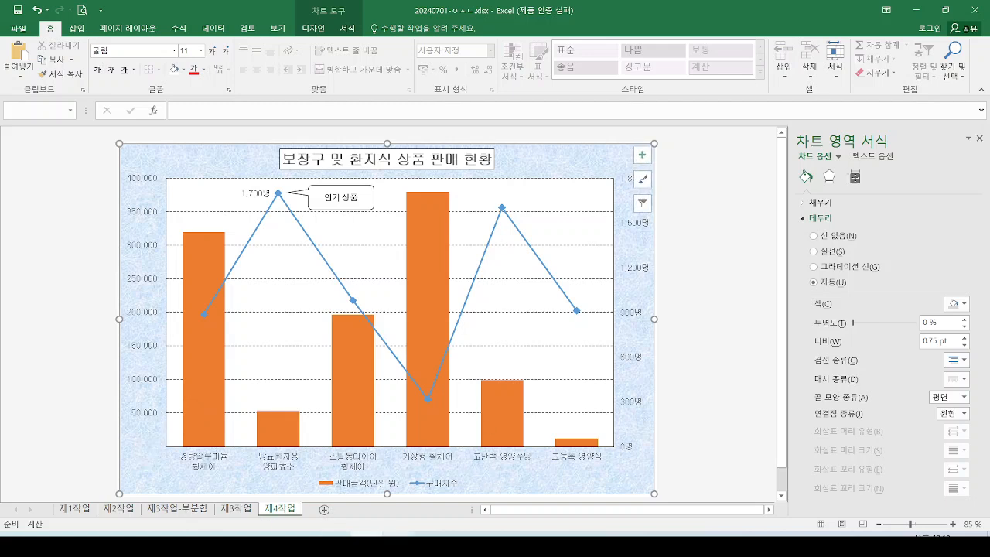
Switch to the PowerPoint presentation, end the slide show and open slide 41 on number display formats.
key(alt+Tab)
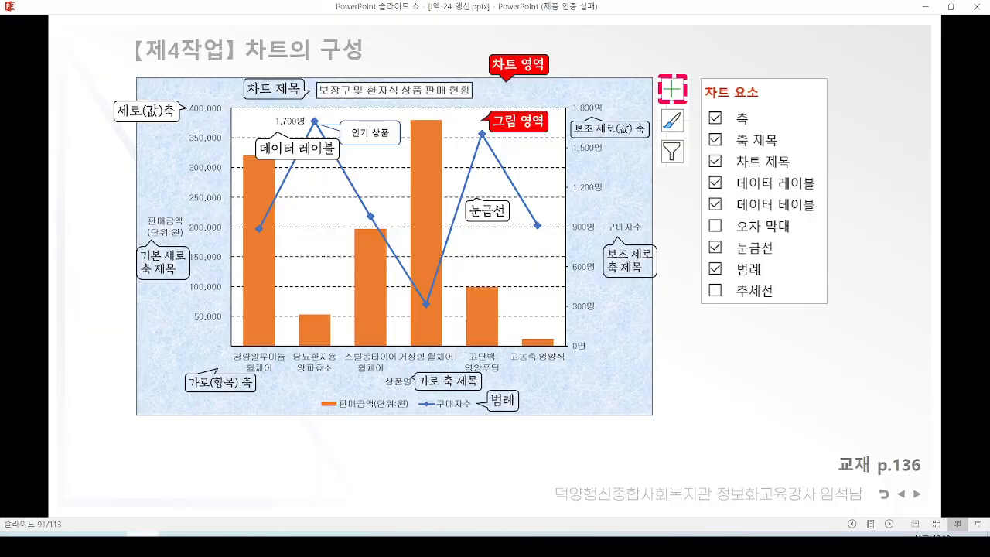
key(Escape)
scroll(55, 248, up, 4)
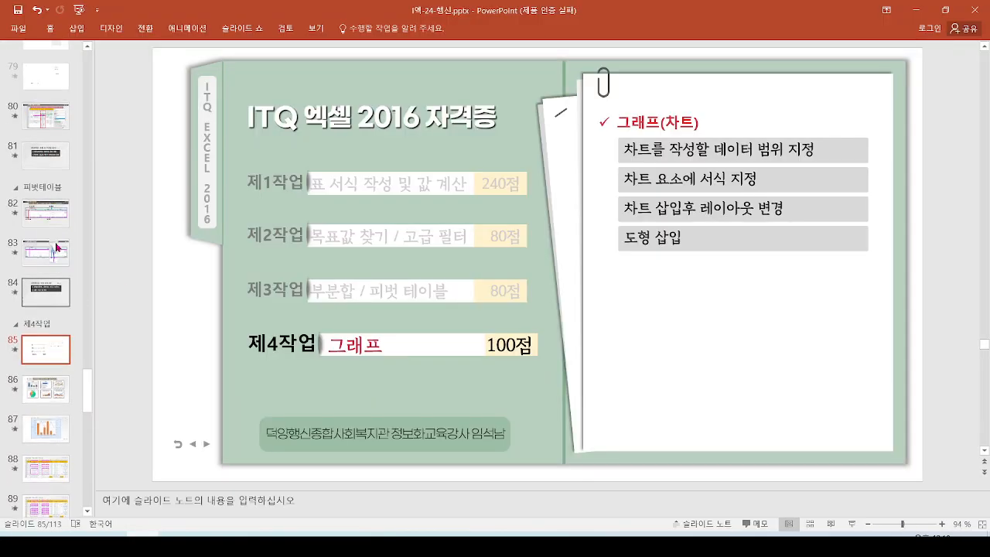
scroll(55, 248, up, 15)
click(46, 135)
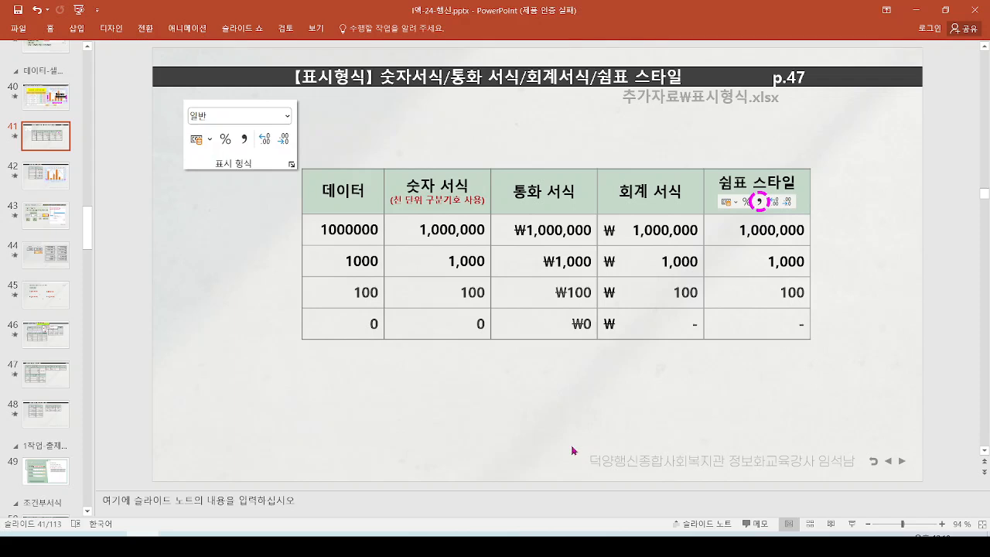
Compare how the 숫자, 회계 and 쉼표 스타일 formats display zero in the slide's table.
drag(449, 309, 501, 350)
drag(439, 153, 492, 129)
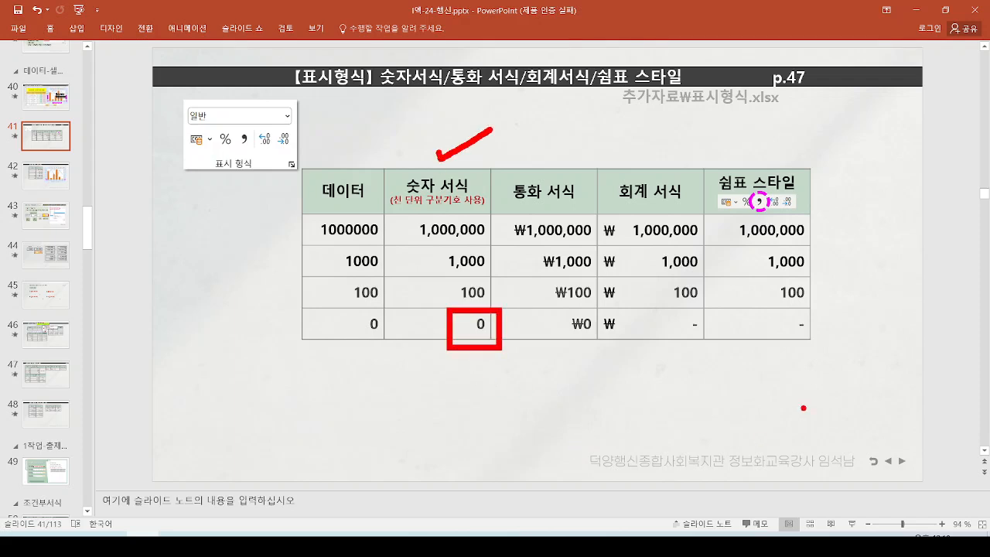
drag(767, 306, 820, 355)
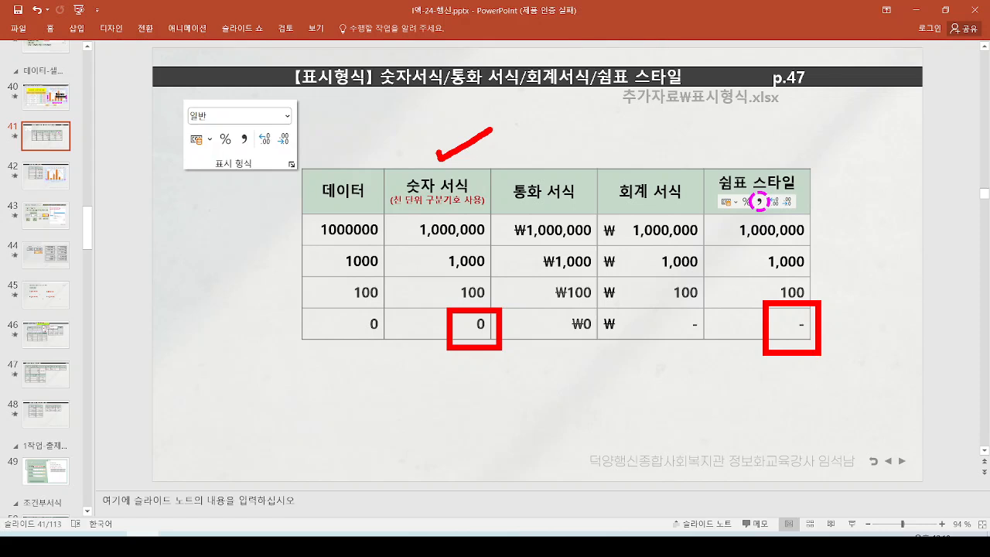
drag(652, 167, 679, 150)
drag(664, 308, 706, 362)
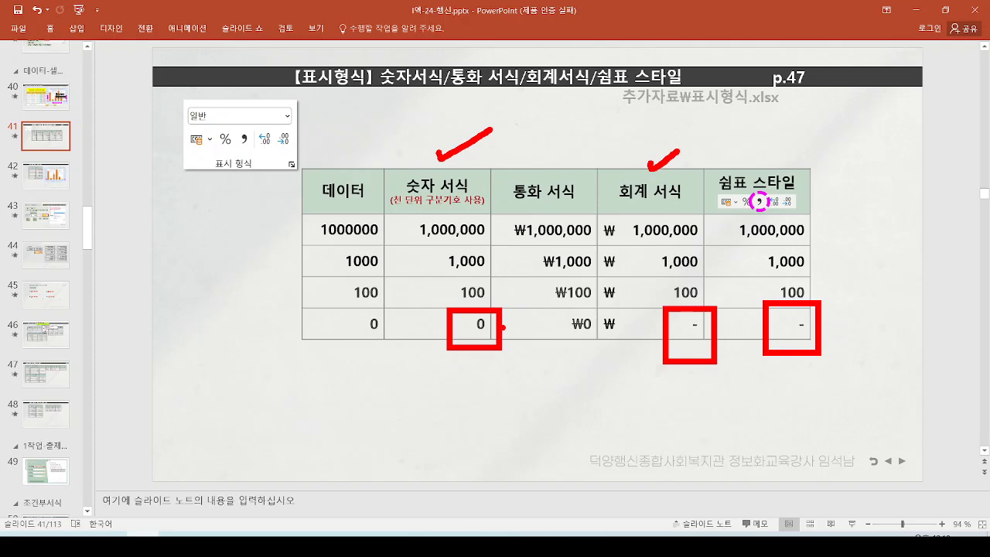
mouse_move(503, 328)
mouse_down()
mouse_move(391, 300)
mouse_move(497, 255)
mouse_move(464, 350)
mouse_up()
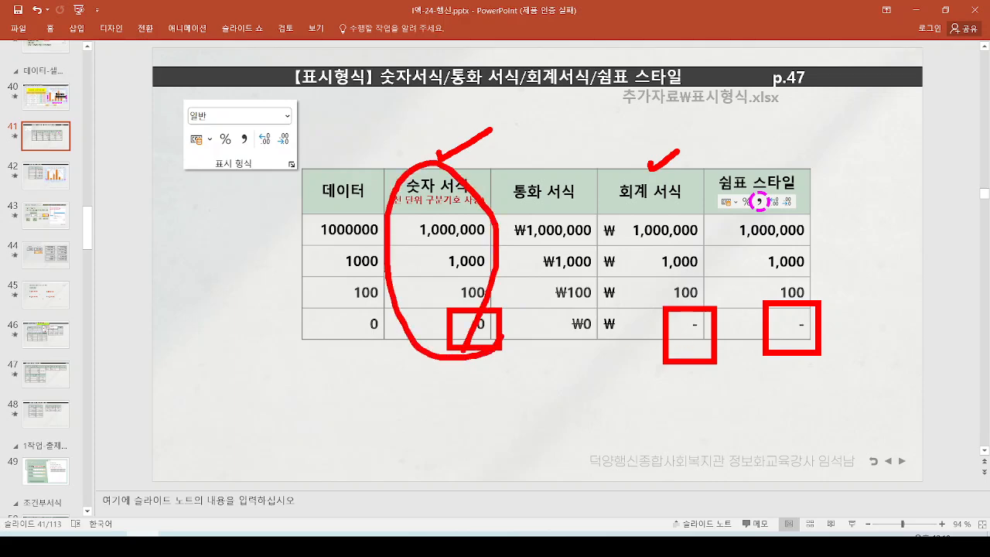
mouse_move(659, 349)
mouse_down()
mouse_move(687, 180)
mouse_move(674, 366)
mouse_up()
click(668, 374)
key(Escape)
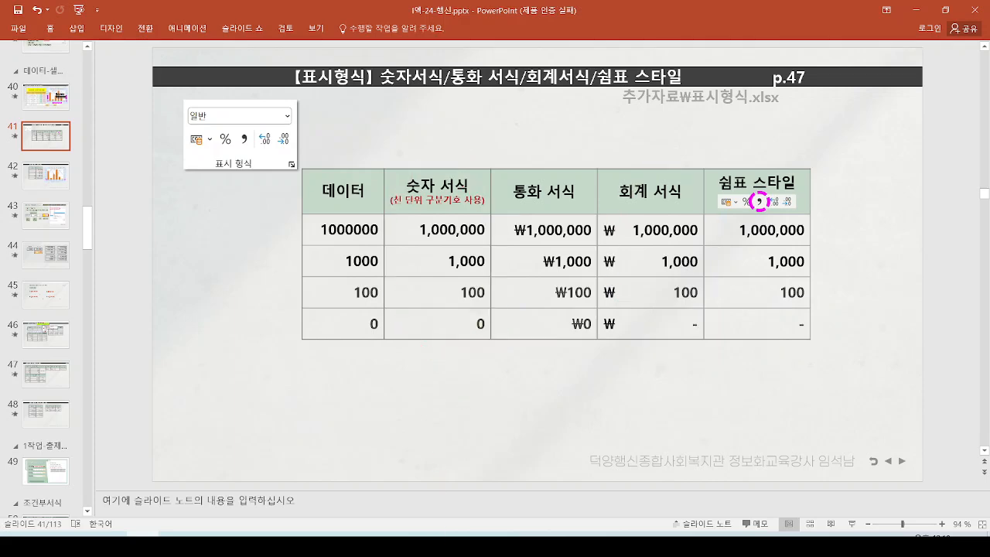
Check the primary axis's zero label in the 136.jpg sample and return to the Excel workbook.
click(431, 545)
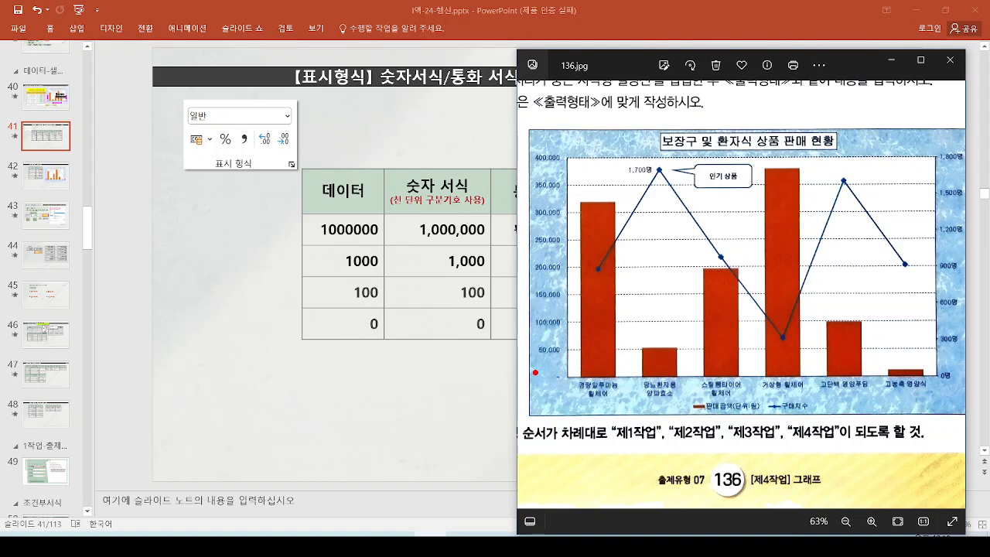
drag(536, 361, 568, 392)
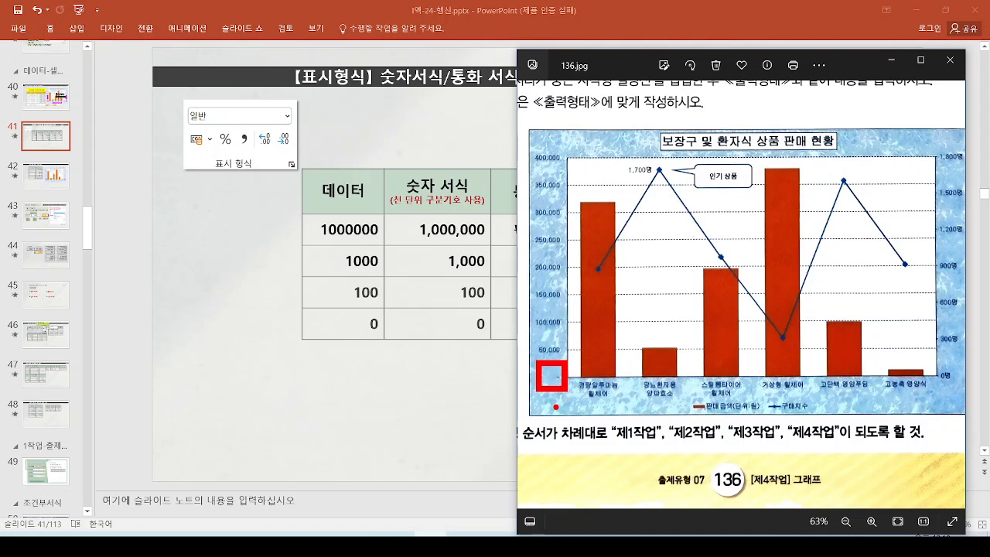
mouse_move(556, 407)
mouse_down()
mouse_move(539, 401)
mouse_move(552, 419)
mouse_up()
key(Escape)
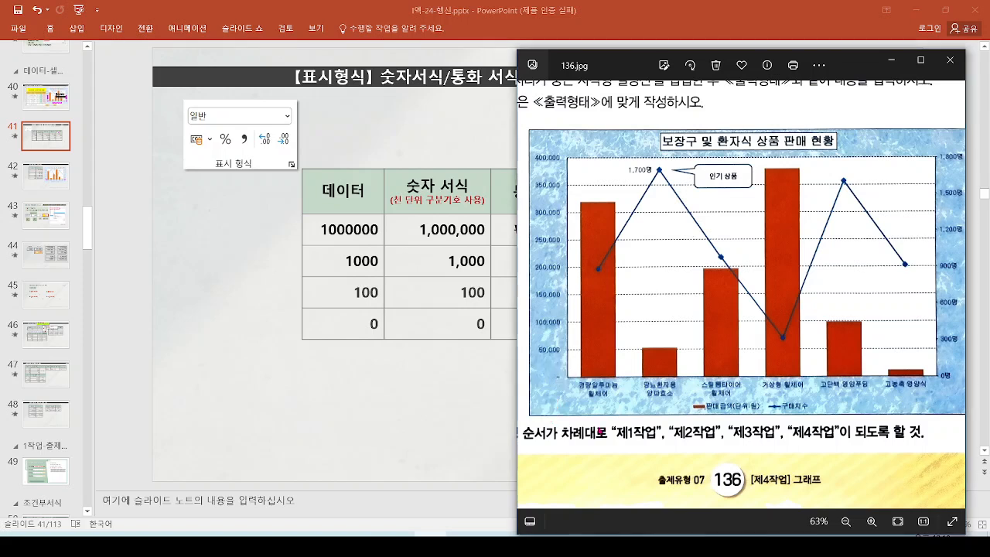
click(895, 65)
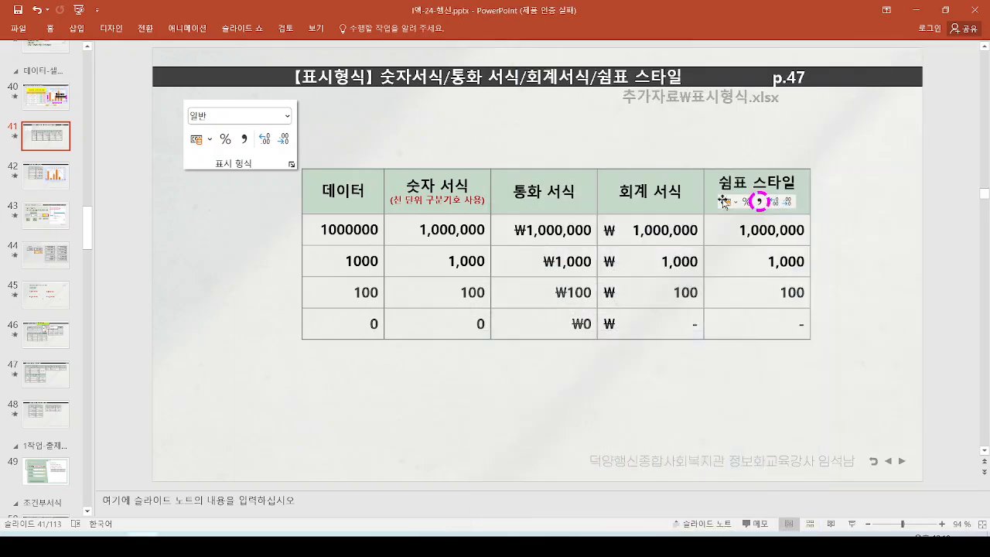
click(924, 10)
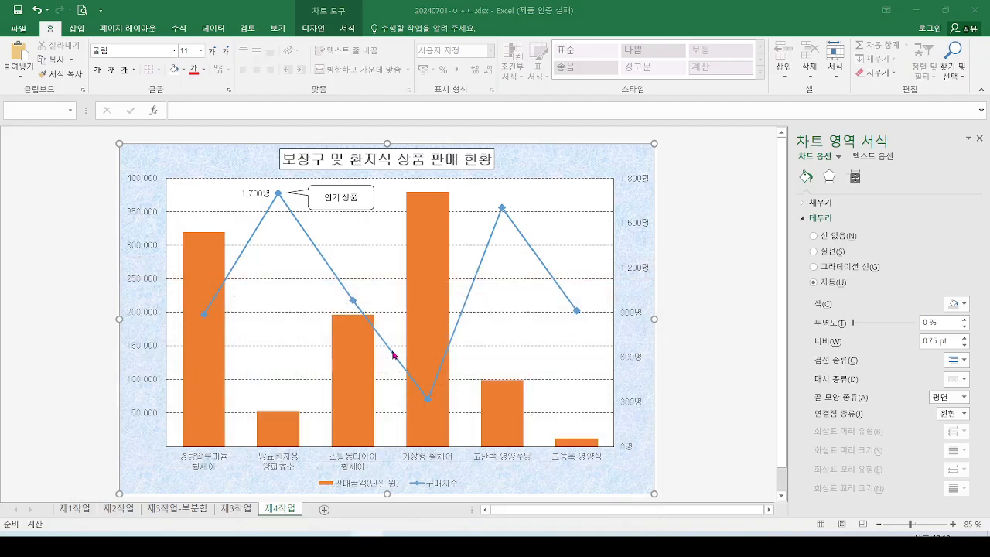
On the 제1작업 sheet, format the 판매금액 values F5:F12 as 숫자 with 0 decimals and the thousands separator.
click(74, 509)
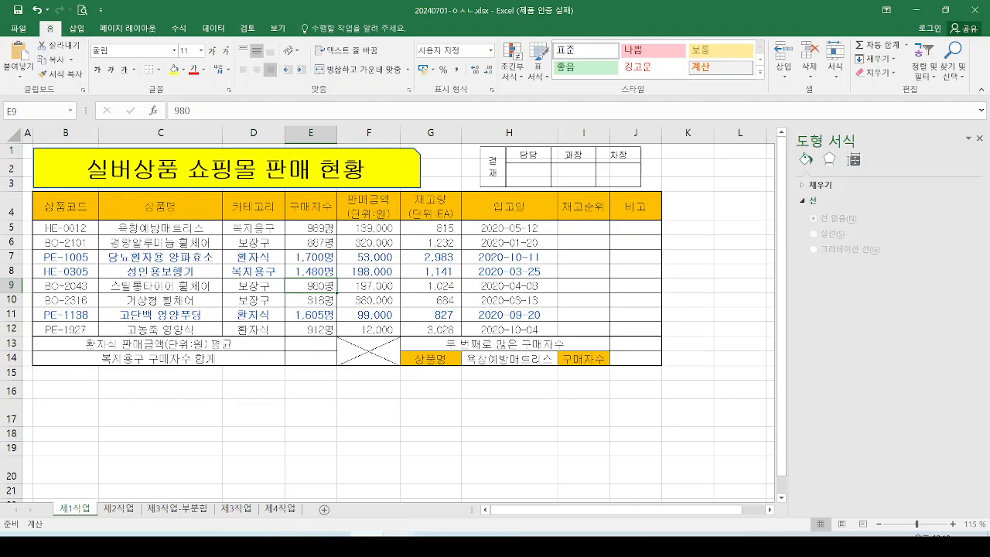
click(430, 544)
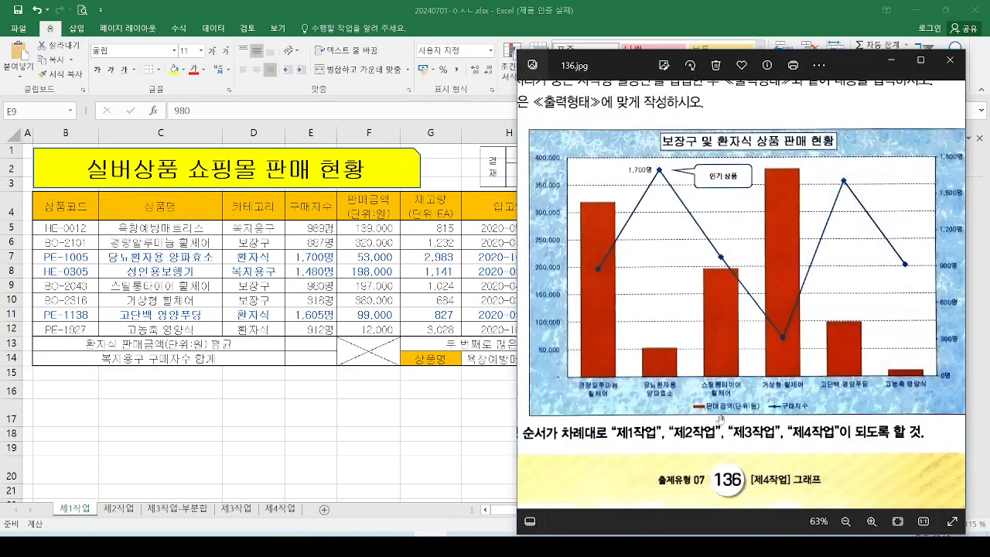
click(891, 60)
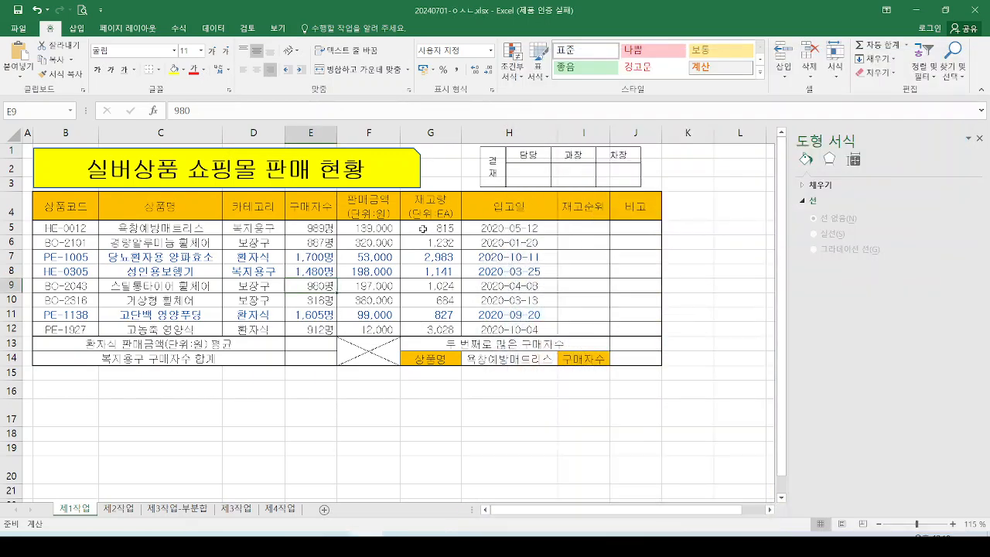
drag(368, 229, 370, 327)
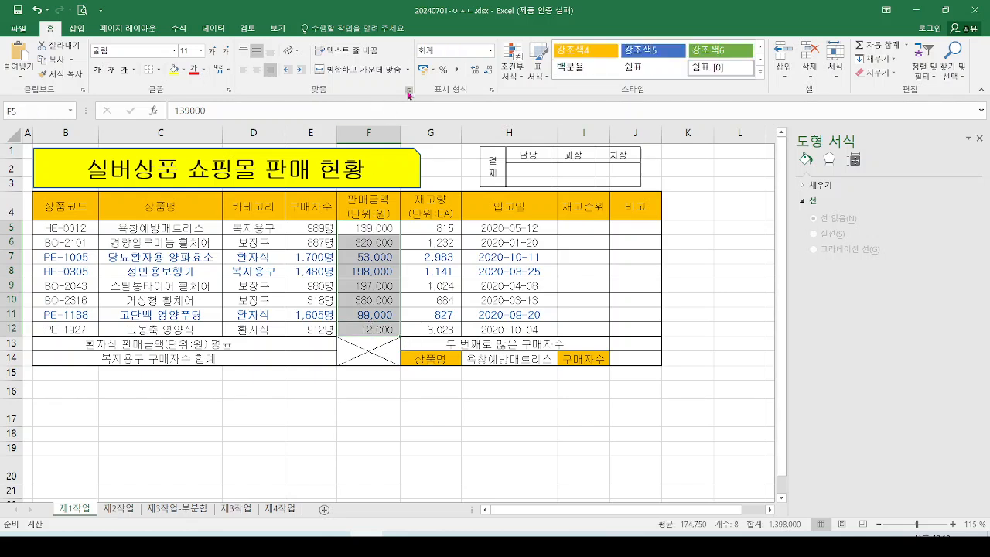
mouse_move(445, 67)
mouse_down()
mouse_move(419, 14)
mouse_move(447, 96)
mouse_up()
key(ctrl+1)
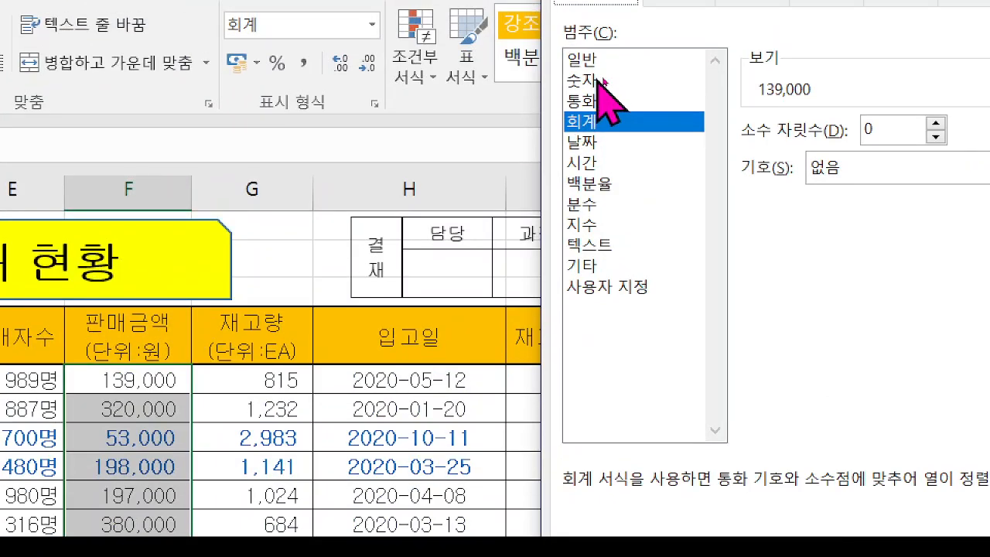
click(599, 80)
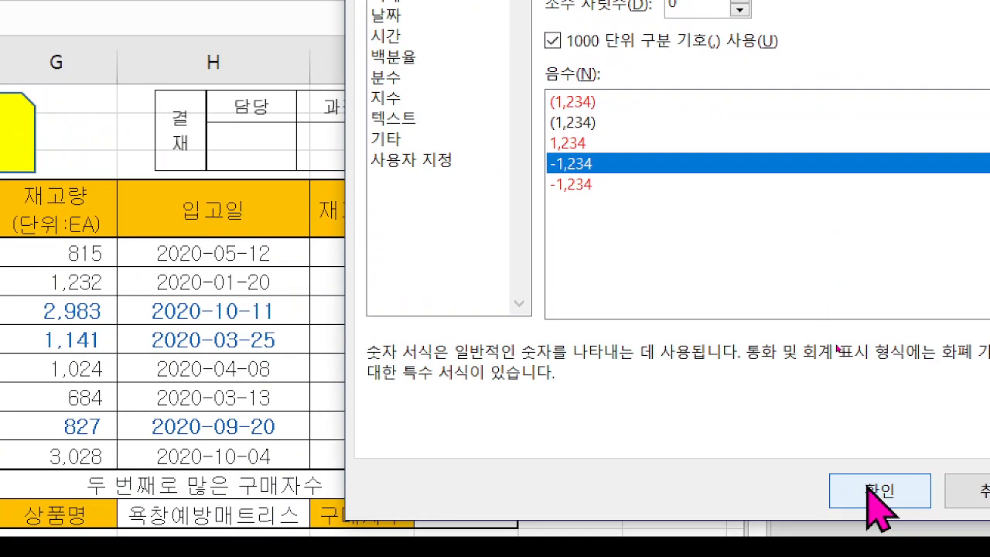
click(882, 489)
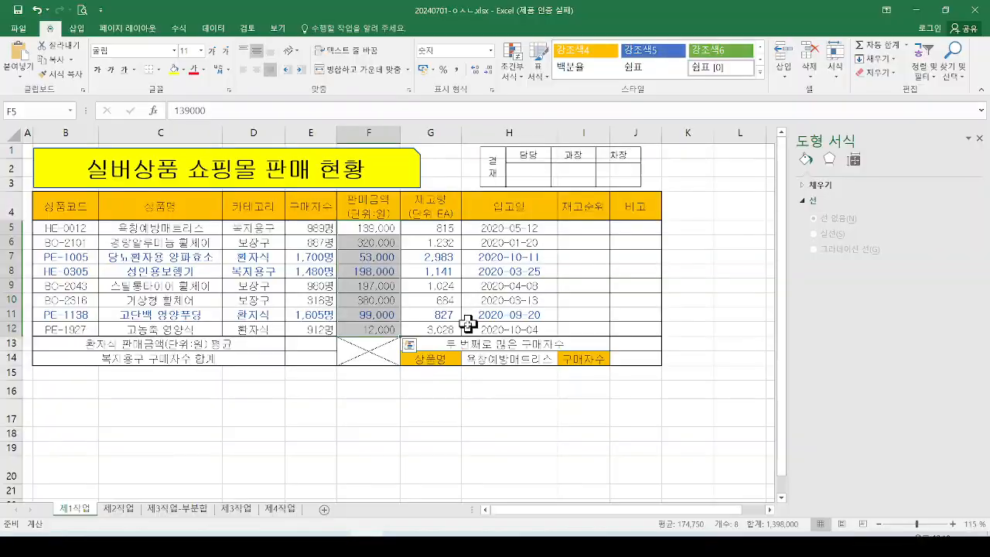
Review the 숫자 format on the 판매금액 values F5:F12 and check the primary axis's zero label in the 제4작업 chart.
key(ctrl+2)
mouse_move(410, 227)
mouse_down()
mouse_move(344, 259)
mouse_move(463, 60)
mouse_move(496, 104)
mouse_up()
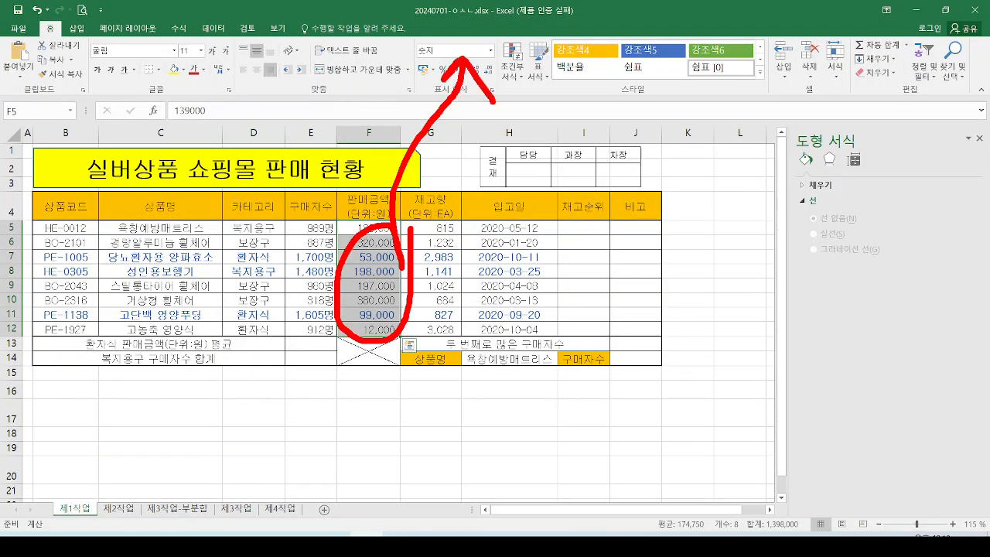
key(Escape)
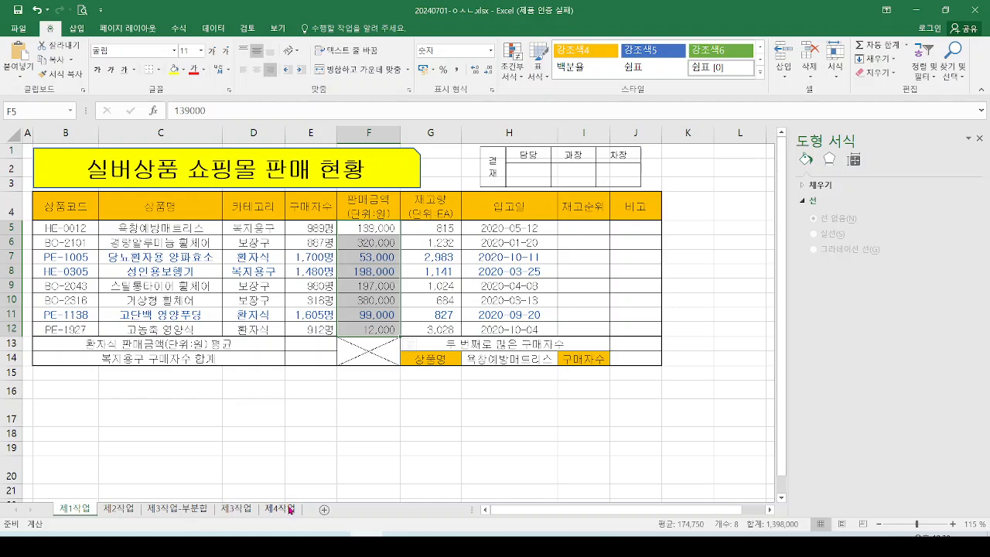
click(288, 509)
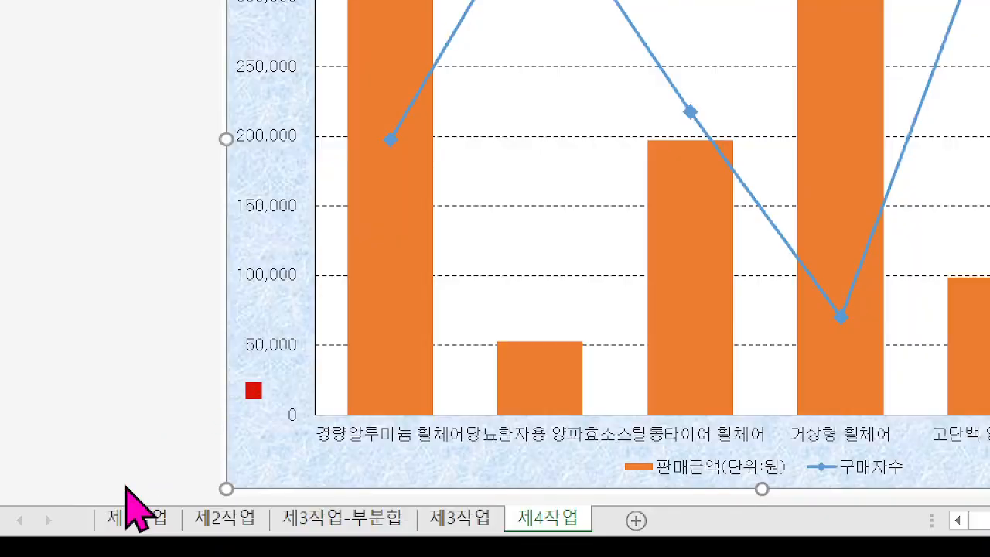
drag(248, 385, 331, 461)
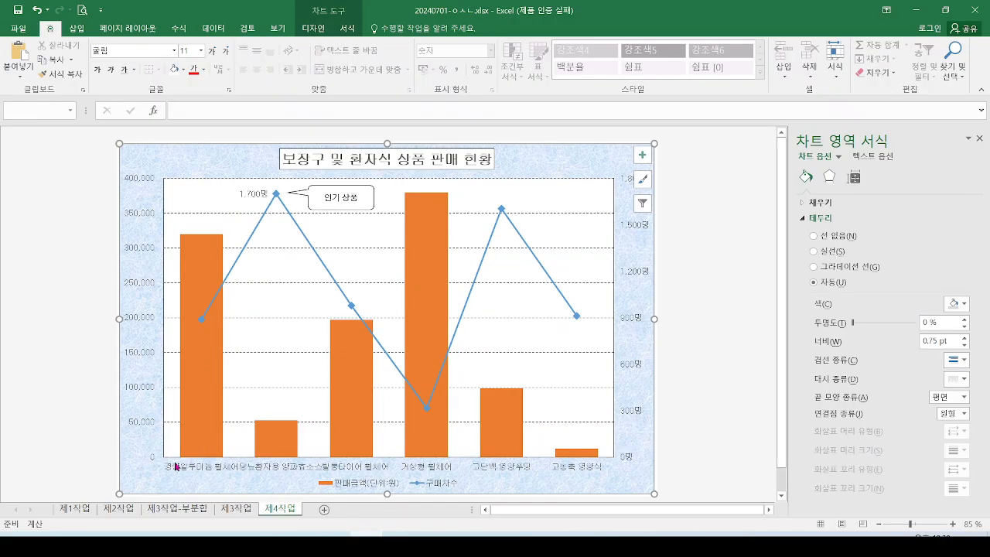
On the 제1작업 sheet, apply the comma style (쉼표 스타일) to the 판매금액 values F5:F12.
click(78, 508)
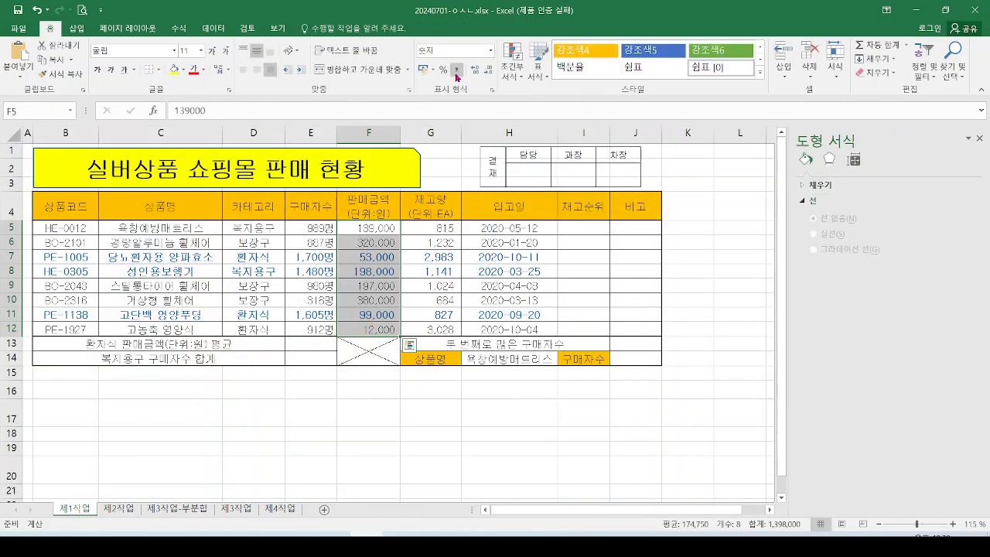
click(457, 75)
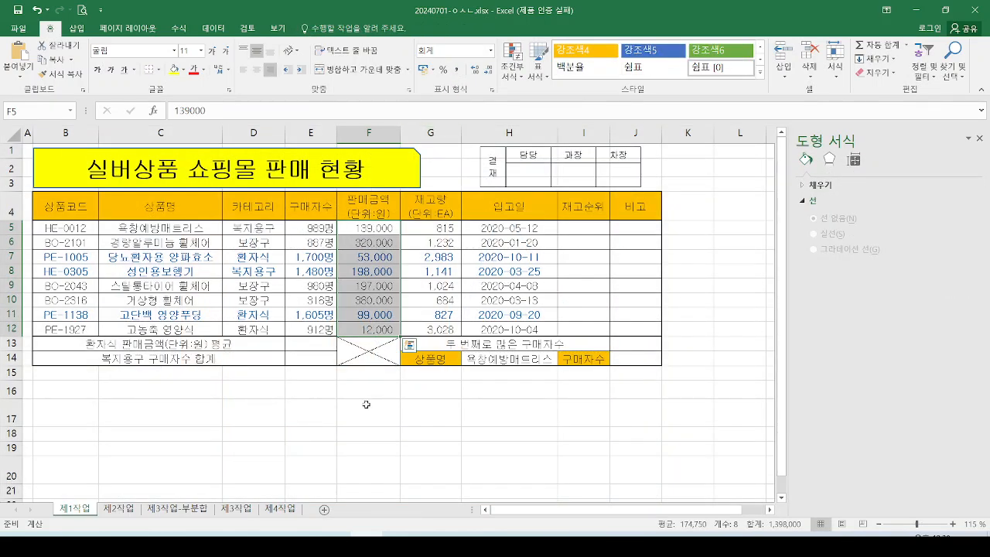
key(ctrl+2)
mouse_move(472, 83)
mouse_down()
mouse_move(437, 72)
mouse_move(465, 95)
mouse_up()
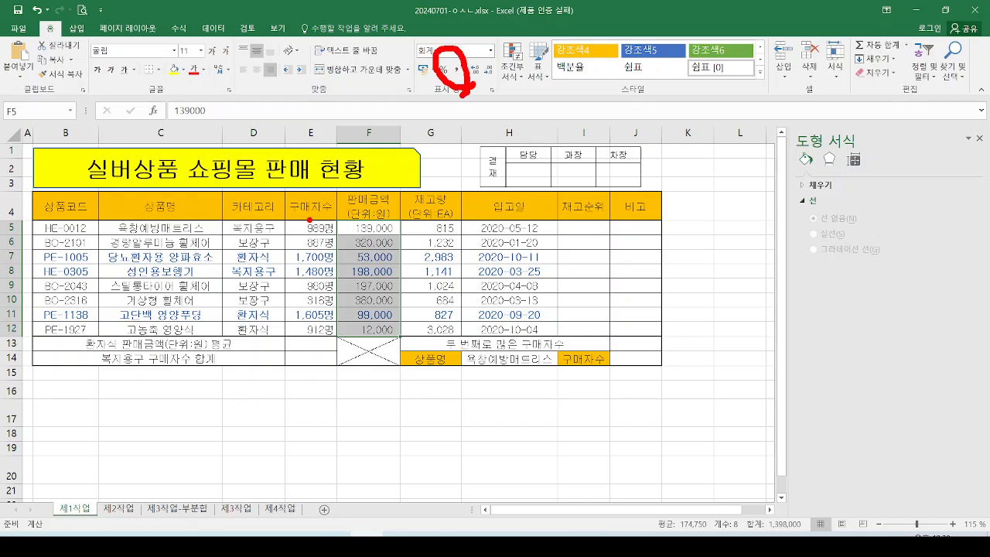
key(Escape)
Check how the comma style displays the primary axis's zero label in the 제4작업 chart.
click(274, 510)
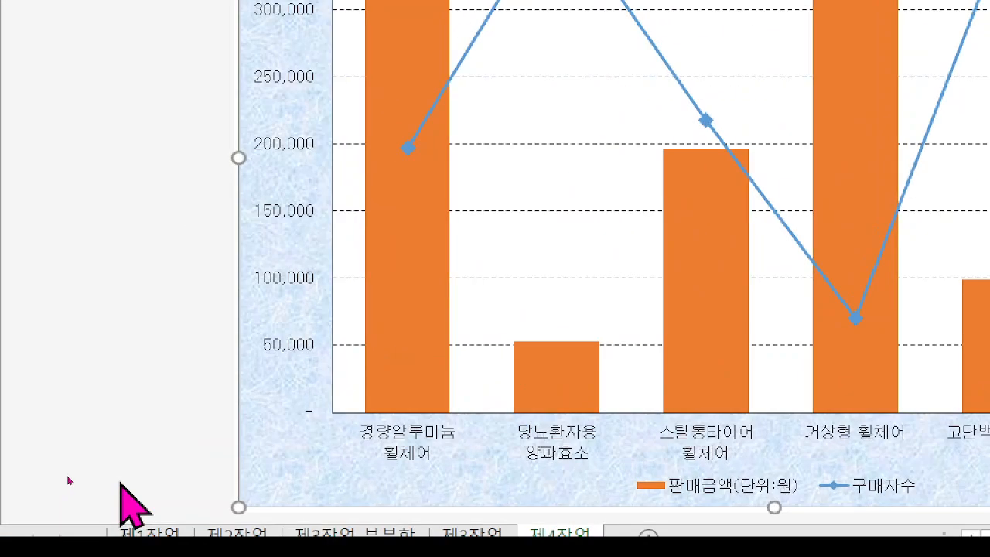
drag(263, 382, 340, 463)
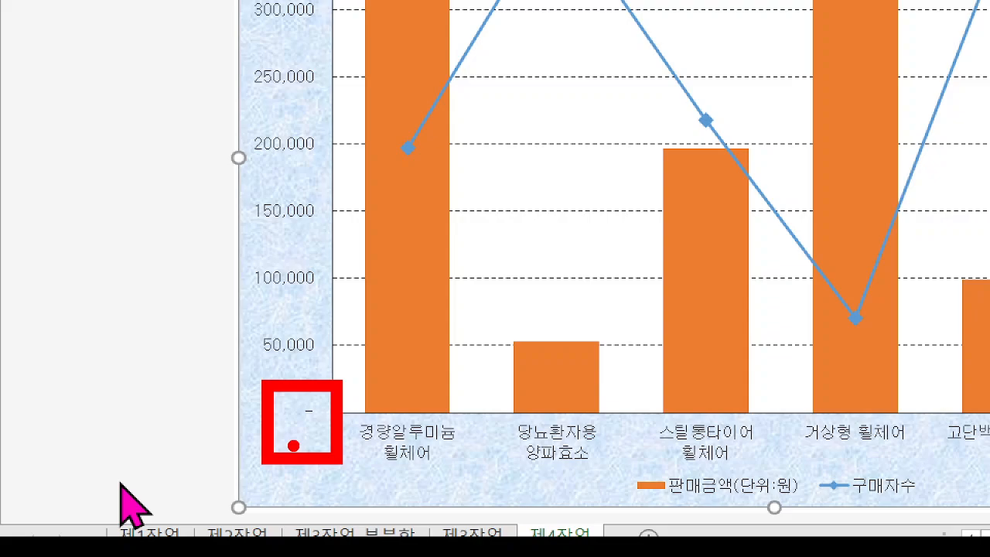
key(Escape)
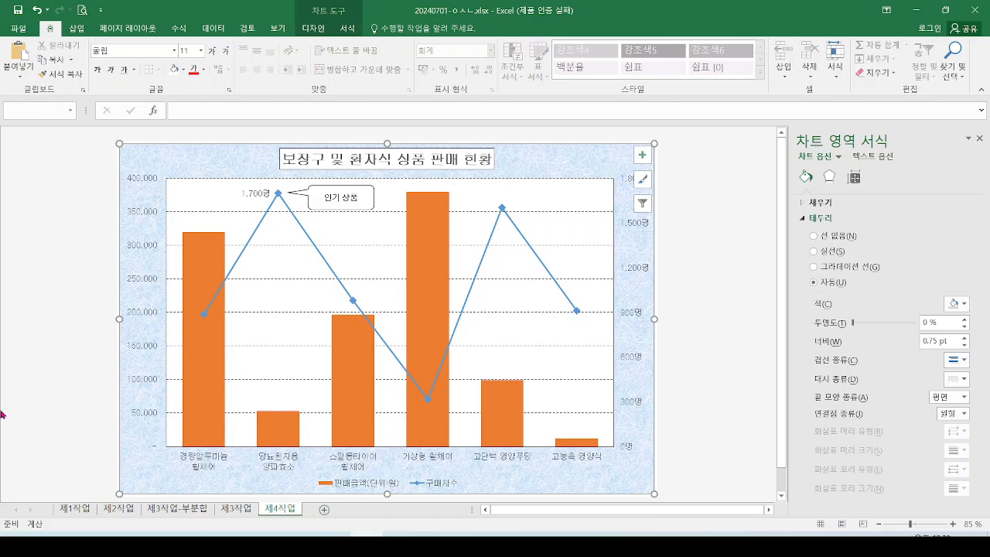
Review the 판매금액 values F5:F12 on the 제1작업 sheet as the source of the 제4작업 chart's axis number format.
click(86, 509)
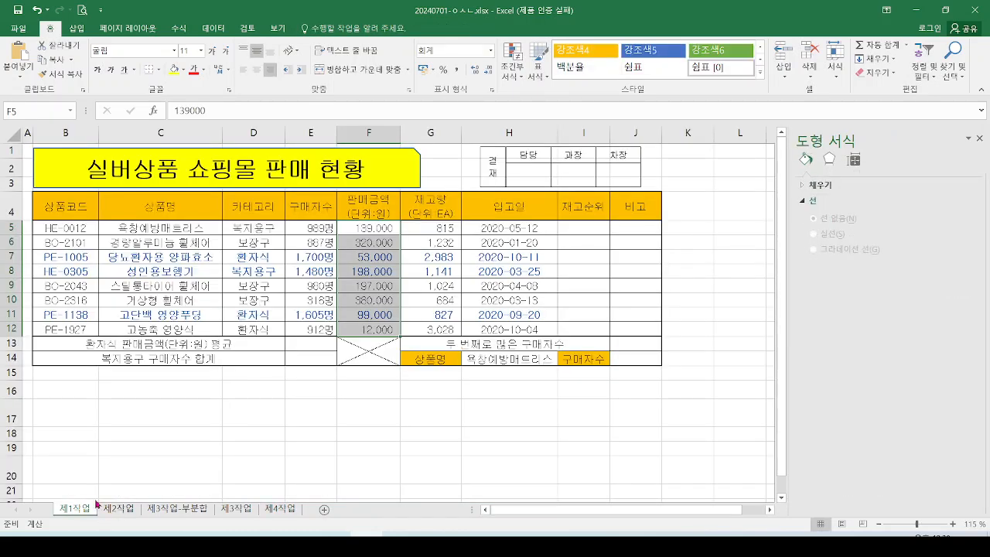
key(ctrl+2)
drag(329, 215, 408, 342)
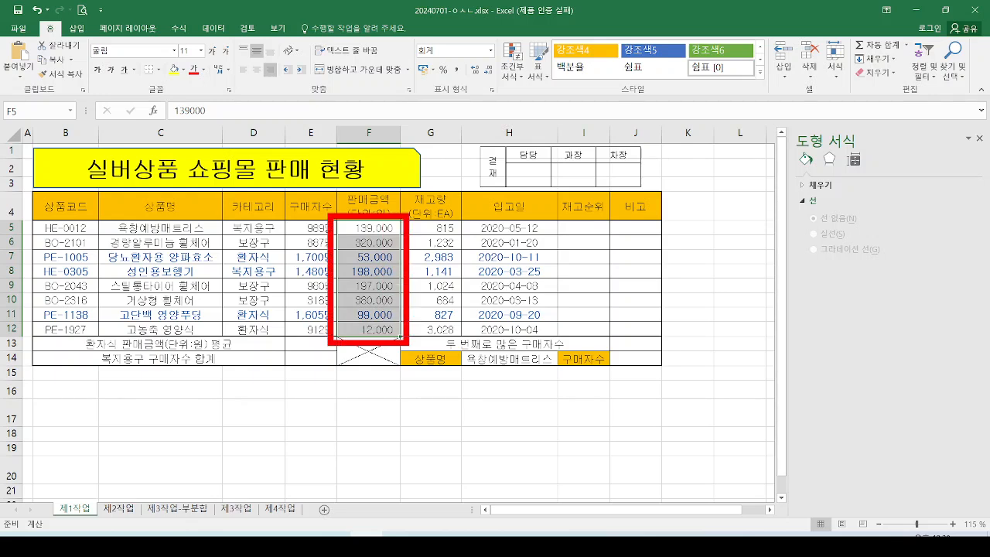
drag(379, 283, 389, 272)
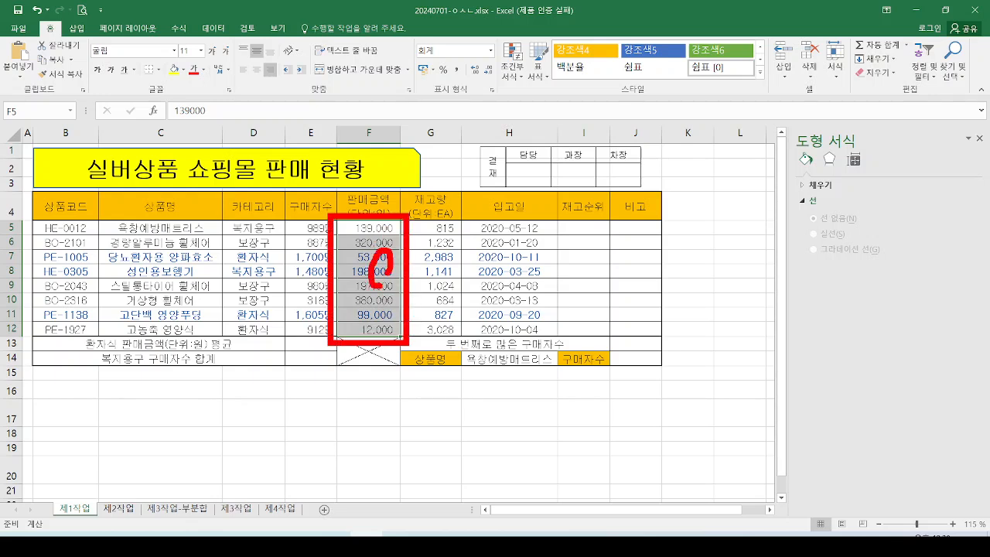
drag(128, 453, 118, 504)
drag(190, 458, 188, 498)
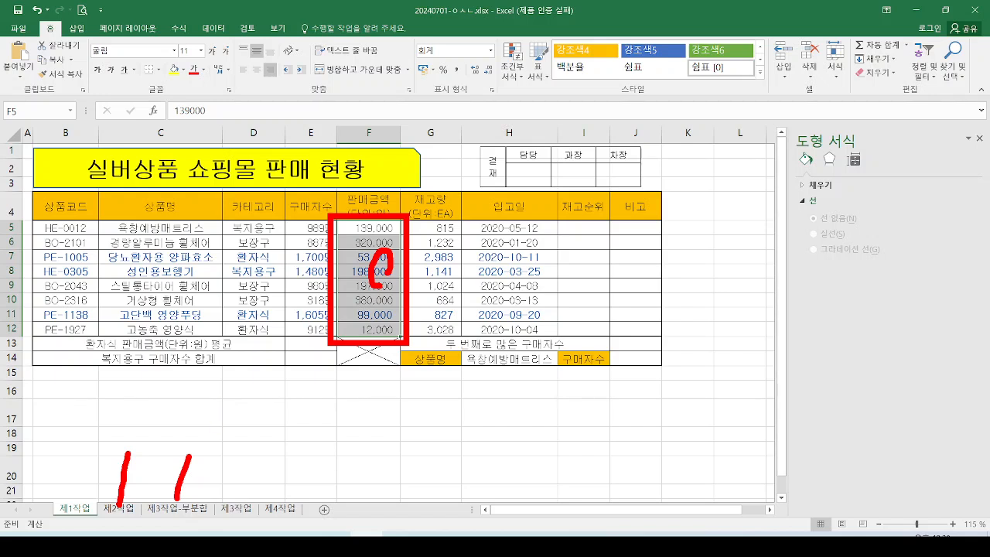
drag(337, 216, 397, 321)
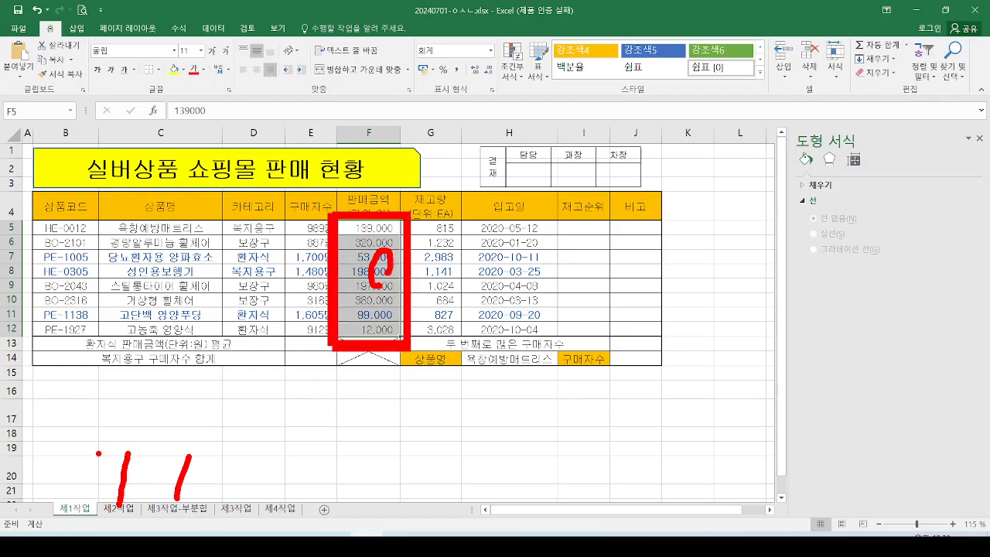
mouse_move(97, 453)
mouse_down()
mouse_move(285, 476)
mouse_move(301, 499)
mouse_move(331, 458)
mouse_up()
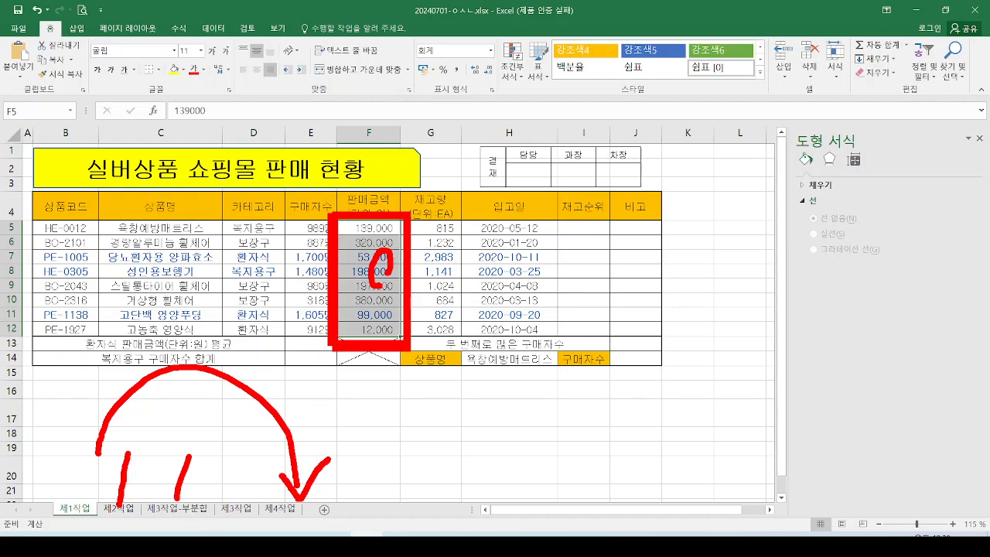
Compare the zero labels of the 제4작업 chart's primary and secondary axes and switch to the PowerPoint presentation.
click(282, 510)
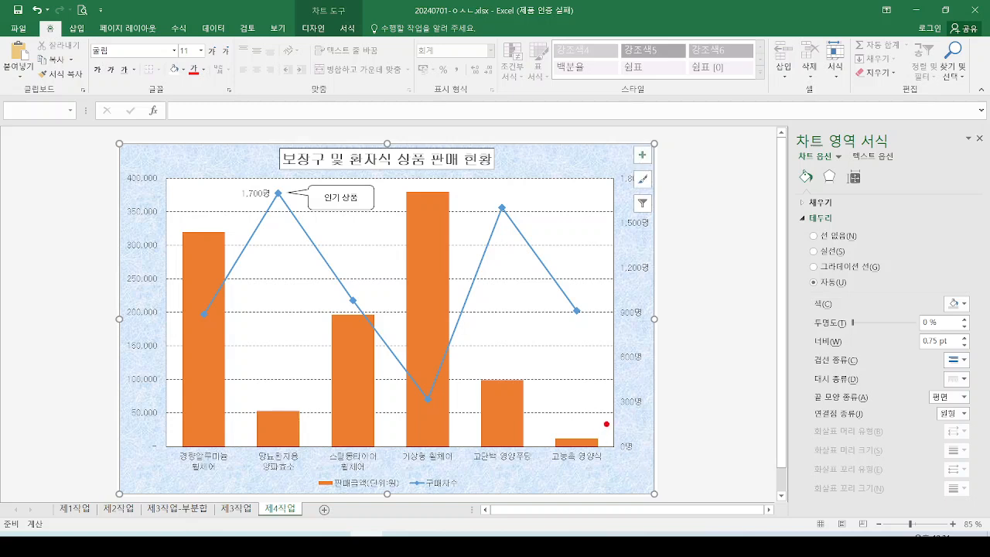
drag(604, 419, 655, 473)
drag(616, 164, 656, 472)
drag(185, 445, 178, 468)
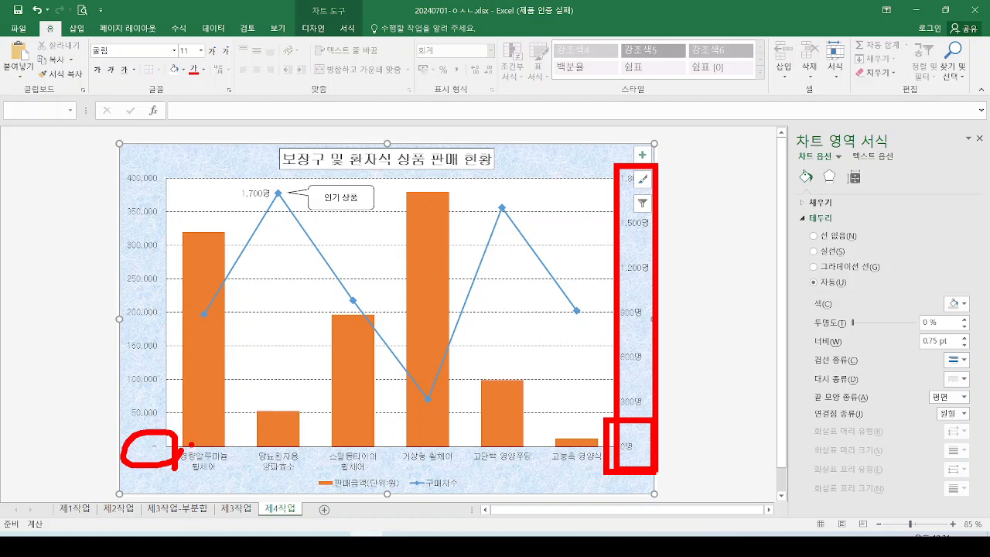
key(Escape)
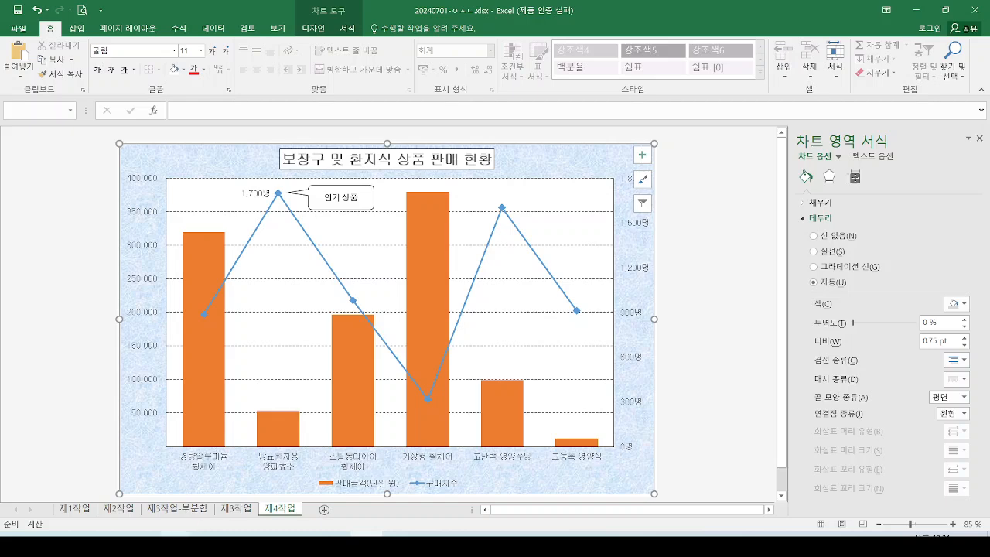
click(147, 539)
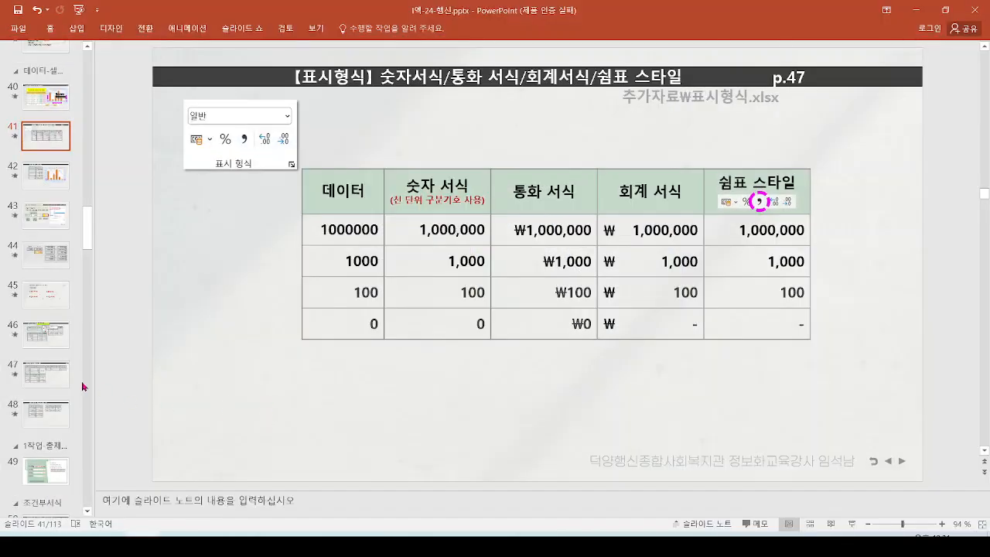